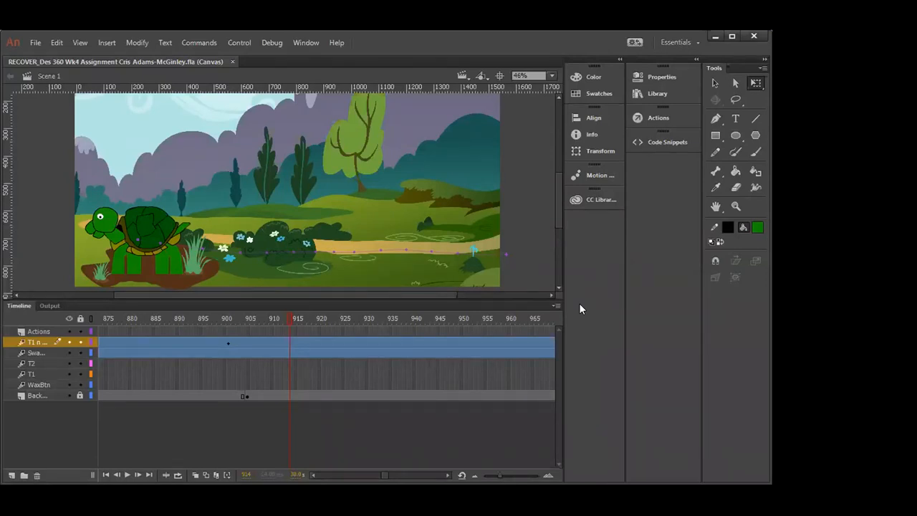
- Scrub through the main timeline to review the turtle scenes between about frames 914 and 581, ending at frame 901
drag(288, 318, 466, 412)
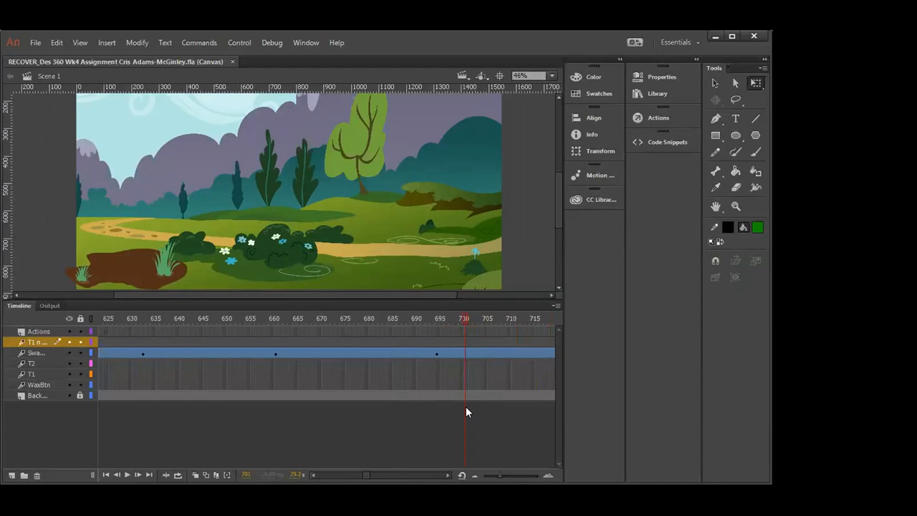
drag(466, 316, 261, 341)
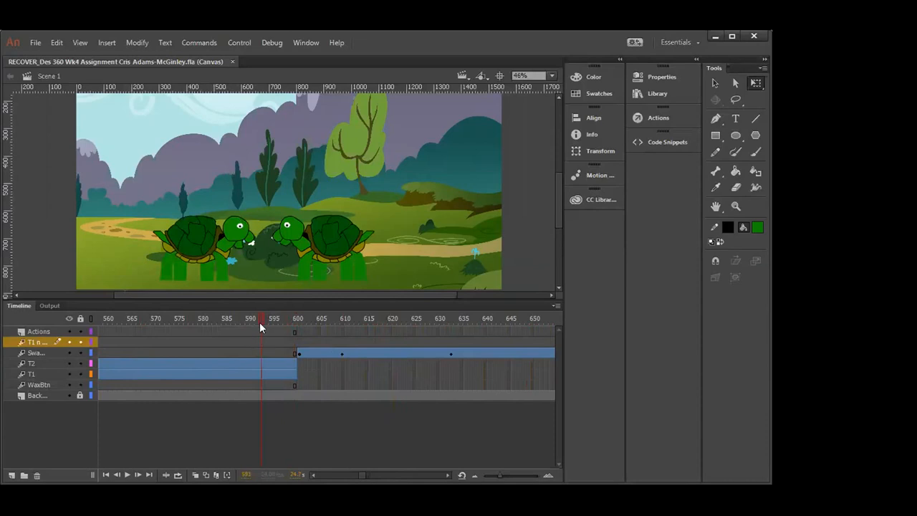
drag(261, 319, 526, 369)
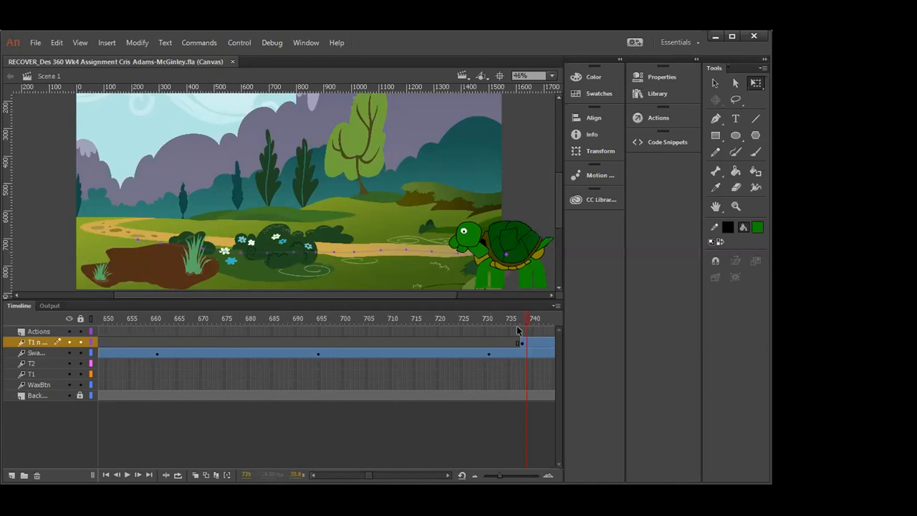
drag(526, 321, 167, 322)
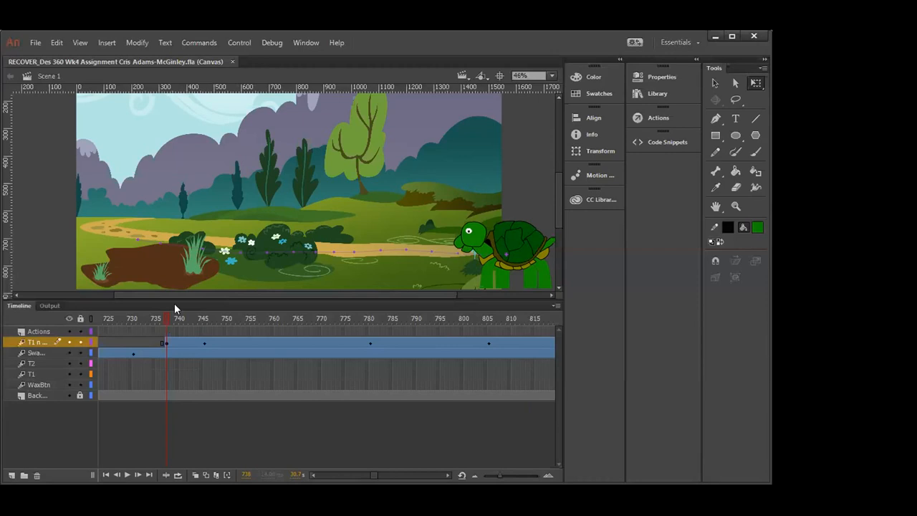
drag(165, 314, 511, 353)
drag(446, 357, 322, 341)
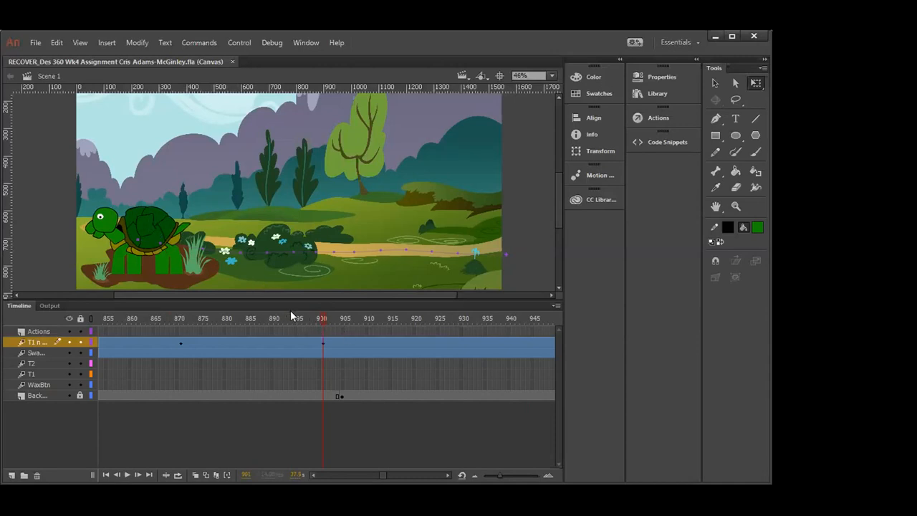
mouse_move(321, 320)
mouse_down()
mouse_move(163, 327)
mouse_move(172, 326)
mouse_move(109, 299)
mouse_move(250, 321)
mouse_move(321, 318)
mouse_up()
- Open the turtle's Swamp Walk symbol for editing in place and add six new layers above Layer 1
double_click(149, 230)
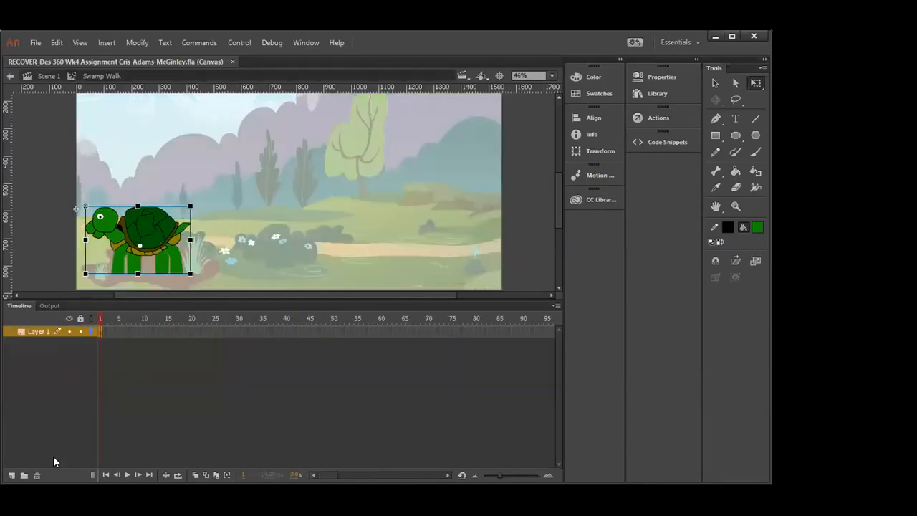
click(10, 473)
click(10, 473)
click(10, 473)
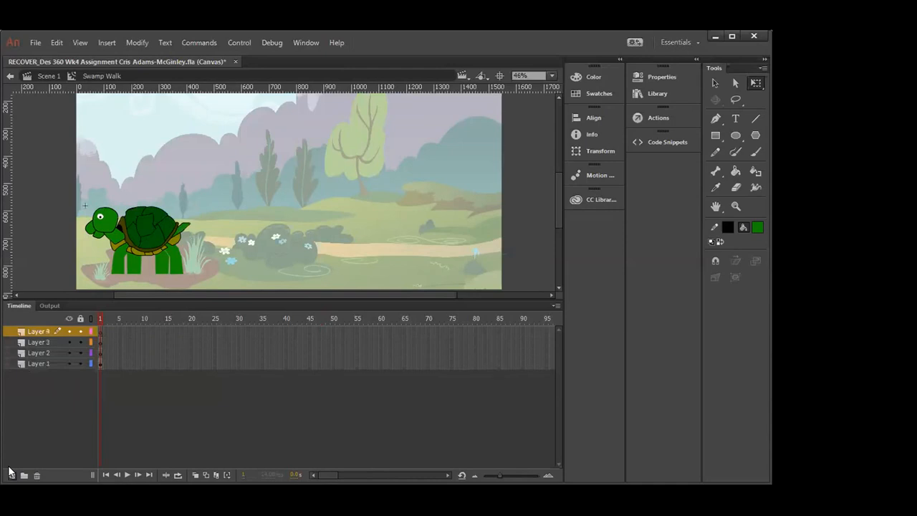
click(10, 473)
click(10, 473)
click(10, 473)
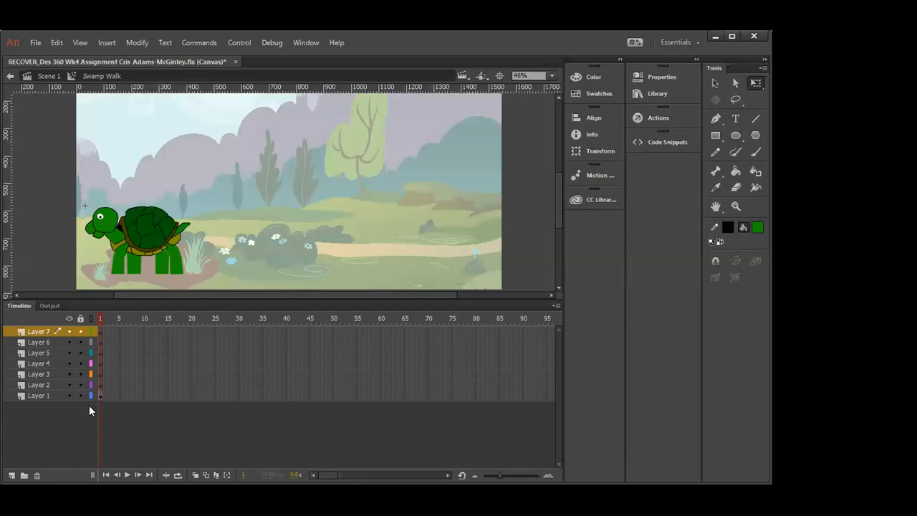
- Rename Layer 1, which holds the turtle artwork, as Body
click(37, 395)
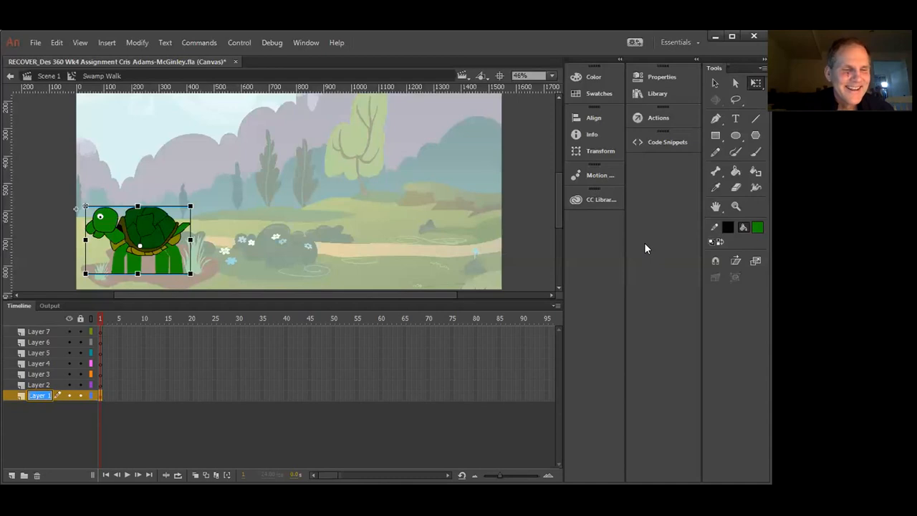
key(Return)
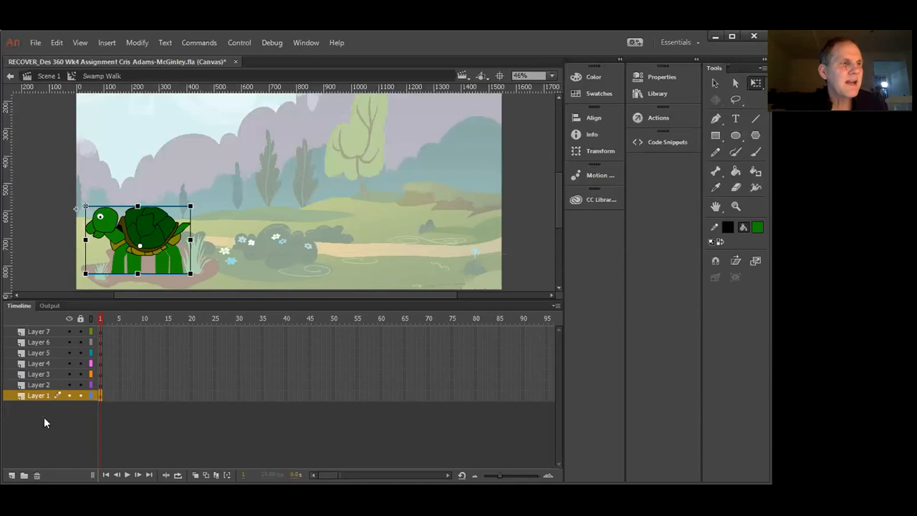
double_click(34, 396)
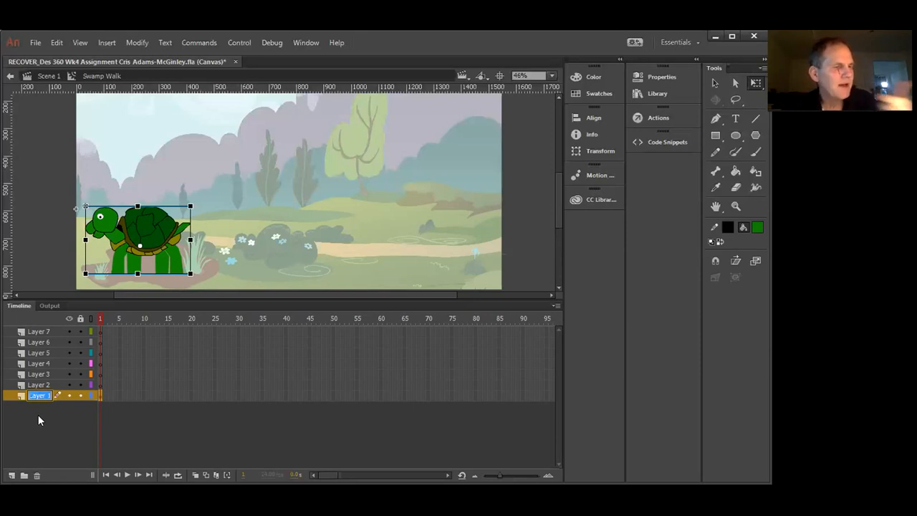
scroll(62, 270, up, 2)
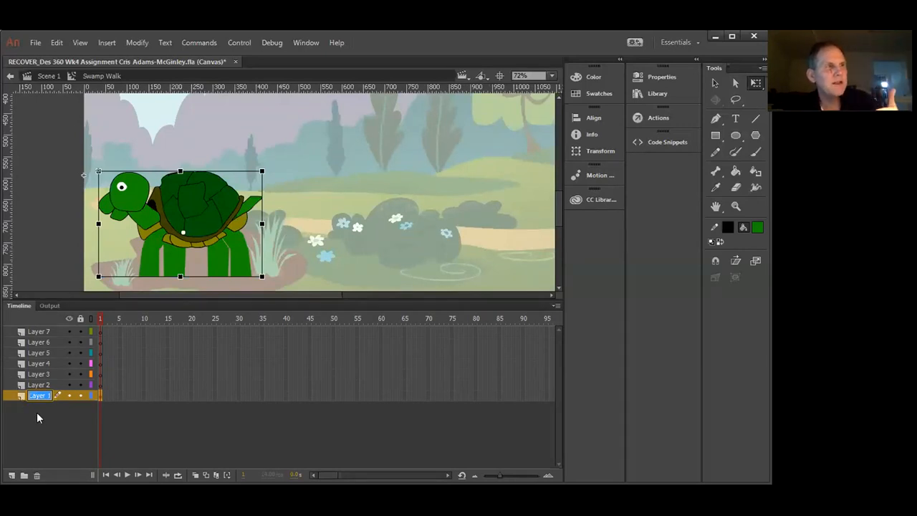
text(Body)
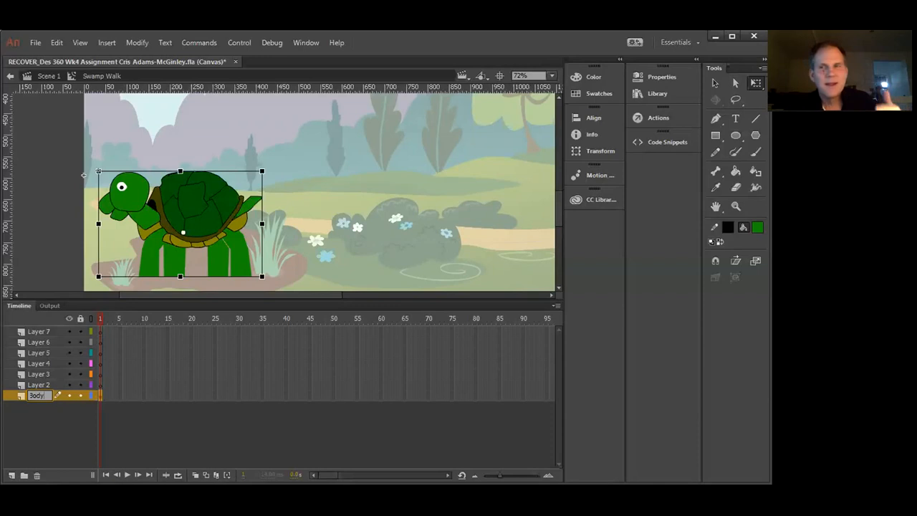
click(34, 410)
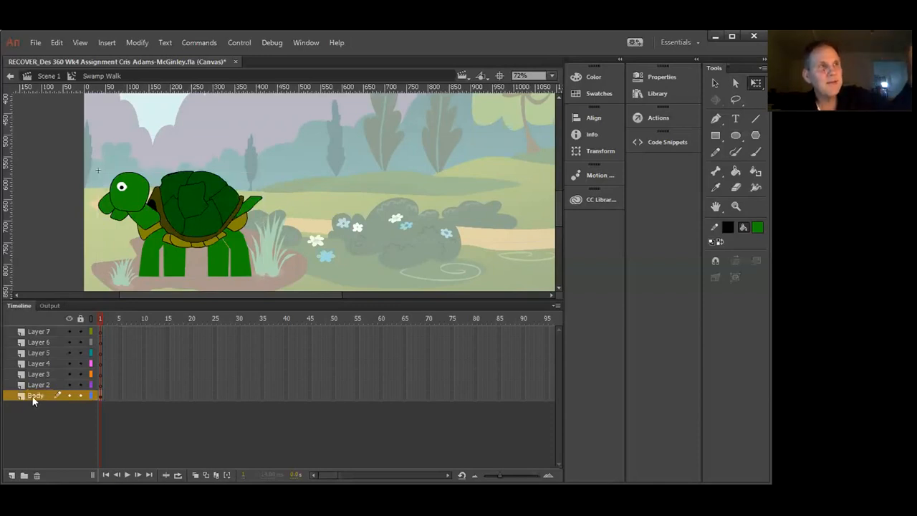
- Rename Layer 2 as LF leg
click(29, 385)
double_click(29, 385)
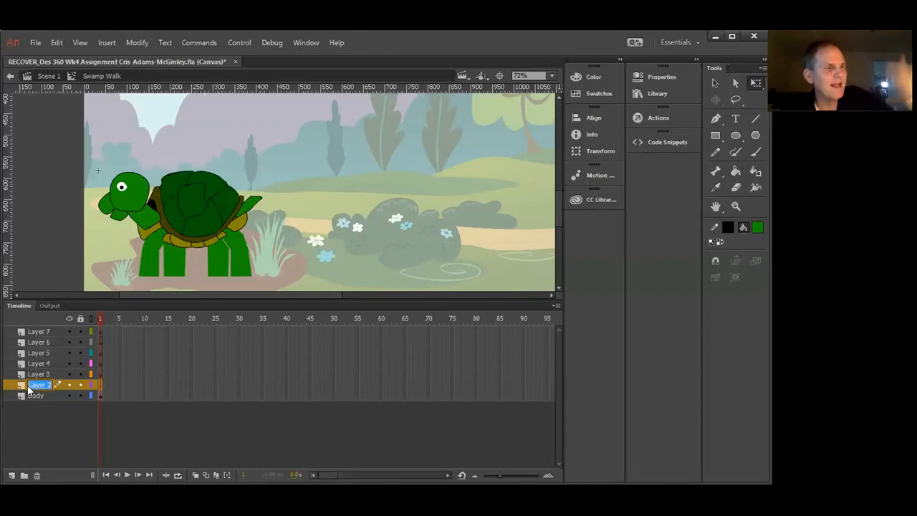
text(T)
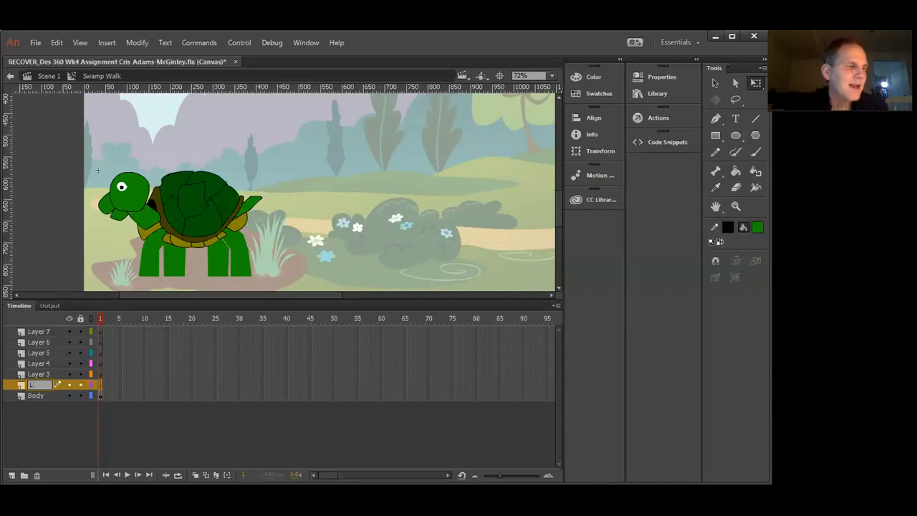
text(F leg)
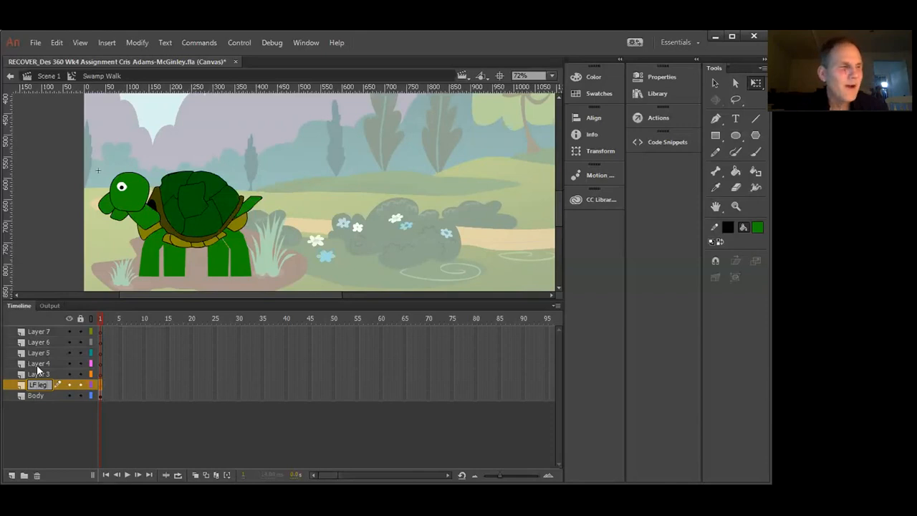
- Rename Layer 3 as Rf leg
double_click(44, 373)
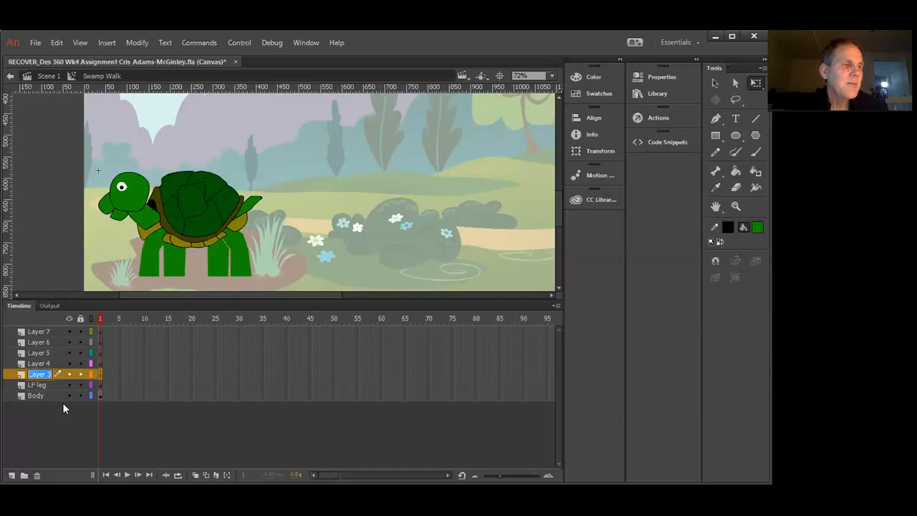
text(RF)
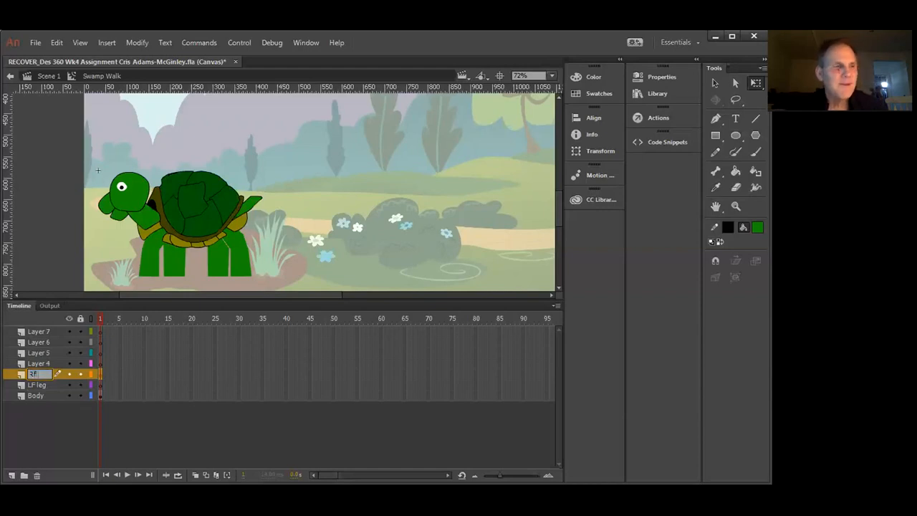
text( leg)
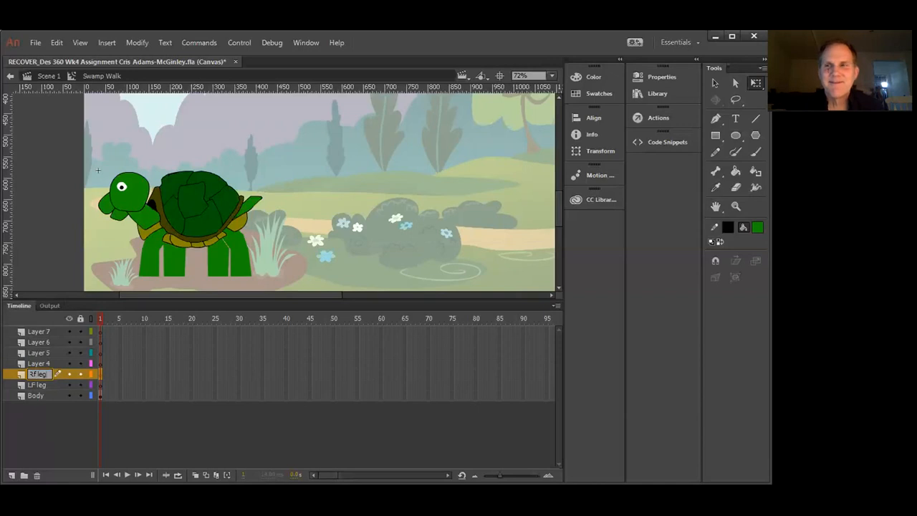
- Rename Layer 4 as LB leg
click(42, 365)
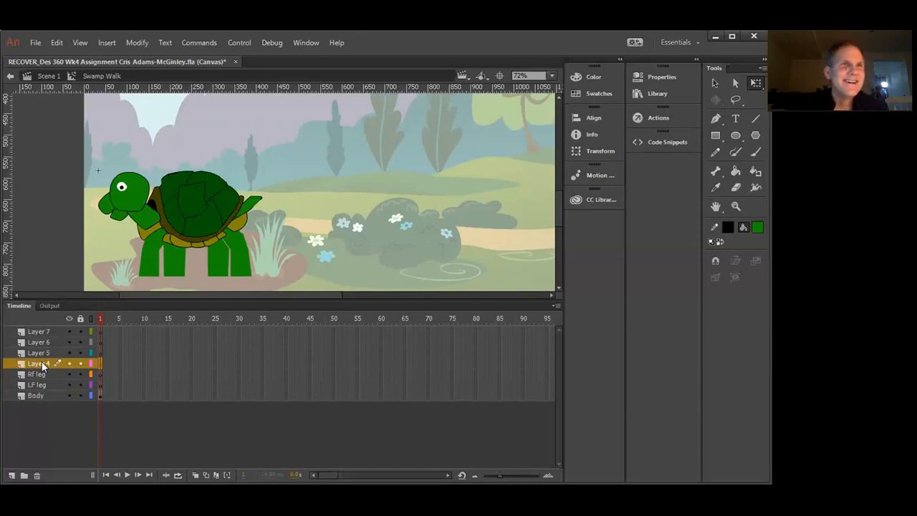
double_click(41, 363)
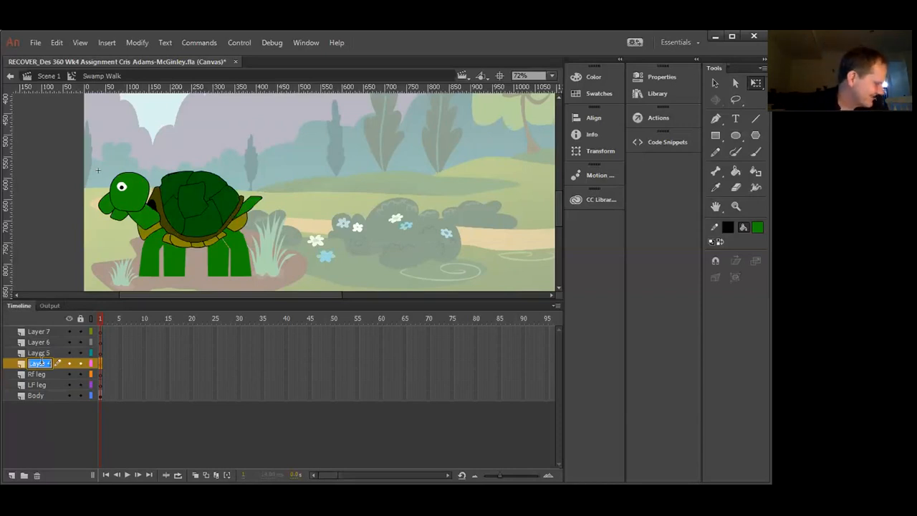
text(LB)
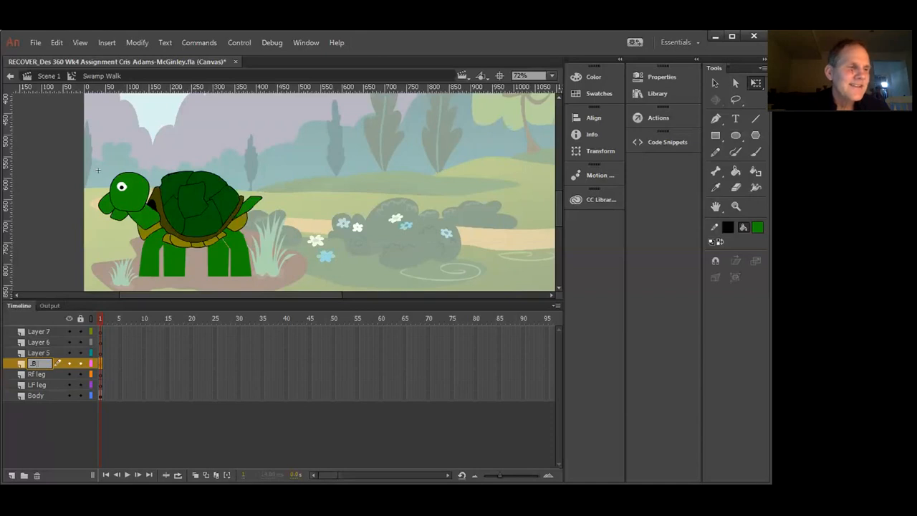
text( leg)
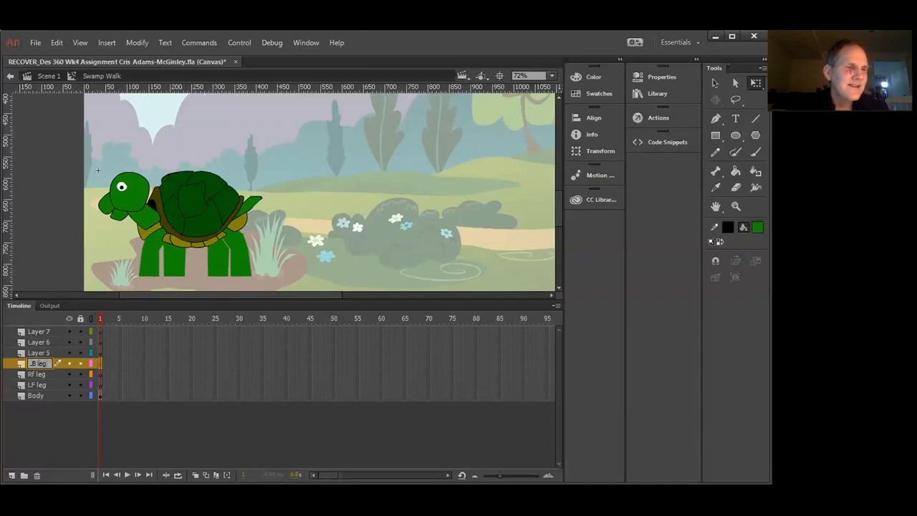
key(Return)
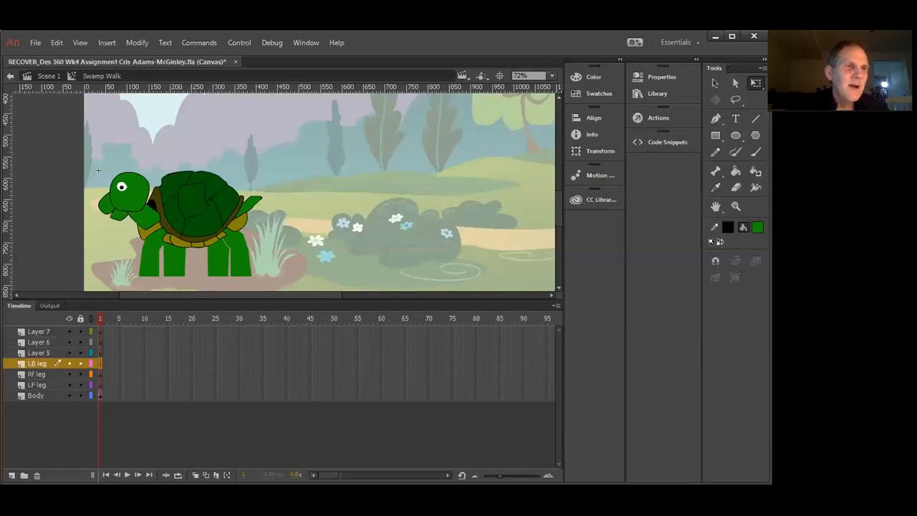
- Leave Layer 5 unnamed and correct the name of the Rf leg layer to Rb leg
double_click(36, 354)
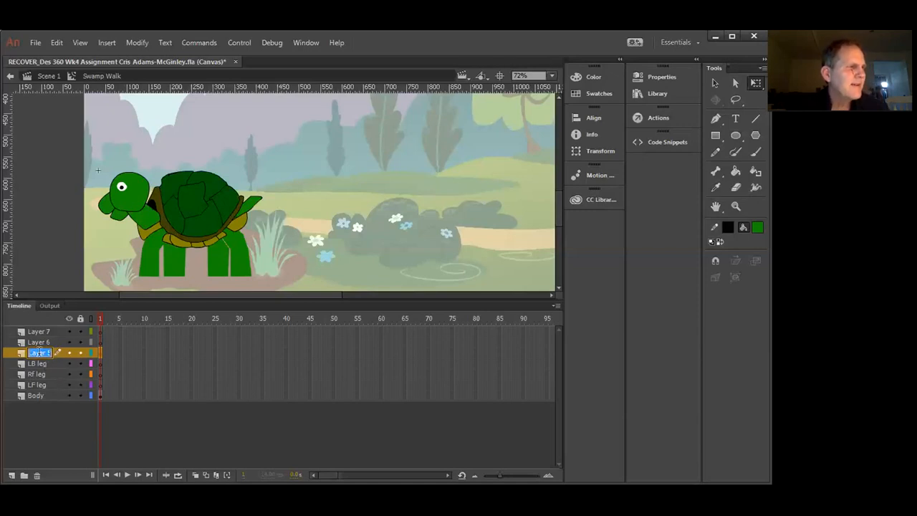
double_click(31, 373)
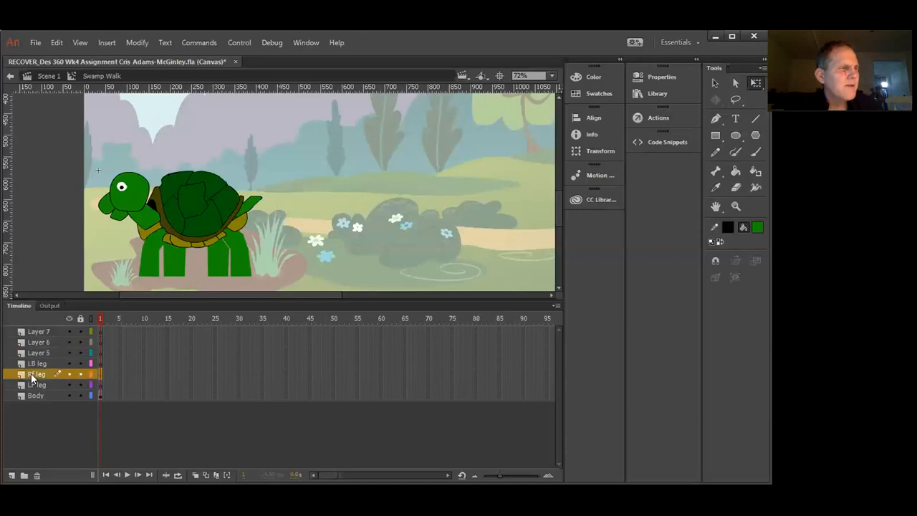
click(37, 374)
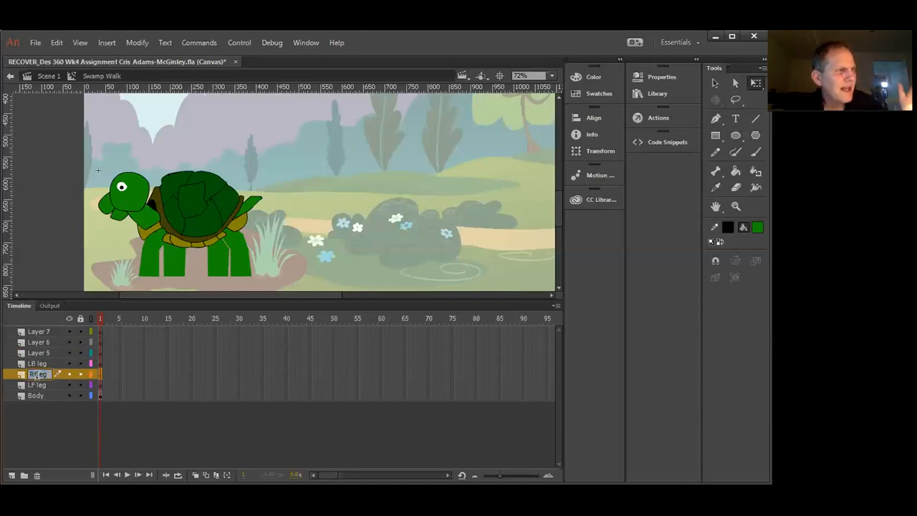
key(BackSpace)
text(F)
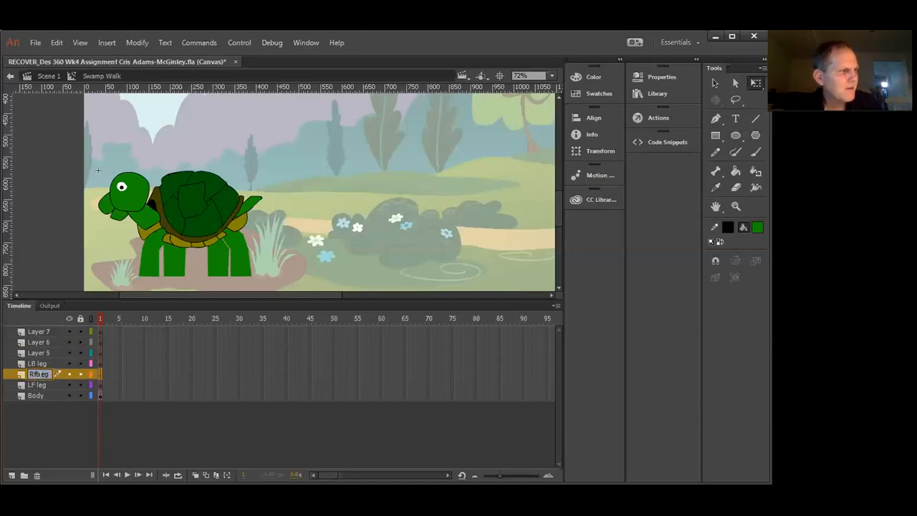
key(BackSpace)
text(B)
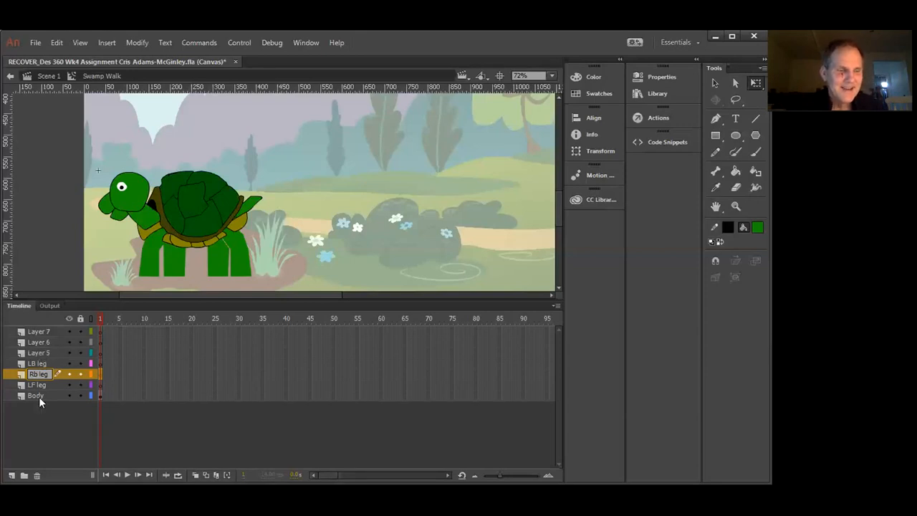
- Re-enter LB leg as the name of the layer directly above Rb leg
click(39, 351)
double_click(39, 352)
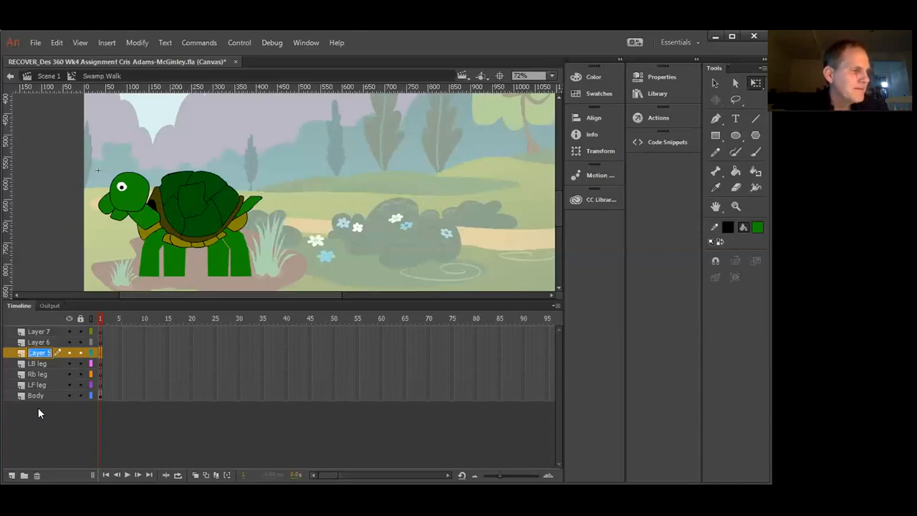
double_click(32, 364)
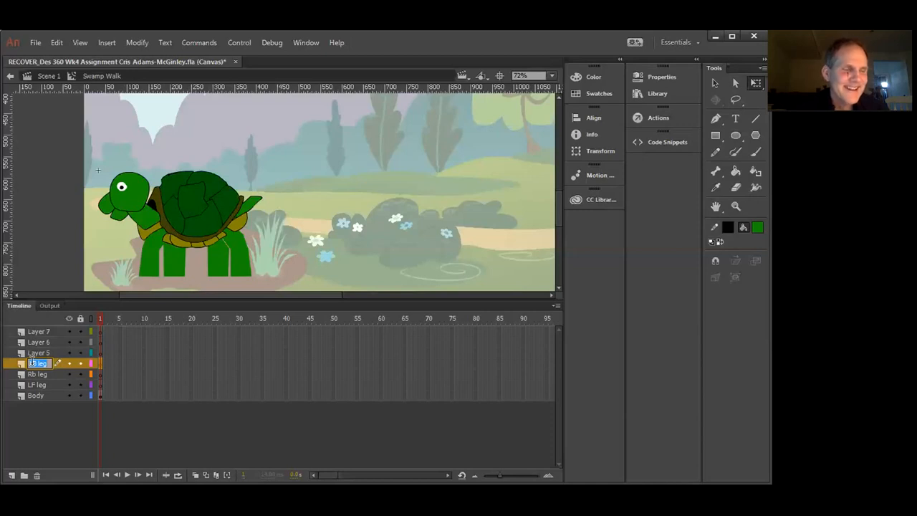
text(L)
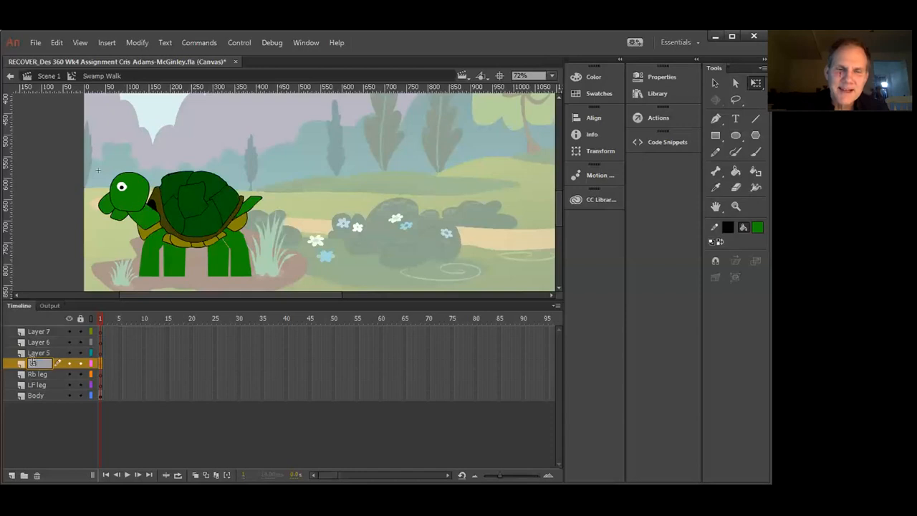
text(B leg)
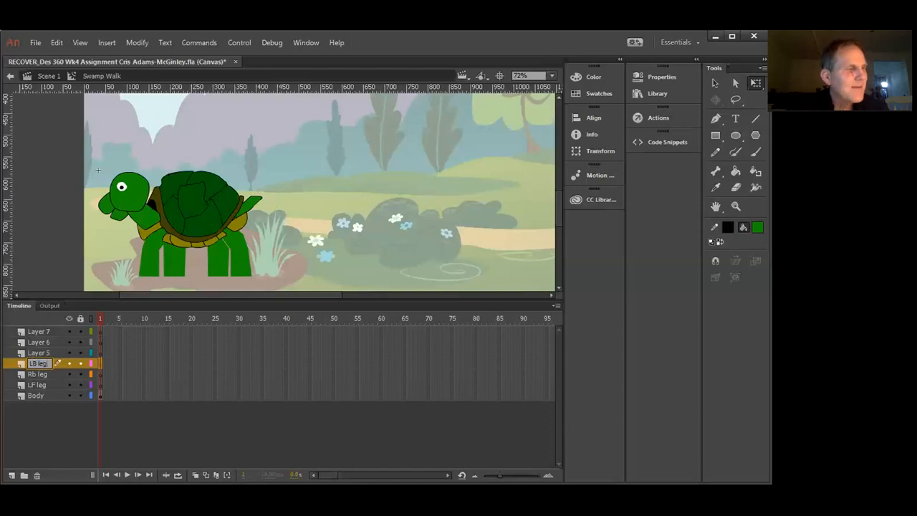
- Rename Layer 5 as Rf leg
double_click(41, 353)
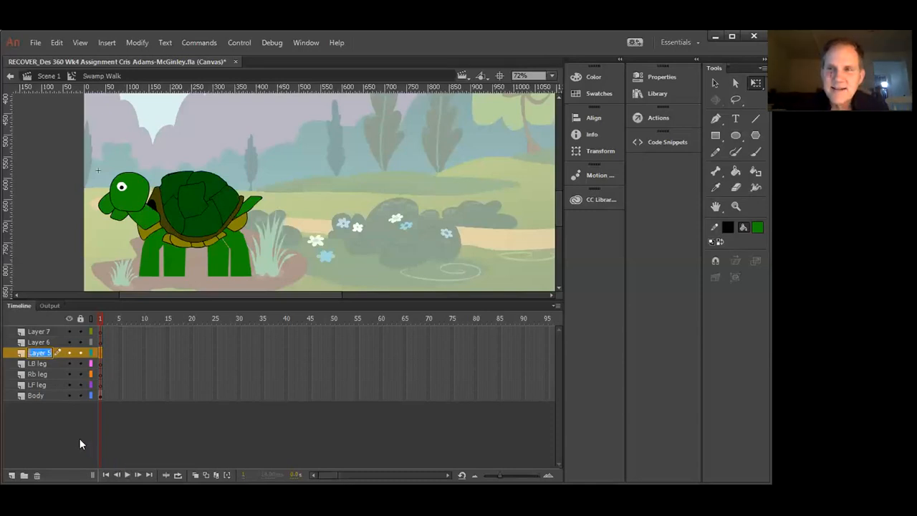
text(R)
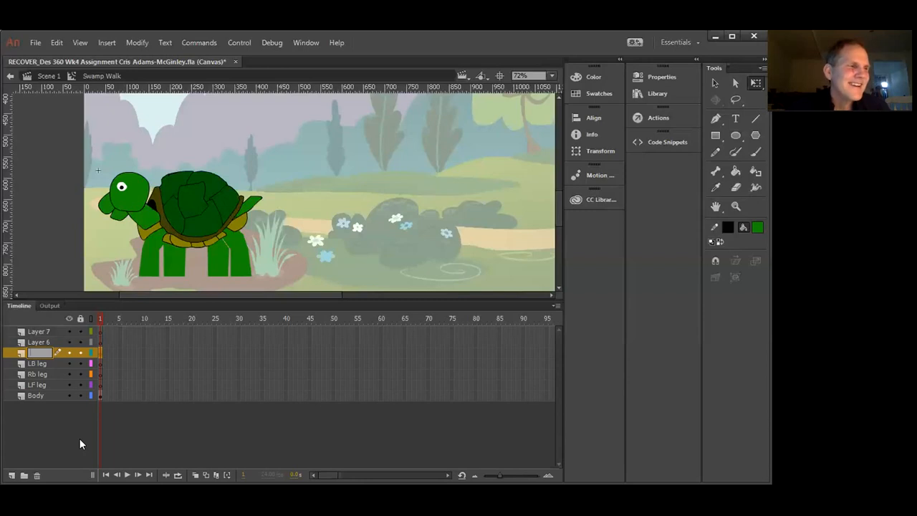
text(Rf)
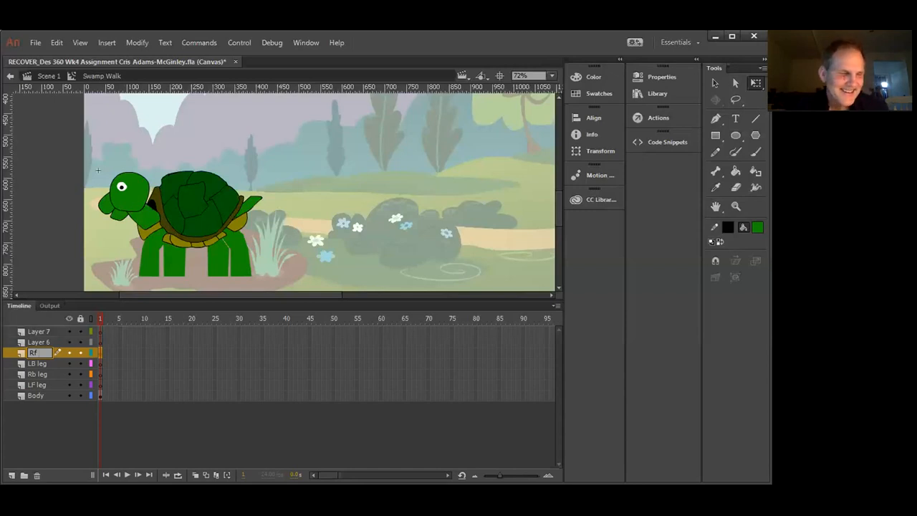
text(le)
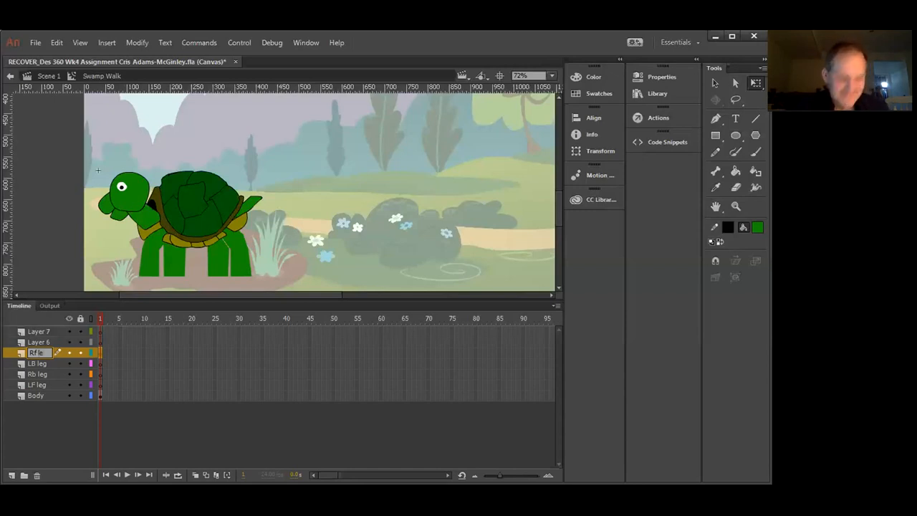
text(g)
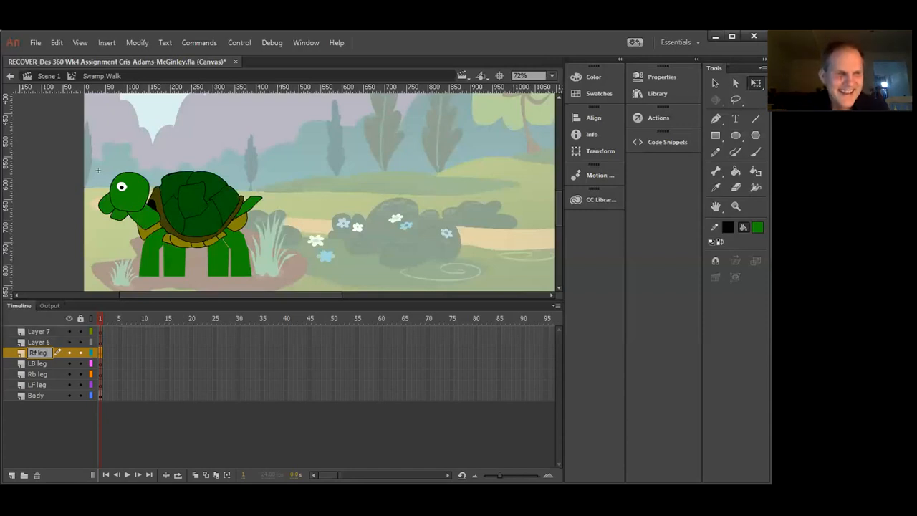
click(71, 446)
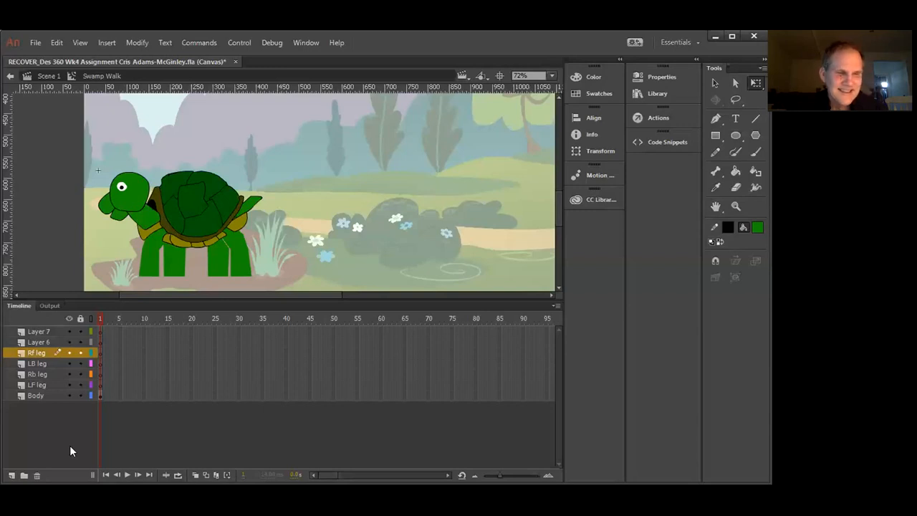
- Delete the unused Layer 6 and Layer 7
click(40, 338)
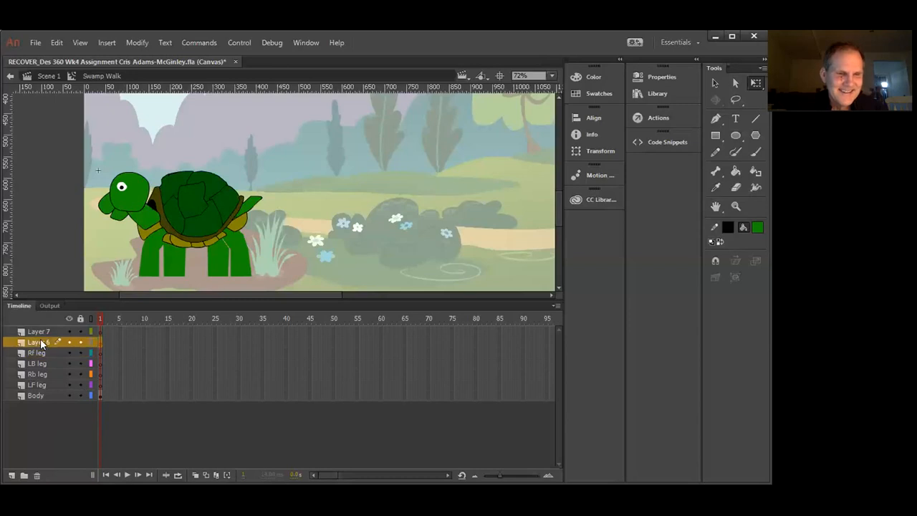
right_click(41, 339)
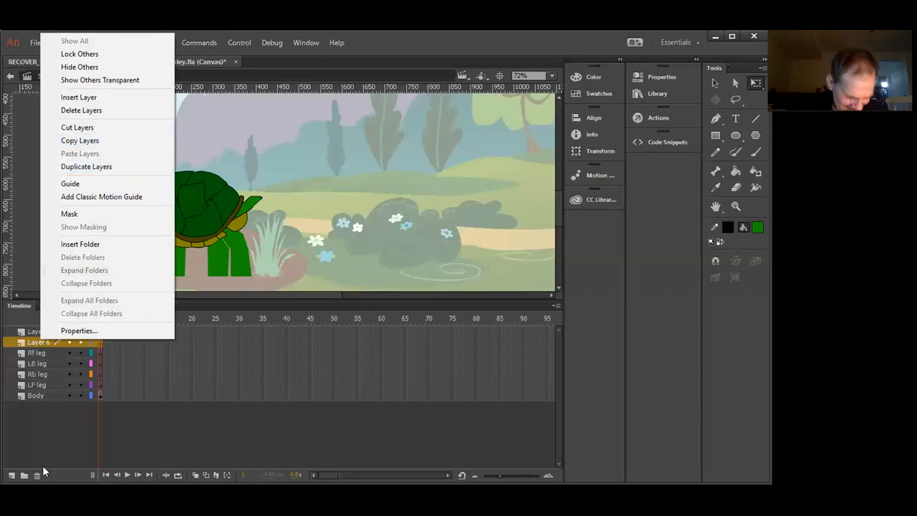
click(47, 446)
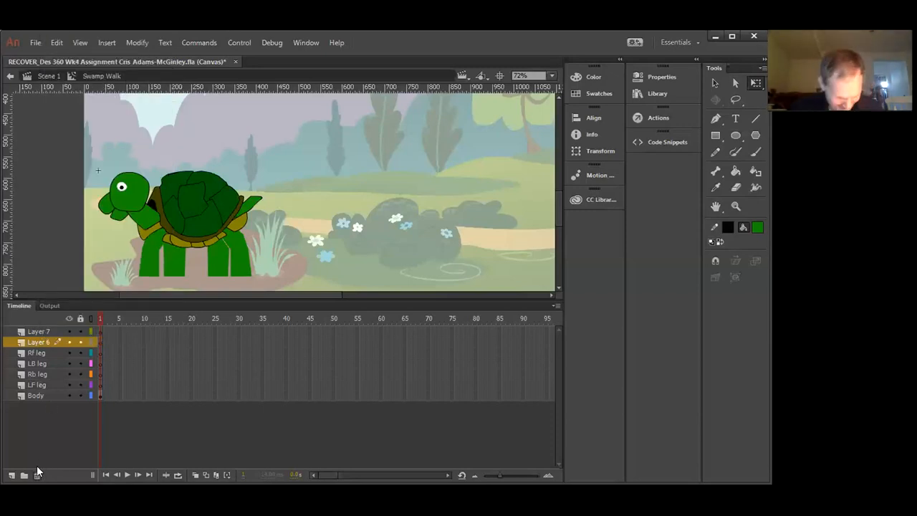
click(36, 475)
click(39, 331)
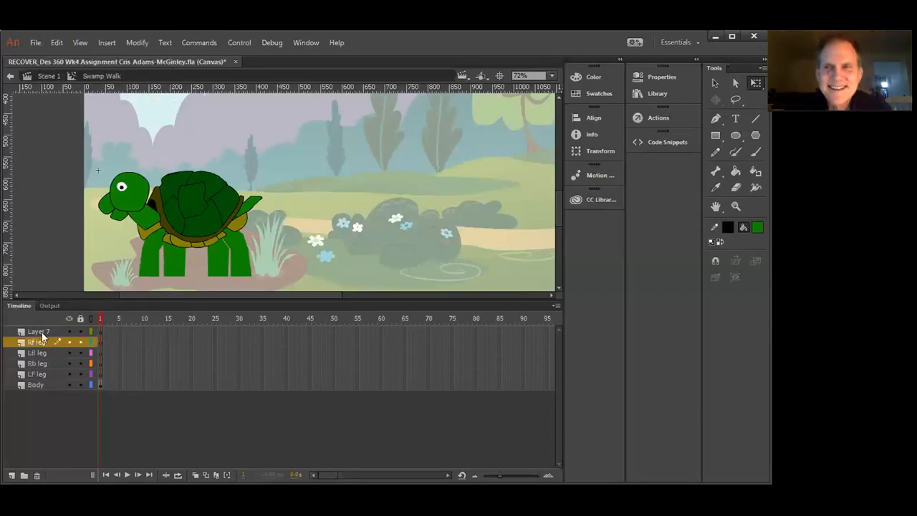
click(36, 474)
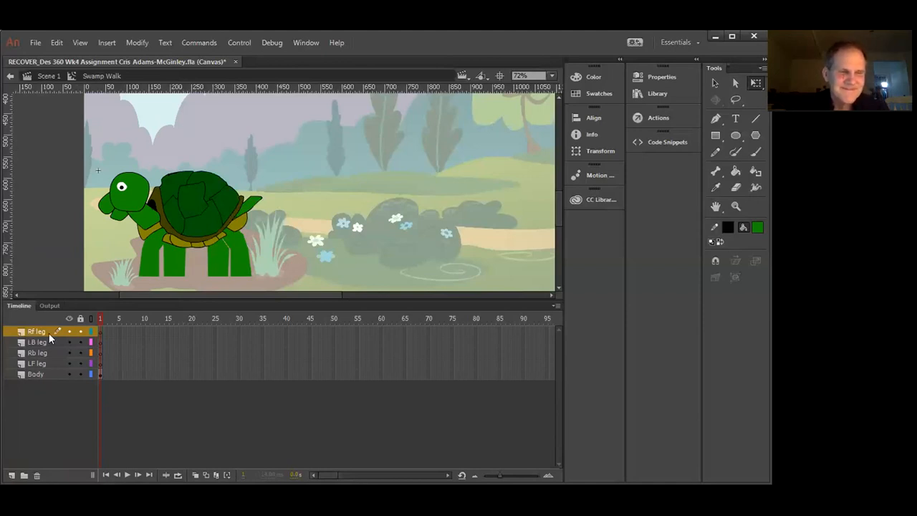
- Check with the Free Transform and Selection tools whether a single leg of the Body layer's artwork can be selected separately
click(37, 373)
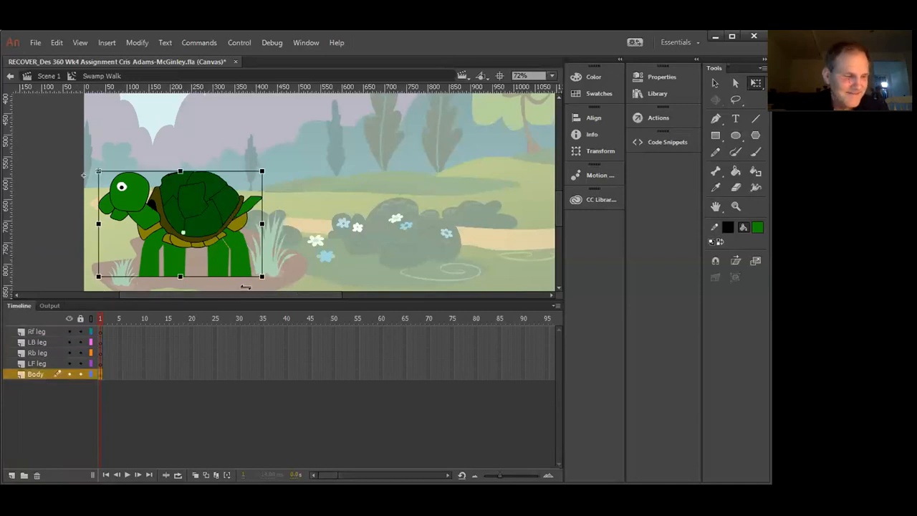
click(32, 250)
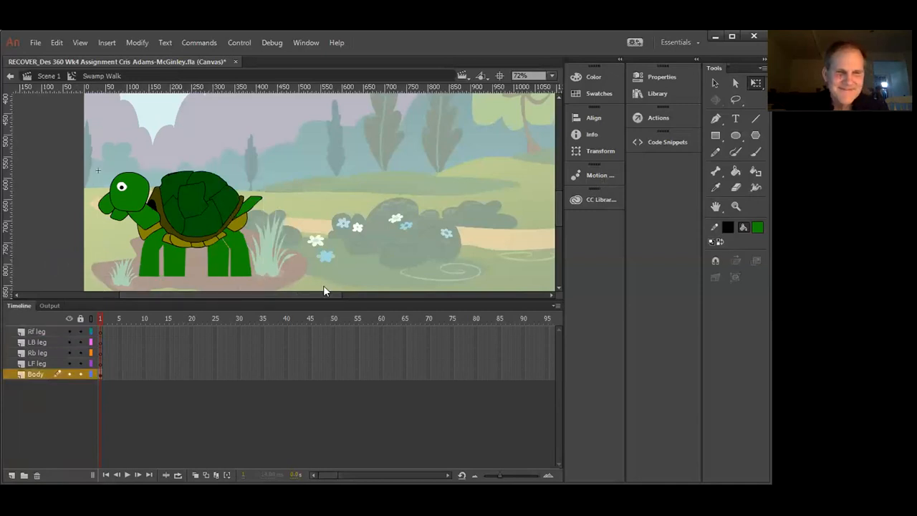
click(153, 269)
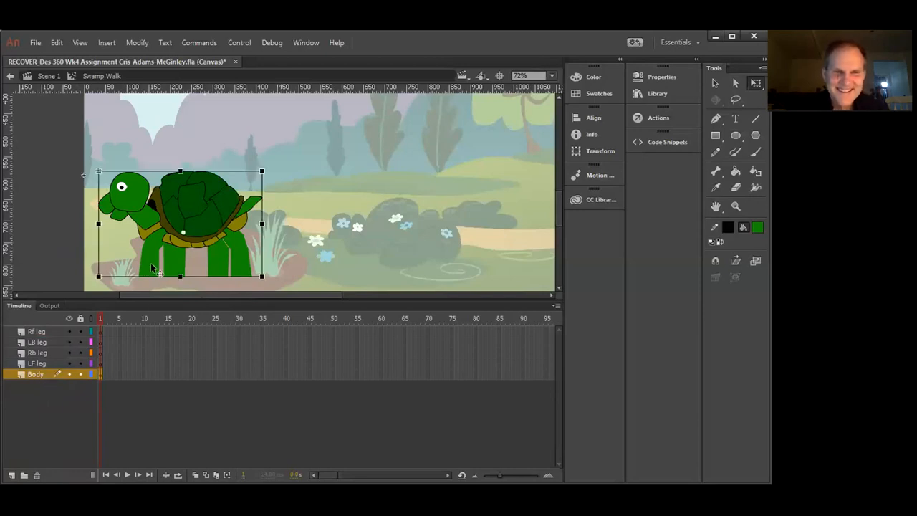
click(715, 83)
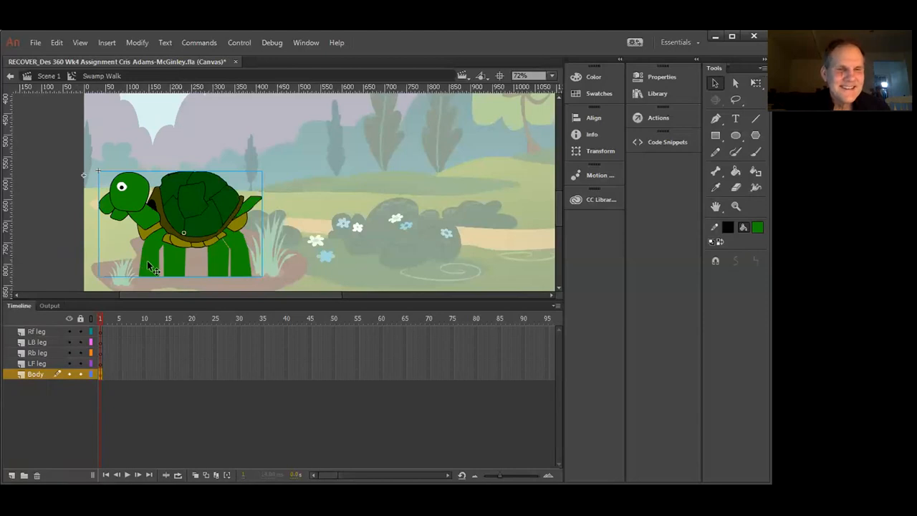
click(62, 242)
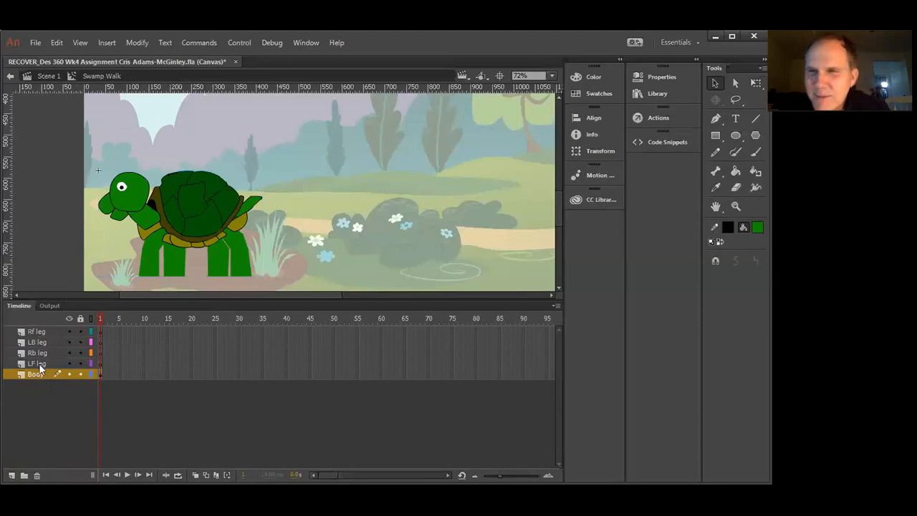
click(156, 263)
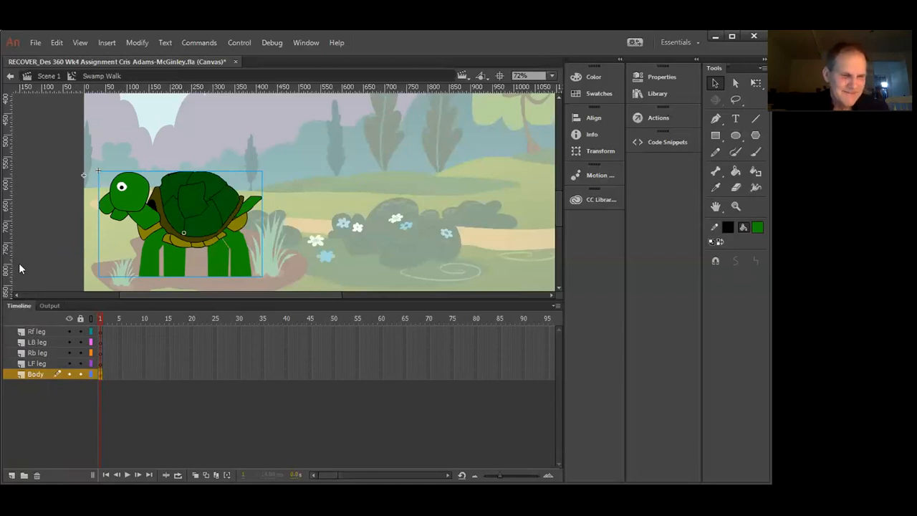
- Break apart the turtle artwork on the Body layer and test selecting its front legs
right_click(149, 251)
click(172, 290)
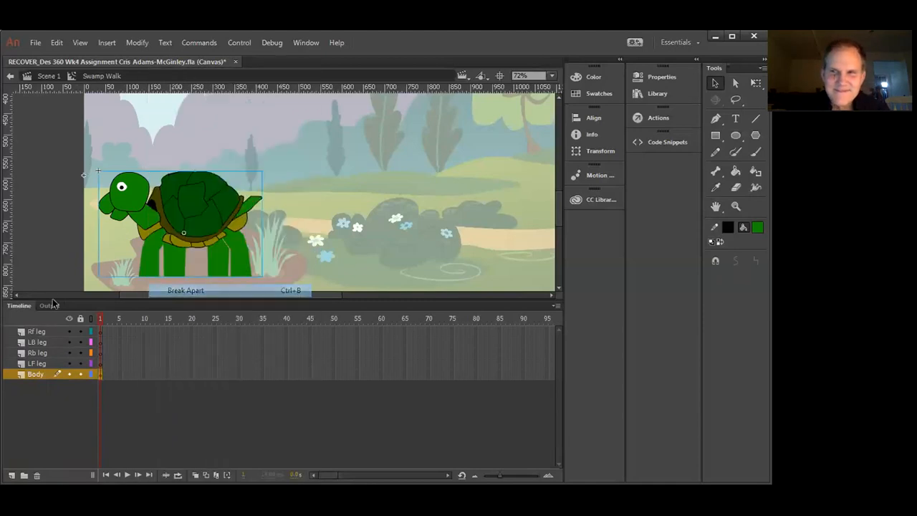
click(38, 253)
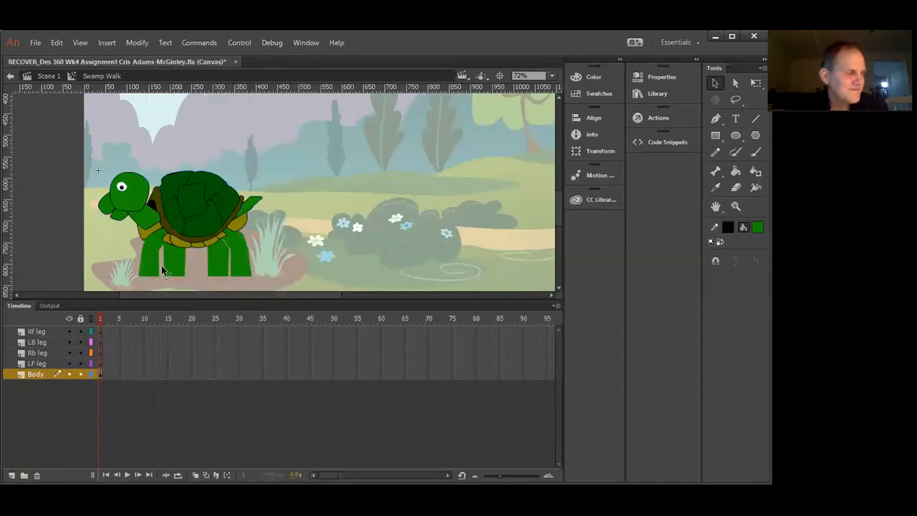
click(164, 271)
click(43, 260)
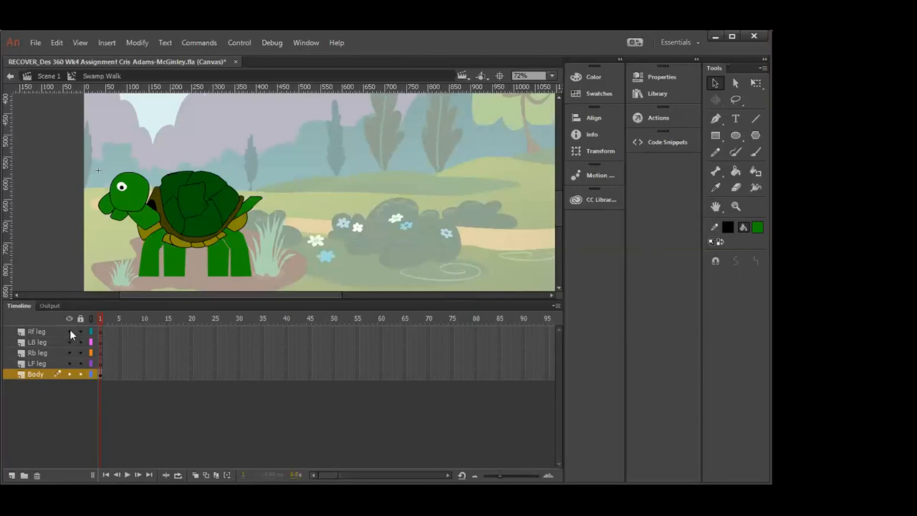
click(150, 275)
click(57, 249)
- Undo breaking apart the turtle and return to the Free Transform tool
key(ctrl+z)
key(ctrl+z)
key(ctrl+z)
key(ctrl+z)
key(ctrl+z)
key(ctrl+z)
click(57, 249)
key(q)
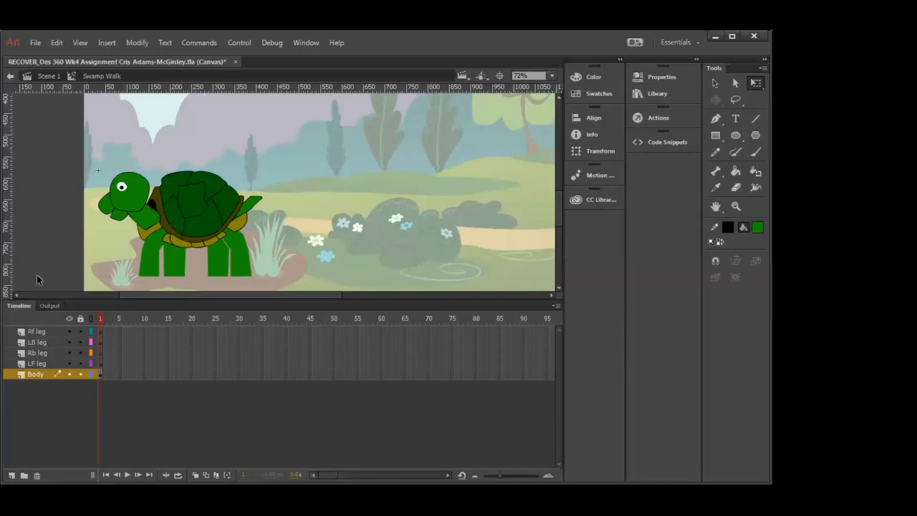
- Open the nested turtle right.ai symbol for editing from inside Swamp Walk
click(161, 243)
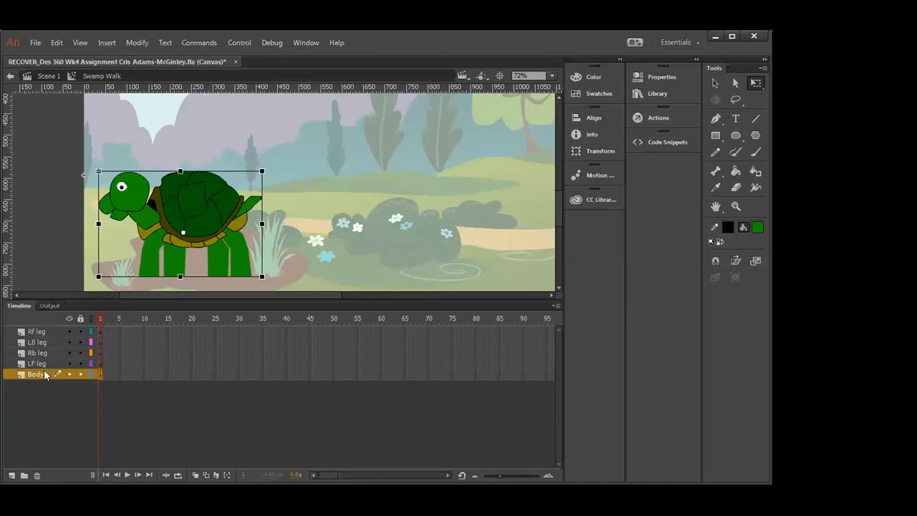
double_click(153, 268)
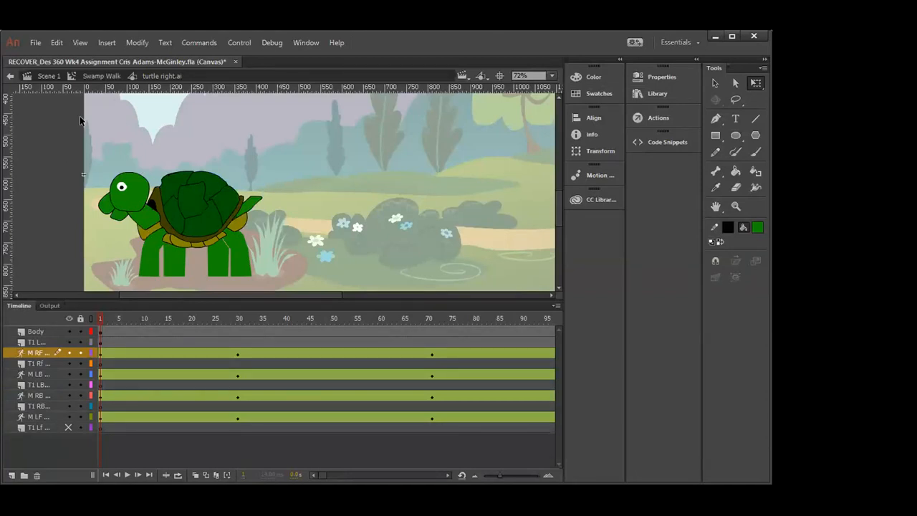
click(85, 76)
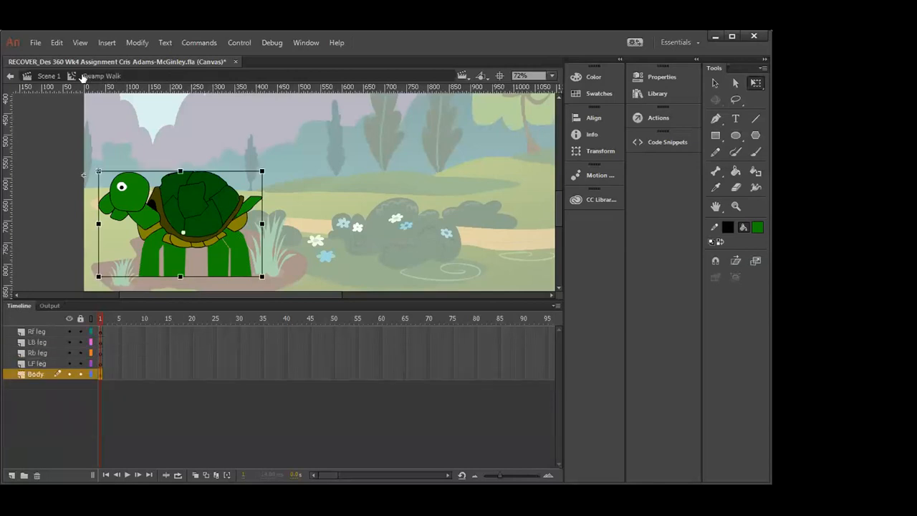
click(38, 245)
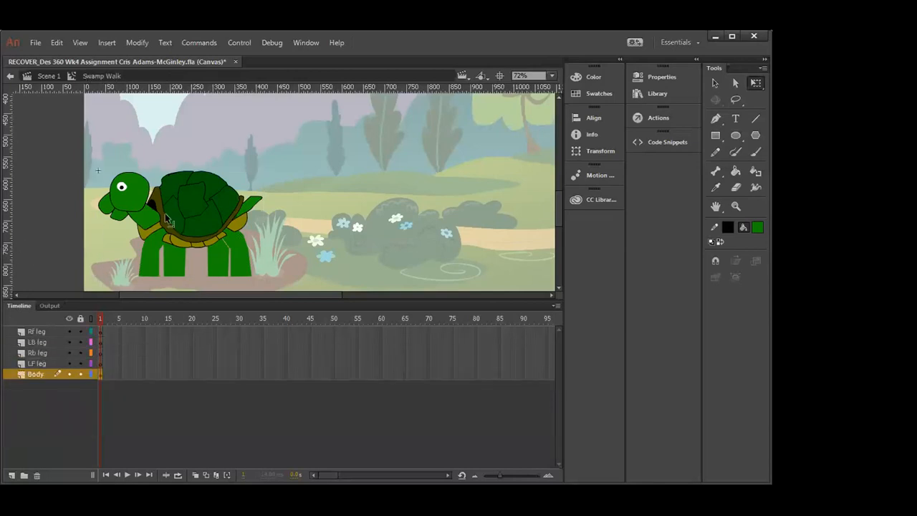
double_click(165, 213)
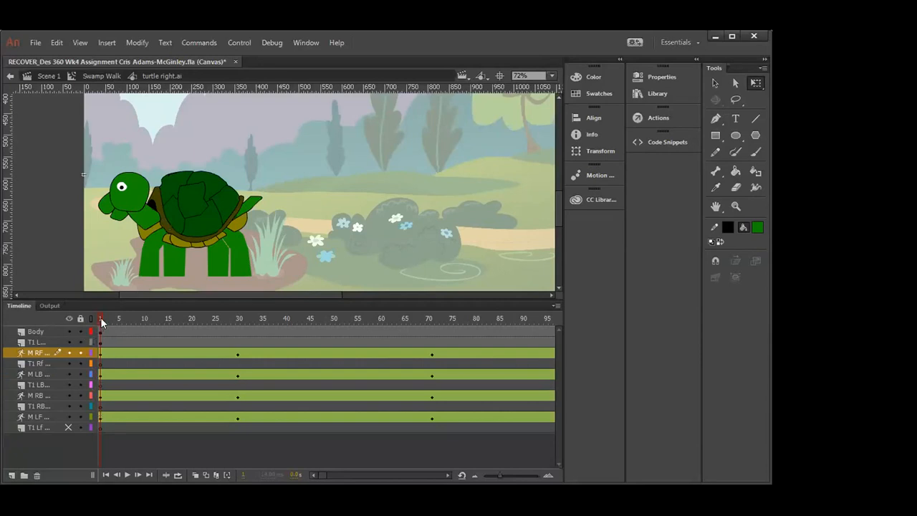
- Scrub through the turtle's walk to the end of its timeline and review the last frames
drag(101, 318, 513, 322)
click(404, 329)
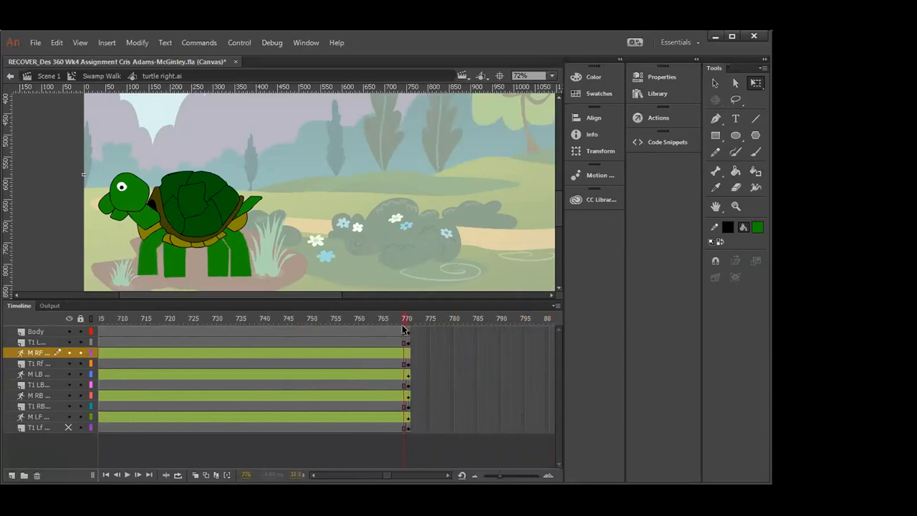
drag(388, 319, 250, 323)
drag(251, 327, 258, 320)
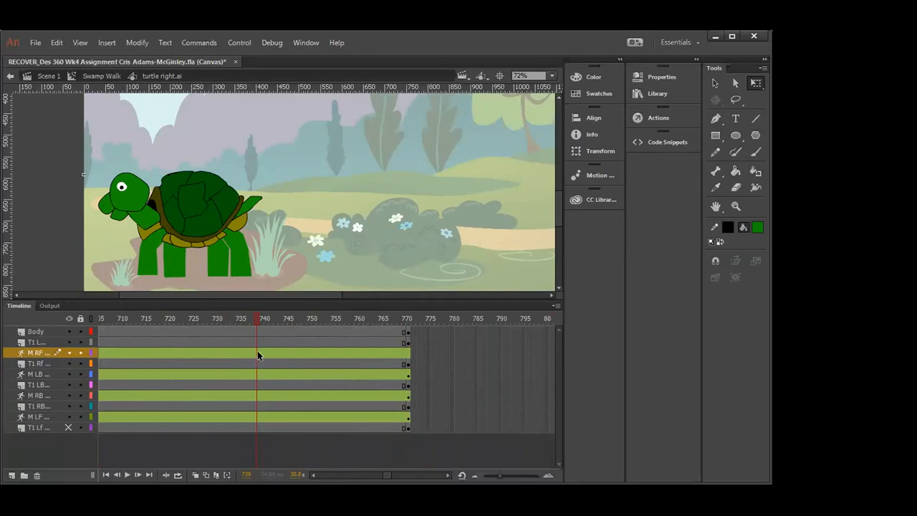
- Extend all the leg layers, from M RF down to T1 Lf, with keyframes at frame 900
drag(258, 346, 381, 430)
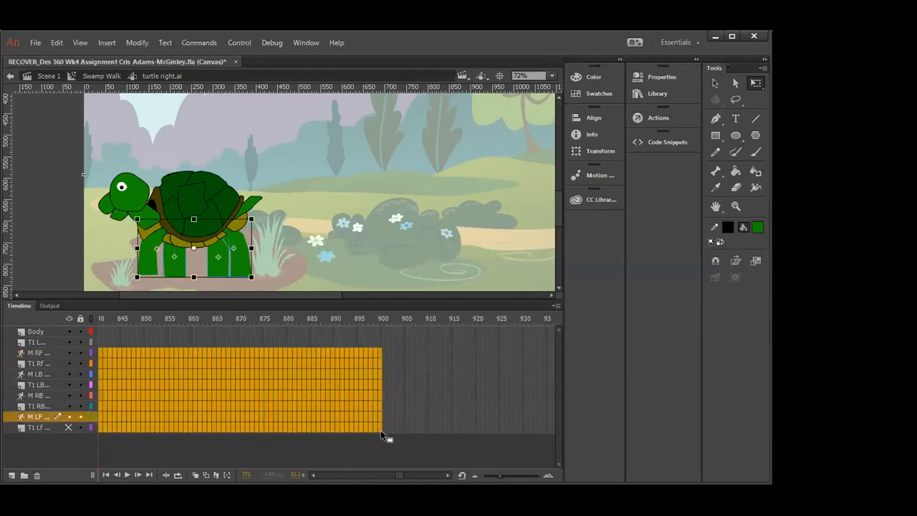
right_click(380, 359)
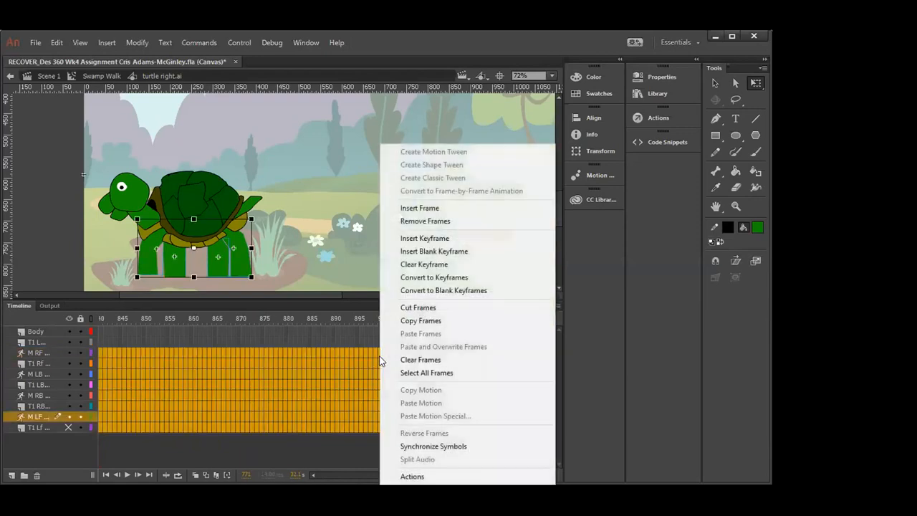
click(433, 238)
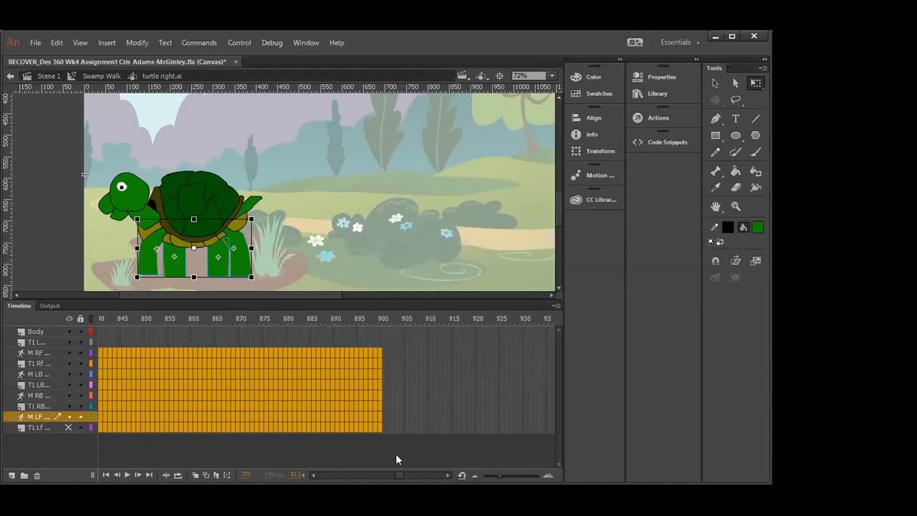
click(377, 323)
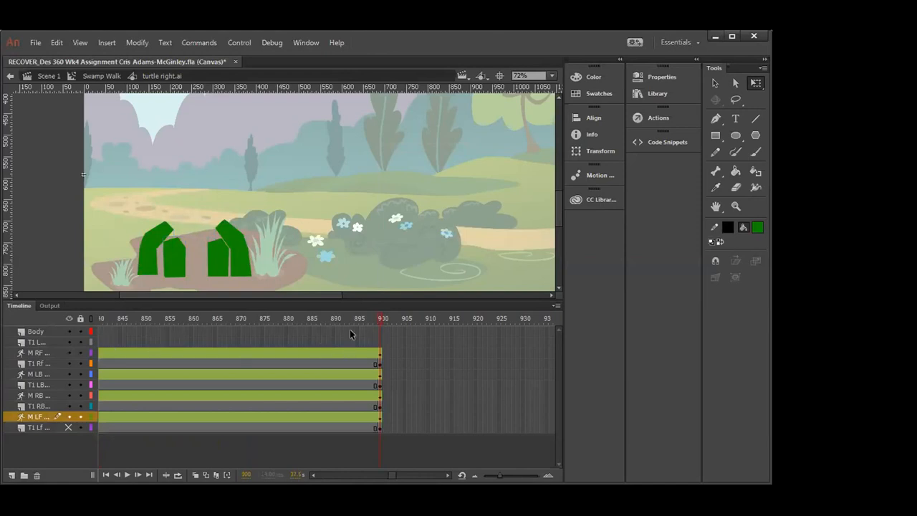
- Extend the Body layer and the T1 L layer directly below it with keyframes at frame 900
drag(378, 322, 84, 323)
drag(232, 356, 428, 336)
right_click(428, 336)
click(491, 238)
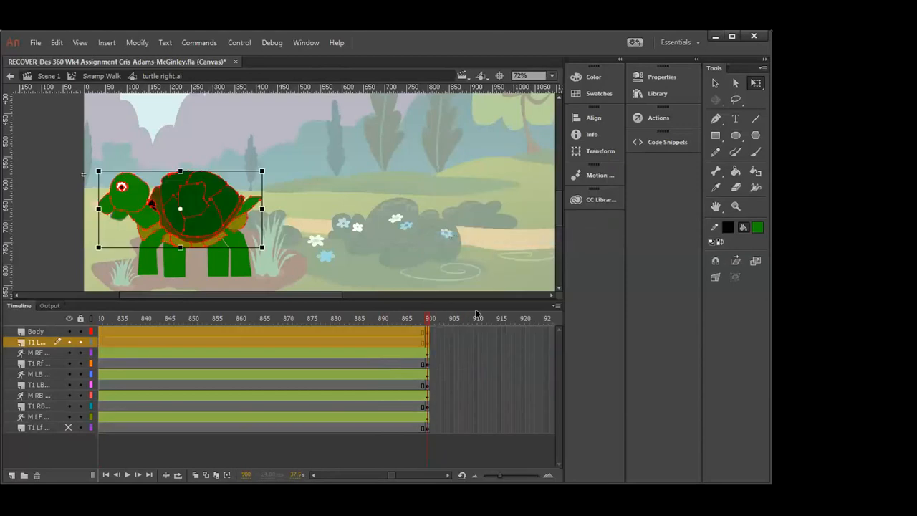
- Scrub back through the extended timeline to review the turtle's leg movement
click(455, 352)
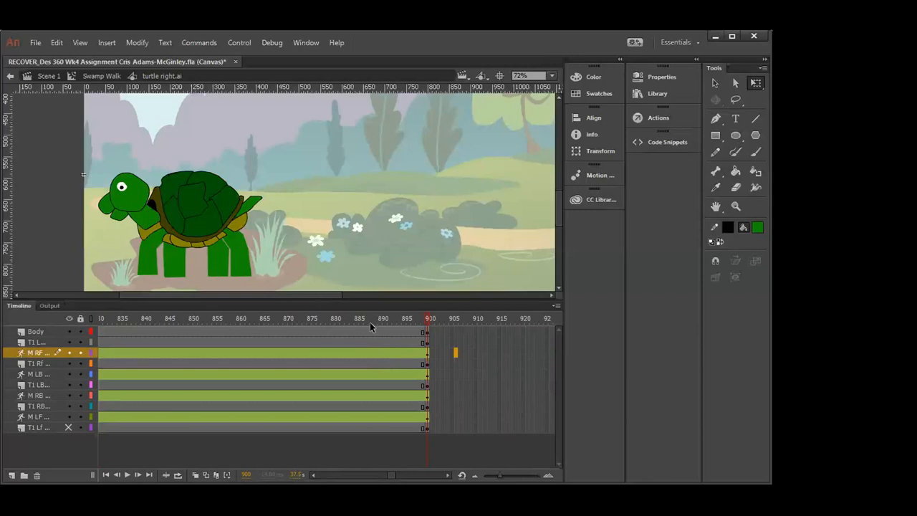
drag(429, 317, 385, 331)
drag(514, 342, 531, 342)
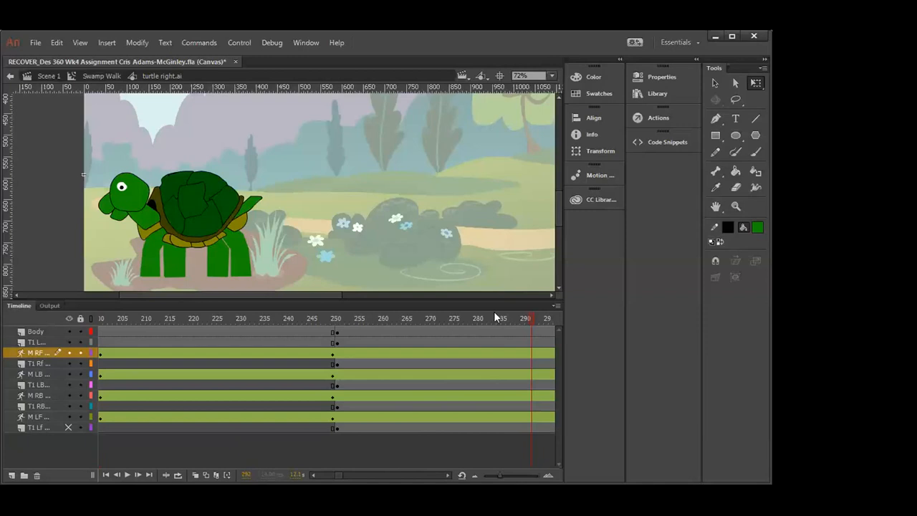
- At frame 740 of turtle right.ai, bend the M LF leg forward and up, with the T1 Lf layer hidden
drag(532, 318, 220, 354)
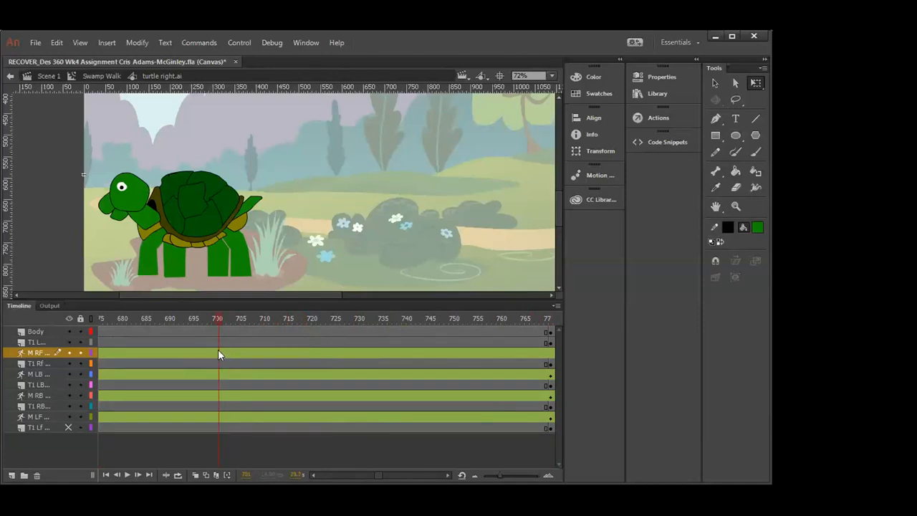
drag(219, 351, 403, 347)
scroll(448, 466, right, 5)
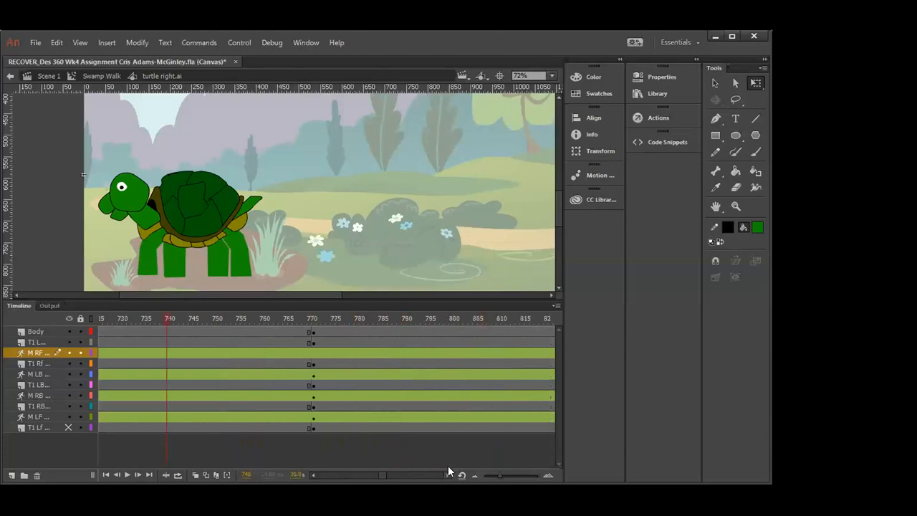
click(313, 375)
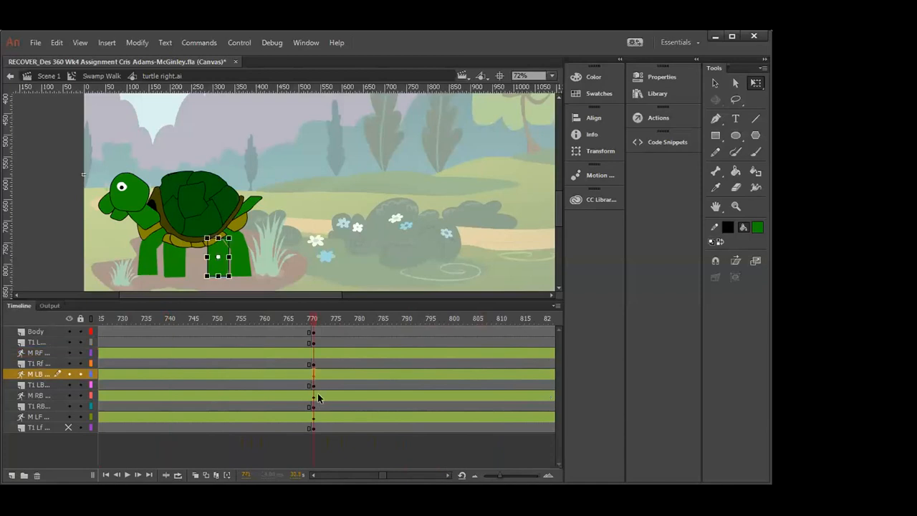
click(309, 320)
drag(308, 320, 167, 328)
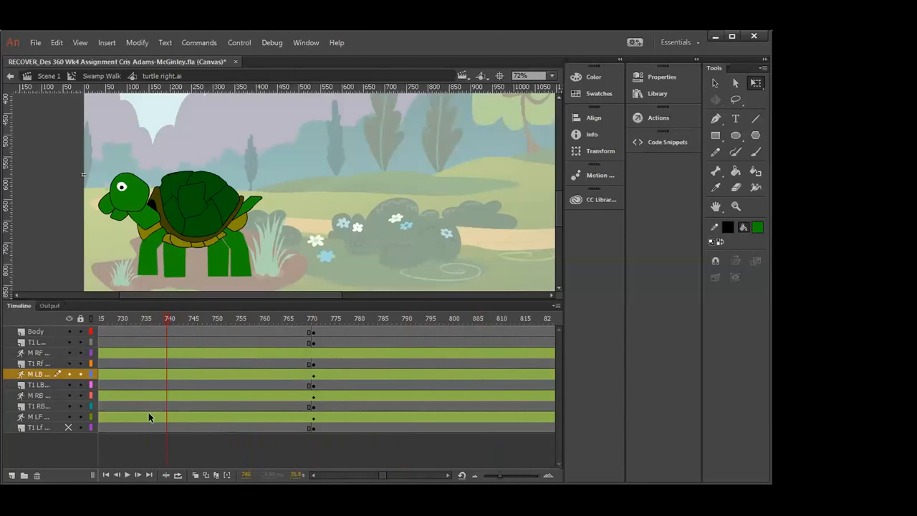
click(70, 428)
click(167, 419)
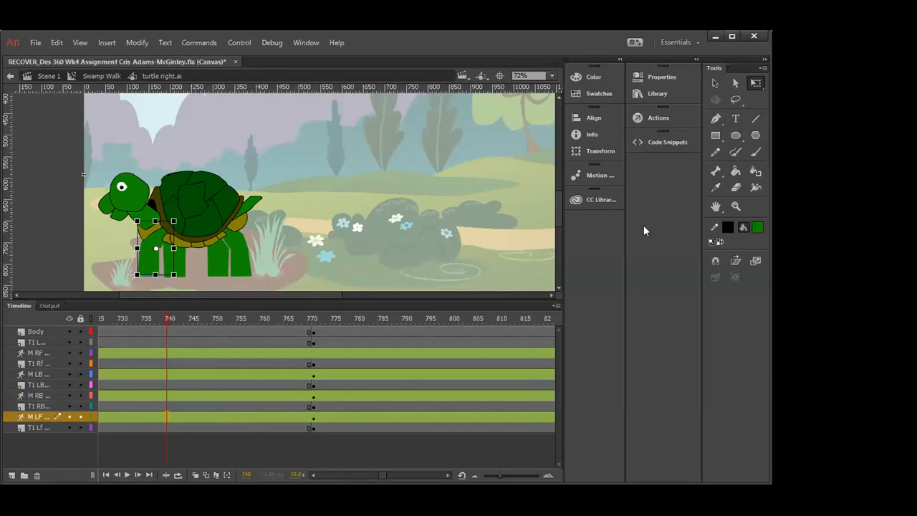
click(715, 171)
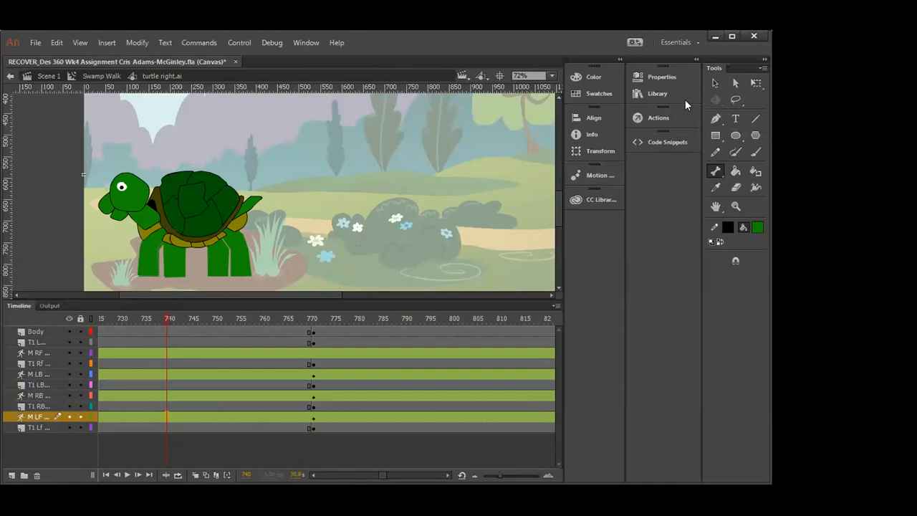
click(715, 83)
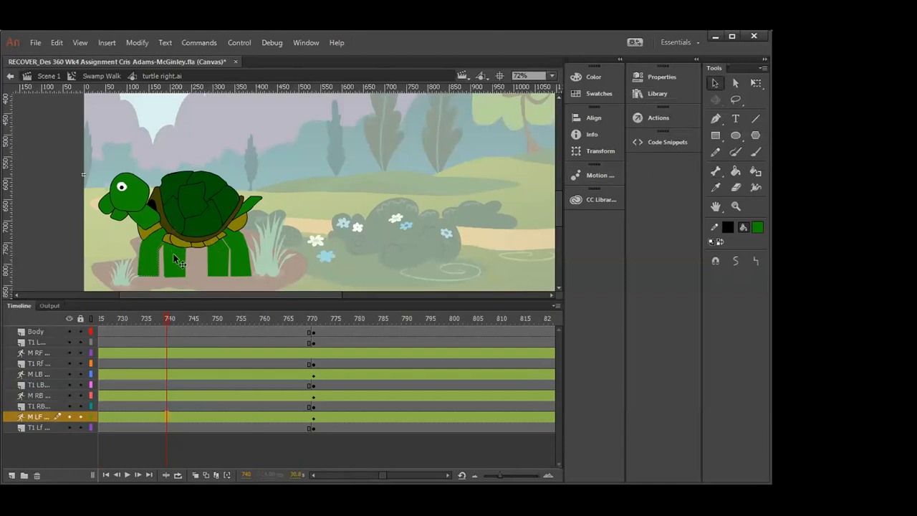
click(150, 280)
drag(148, 278, 133, 262)
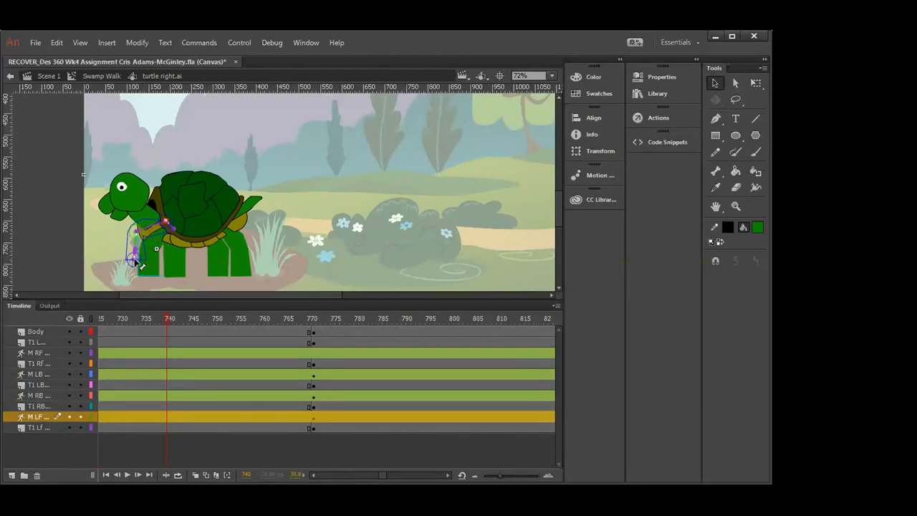
drag(134, 259, 134, 260)
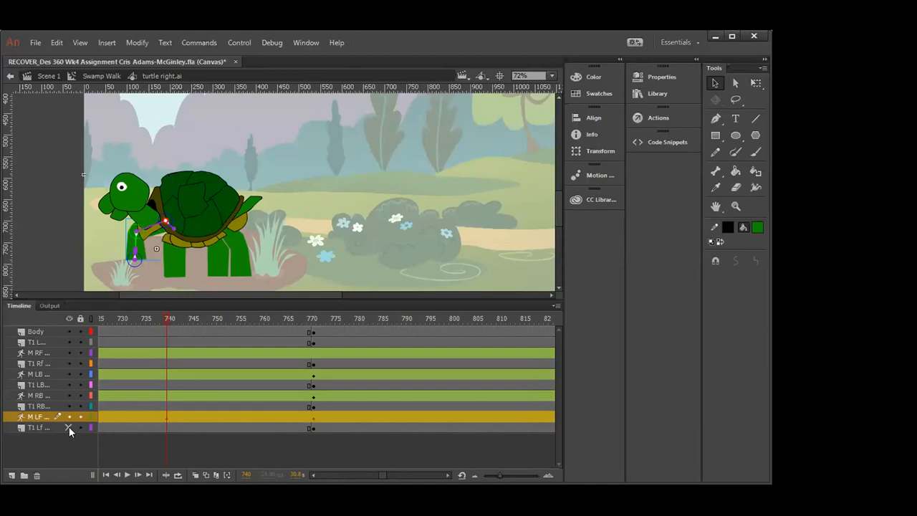
- Leave the nested turtle right.ai and Swamp Walk symbols and return to Scene 1
click(102, 76)
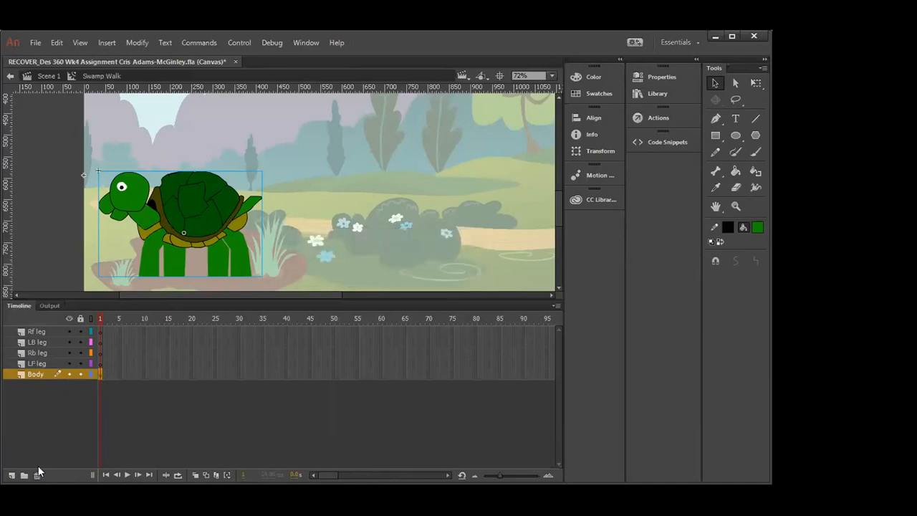
click(60, 78)
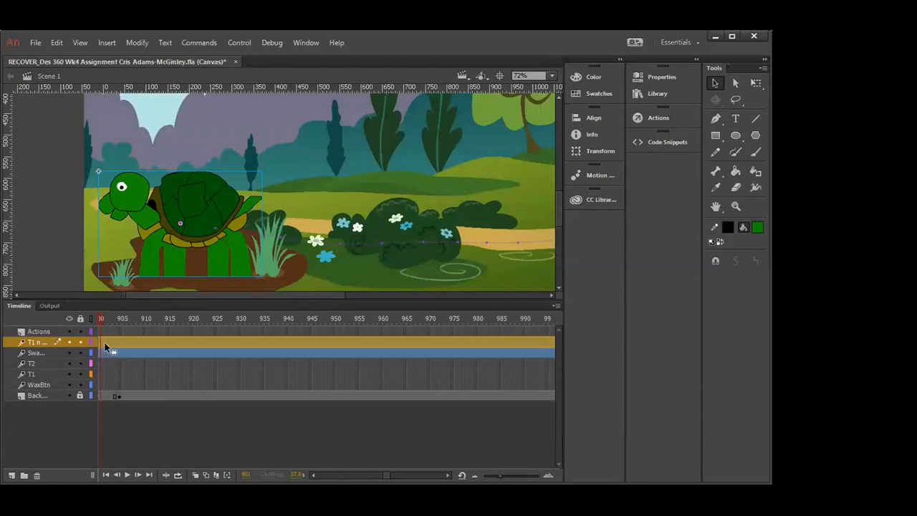
double_click(181, 195)
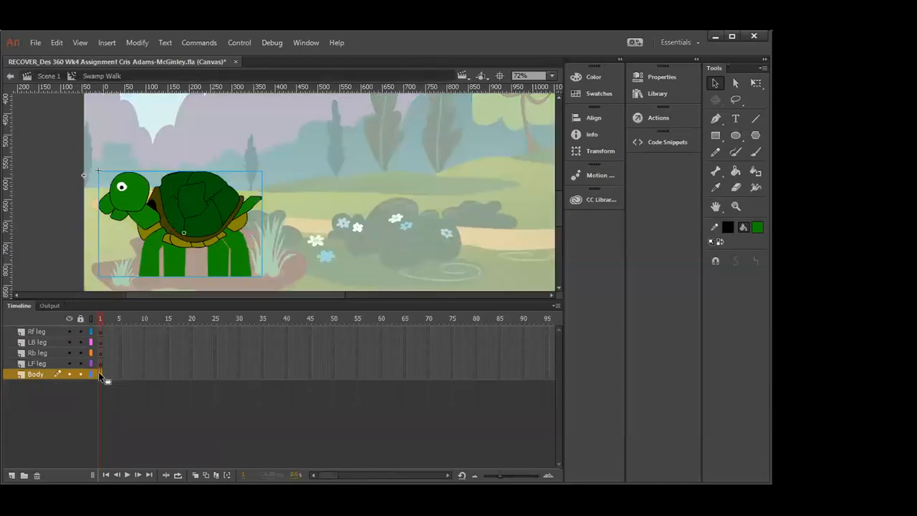
click(43, 71)
- Go to frame 598 of the main timeline and open the T1 layer's turtle symbol for editing
double_click(51, 374)
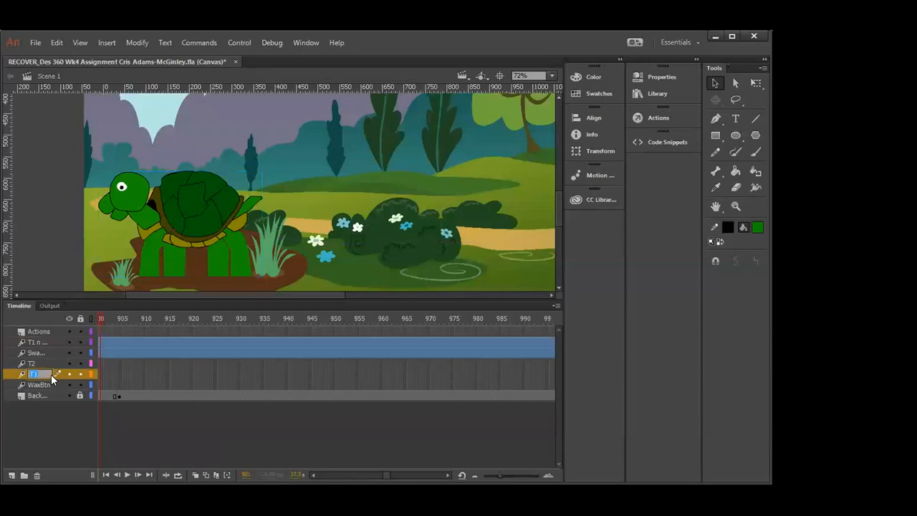
click(51, 414)
drag(100, 314, 183, 342)
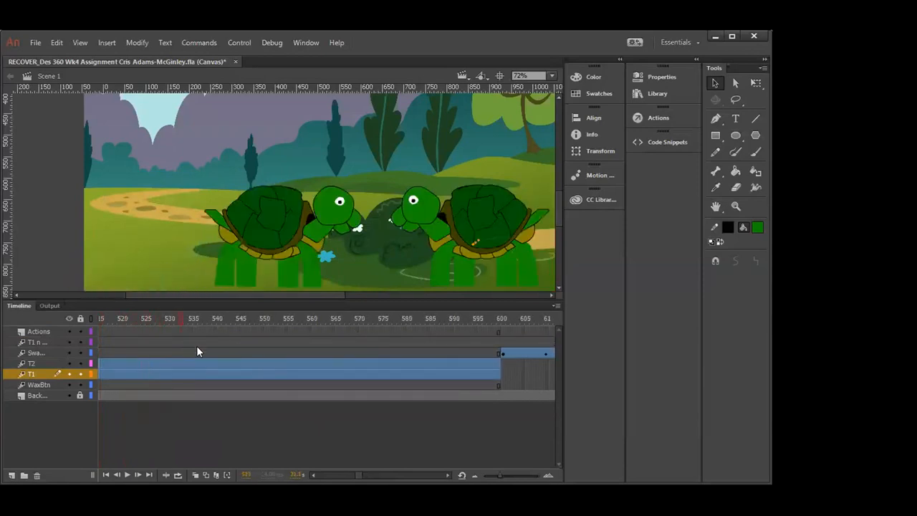
drag(293, 351, 490, 324)
click(474, 217)
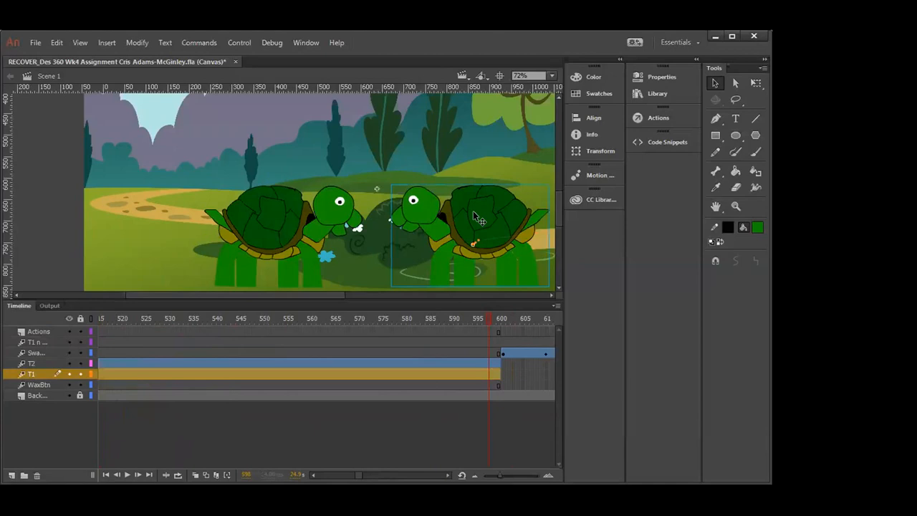
double_click(473, 218)
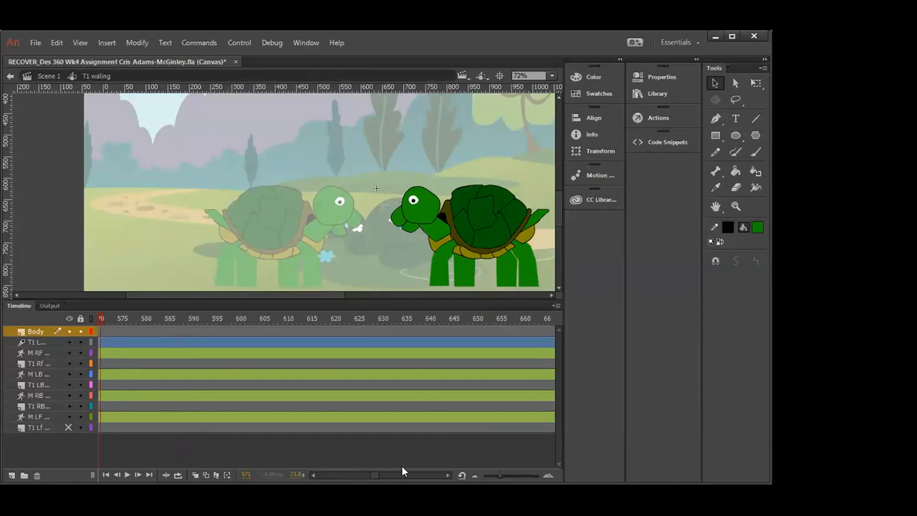
- Extend all layers of the T1 waling symbol, from Body down to T1 Lf, with keyframes at frame 900
click(445, 466)
drag(377, 466, 303, 472)
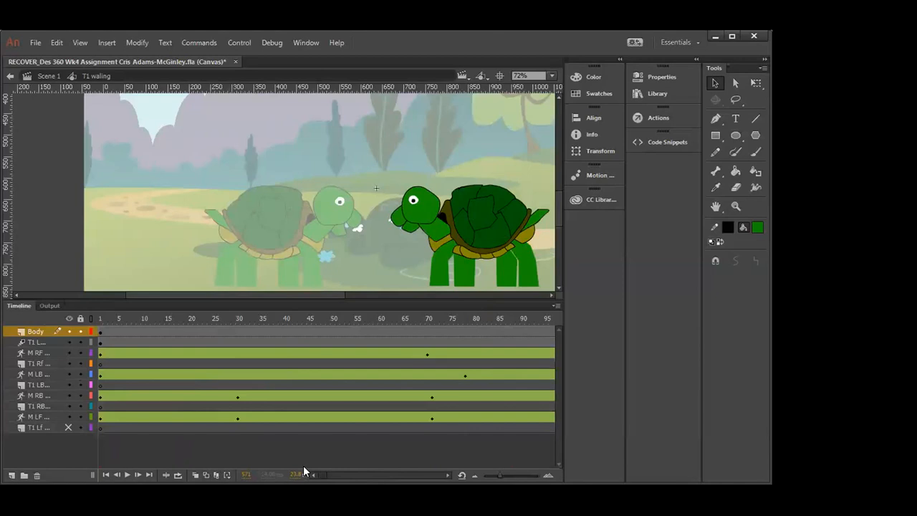
drag(304, 465, 391, 445)
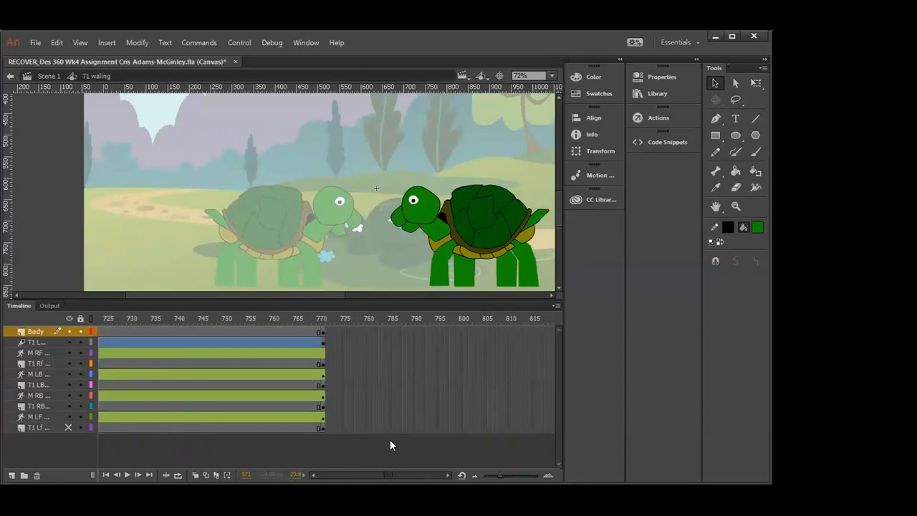
drag(304, 326, 325, 417)
right_click(322, 330)
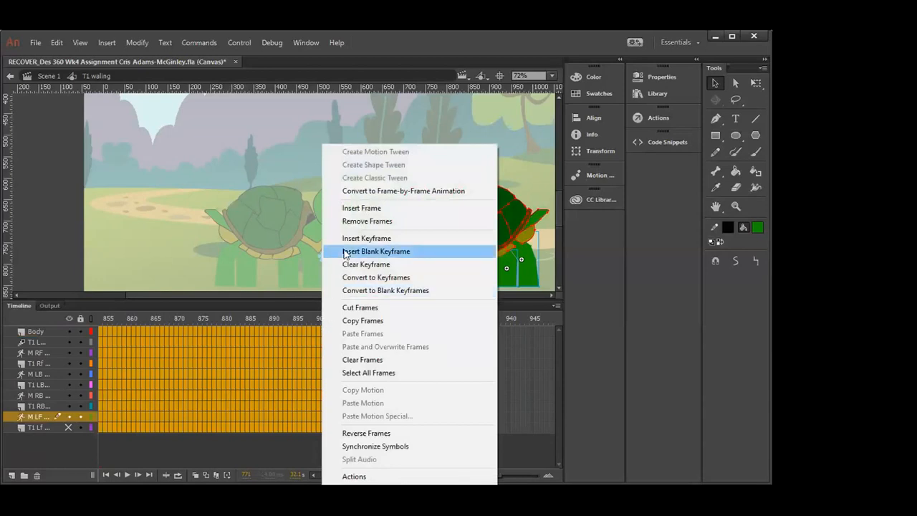
click(367, 238)
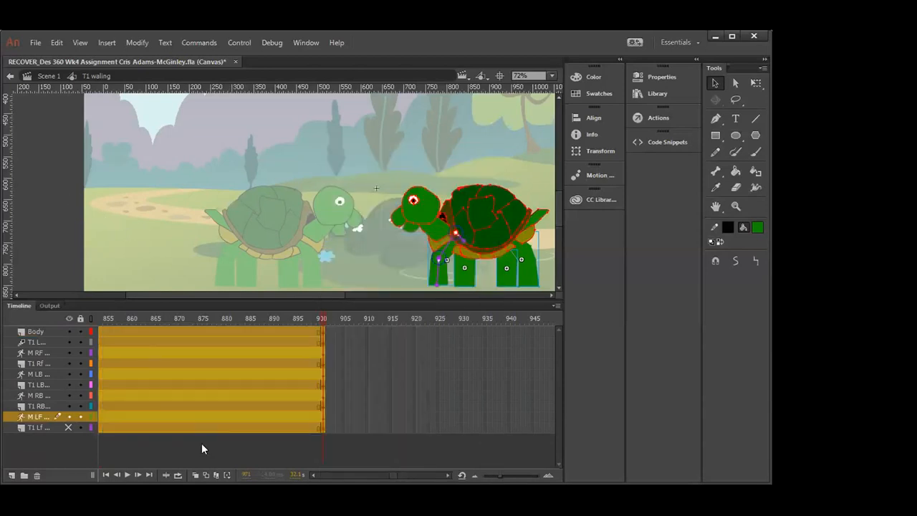
- Return to Scene 1 and delete the turtle layer directly below the Actions layer
drag(323, 316, 134, 342)
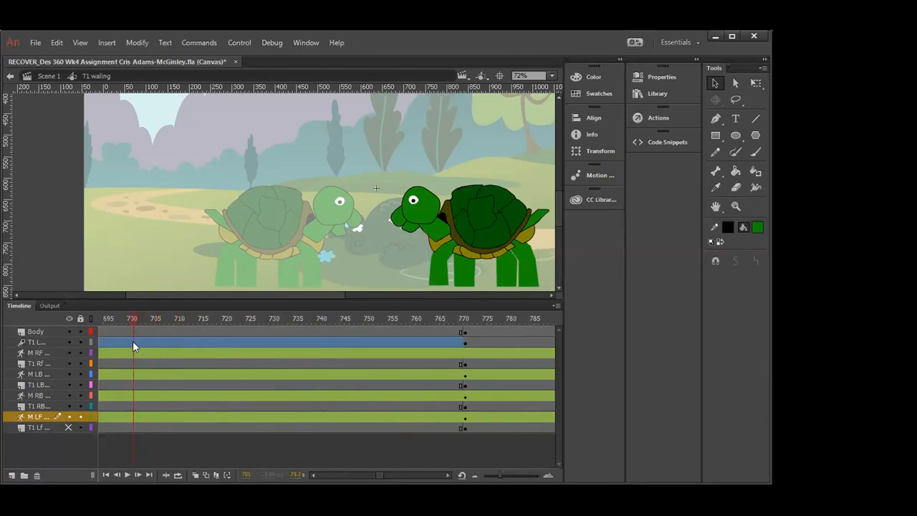
double_click(51, 213)
click(53, 342)
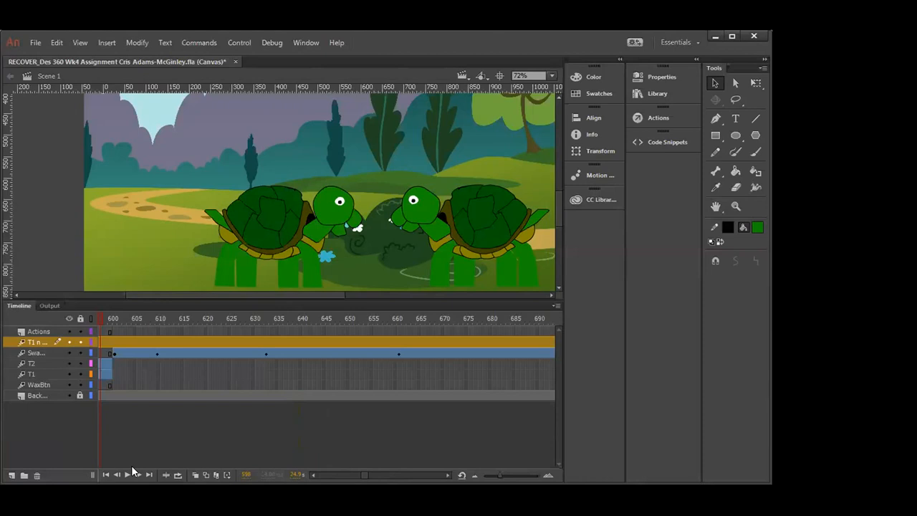
click(37, 475)
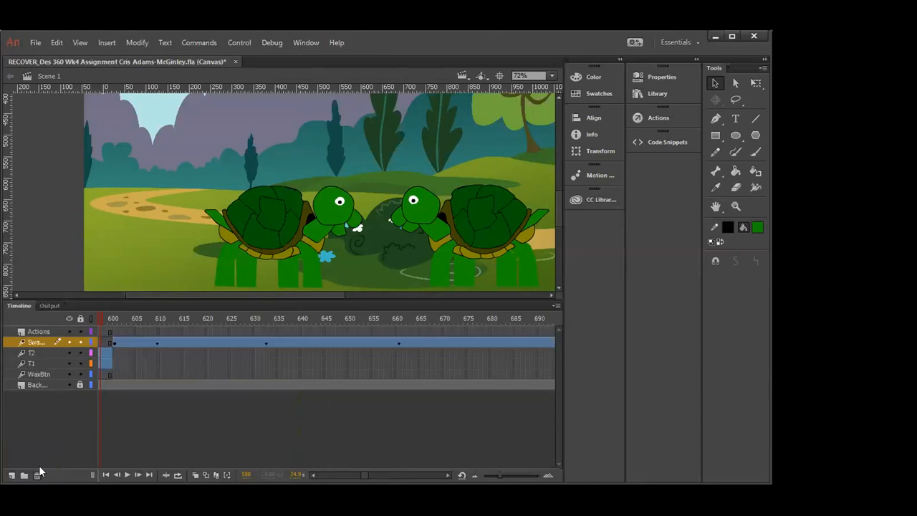
- Reopen the T1 layer's turtle symbol and pose its M LF leg bent forward and raised at frame 740
click(35, 363)
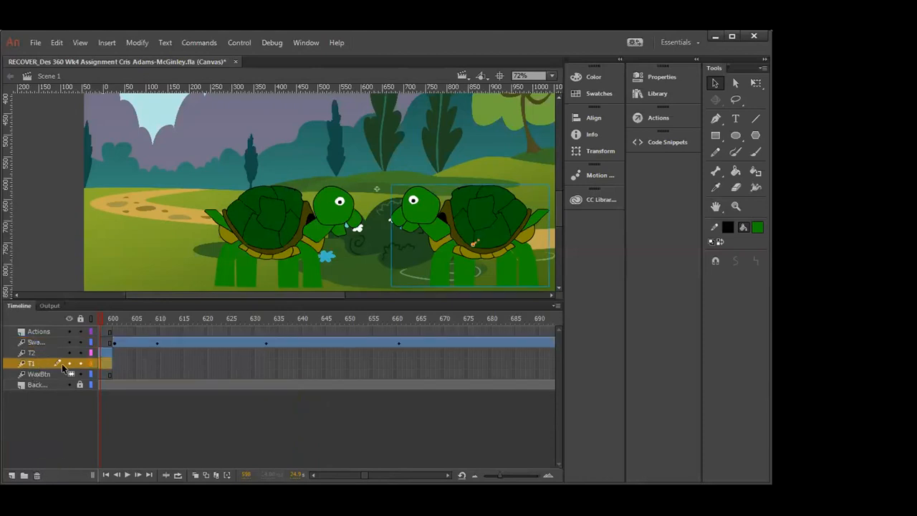
double_click(475, 218)
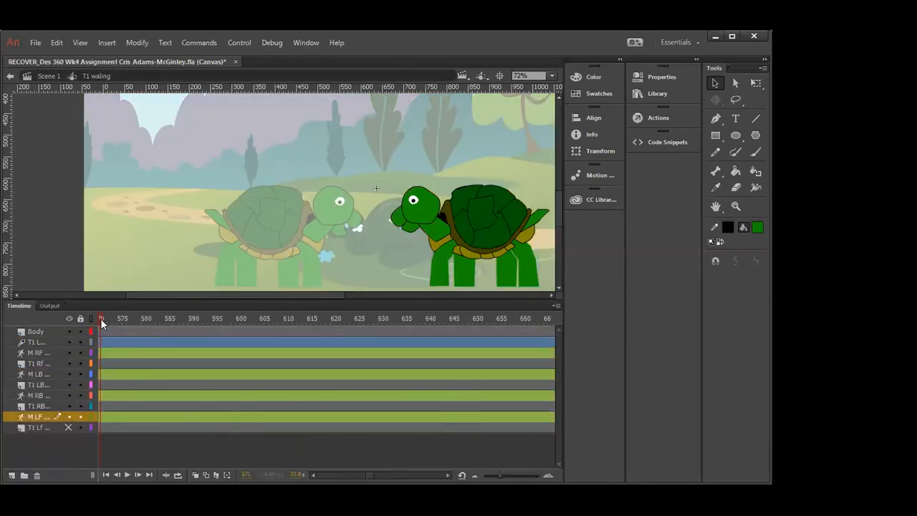
drag(101, 318, 428, 370)
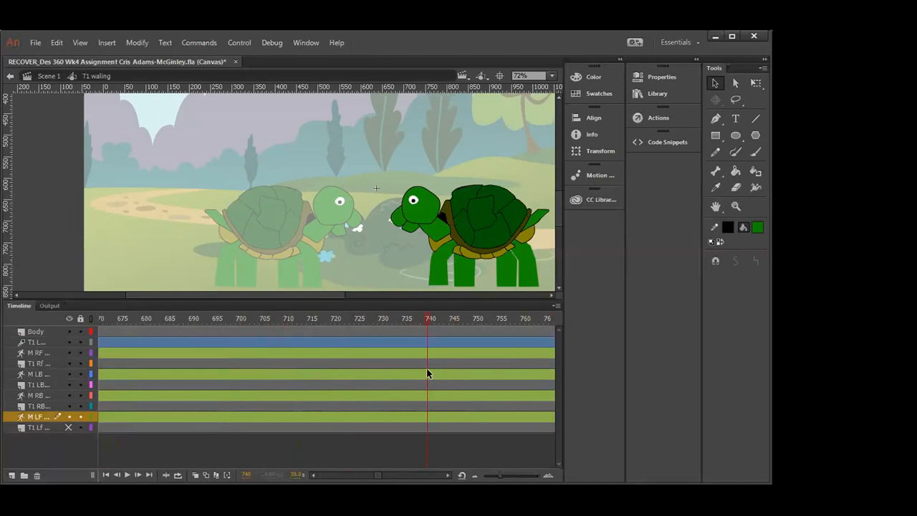
click(427, 417)
drag(437, 277, 426, 275)
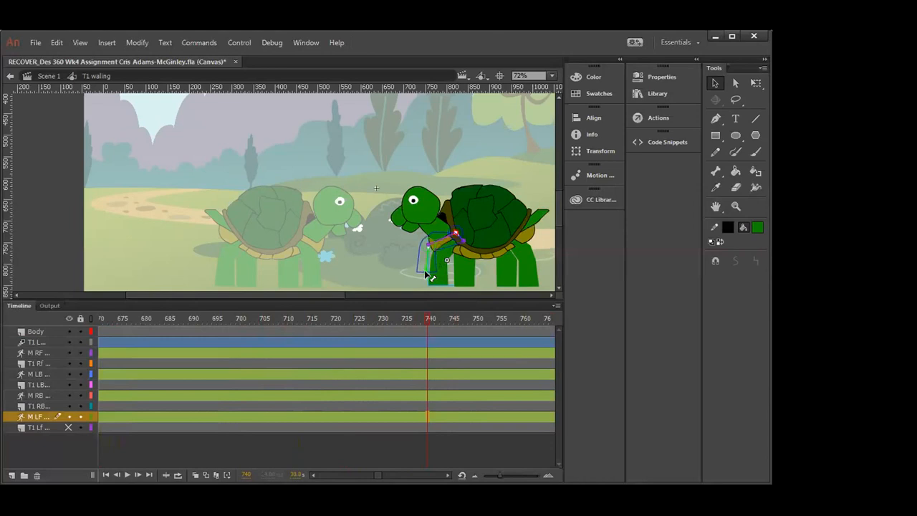
drag(426, 273, 426, 274)
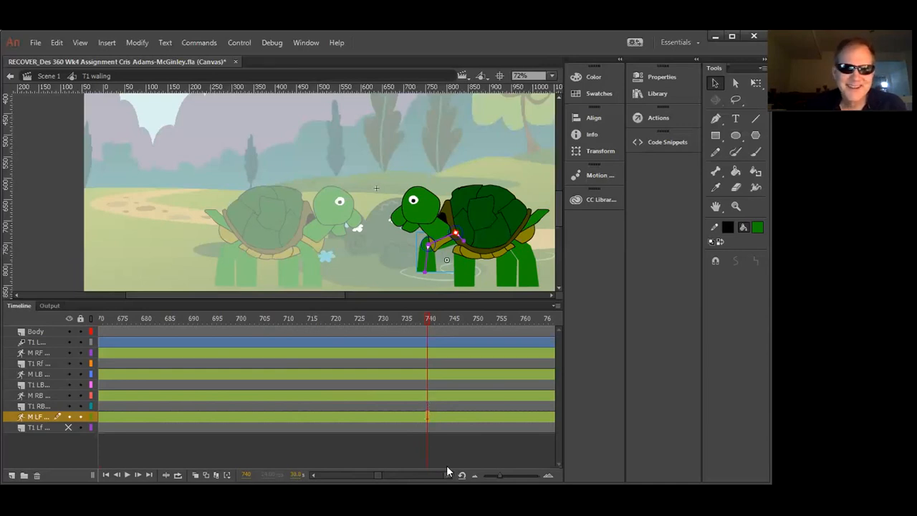
- Pose the M RB leg bent backward and raised at frame 740 and hide the T1 RB layer beneath it
scroll(447, 465, right, 3)
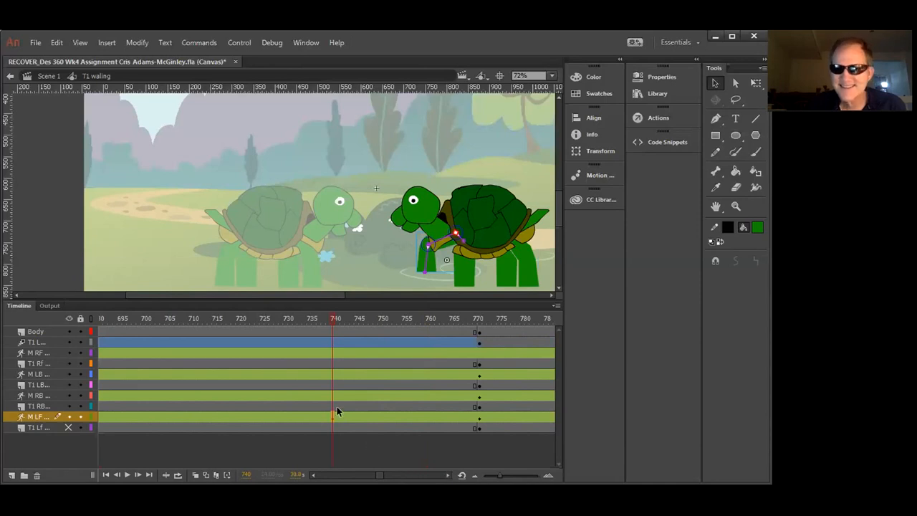
click(332, 396)
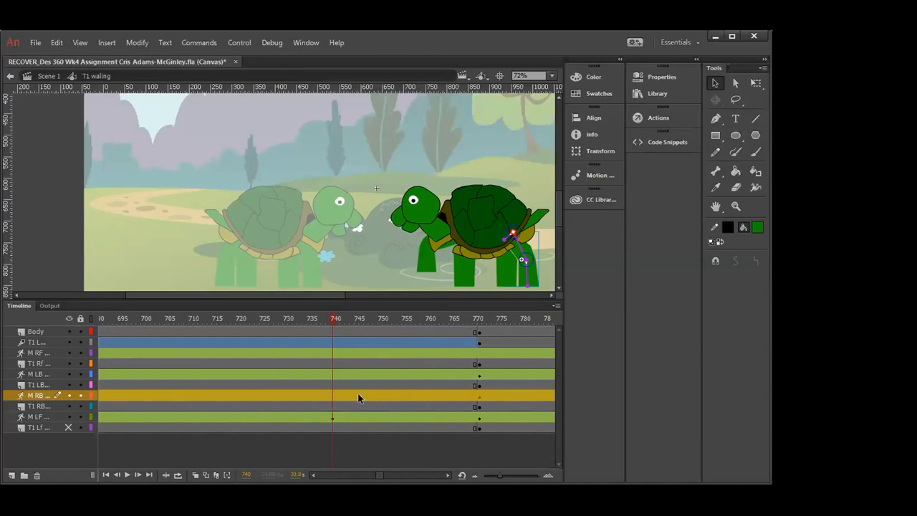
mouse_move(531, 290)
mouse_down()
mouse_move(526, 277)
mouse_move(537, 285)
mouse_move(537, 271)
mouse_move(545, 276)
mouse_move(534, 291)
mouse_up()
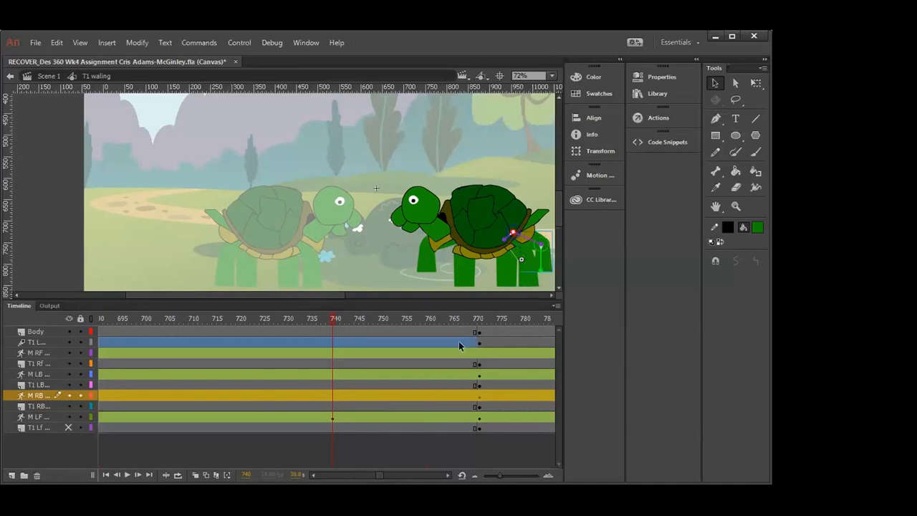
click(69, 406)
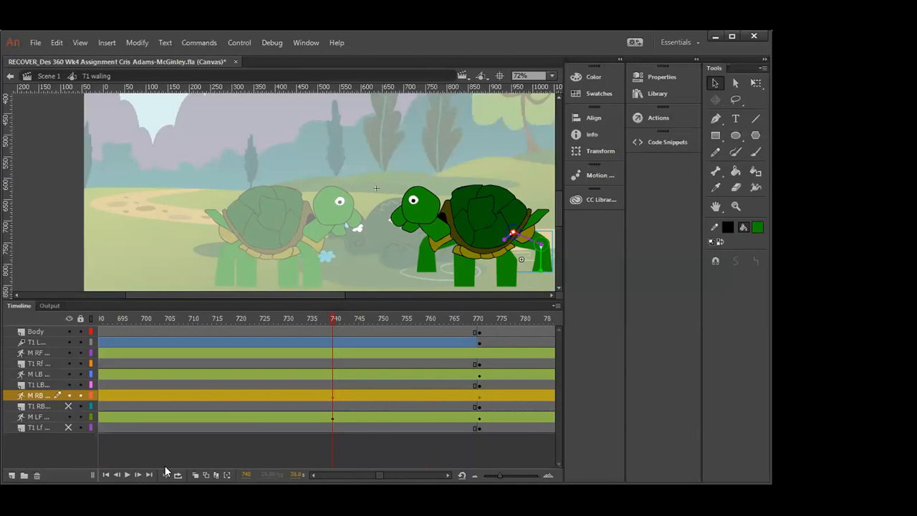
- Clear the M LF leg's pose at frame 771 and re-pose the leg straight down with its foot on the ground
click(478, 396)
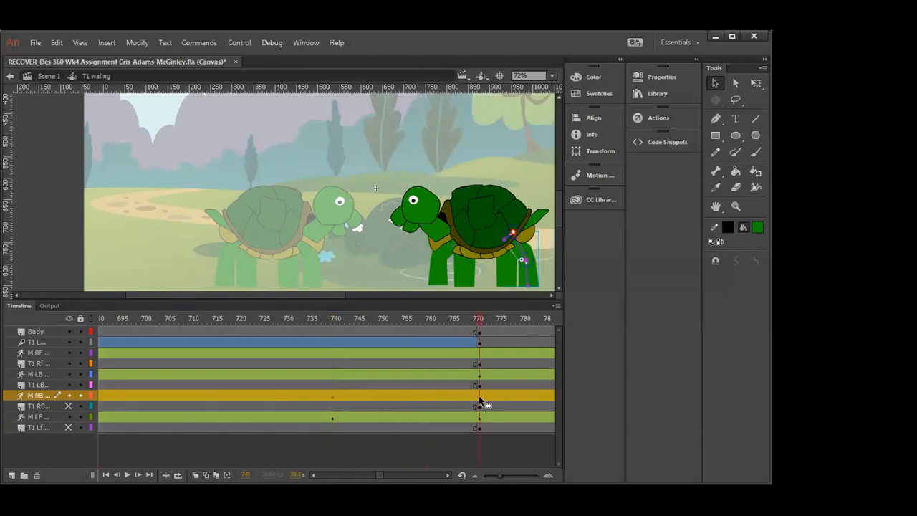
drag(479, 314, 314, 439)
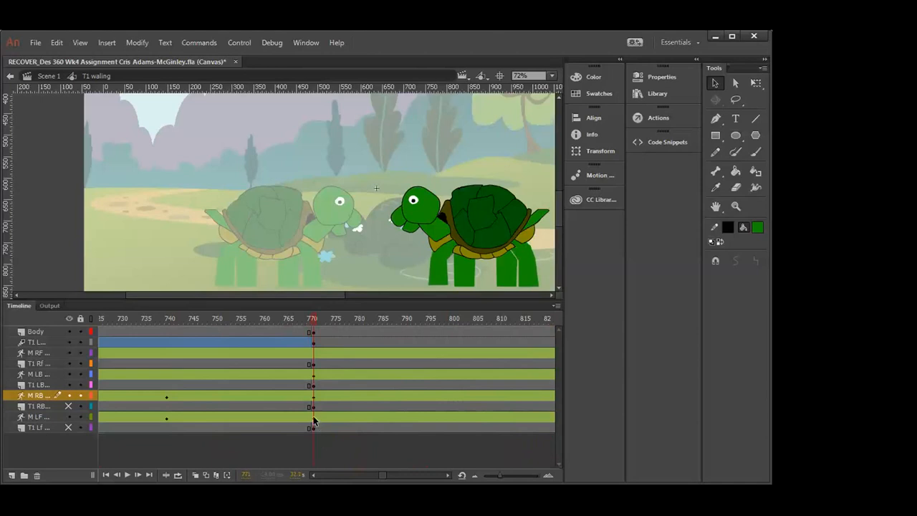
right_click(314, 417)
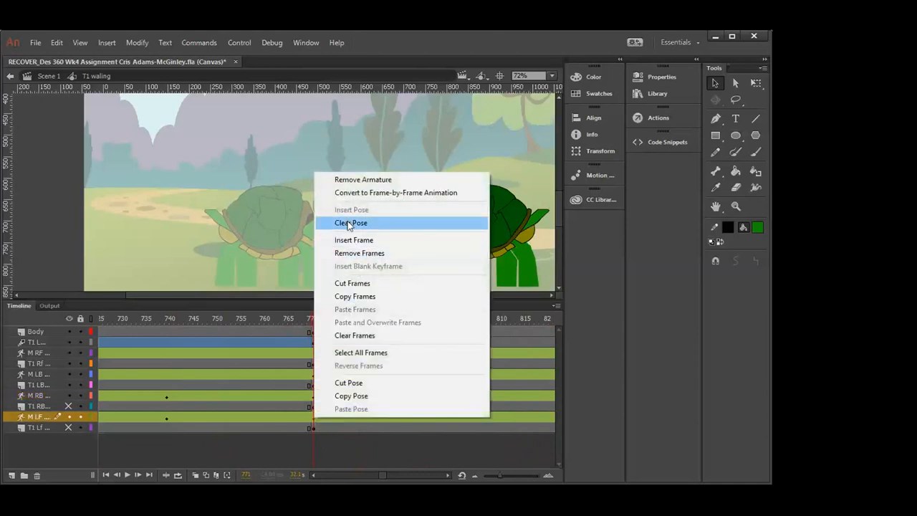
click(351, 223)
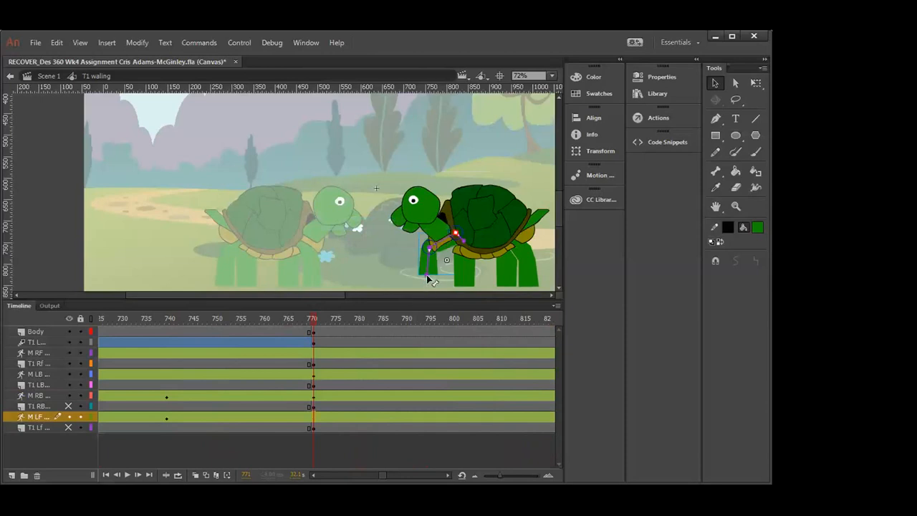
mouse_move(428, 279)
mouse_down()
mouse_move(442, 291)
mouse_move(434, 286)
mouse_up()
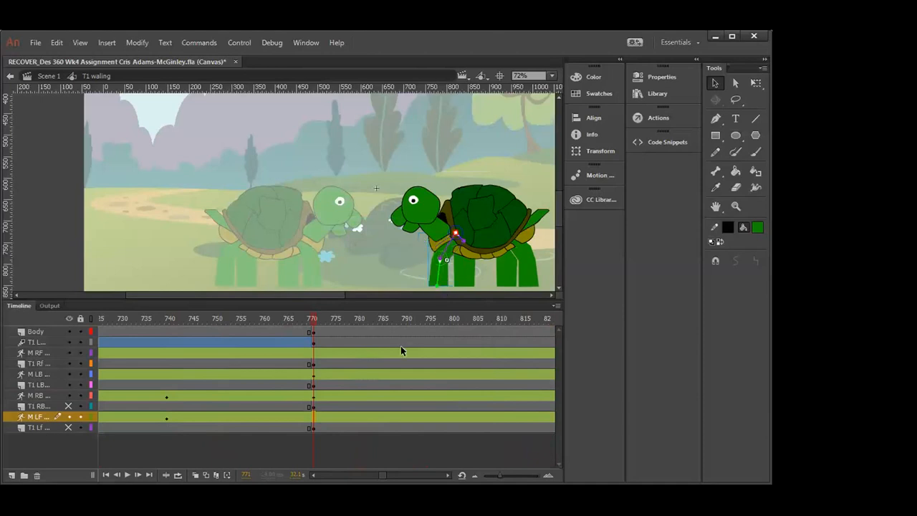
click(438, 287)
drag(437, 289, 440, 291)
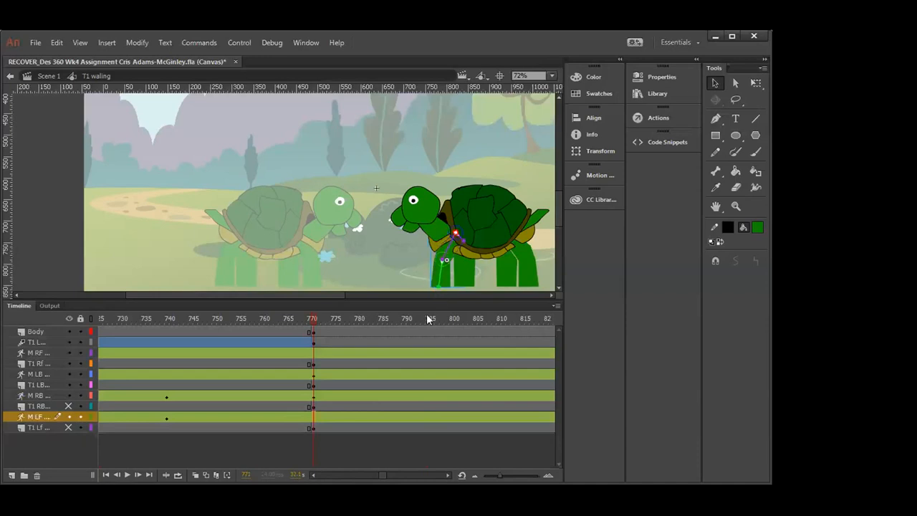
click(314, 416)
- Try posing the M RF leg with its foot slightly raised at frame 772
click(472, 280)
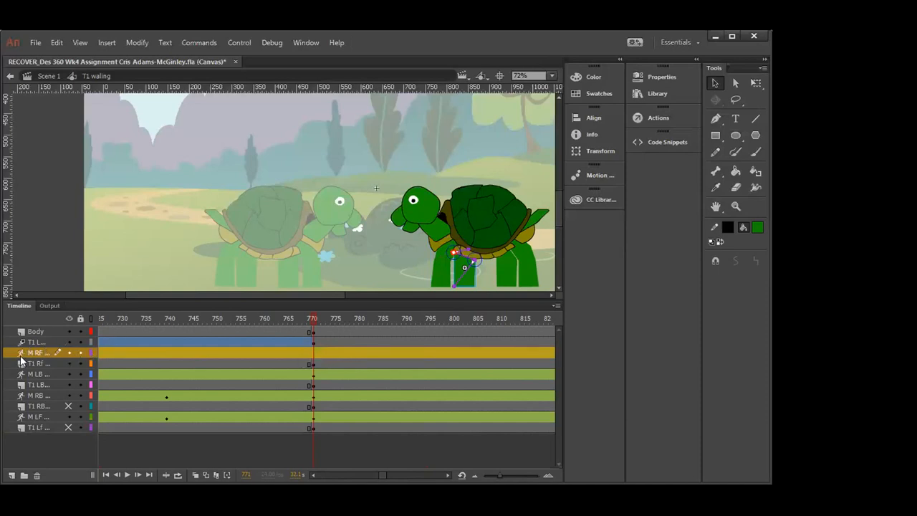
click(316, 352)
click(318, 364)
click(447, 470)
click(447, 470)
click(447, 469)
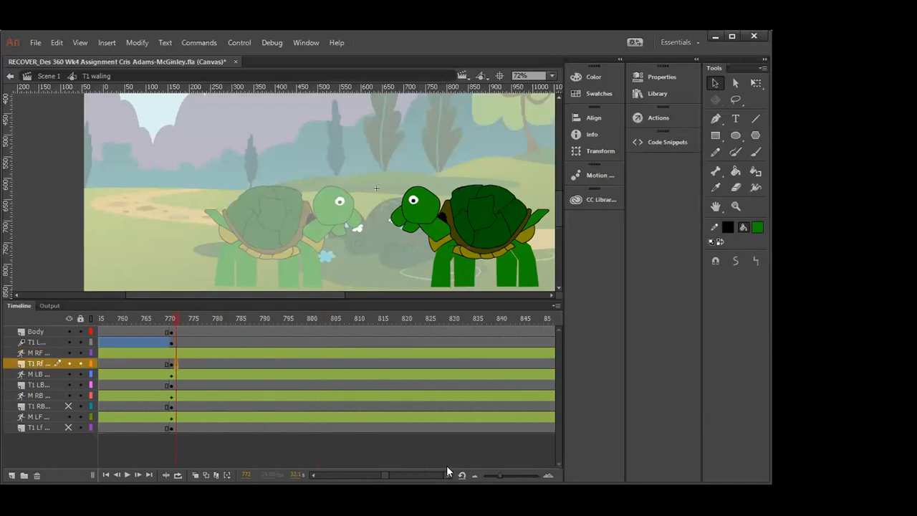
click(447, 470)
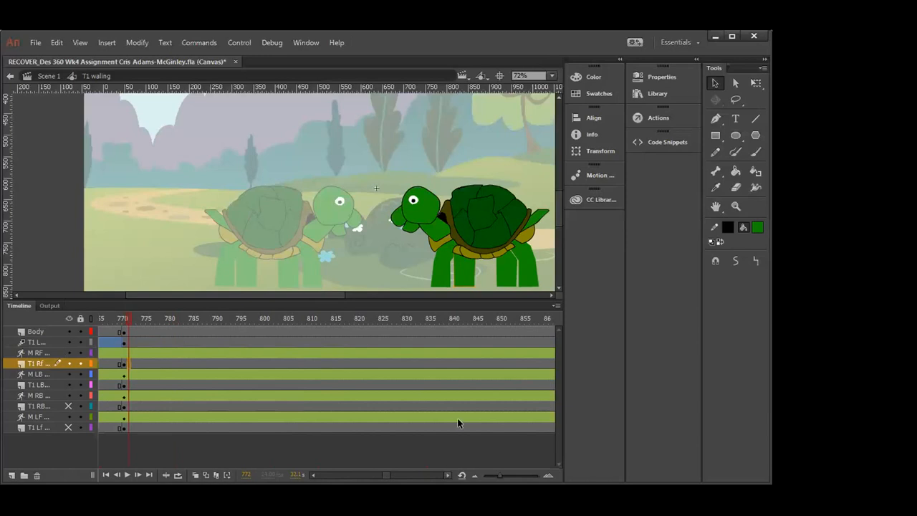
click(465, 279)
drag(462, 285, 459, 292)
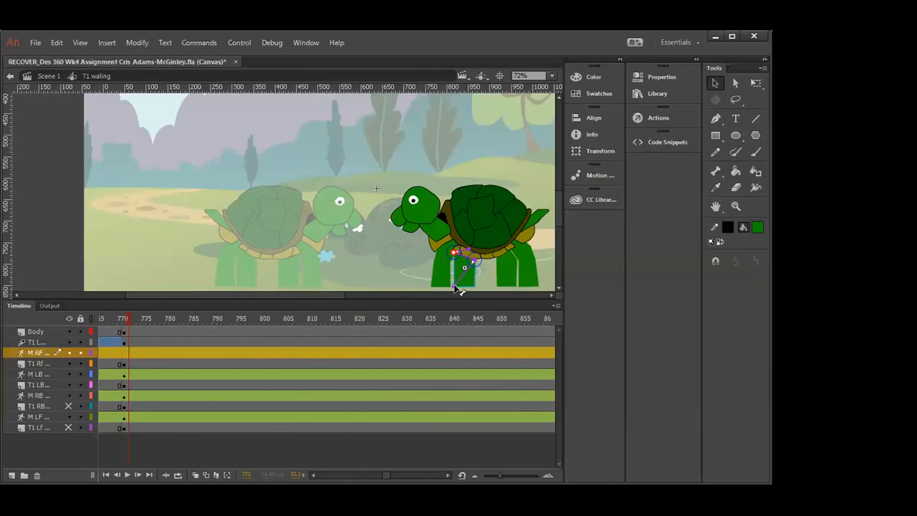
drag(456, 288, 457, 278)
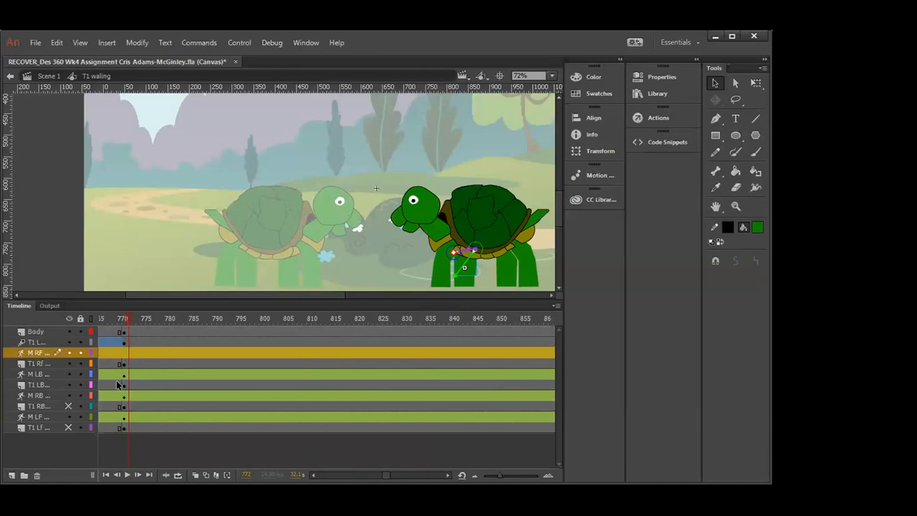
- Hide the T1 Rf and T1 LB layers and clear the M RF leg's pose at frame 772
click(68, 364)
click(127, 377)
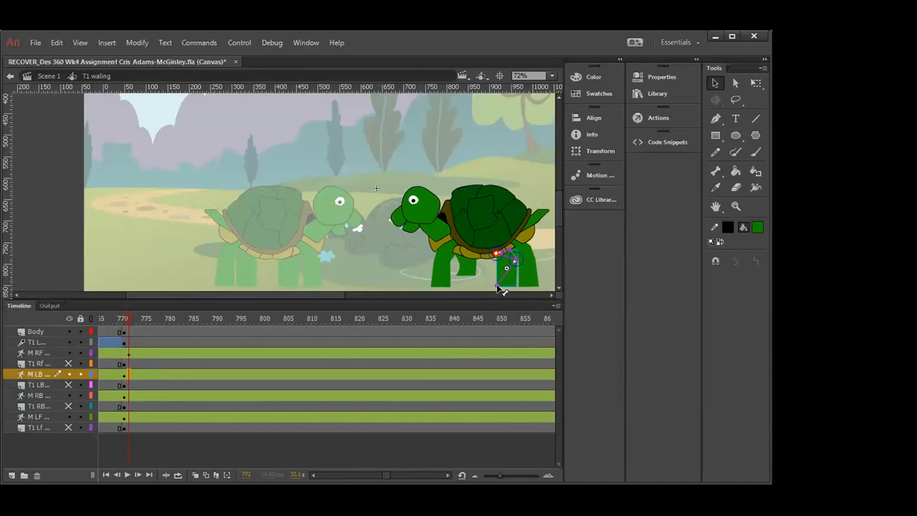
click(128, 353)
right_click(128, 353)
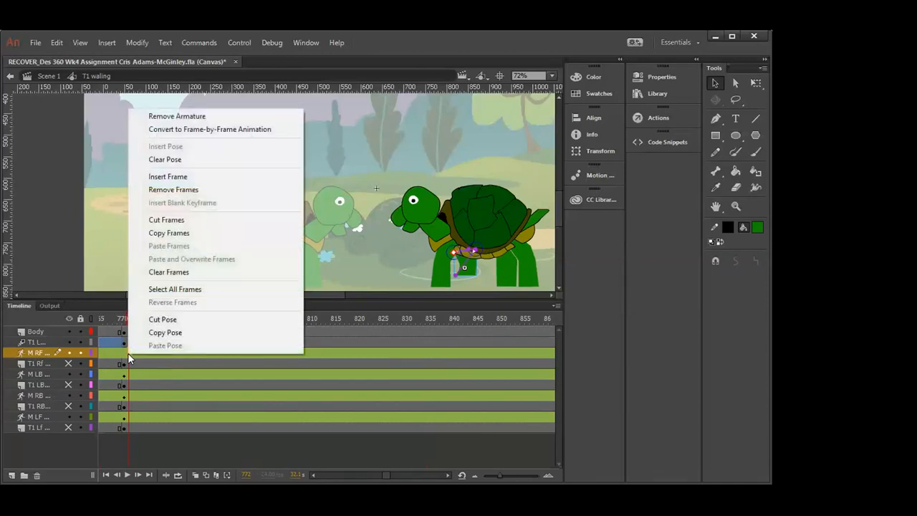
click(165, 159)
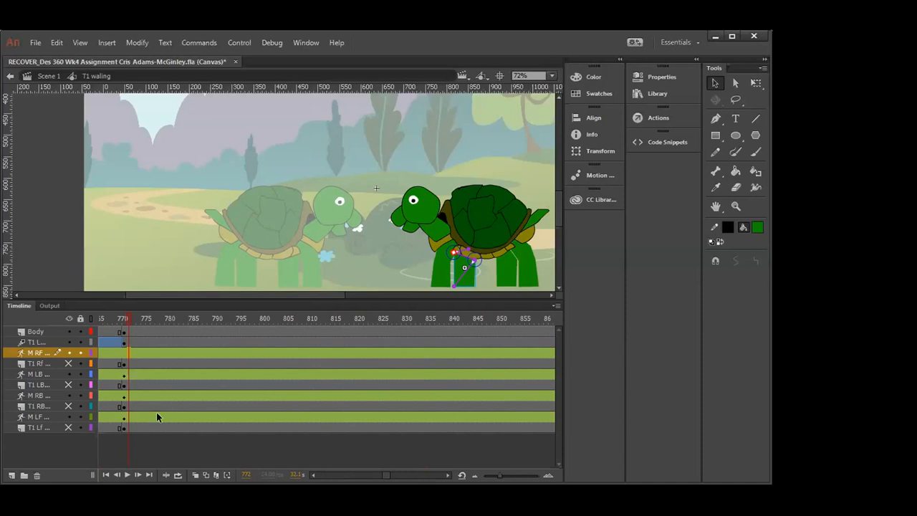
- Pose the M RF leg at frame 772 with its foot slightly raised off the ground
drag(129, 321, 385, 354)
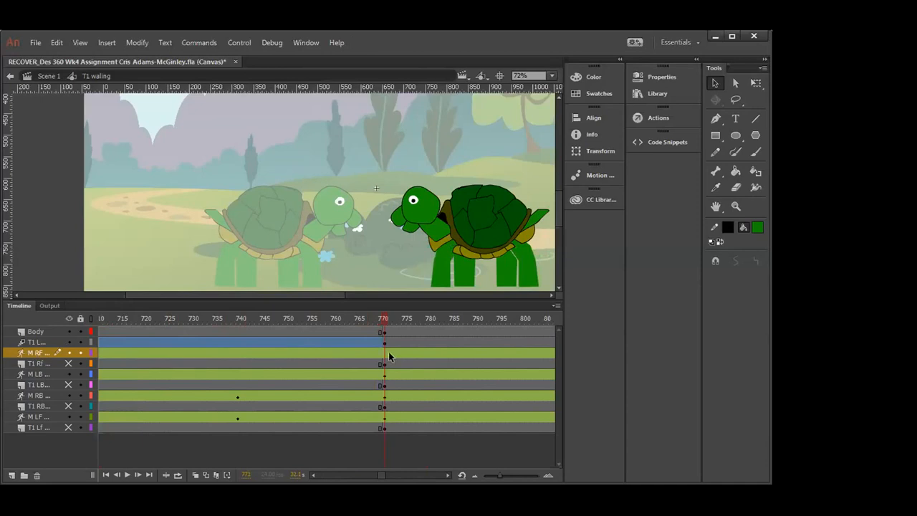
click(390, 356)
mouse_move(458, 288)
mouse_down()
mouse_move(453, 280)
mouse_move(448, 291)
mouse_up()
click(390, 356)
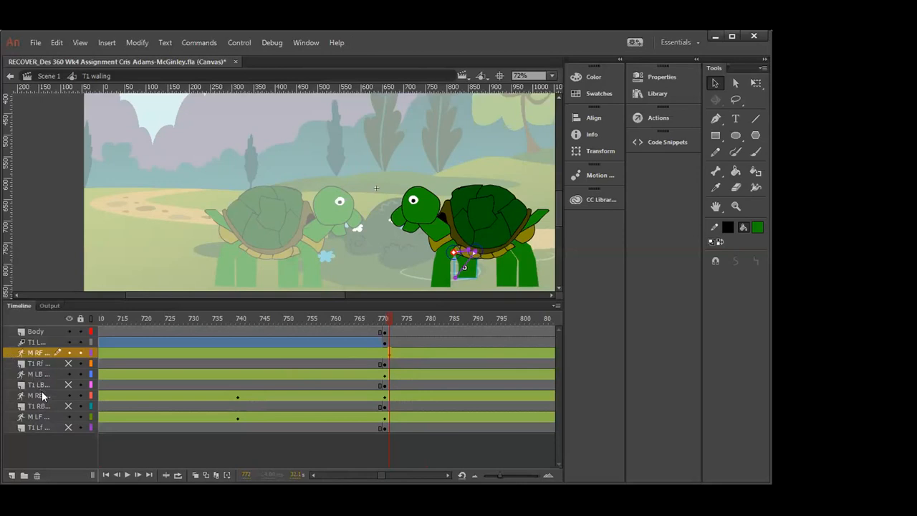
- Reorder the leg layers as M LB, M RF, M RB and M LF, followed by T1 Rf, T1 RB, T1 LB and T1 Lf
drag(35, 374, 32, 413)
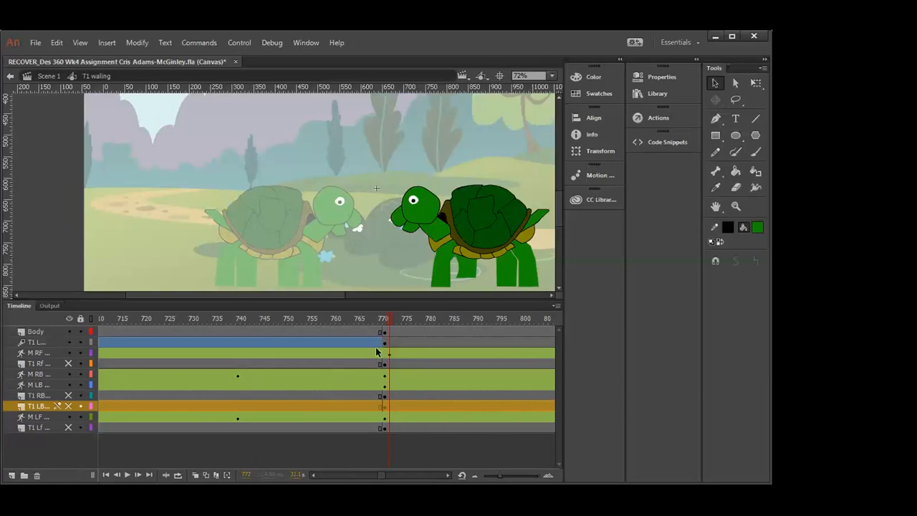
drag(388, 319, 256, 322)
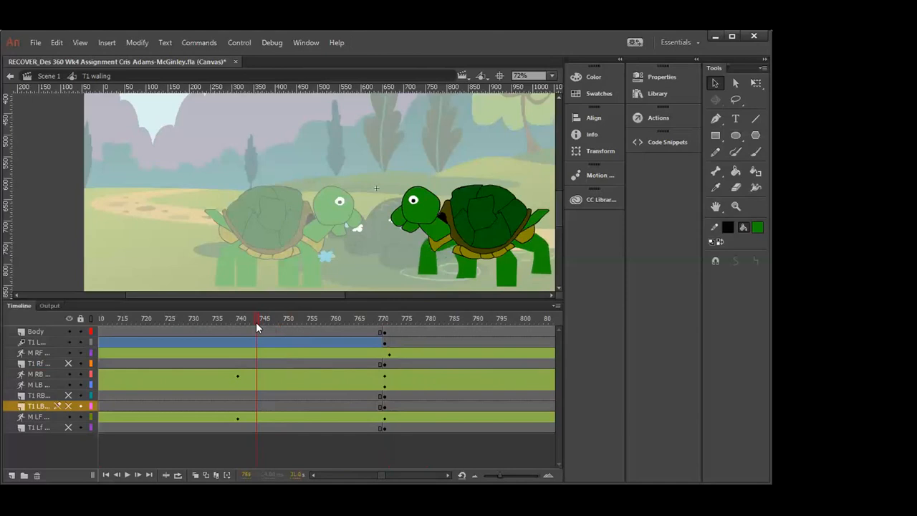
drag(256, 322, 383, 329)
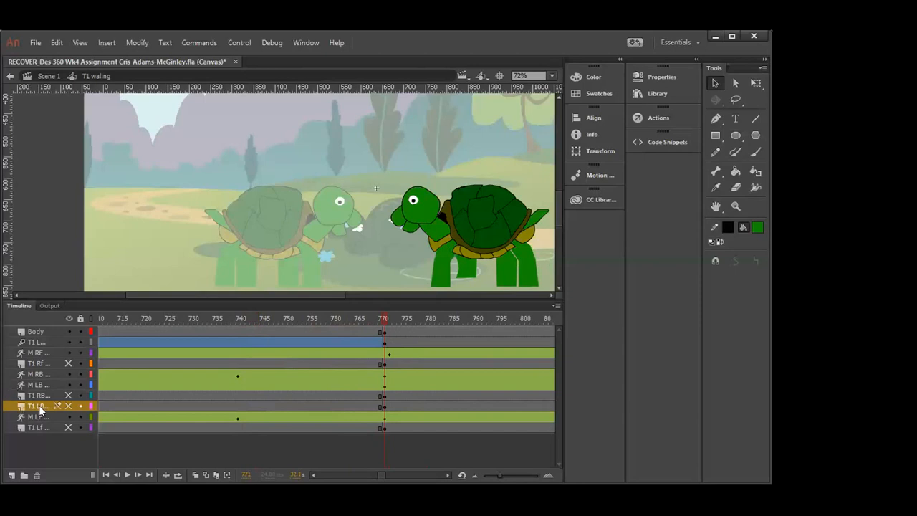
drag(39, 409, 42, 428)
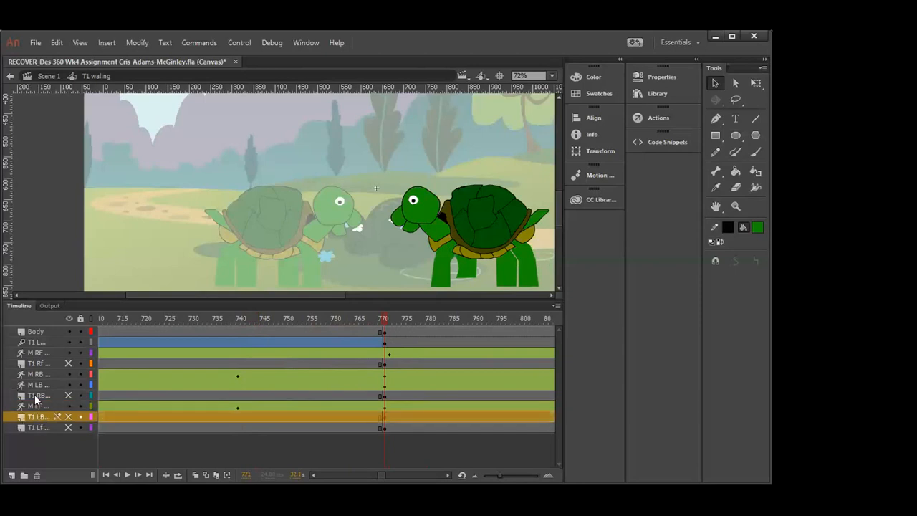
drag(36, 396, 38, 410)
drag(32, 364, 37, 398)
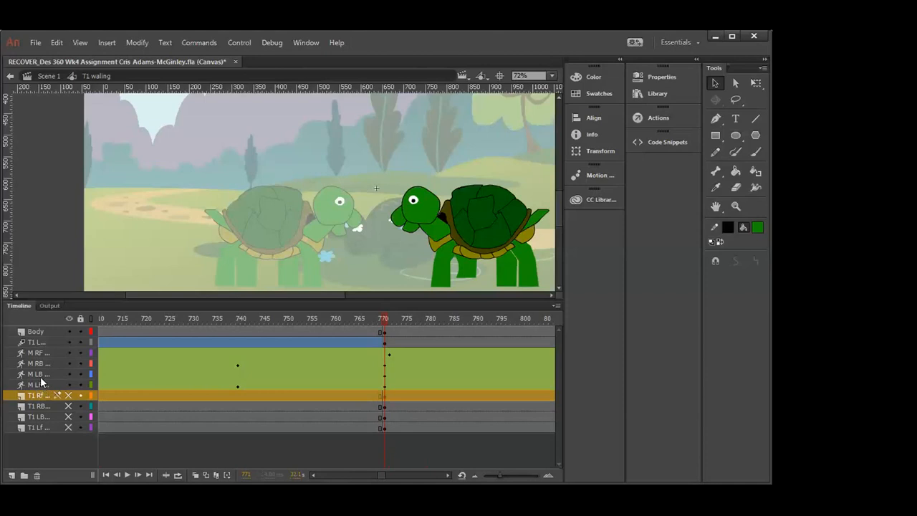
drag(45, 363, 46, 373)
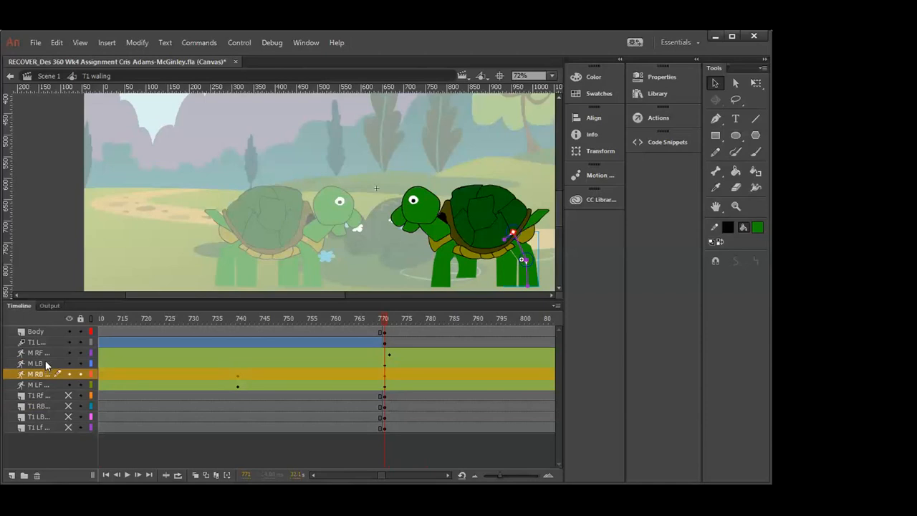
drag(45, 350, 45, 365)
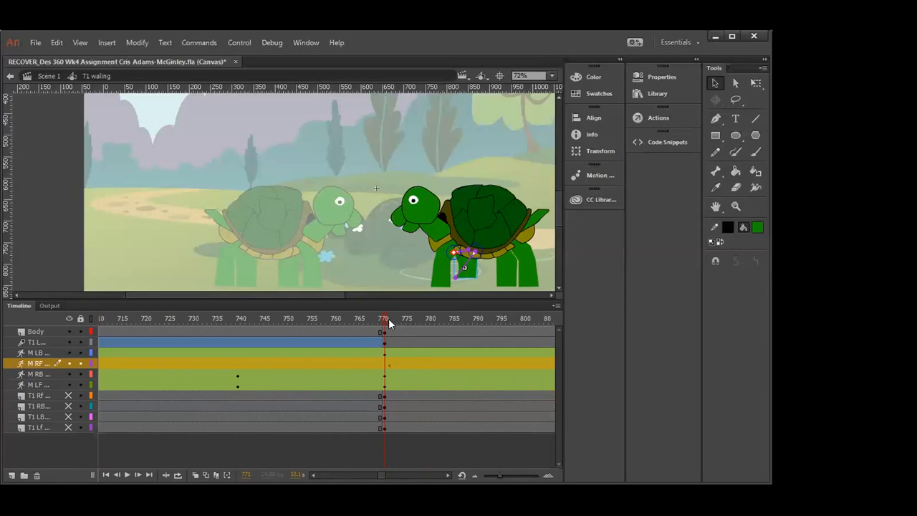
- Pose the M LB leg at frame 772 with its foot slightly raised
click(388, 362)
click(389, 353)
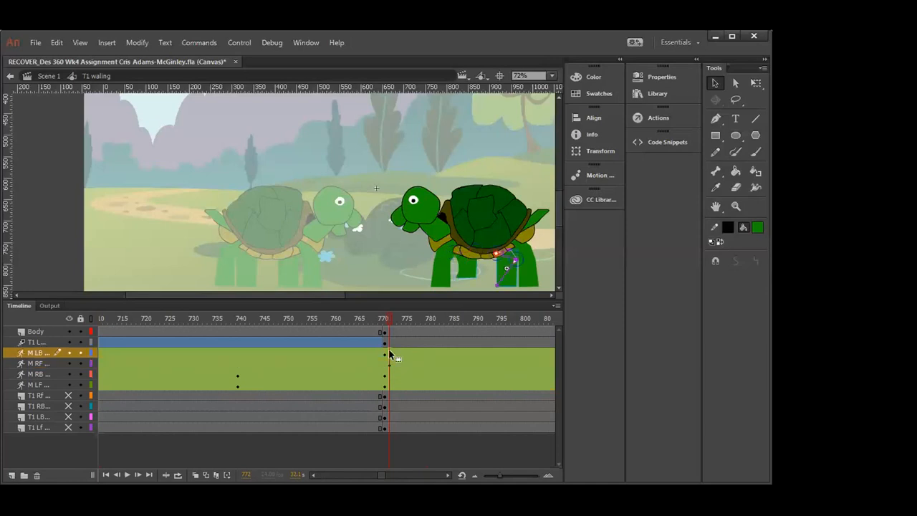
drag(500, 285, 500, 280)
drag(501, 280, 505, 273)
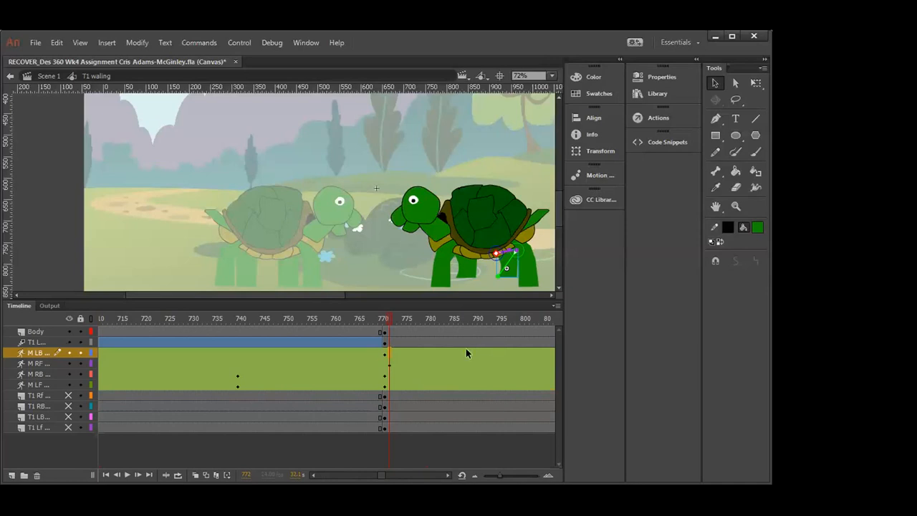
drag(387, 348, 389, 349)
- Pose the M LB leg at frame 821 with its foot lowered back to the ground
scroll(447, 465, right, 6)
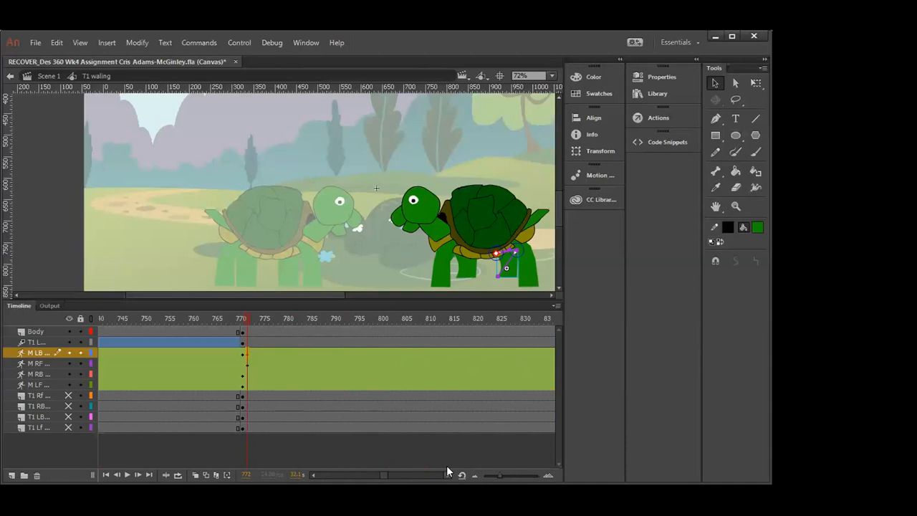
click(477, 357)
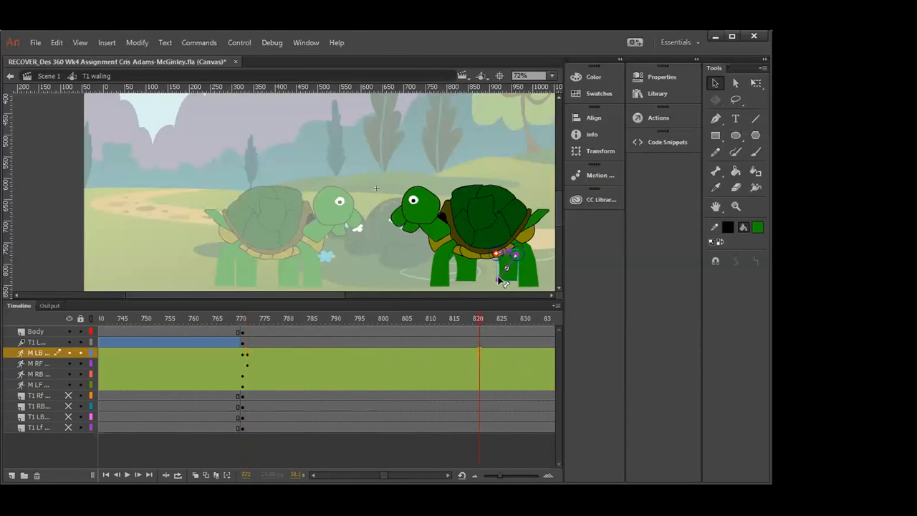
click(500, 279)
drag(501, 280, 495, 285)
click(479, 356)
- Lower the M RF leg's foot to the ground at frame 821 and lock the M LB and M RF layers
click(479, 366)
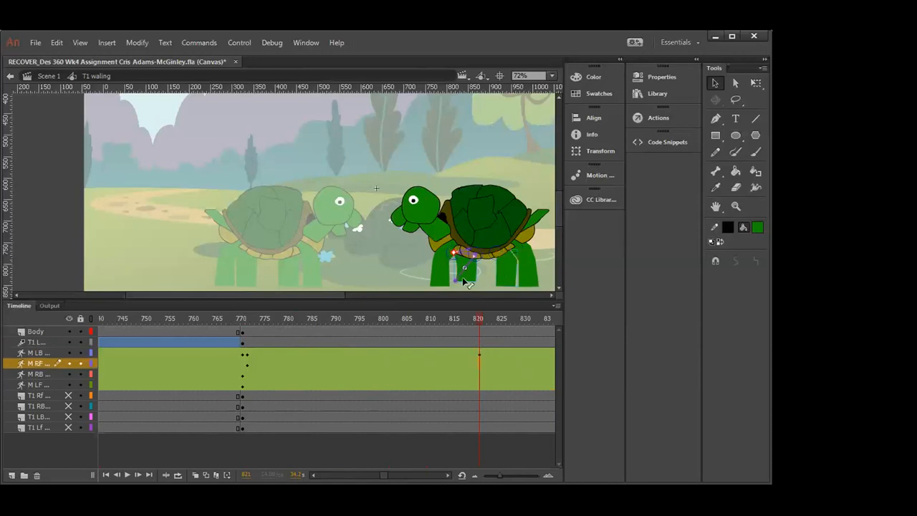
drag(456, 282, 456, 290)
click(479, 365)
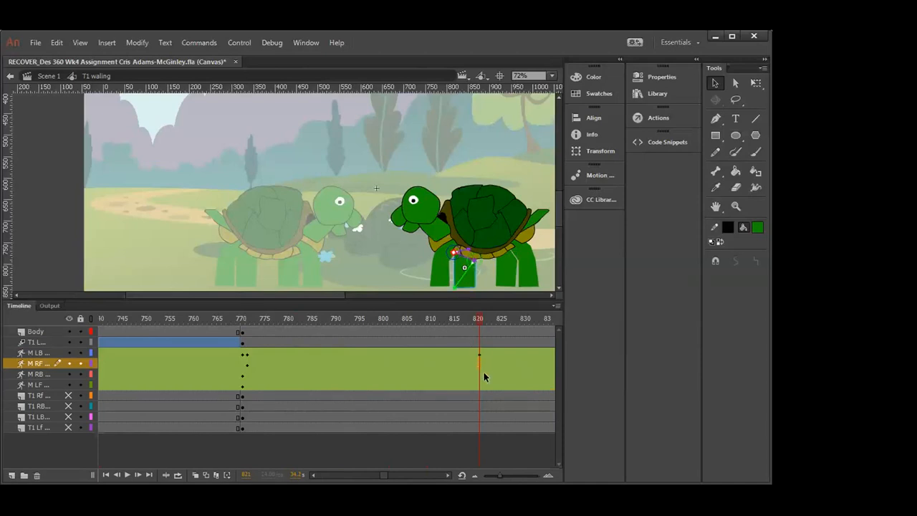
click(480, 364)
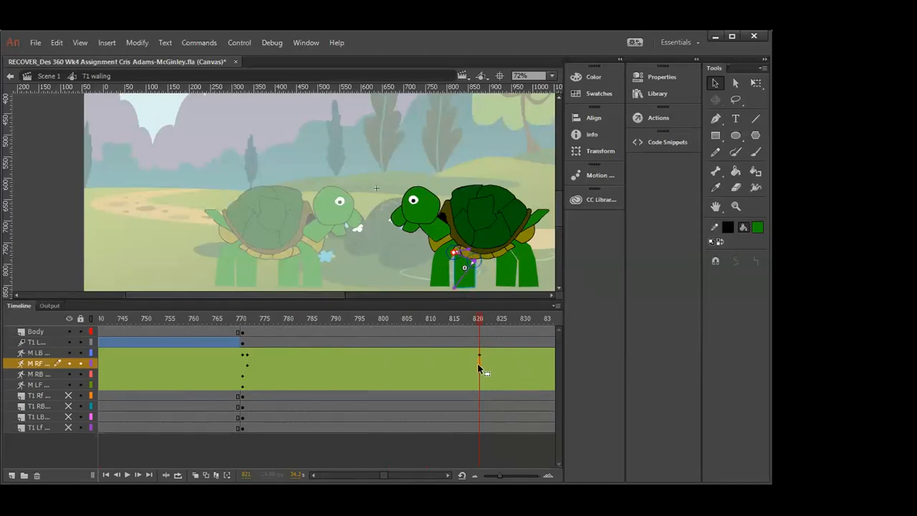
click(80, 352)
click(81, 364)
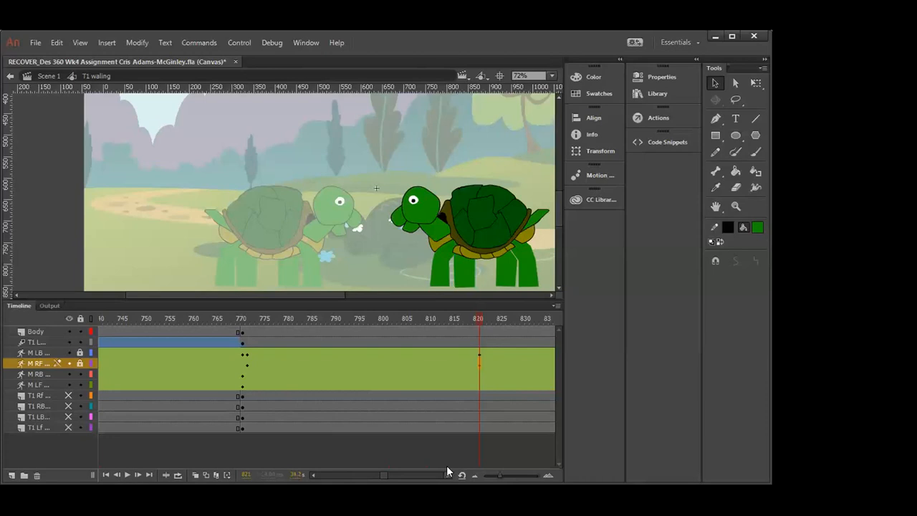
- At frame 822, pose the M RB leg bent backward and raised and the M LF leg bent forward and raised
scroll(447, 467, right, 2)
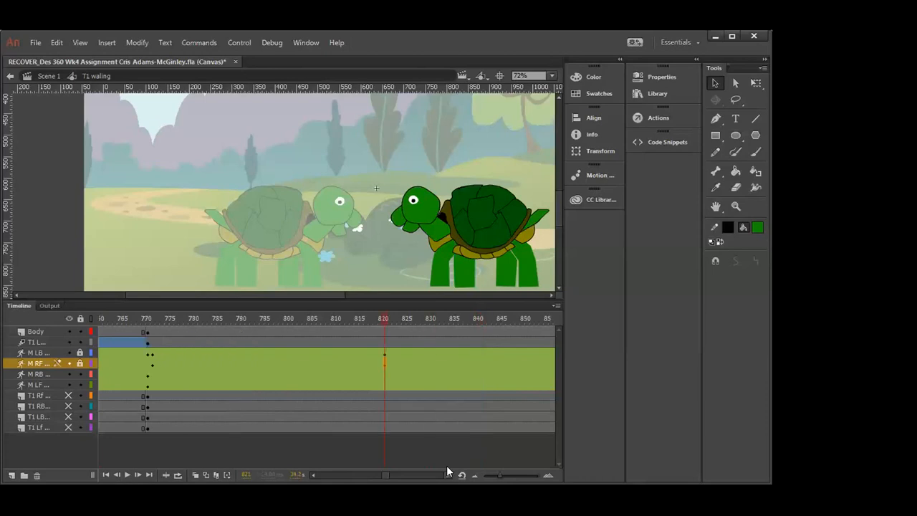
click(389, 372)
drag(532, 293, 540, 272)
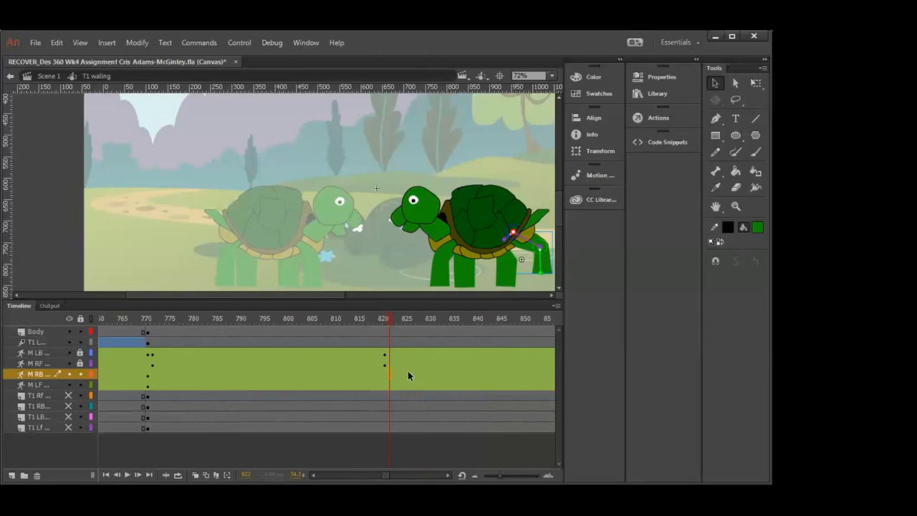
click(390, 382)
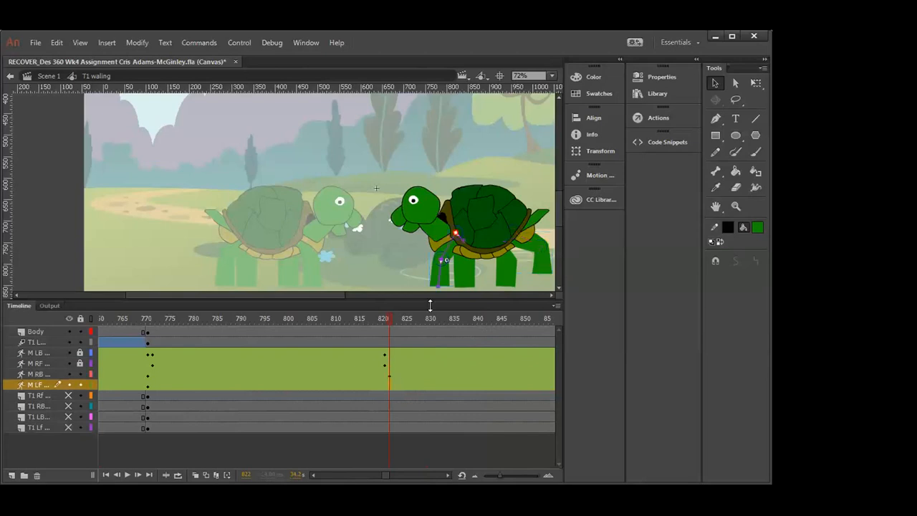
drag(442, 290, 427, 274)
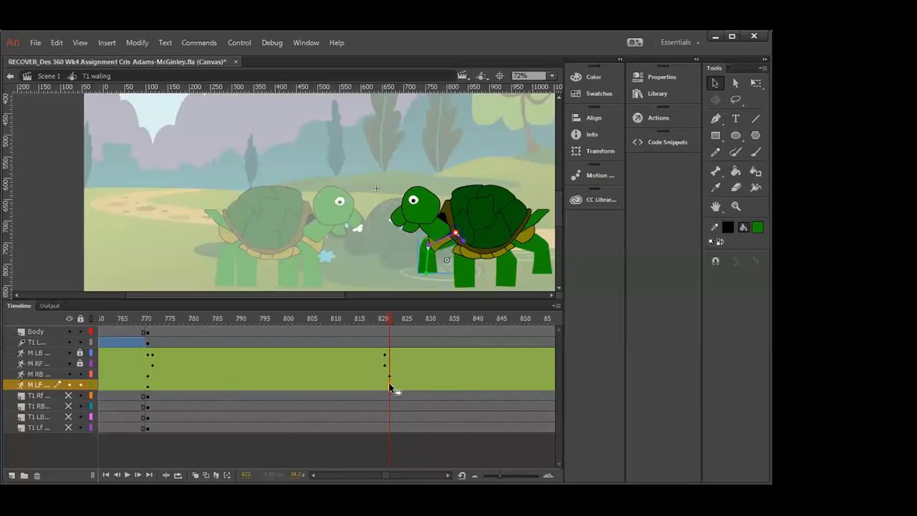
- Lower the M RB leg's foot back to the ground at frame 850
scroll(448, 467, right, 2)
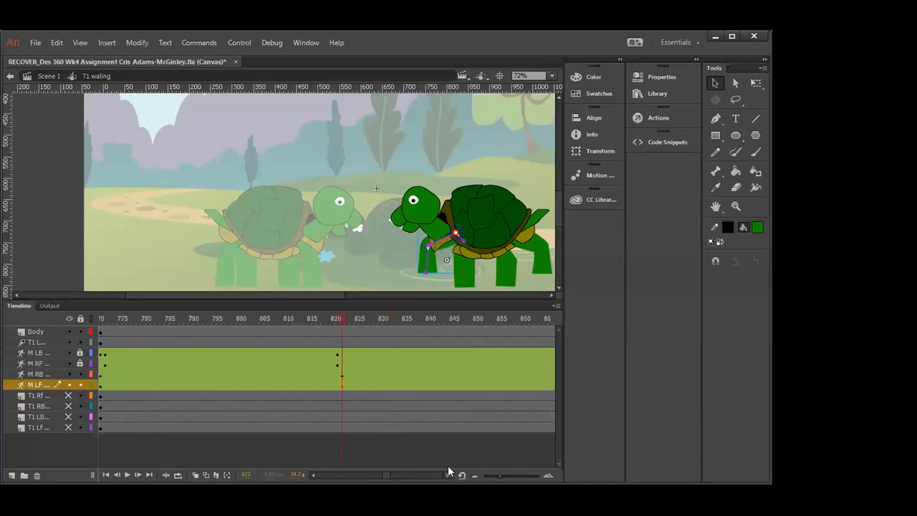
scroll(448, 467, right, 2)
click(333, 372)
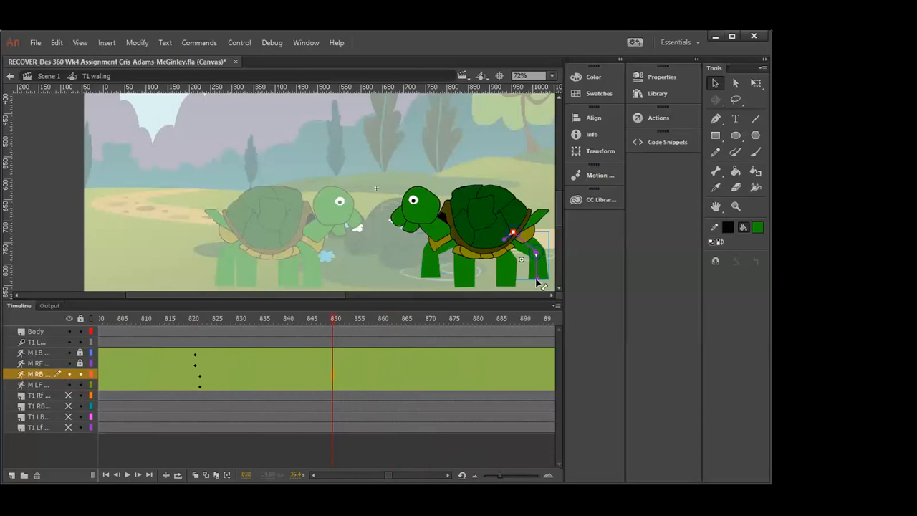
mouse_move(537, 278)
mouse_down()
mouse_move(545, 288)
mouse_move(528, 285)
mouse_up()
click(332, 373)
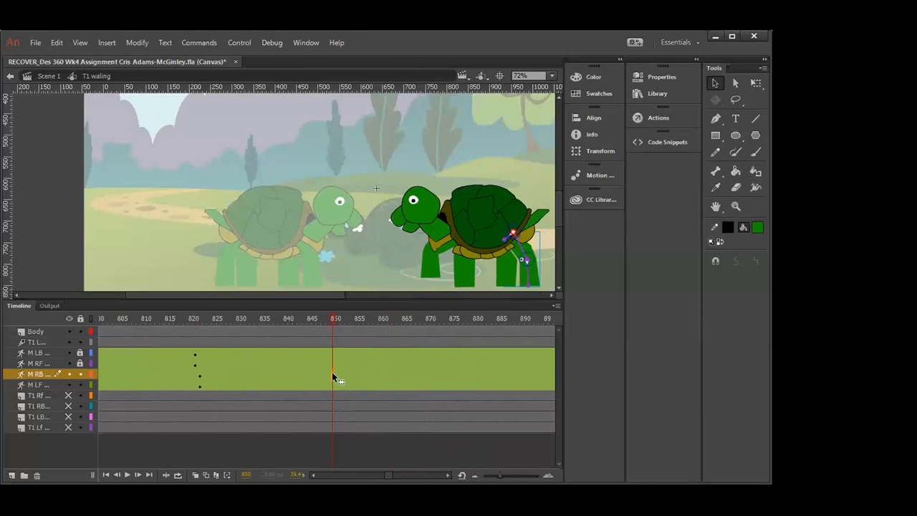
- Lower the M LF leg's foot to the ground at frame 850 and lock the M RB and M LF layers
click(332, 385)
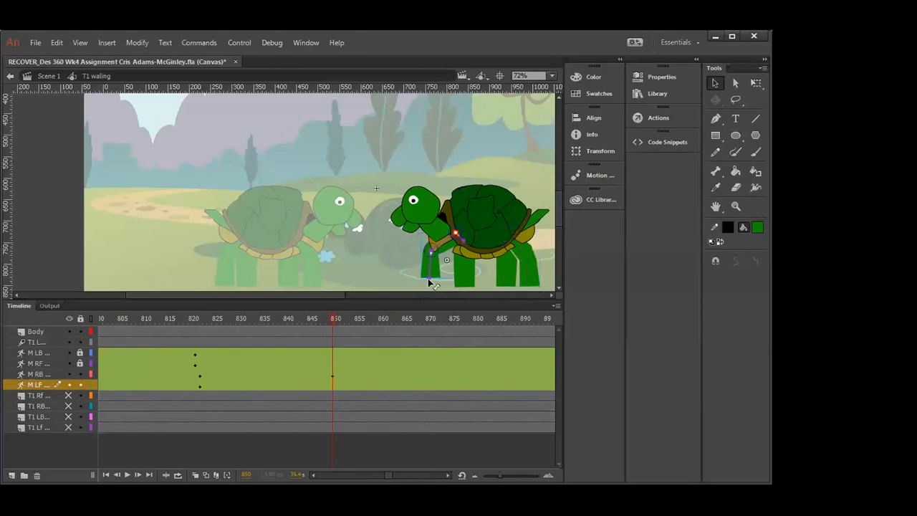
drag(428, 279, 435, 290)
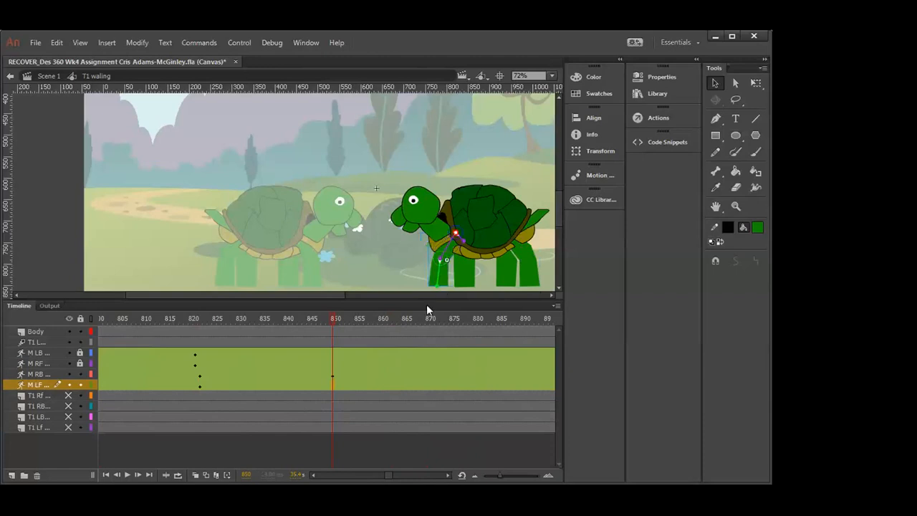
click(332, 385)
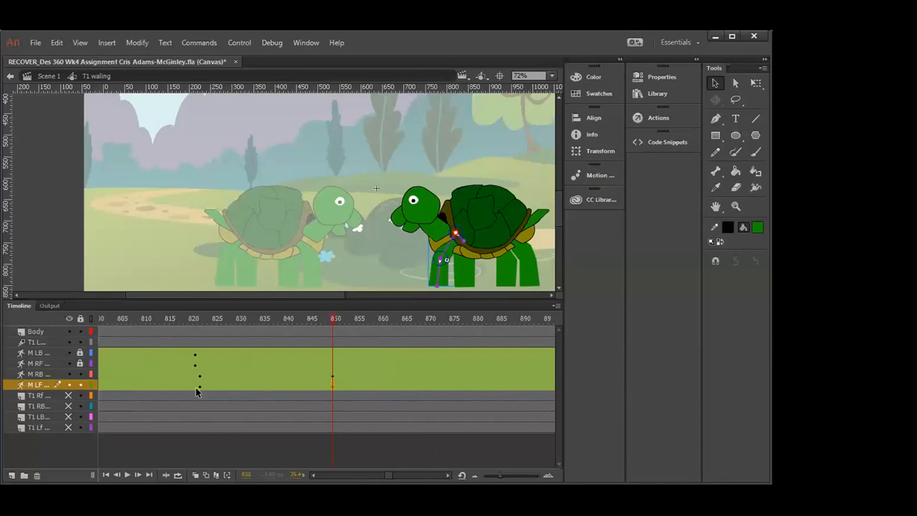
click(81, 374)
click(80, 385)
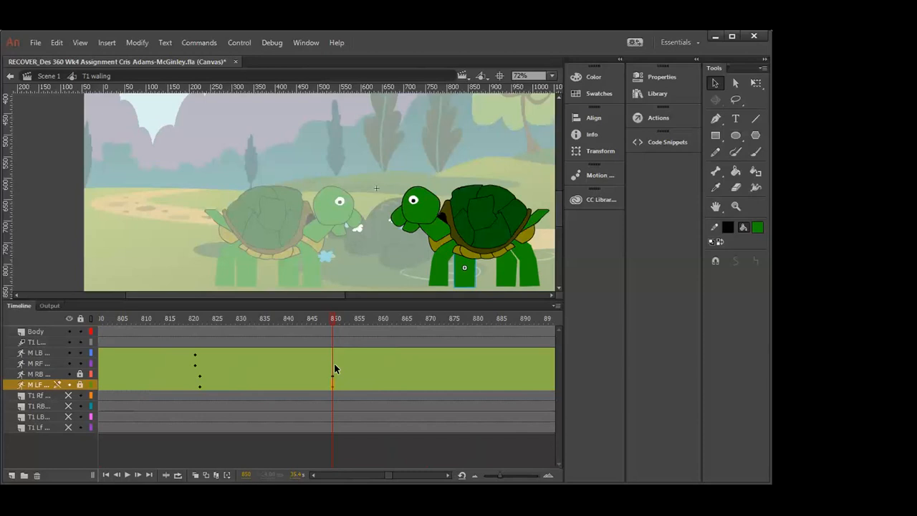
- Pose the M RF leg bent with its foot raised and place this pose at frame 851
click(336, 364)
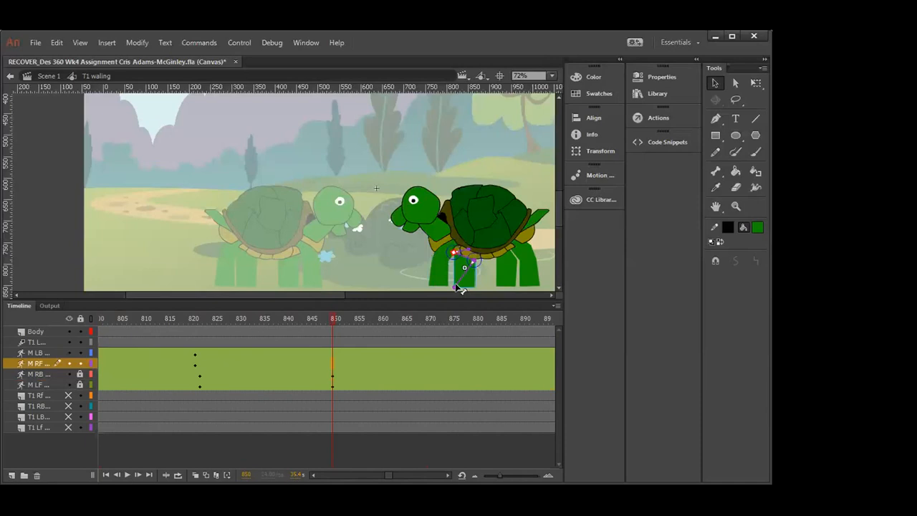
drag(459, 289, 453, 269)
click(332, 364)
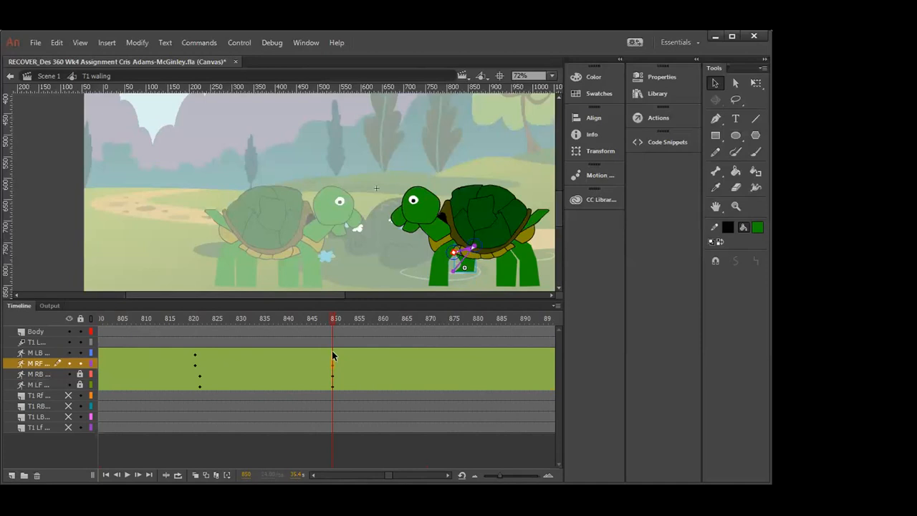
click(329, 364)
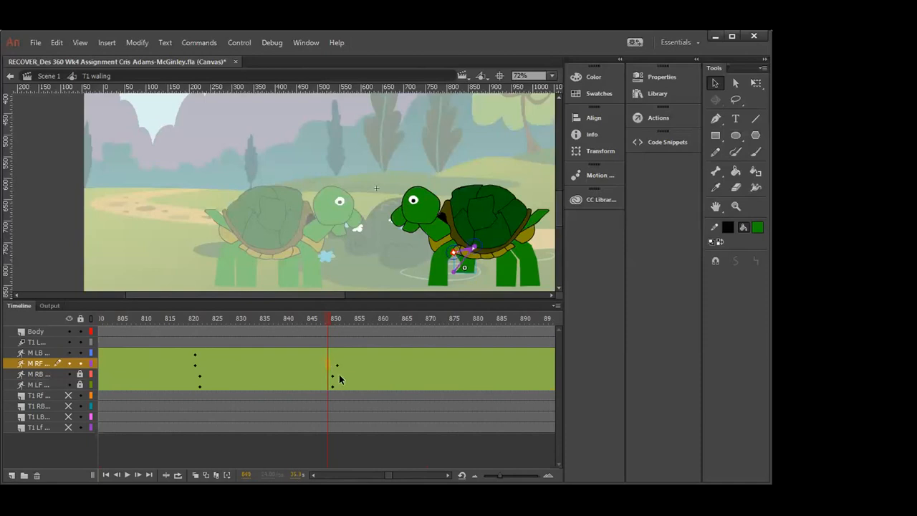
- Pose the M LB leg bent with its foot raised at frame 851
click(335, 355)
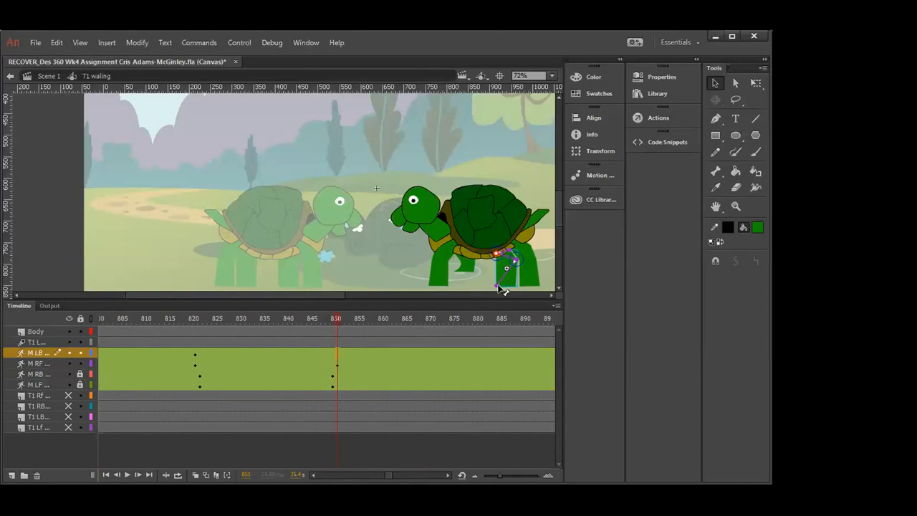
drag(499, 289, 504, 267)
click(338, 352)
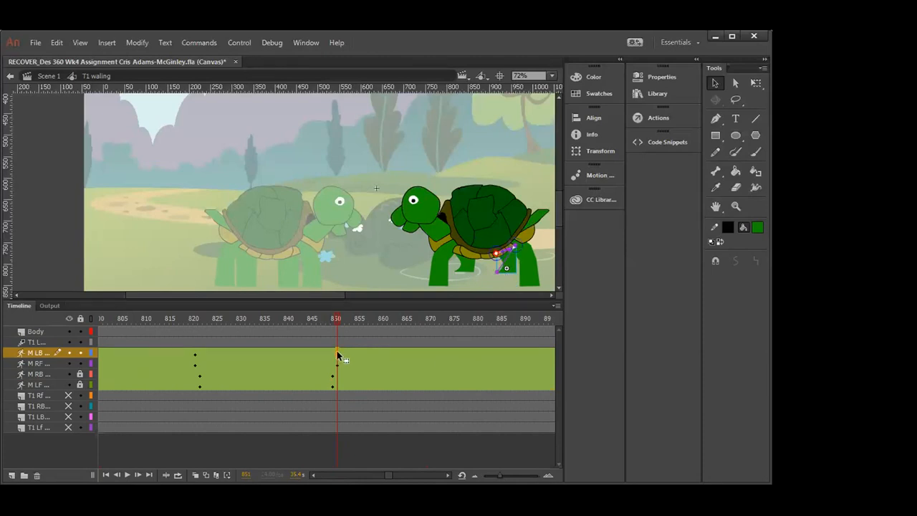
- Remove the extra frame at the end of the M RF layer so it ends with the other layers at frame 901
click(447, 473)
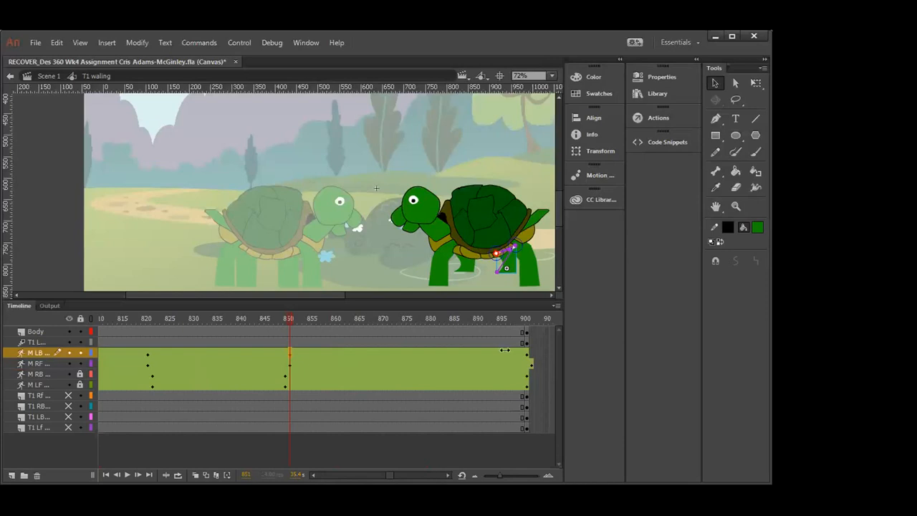
click(528, 364)
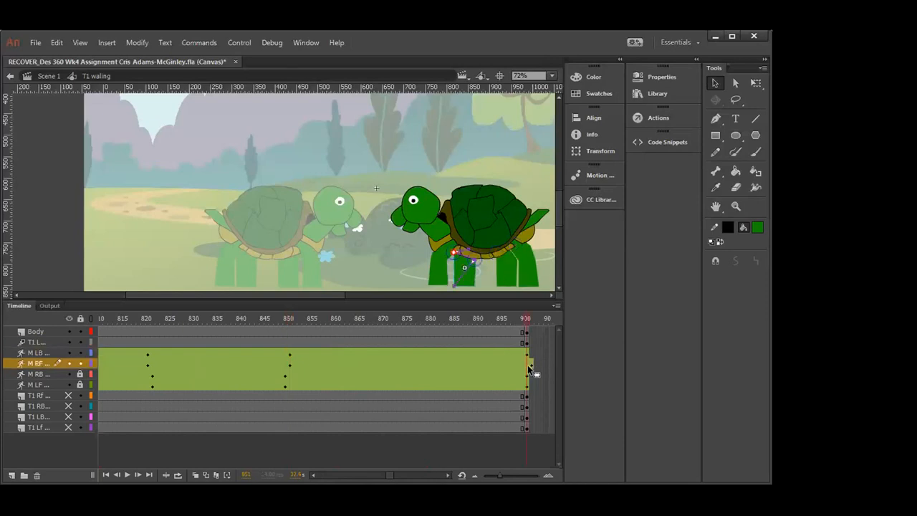
right_click(527, 365)
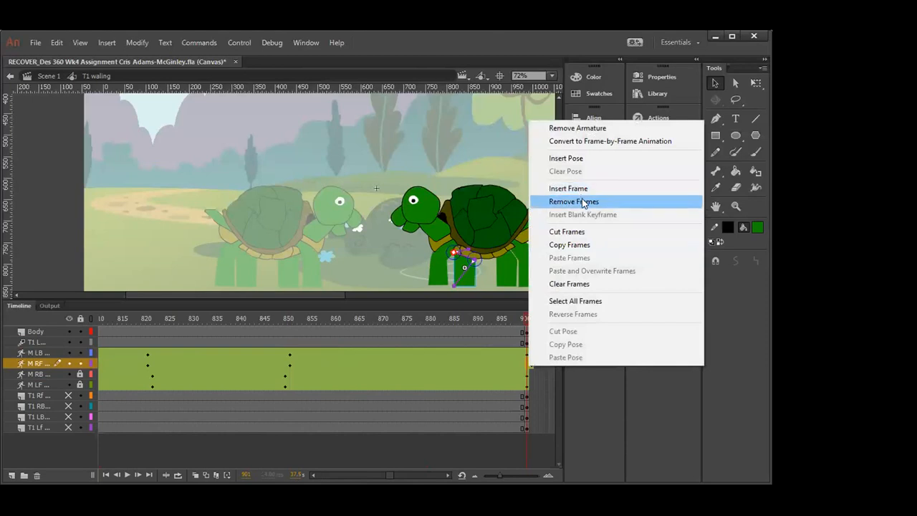
click(583, 203)
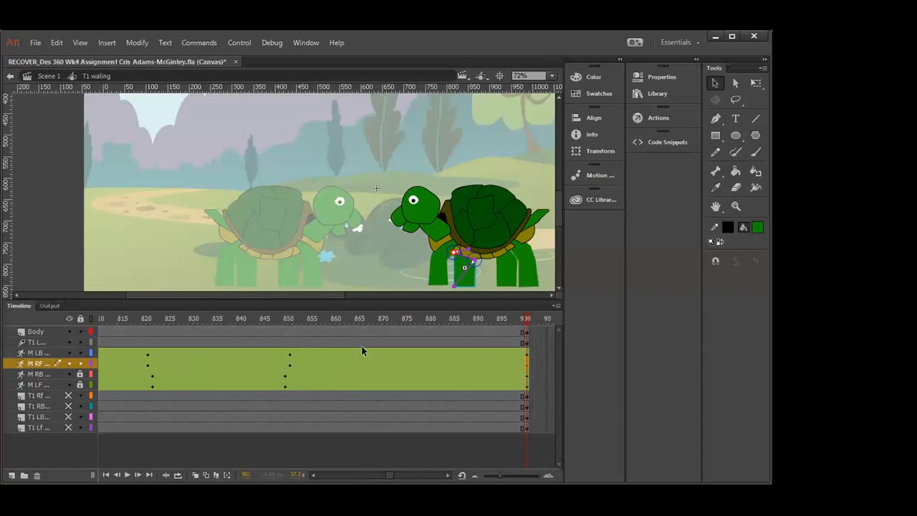
- Lower the M LB and M RF legs' feet to the ground at frame 881
click(430, 348)
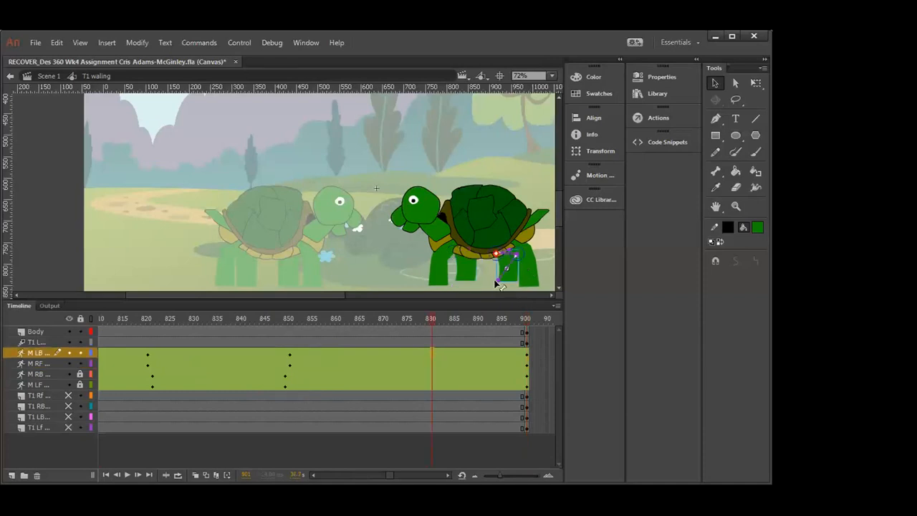
drag(497, 280, 496, 287)
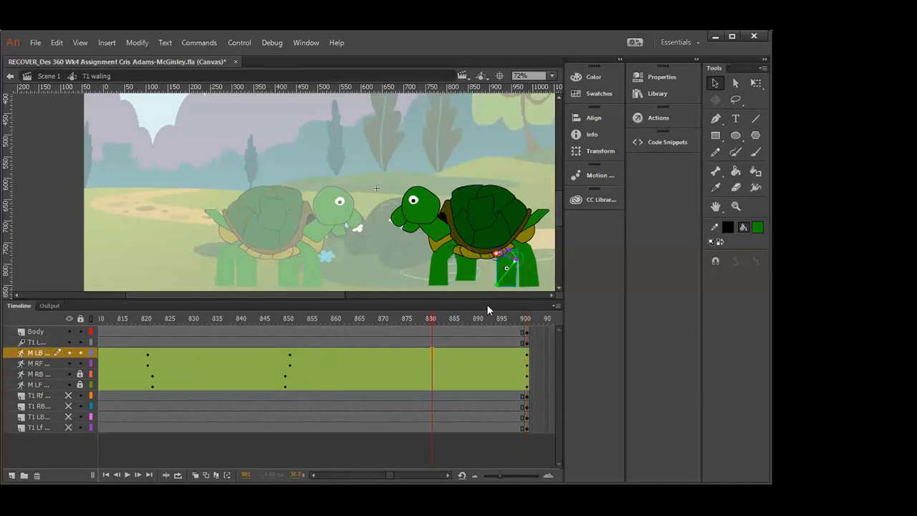
click(432, 363)
drag(455, 281, 453, 285)
click(431, 361)
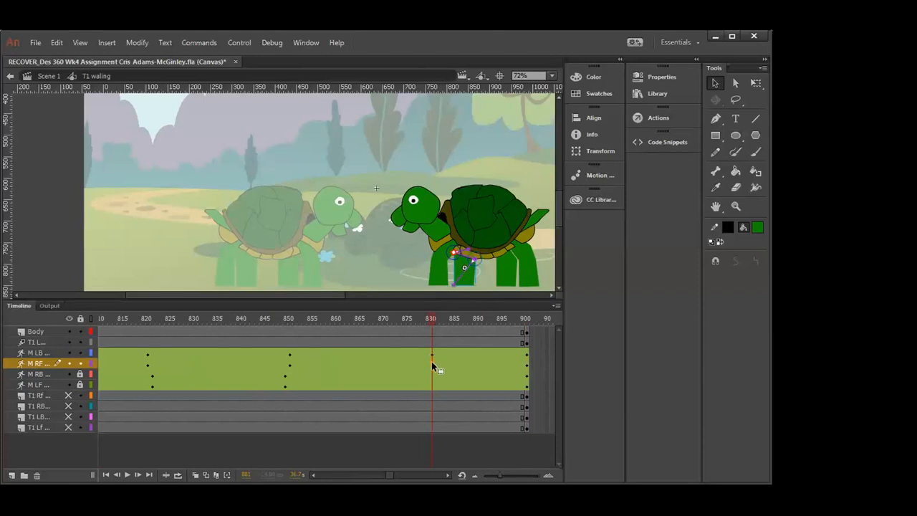
- Lock the M RF and M LB layers and unlock the M LF and M RB layers
click(80, 364)
click(81, 352)
click(81, 384)
click(79, 373)
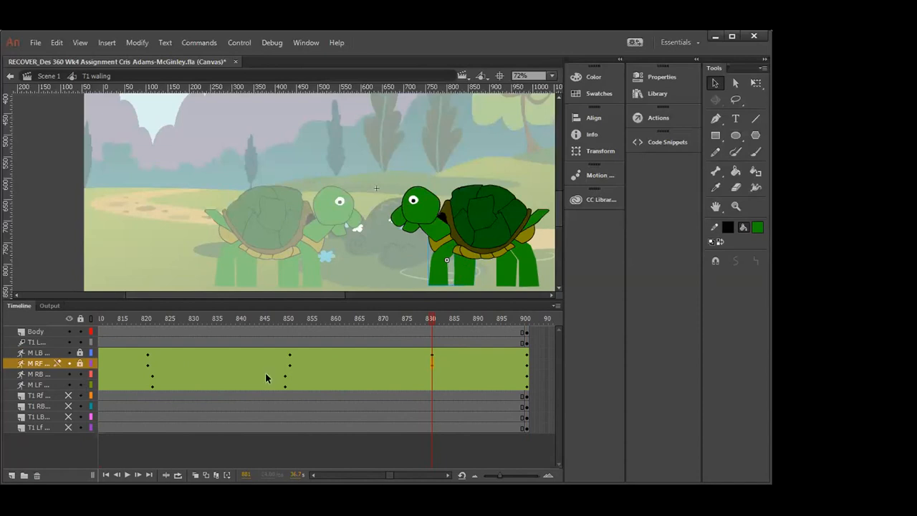
- At frame 881, pose the M LF leg bent forward and raised and the M RB leg bent backward and raised
click(439, 271)
drag(440, 280, 428, 270)
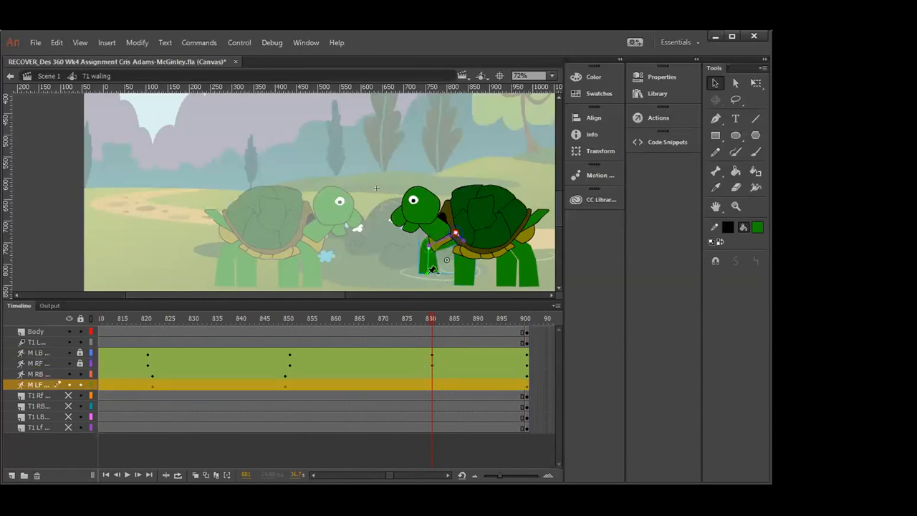
click(431, 384)
click(529, 286)
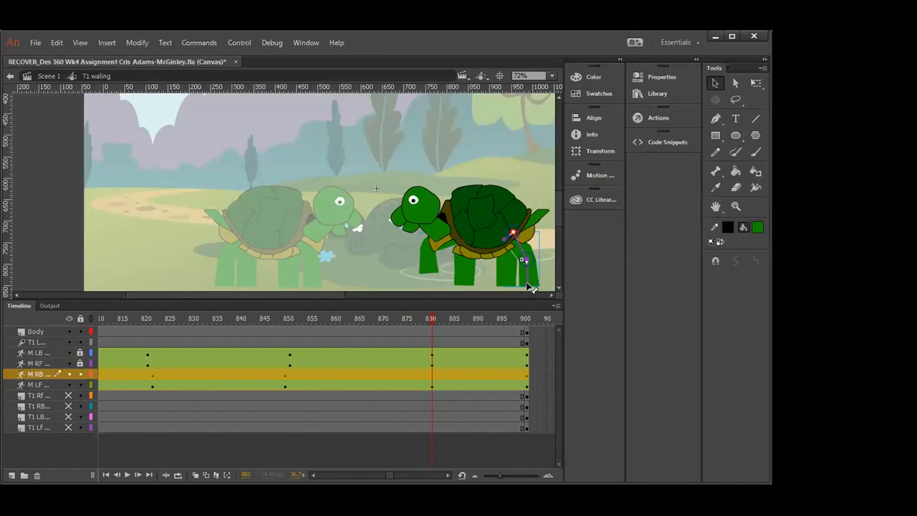
drag(527, 279, 543, 281)
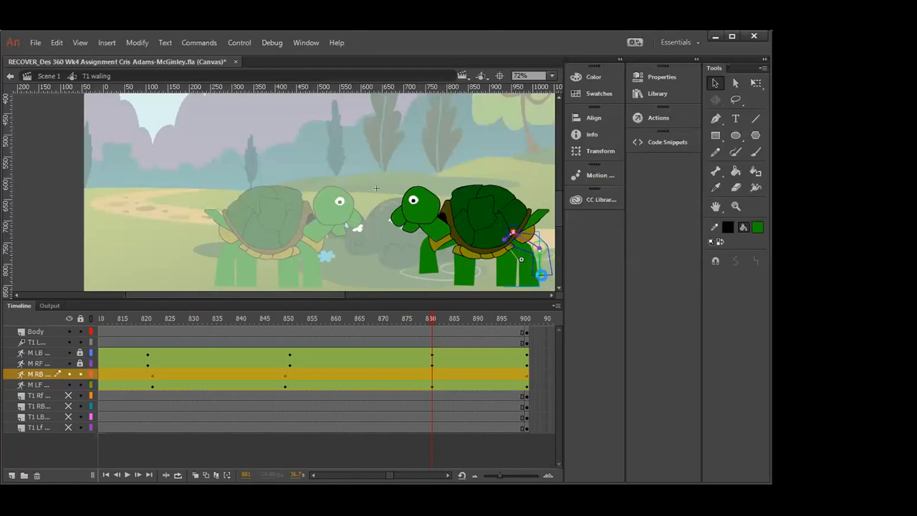
click(431, 375)
- Scrub back through the leg poses from frame 901 to review the walk cycle and return to Scene 1
click(526, 376)
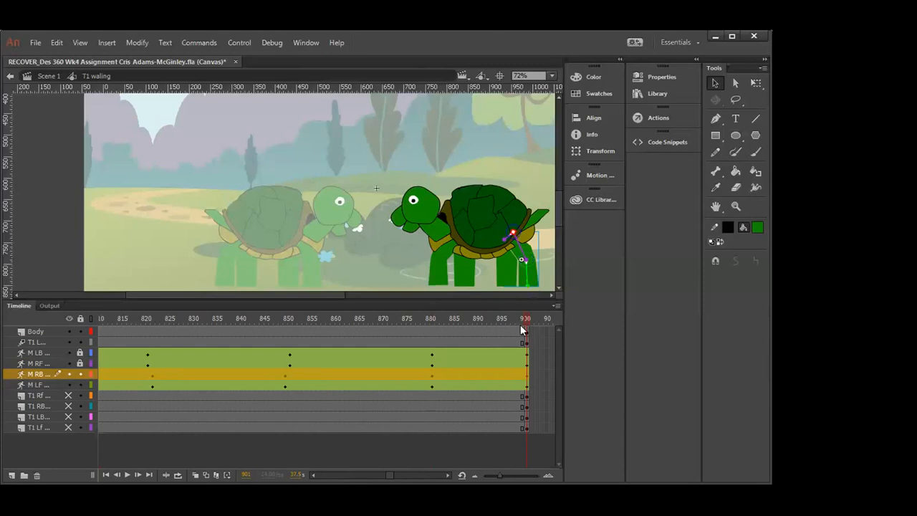
drag(526, 319, 394, 391)
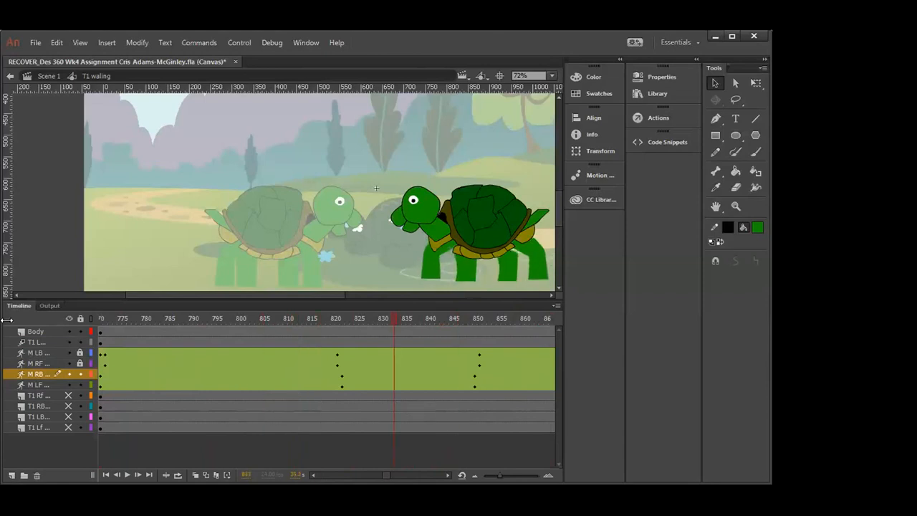
double_click(51, 214)
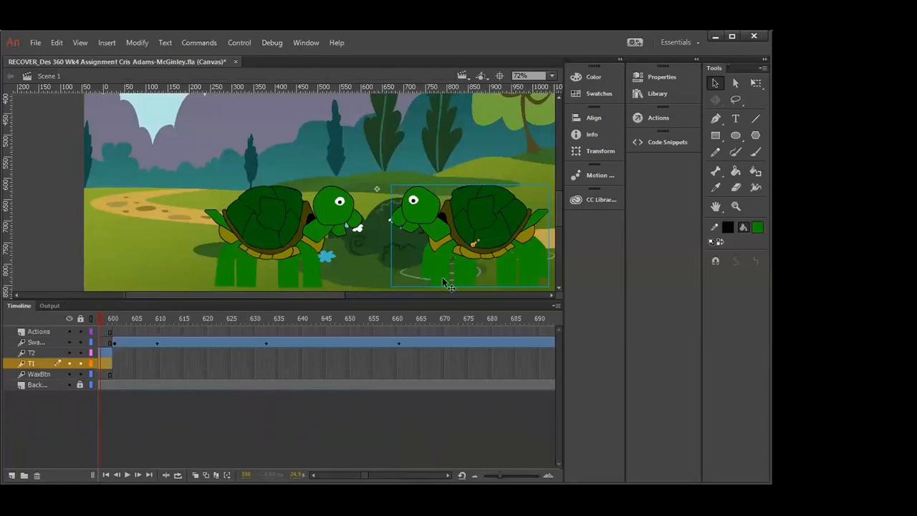
- Zoom the stage out to 36% and scrub the Scene 1 timeline to examine the turtles' frames and the animation after frame 600
click(447, 470)
drag(448, 470, 447, 470)
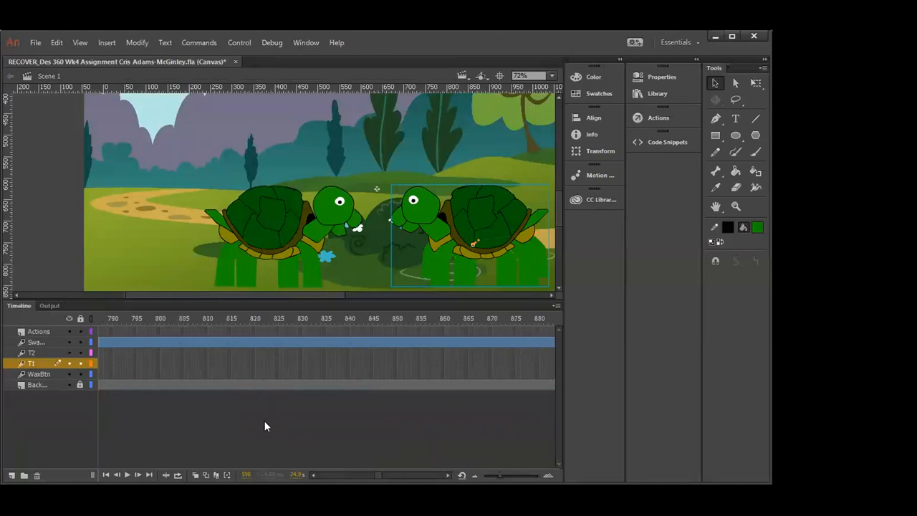
click(25, 219)
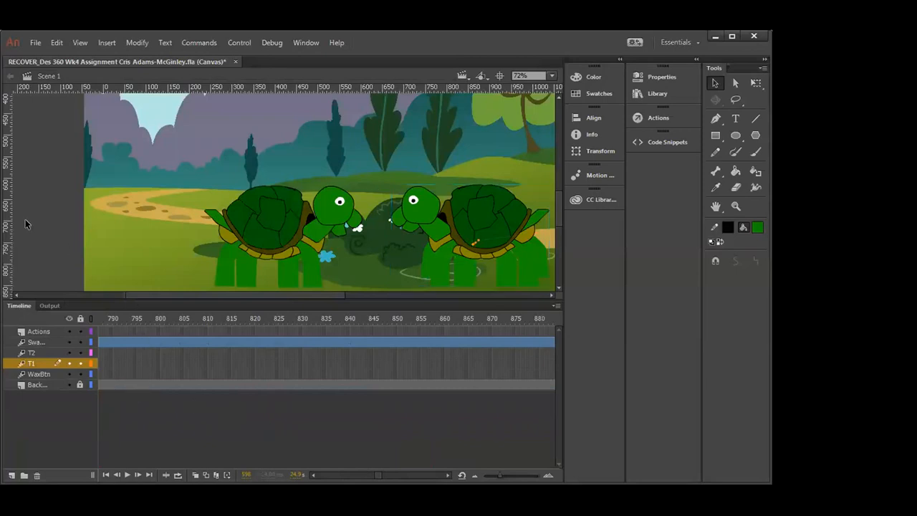
click(315, 472)
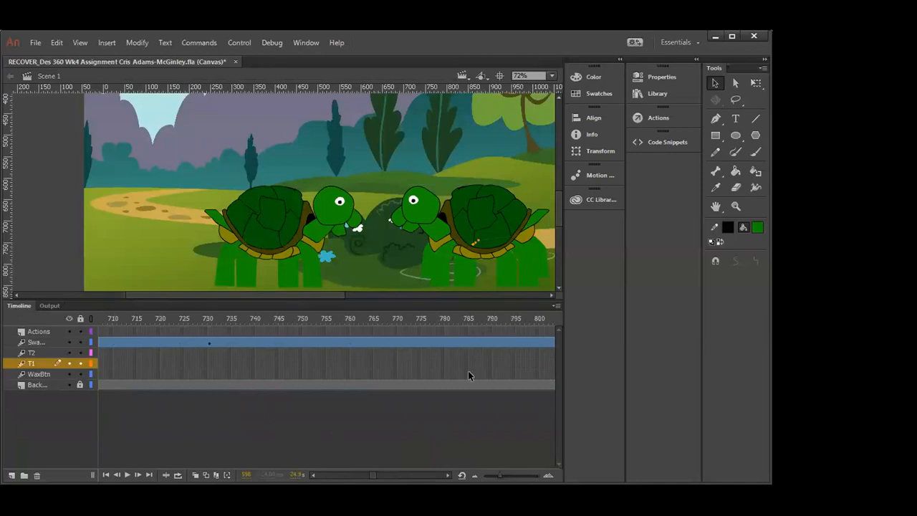
key(ctrl+minus)
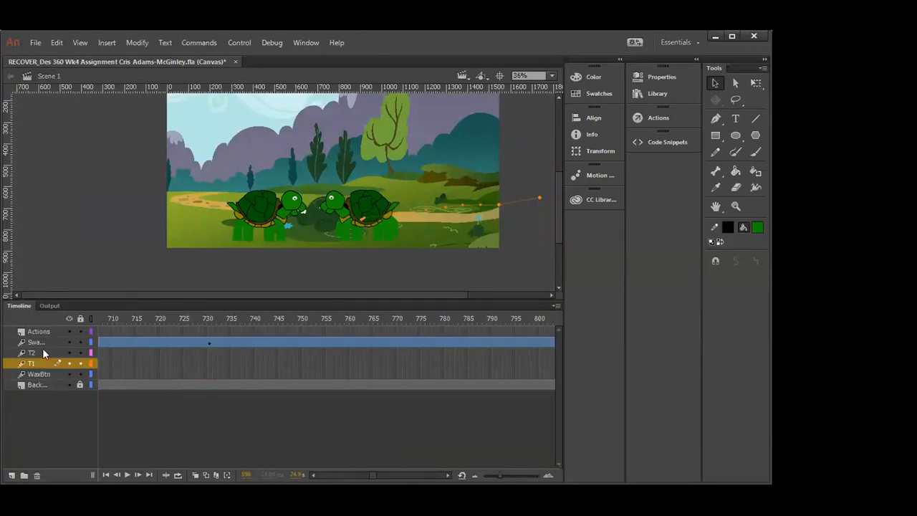
click(191, 332)
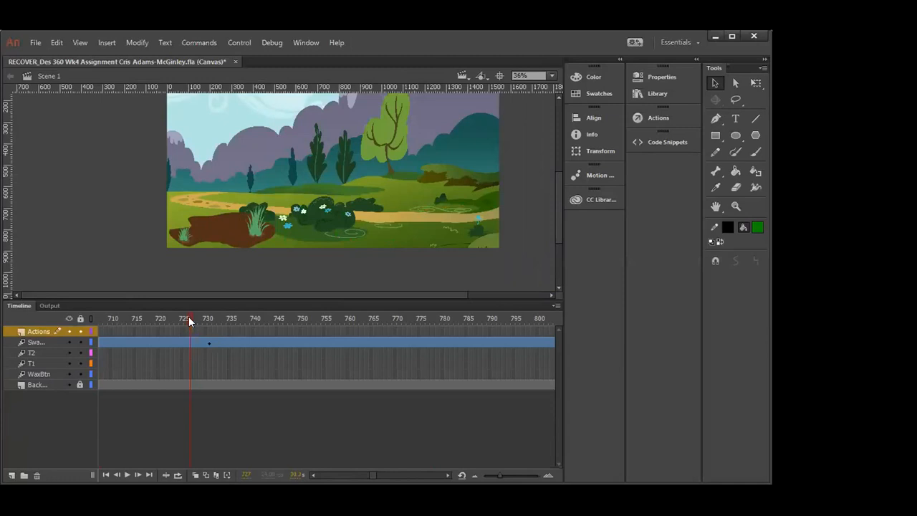
drag(200, 320, 220, 327)
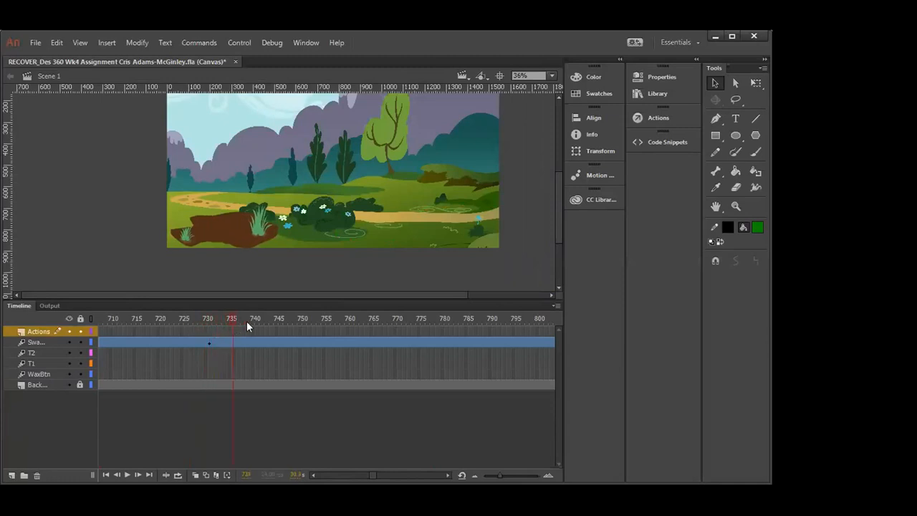
drag(423, 345, 538, 338)
drag(282, 334, 230, 340)
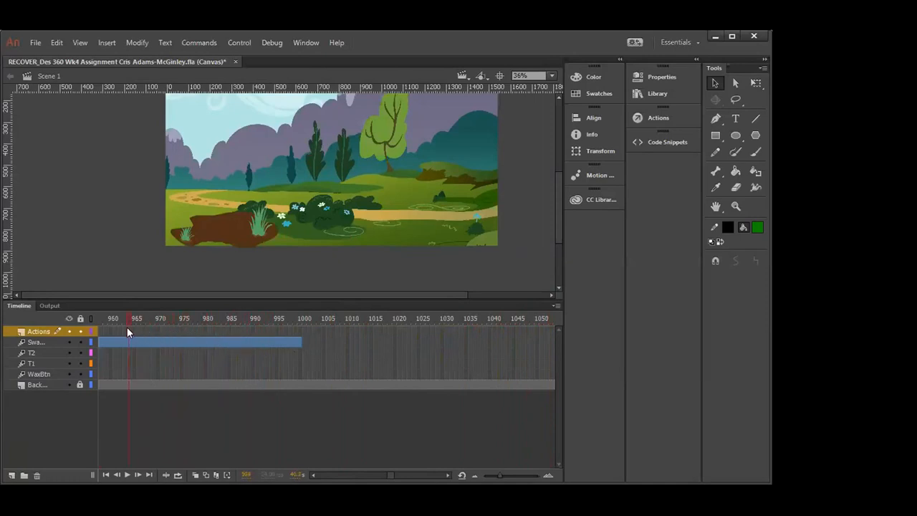
drag(96, 327, 146, 382)
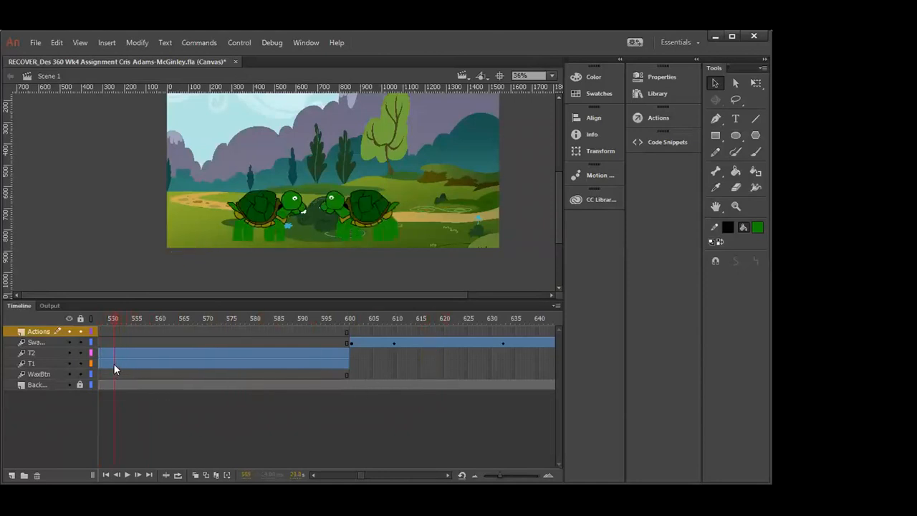
drag(98, 362, 586, 332)
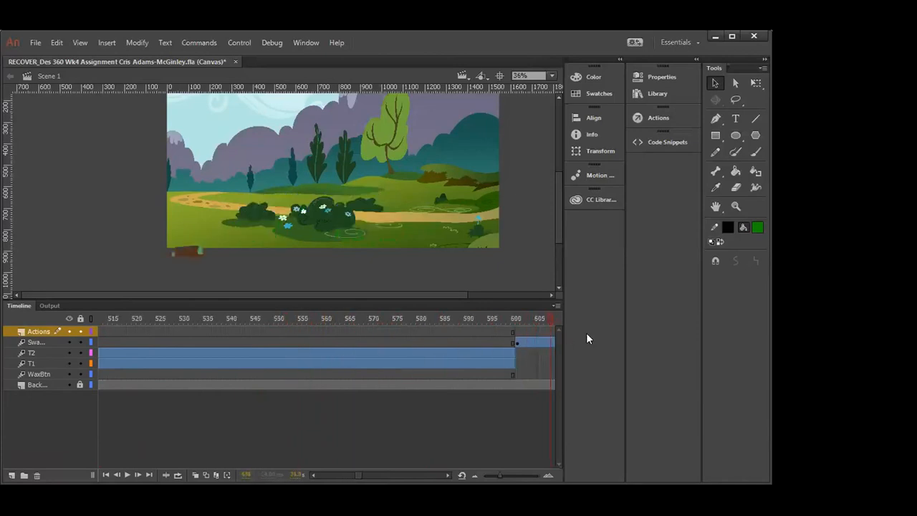
- Scrub back and forth through the Scene 1 timeline to examine both turtles' leg movement between frames 83 and 600
drag(118, 361, 450, 366)
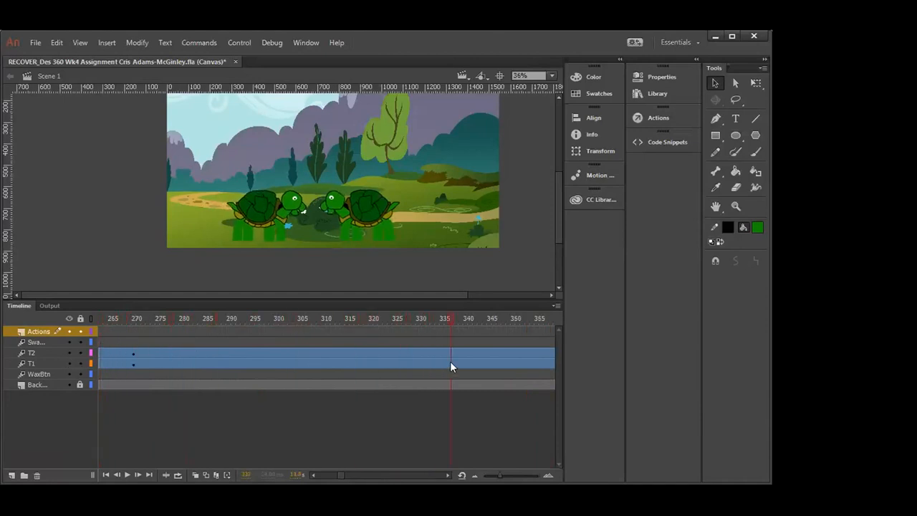
drag(528, 349, 564, 352)
drag(342, 369, 269, 367)
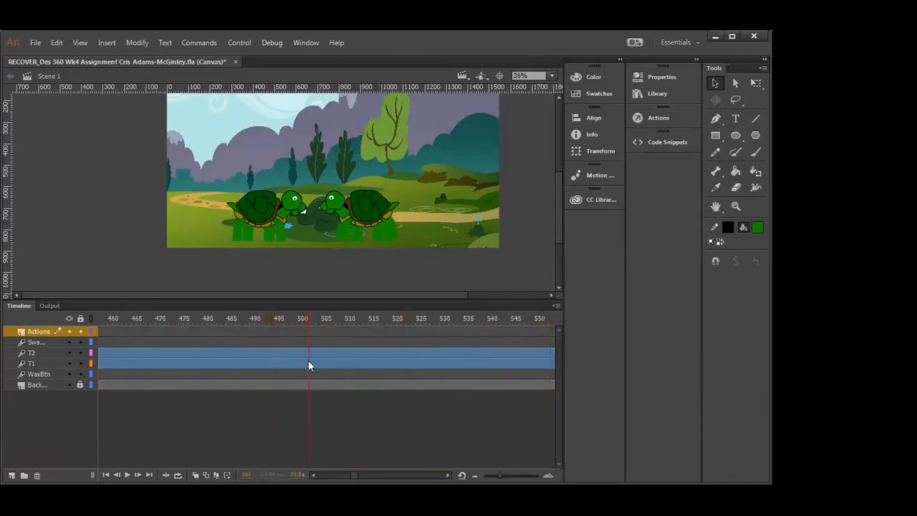
drag(314, 331, 473, 353)
drag(537, 336, 184, 347)
drag(542, 334, 421, 344)
drag(545, 337, 318, 368)
drag(209, 373, 383, 392)
drag(500, 380, 41, 364)
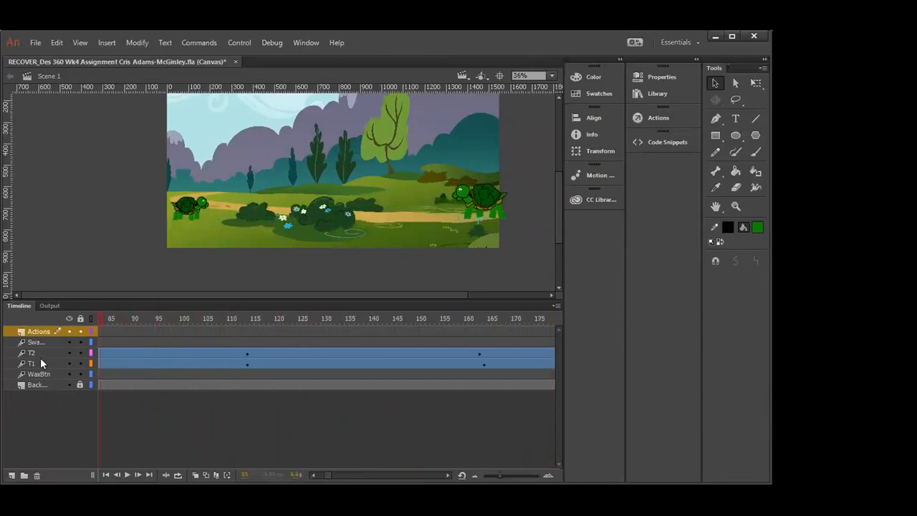
- Open the T1 turtle's walking symbol for editing and examine its leg poses up to frame 442
click(31, 362)
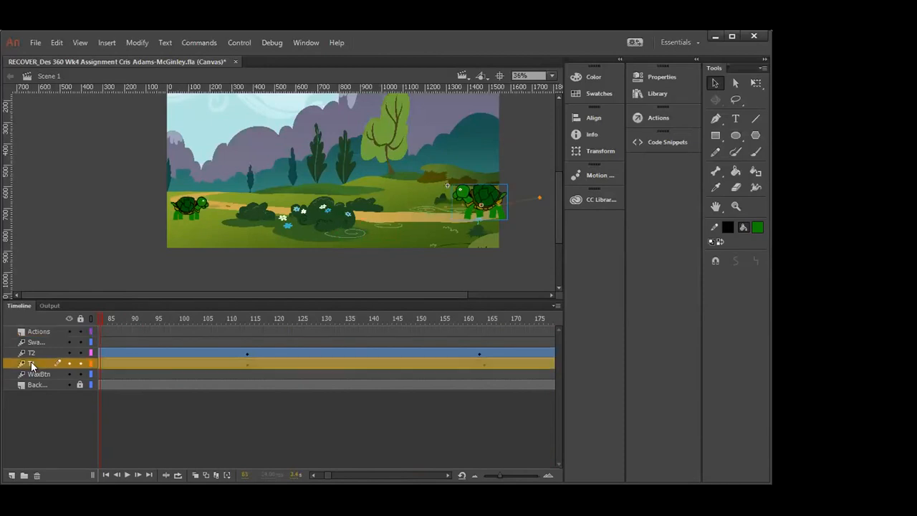
double_click(483, 201)
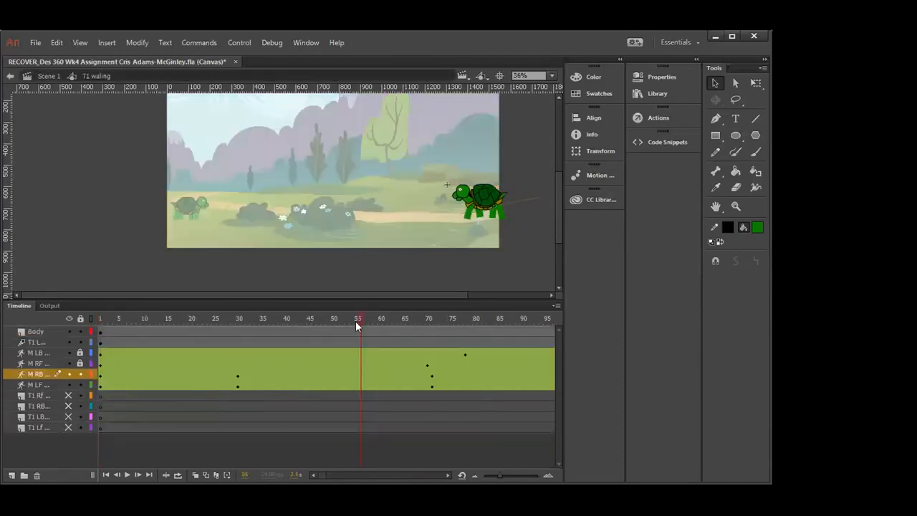
drag(359, 319, 460, 433)
key(F6)
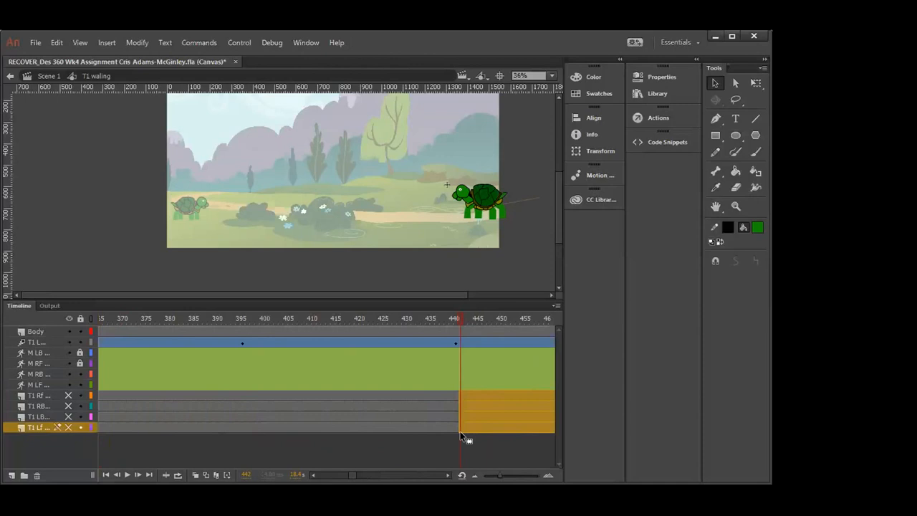
click(341, 282)
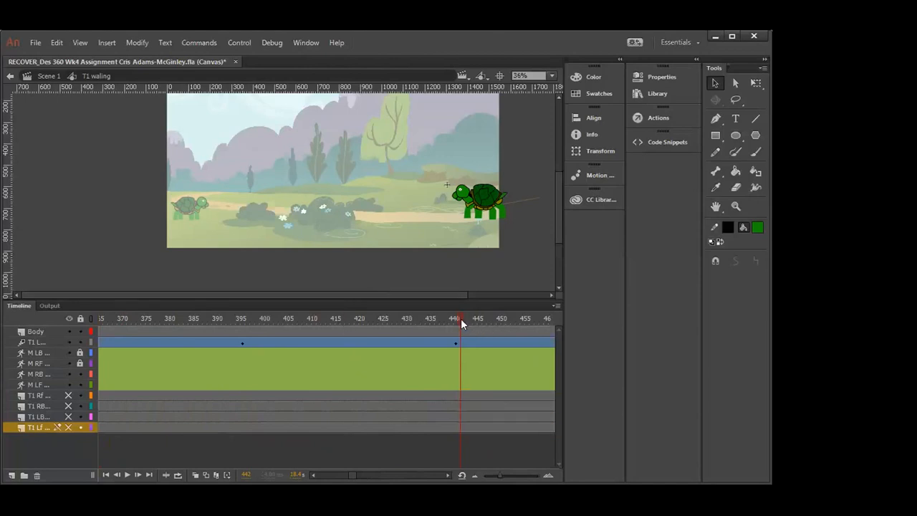
- Unlock the M RF and M LB layers and return to Scene 1
drag(461, 319, 74, 363)
click(79, 351)
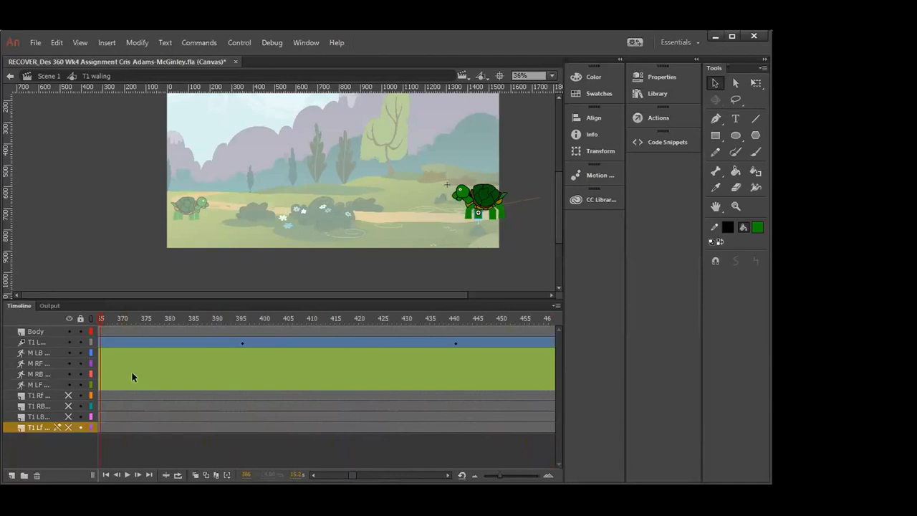
double_click(114, 237)
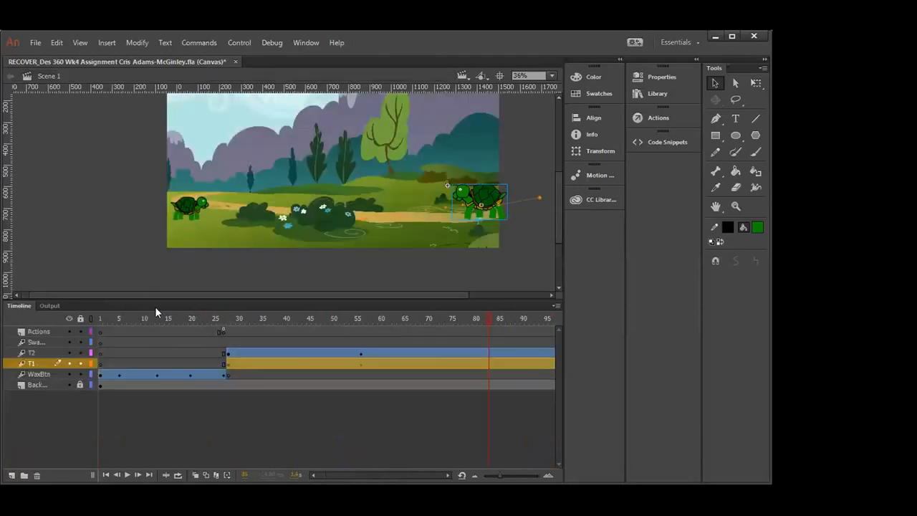
- Scrub the Scene 1 timeline to examine when the turtles stop walking, and select the T1 tween at frame 289
drag(488, 318, 537, 324)
drag(555, 335, 182, 331)
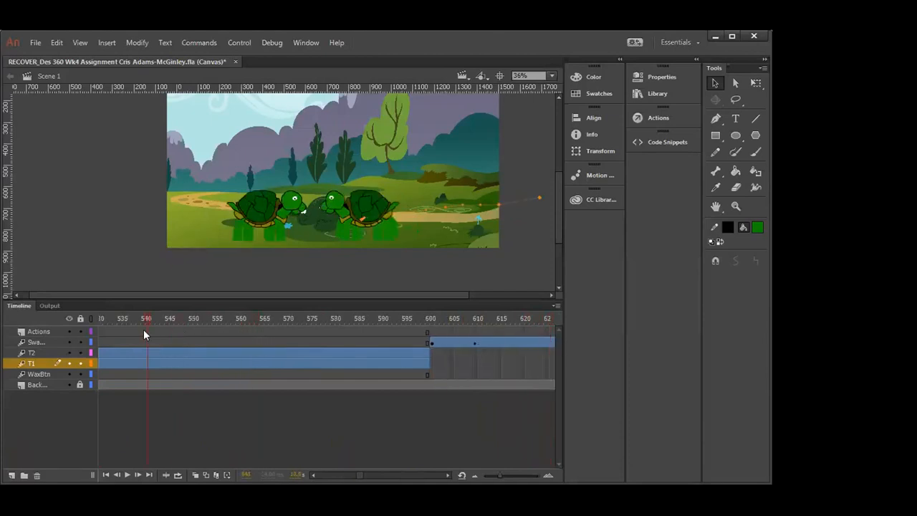
drag(113, 321, 272, 410)
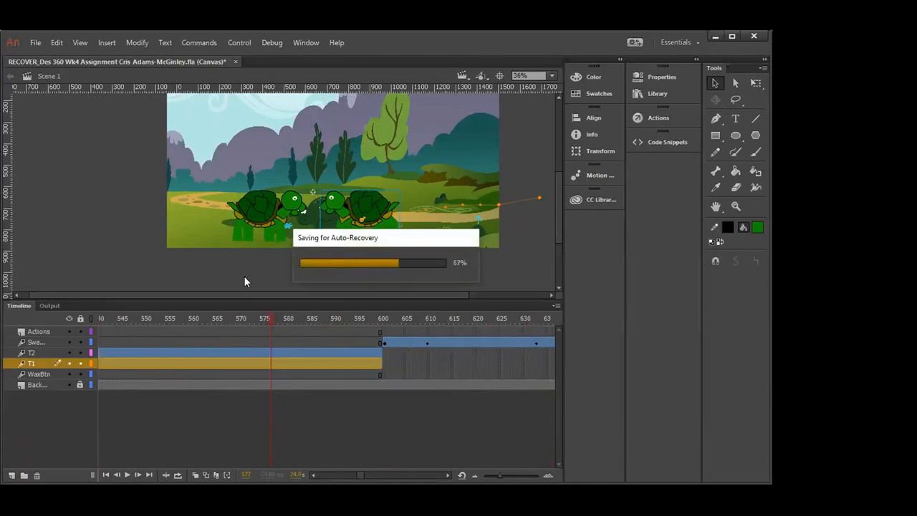
drag(269, 316, 403, 332)
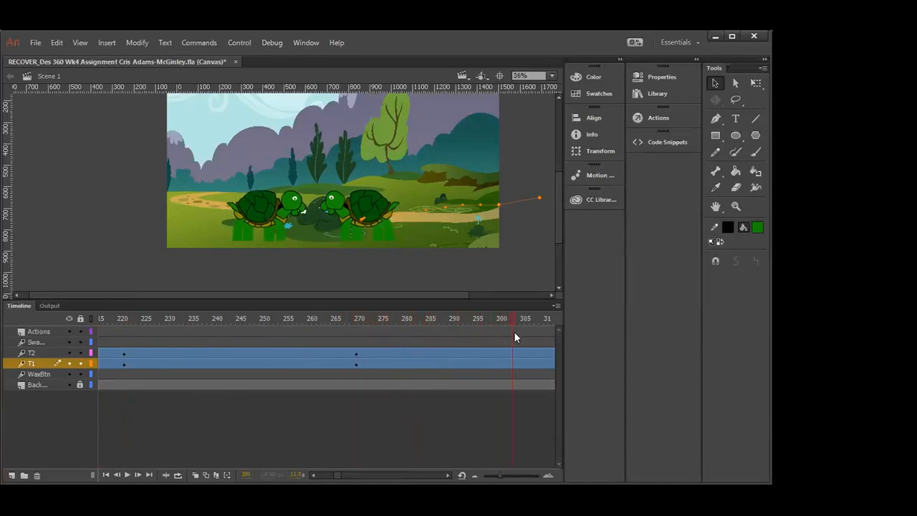
drag(531, 343, 468, 361)
drag(552, 353, 326, 340)
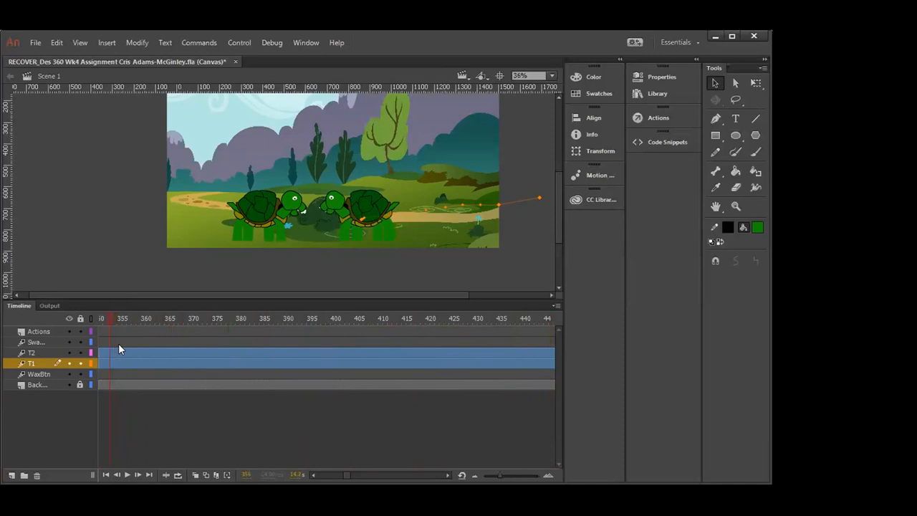
drag(104, 345, 142, 356)
drag(101, 354, 233, 371)
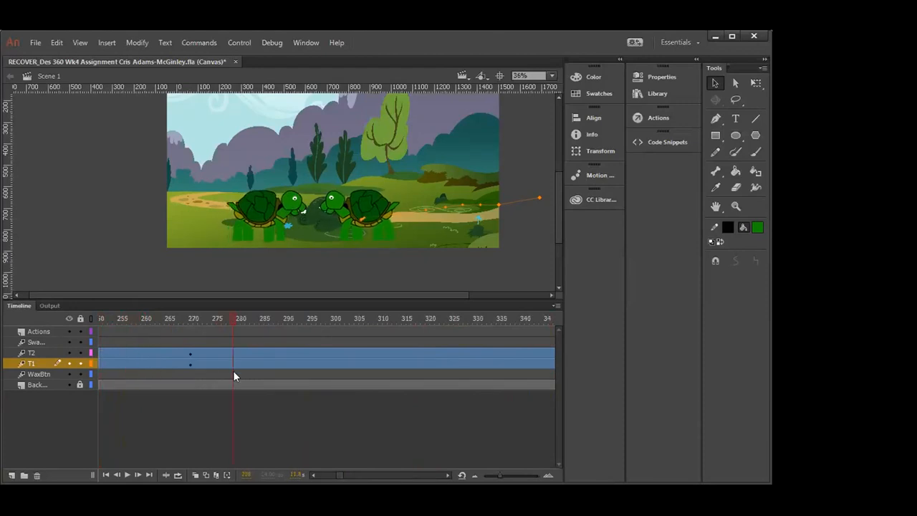
click(282, 364)
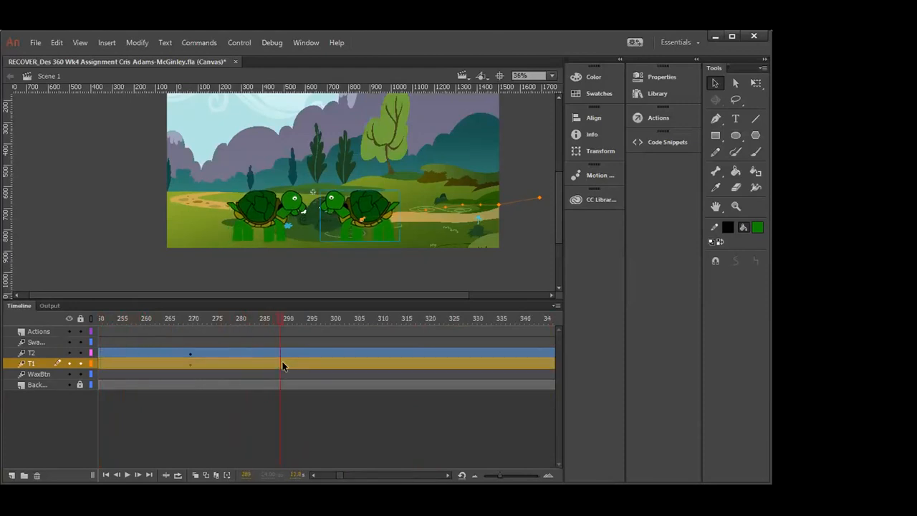
- Zoom in on the T1 turtle's legs and examine their movement between frames 289 and 278
scroll(345, 240, up, 5)
scroll(345, 235, up, 4)
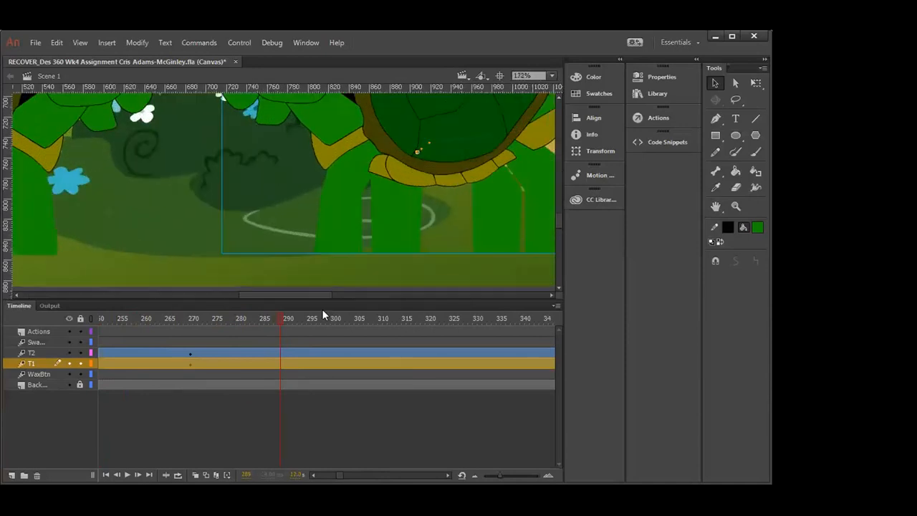
click(278, 320)
drag(281, 321, 227, 323)
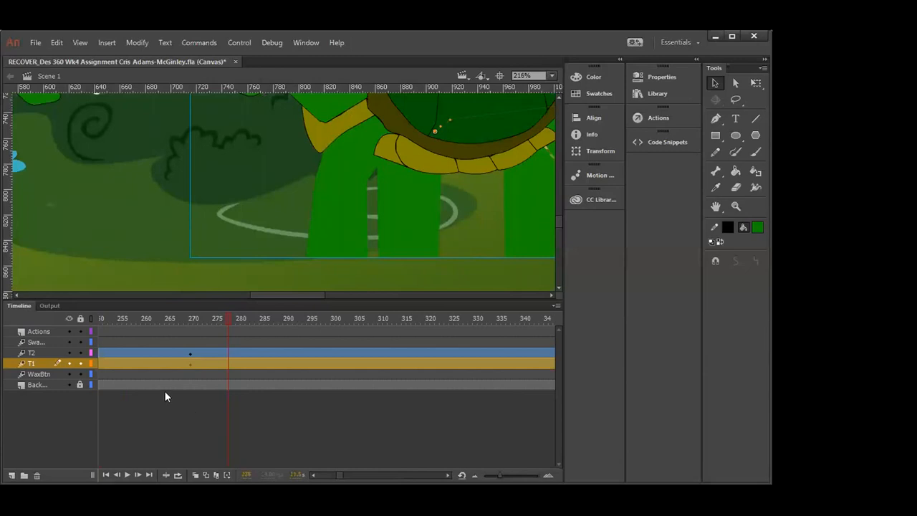
- Open the T1 turtle's walking symbol and scrub through its leg poses to examine the standing pose around frames 276 to 280
double_click(361, 123)
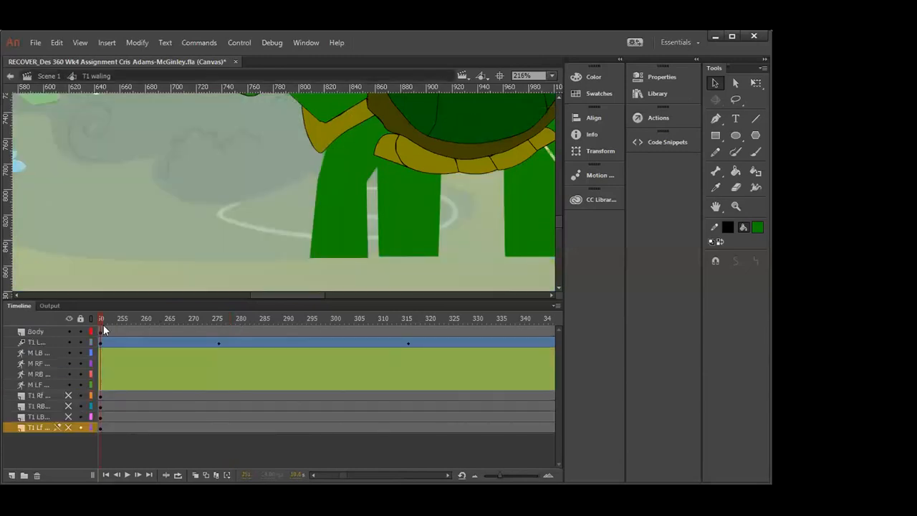
drag(101, 318, 259, 369)
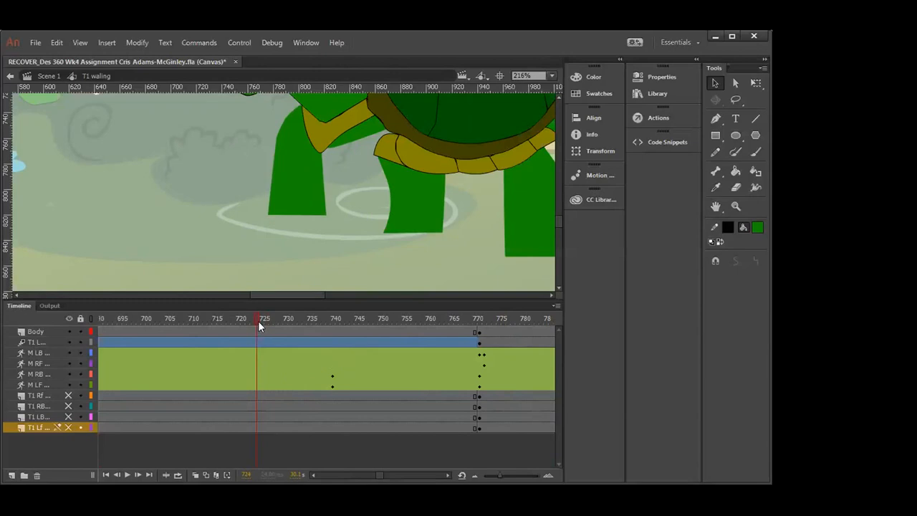
drag(258, 321, 124, 349)
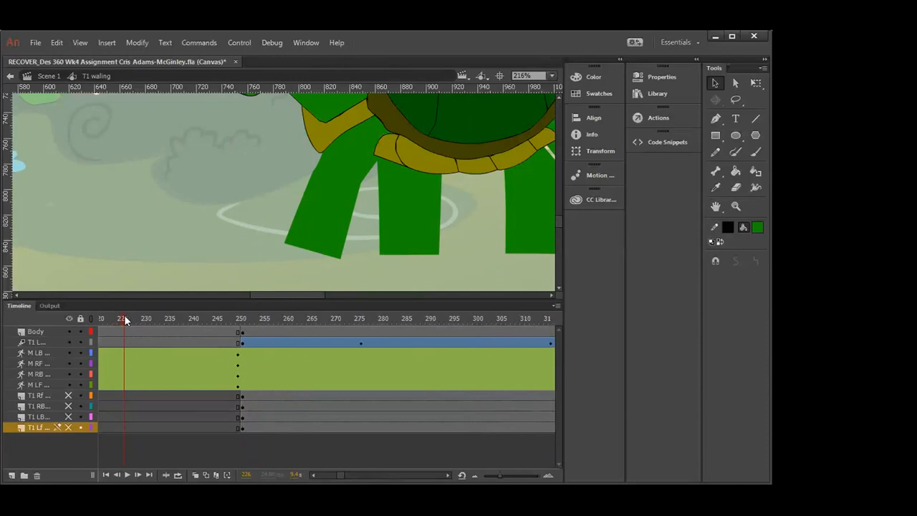
drag(124, 314, 508, 354)
click(511, 358)
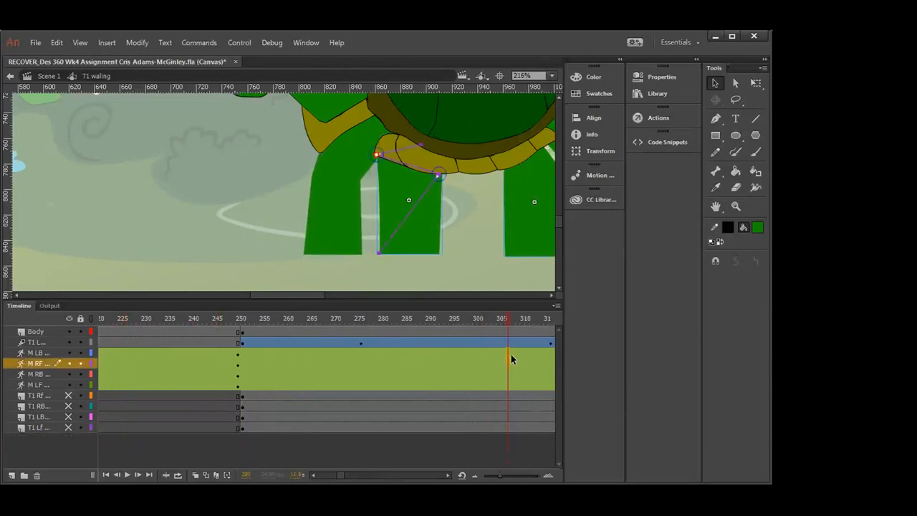
drag(503, 319, 281, 338)
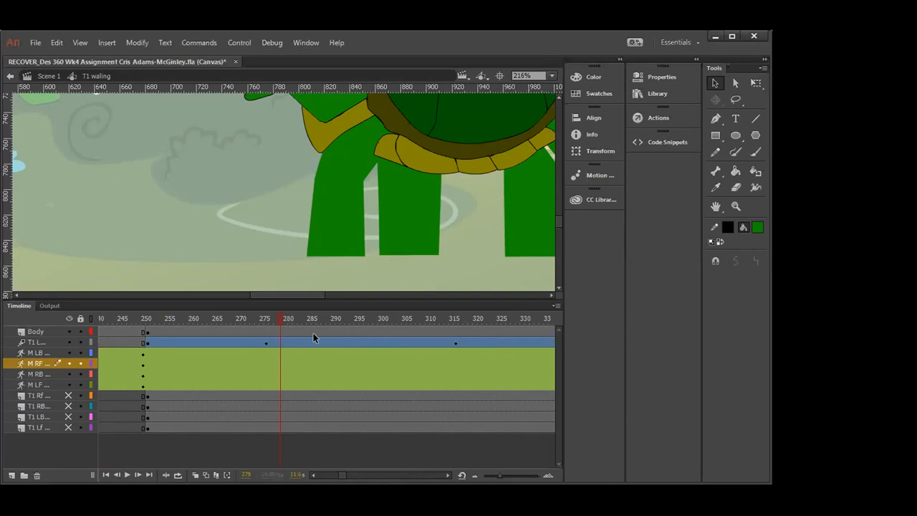
mouse_move(312, 294)
mouse_down()
mouse_move(334, 294)
mouse_move(325, 292)
mouse_up()
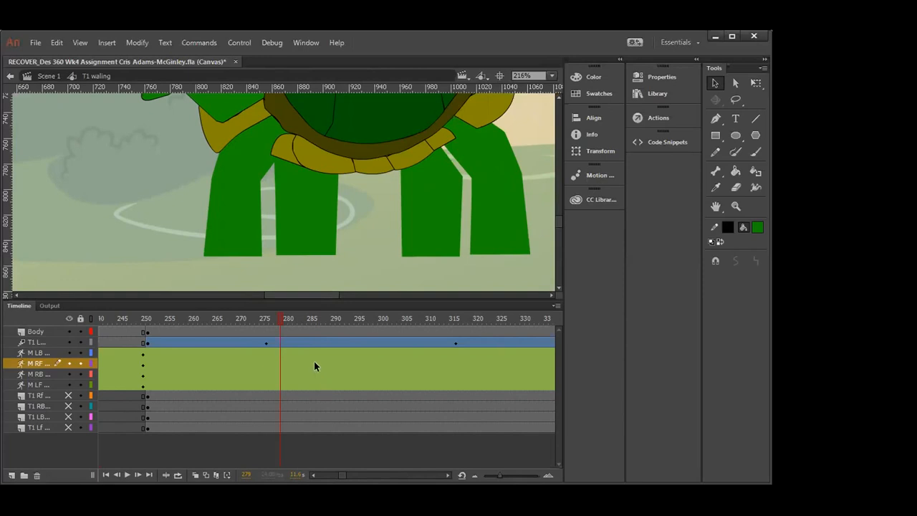
mouse_move(283, 320)
mouse_down()
mouse_move(261, 315)
mouse_move(316, 309)
mouse_move(250, 313)
mouse_move(268, 317)
mouse_up()
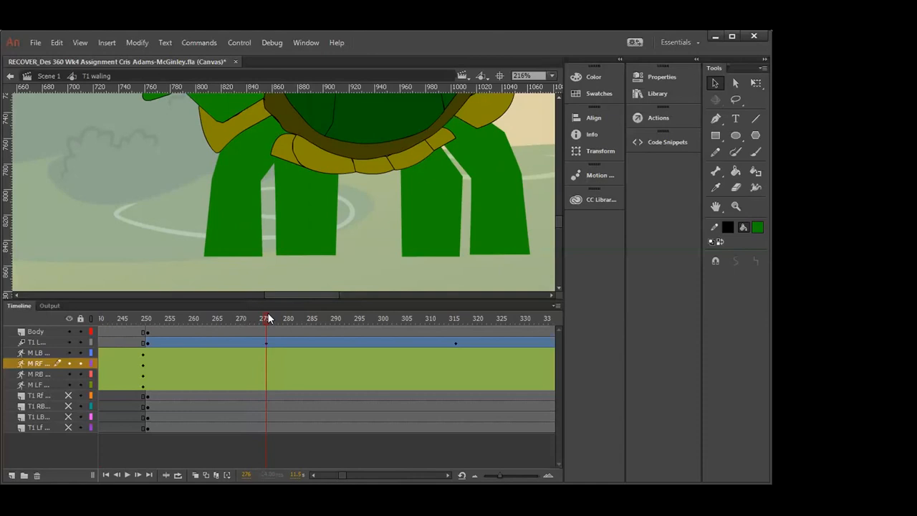
drag(266, 316, 285, 325)
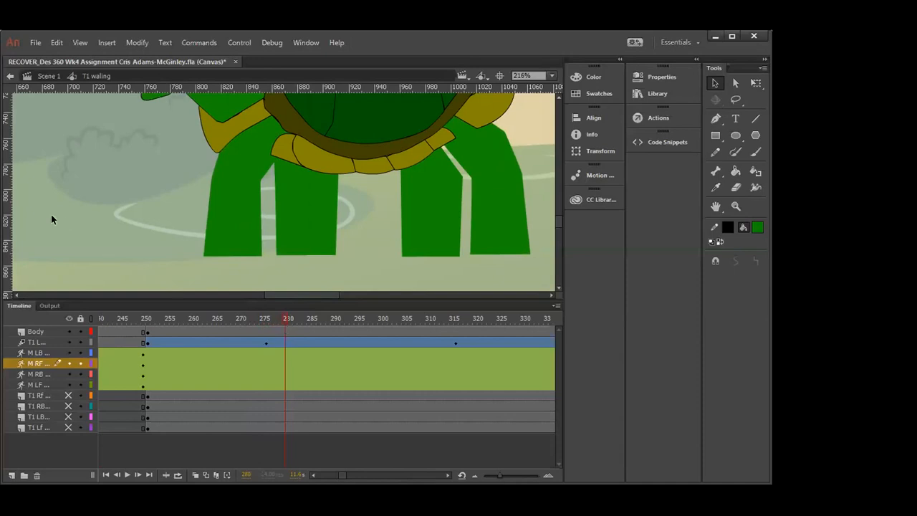
- Return to Scene 1, zoom the stage out to 54%, and examine both turtles around T1's frame 269 keyframe
click(49, 76)
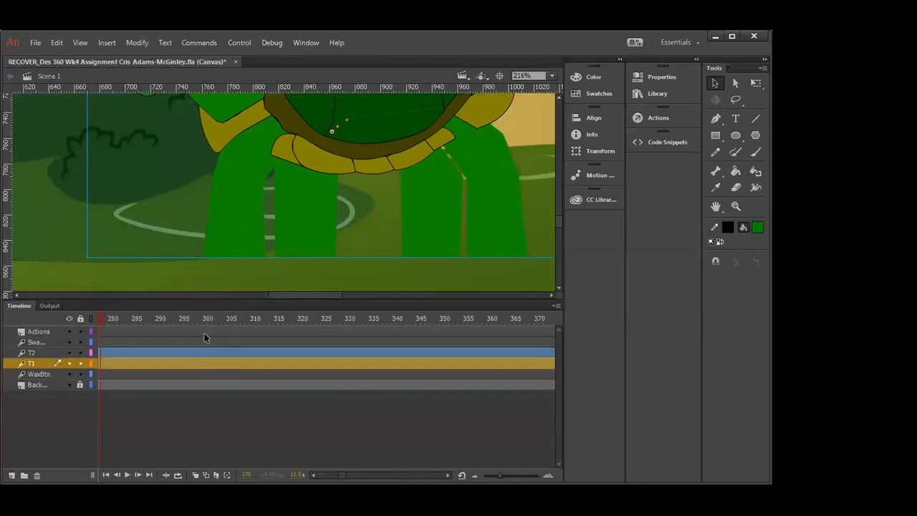
key(ctrl+minus)
key(ctrl+minus)
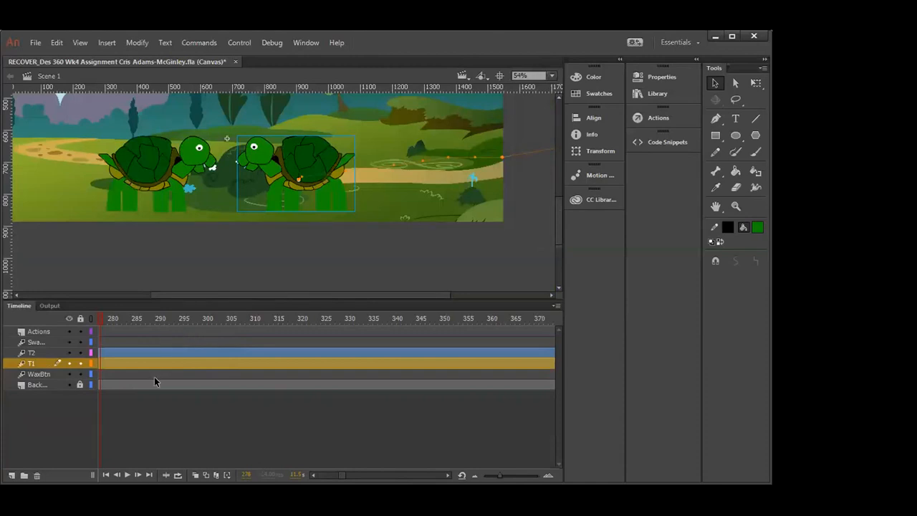
drag(342, 466, 338, 465)
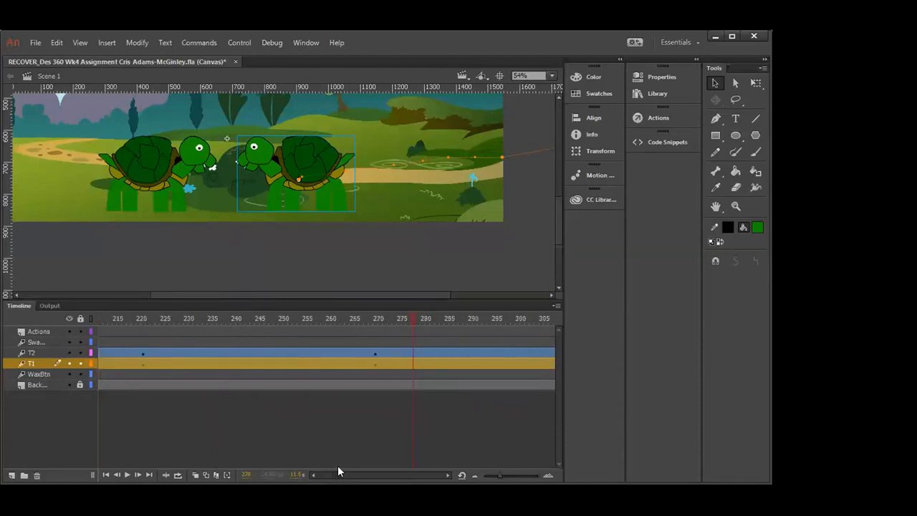
drag(338, 465, 337, 466)
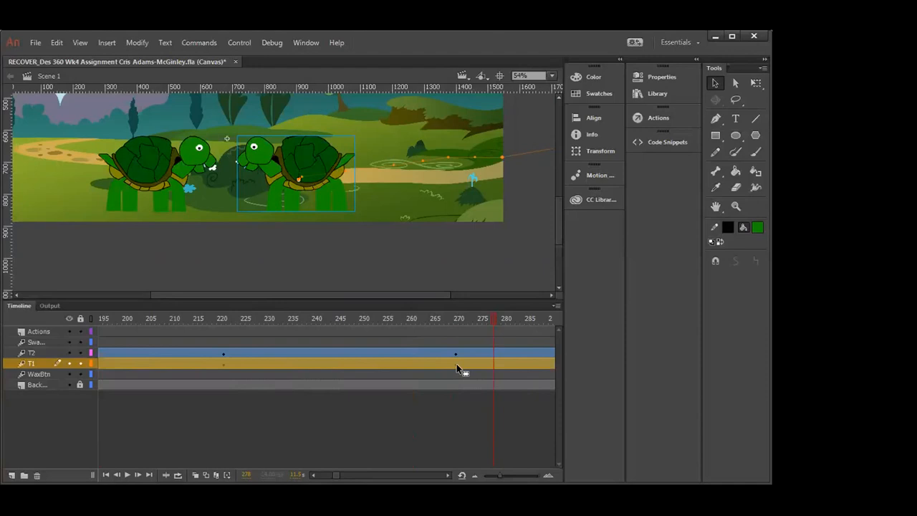
mouse_move(494, 319)
mouse_down()
mouse_move(466, 325)
mouse_move(477, 324)
mouse_up()
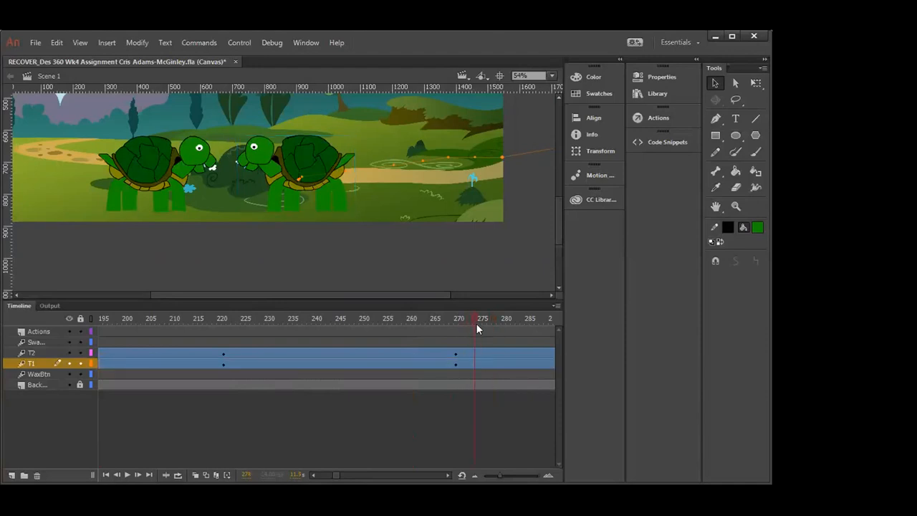
click(476, 323)
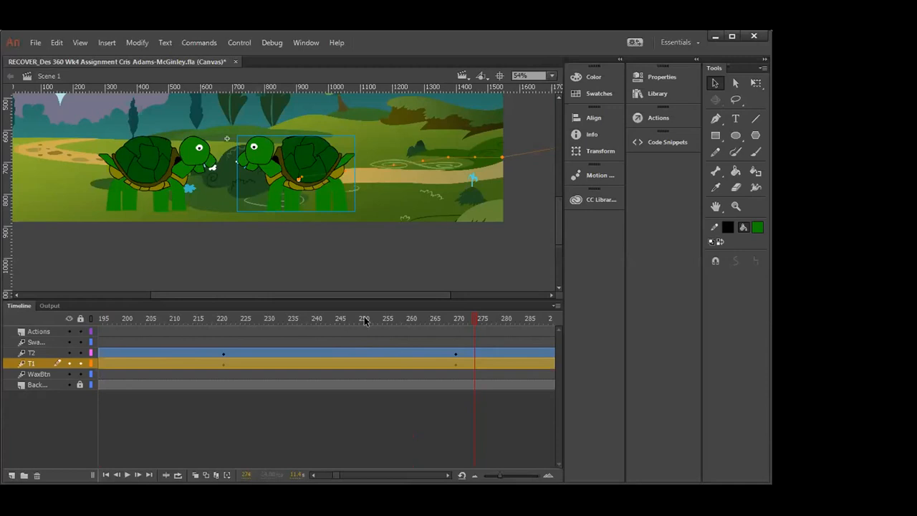
mouse_move(476, 321)
mouse_down()
mouse_move(507, 321)
mouse_move(360, 316)
mouse_move(505, 310)
mouse_move(237, 305)
mouse_move(499, 307)
mouse_move(460, 321)
mouse_up()
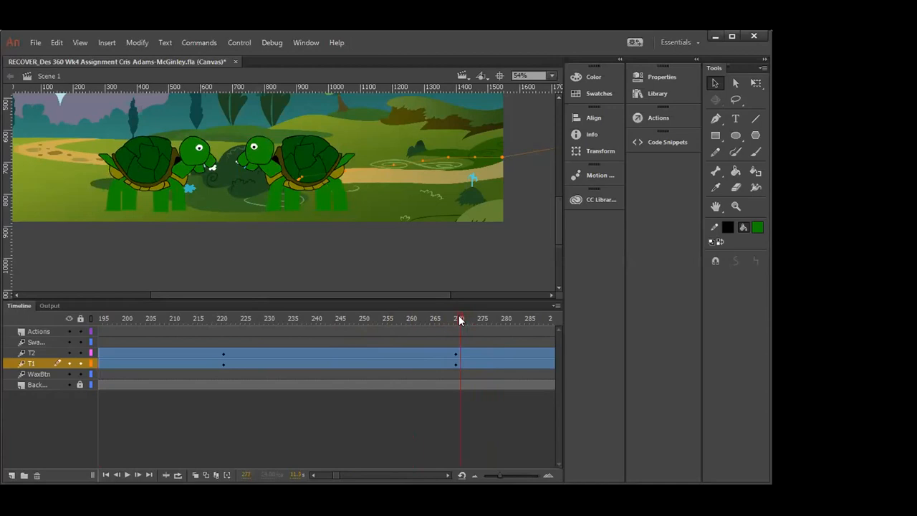
- Zoom in to 257% on the T1 turtle's feet, scrub to frame 273, and select the T1 tween there
drag(460, 321, 489, 321)
scroll(488, 315, up, 5)
click(484, 321)
mouse_move(484, 328)
mouse_down()
mouse_move(455, 330)
mouse_move(508, 324)
mouse_move(443, 327)
mouse_move(470, 326)
mouse_up()
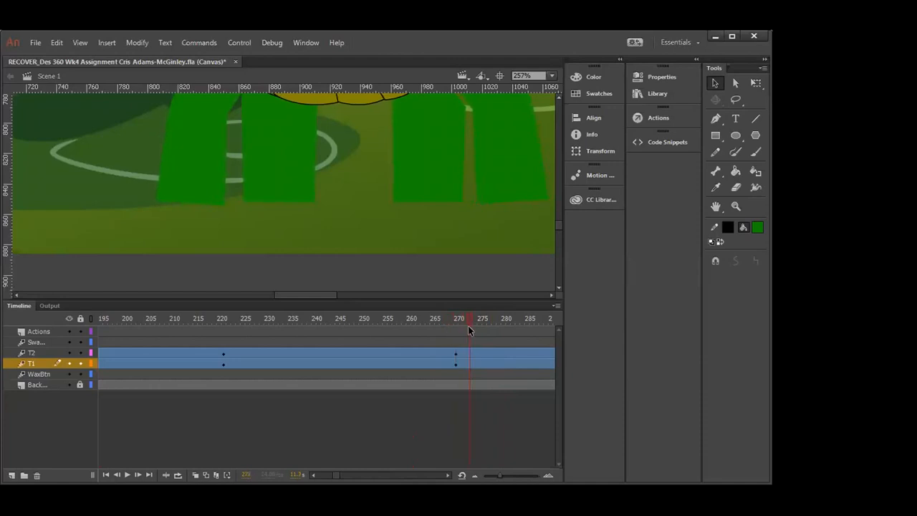
click(457, 364)
scroll(449, 467, right, 5)
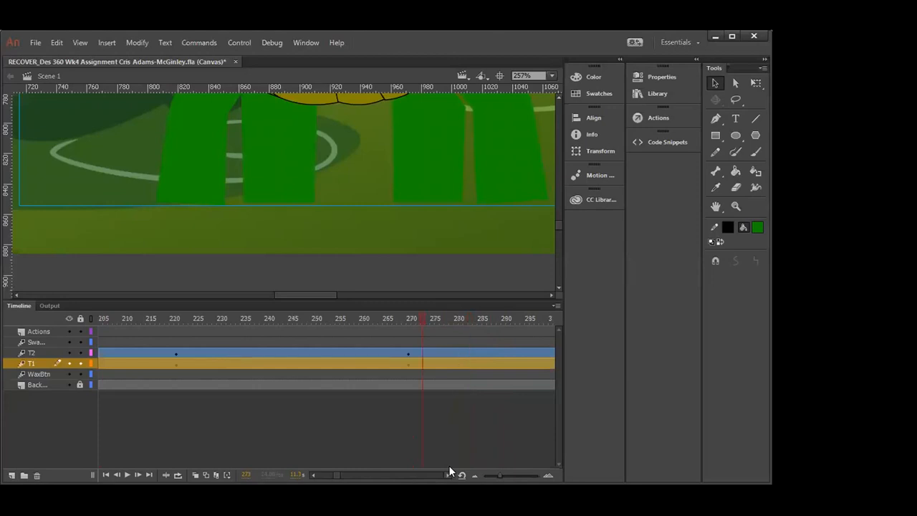
scroll(341, 466, left, 2)
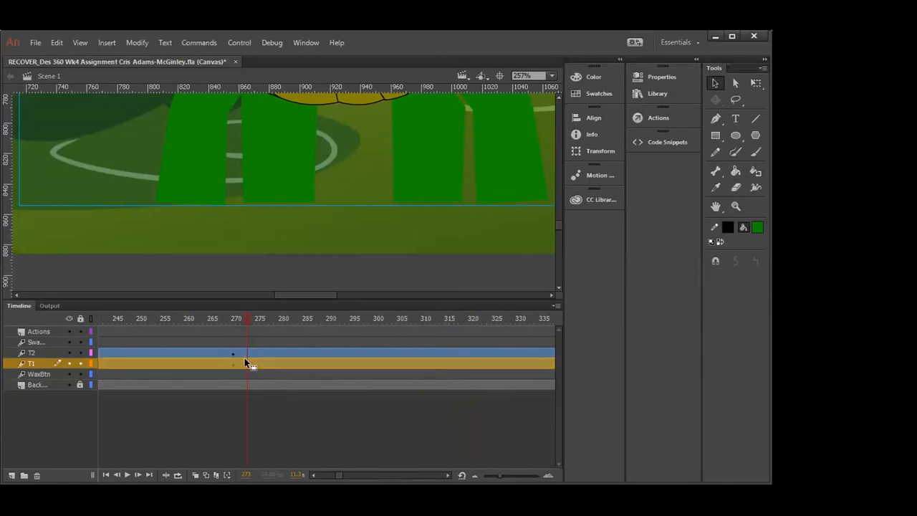
- Try to shift the T1 tween along the timeline from around frame 276, and undo the change
drag(246, 317, 267, 320)
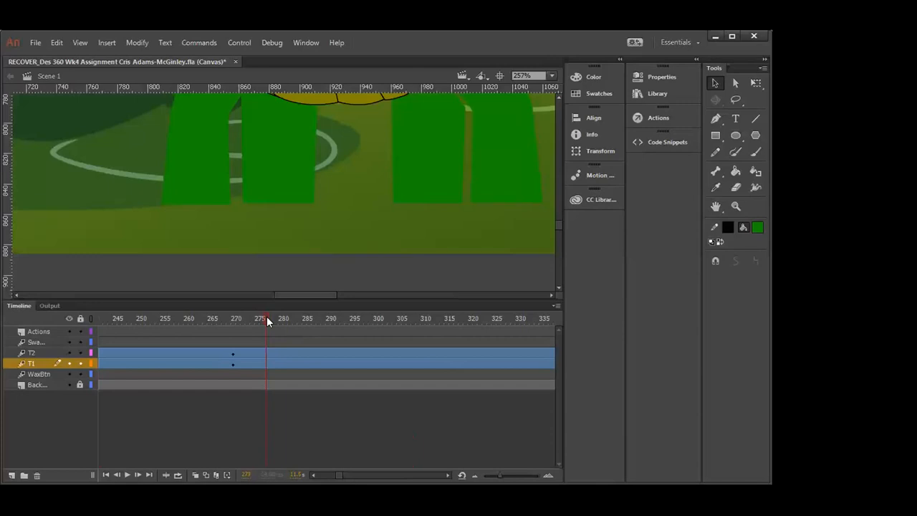
click(266, 364)
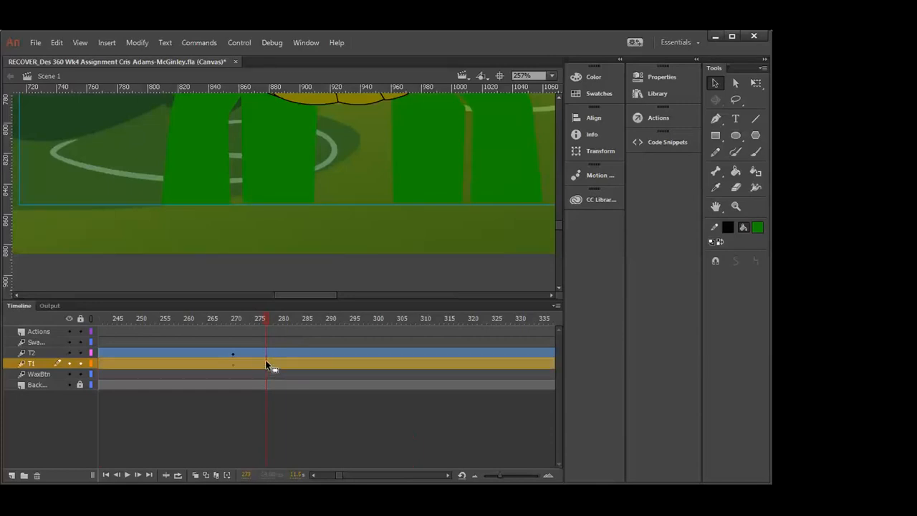
drag(263, 360, 400, 364)
key(ctrl+z)
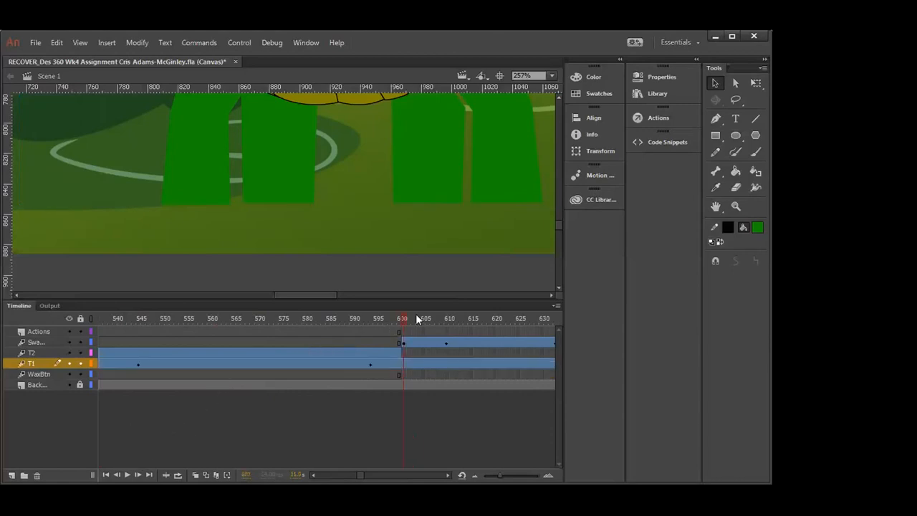
- Extend the start of the T1 tween back to frame 28, level with the start of the T2 tween
drag(405, 323, 113, 364)
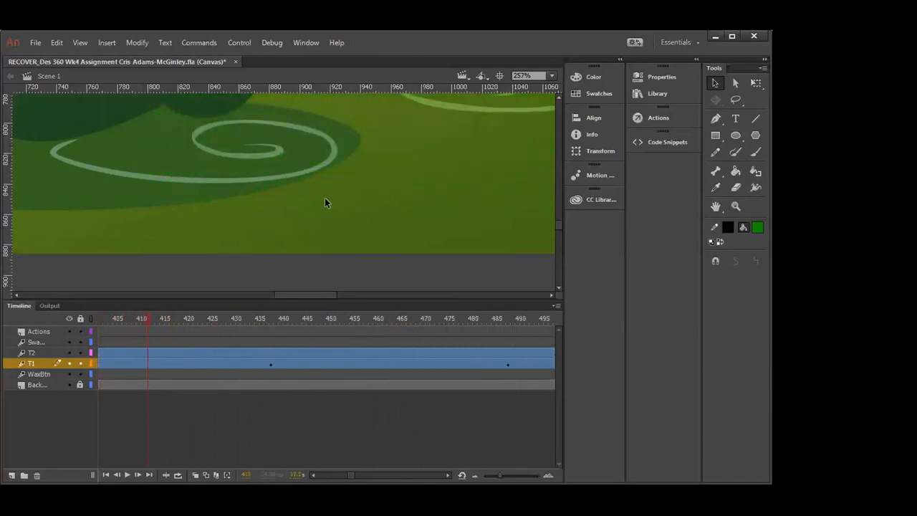
scroll(325, 199, down, 6)
scroll(325, 197, down, 1)
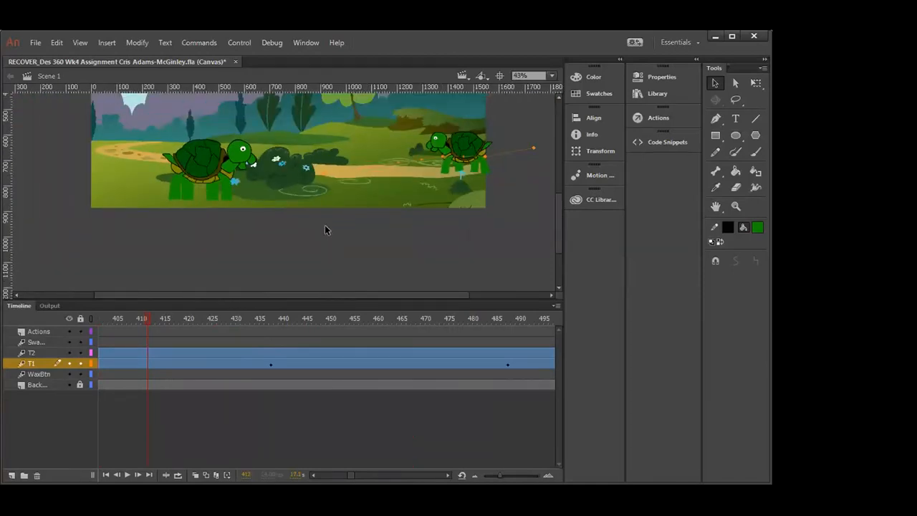
drag(147, 317, 258, 353)
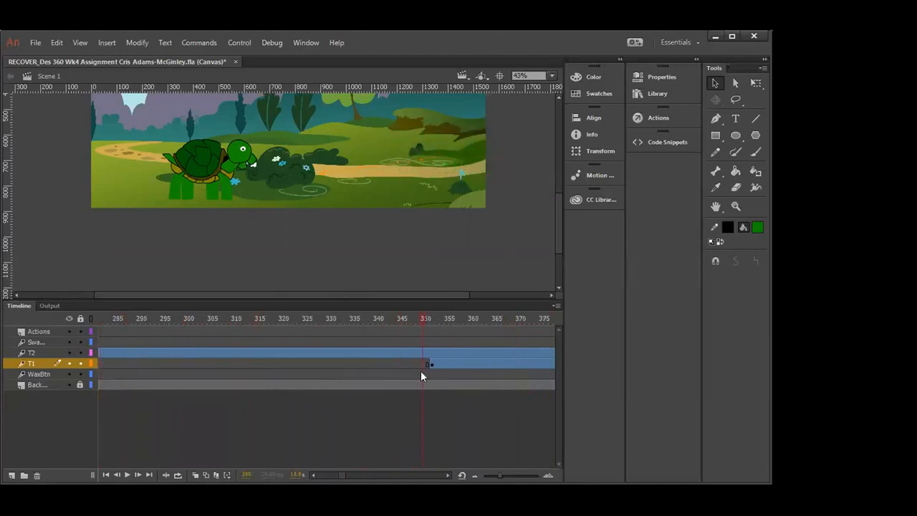
drag(429, 364, 223, 373)
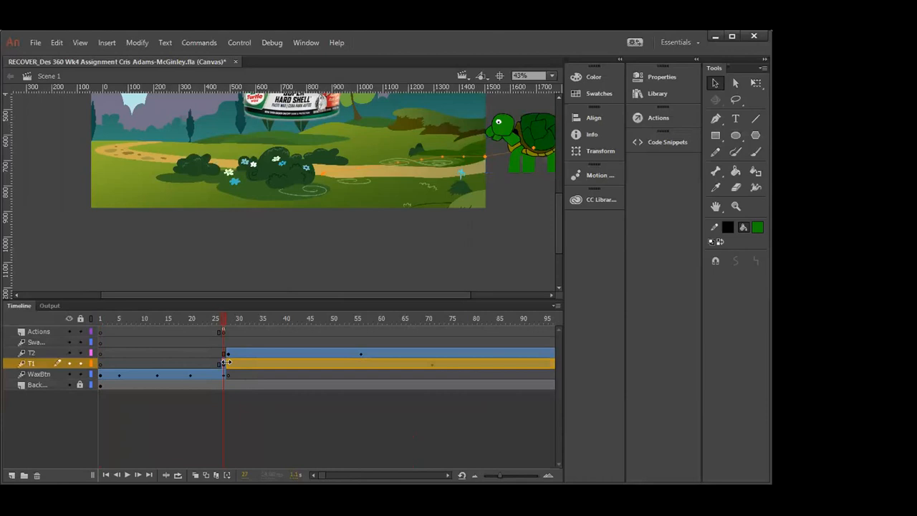
click(226, 363)
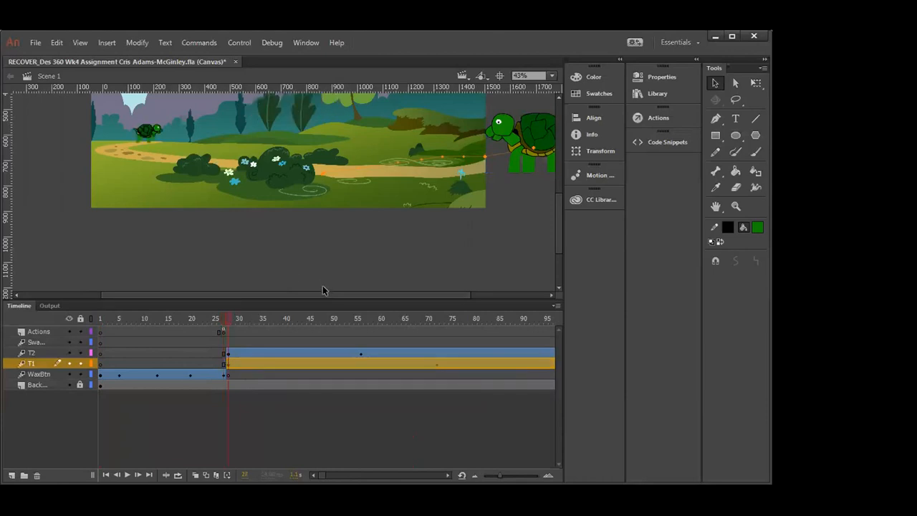
- Play the scene from frame 28, stop it around frame 814, and scrub back to about frame 293 to review both turtles
click(127, 471)
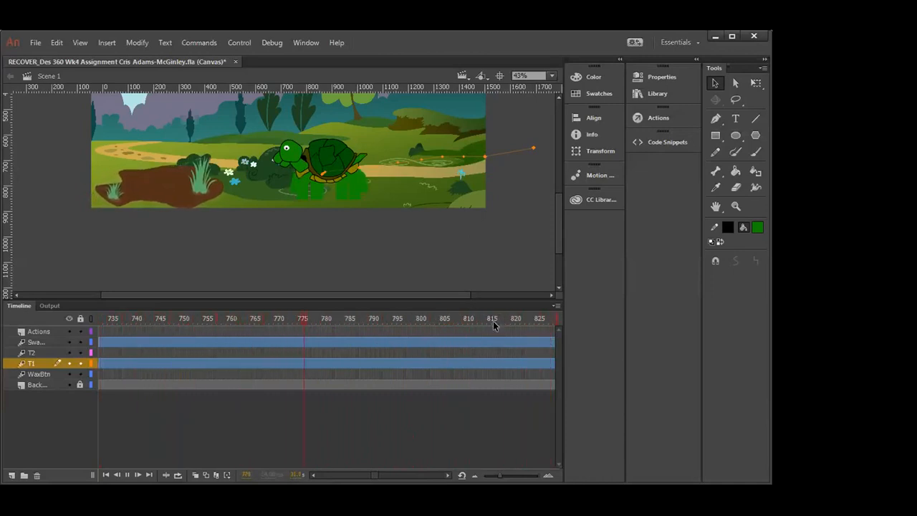
click(484, 351)
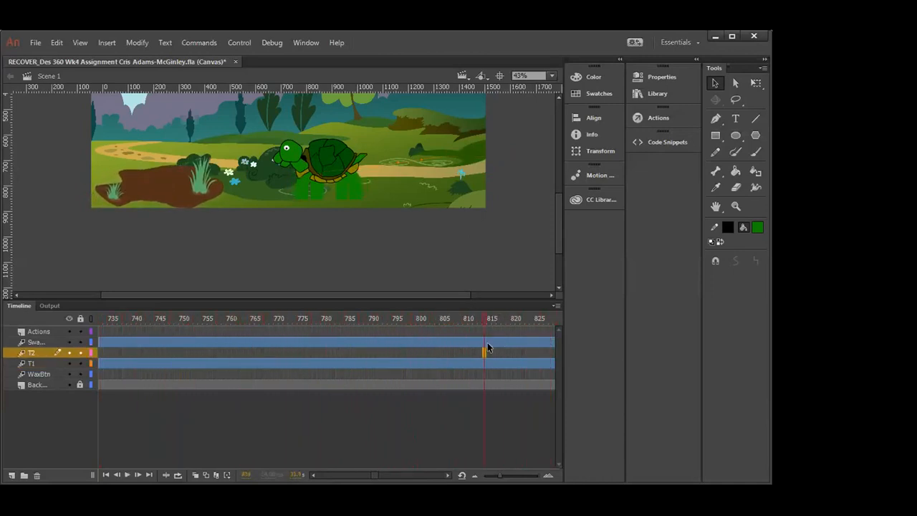
drag(488, 321, 181, 368)
drag(108, 367, 342, 374)
drag(287, 374, 552, 404)
drag(177, 351, 240, 354)
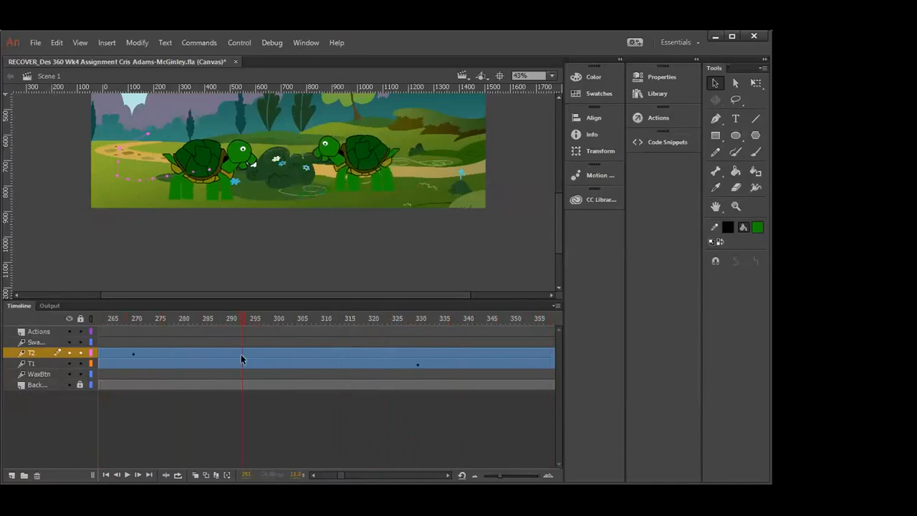
- Zoom in to 131% on the T1 turtle's legs and examine their movement between about frames 293 and 317
scroll(348, 212, up, 5)
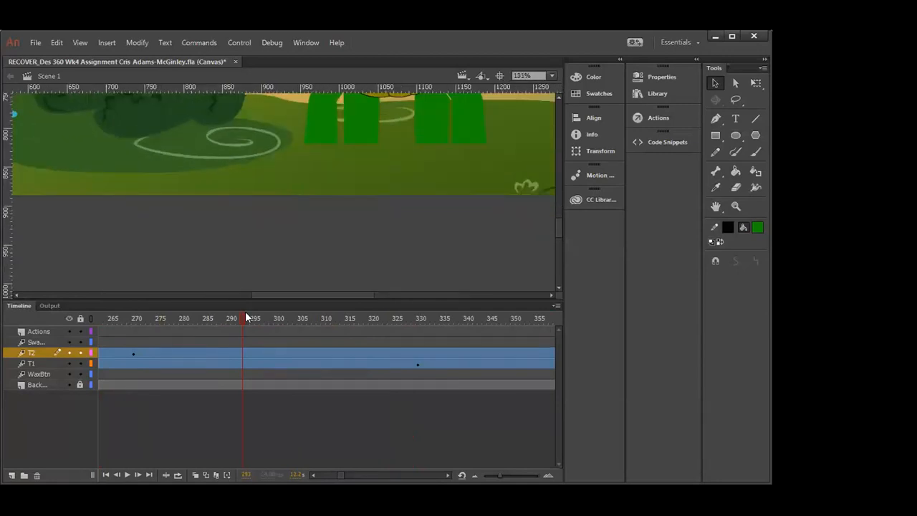
drag(243, 314, 309, 335)
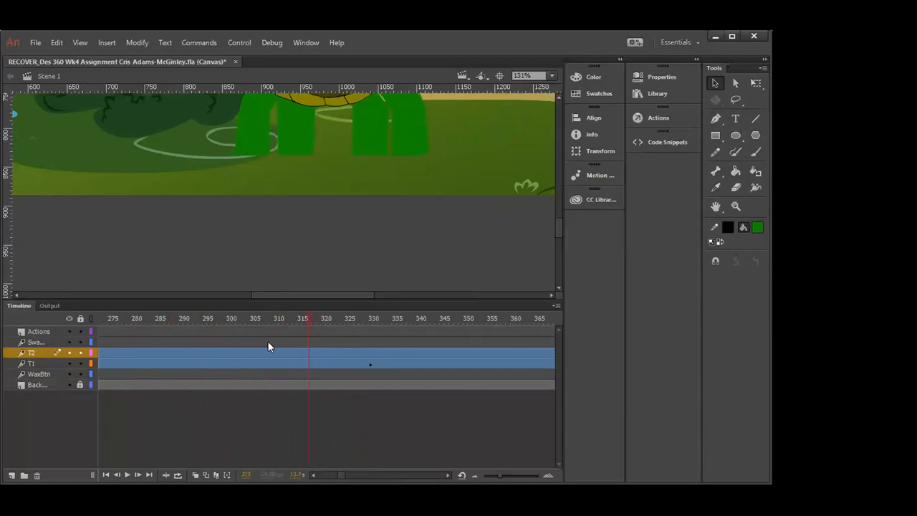
click(281, 347)
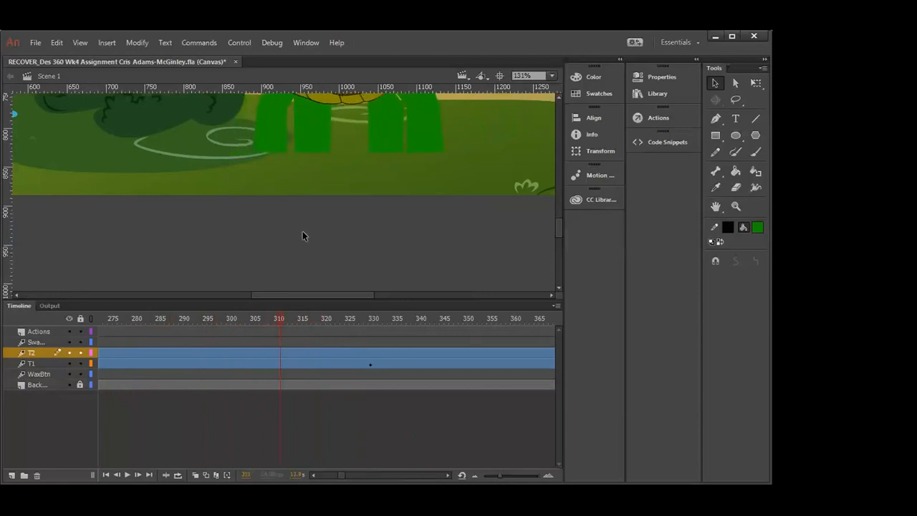
scroll(303, 233, down, 2)
scroll(303, 227, down, 2)
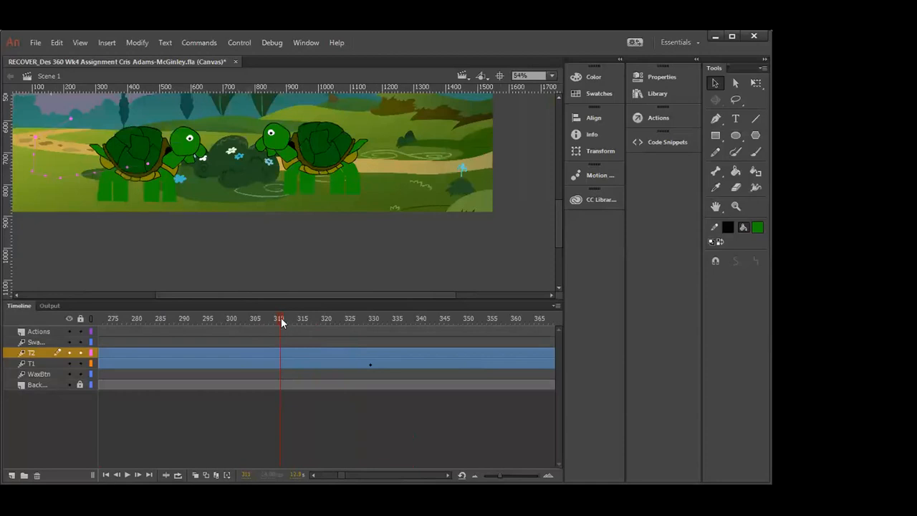
- Scrub Scene 1 from frame 311 to frame 601 and back to about frame 269 to examine the T1 turtle's motion
drag(282, 319, 327, 321)
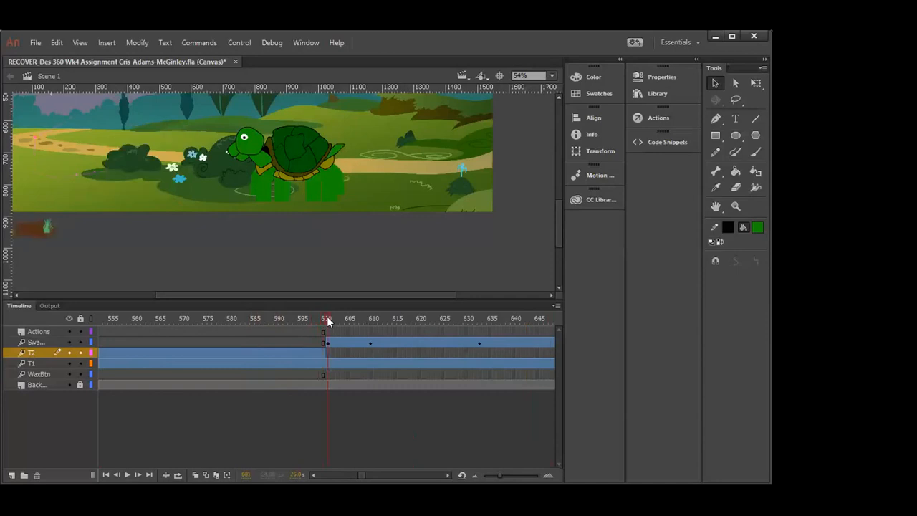
drag(327, 316, 294, 319)
drag(127, 347, 100, 345)
drag(121, 336, 428, 357)
drag(487, 368, 342, 369)
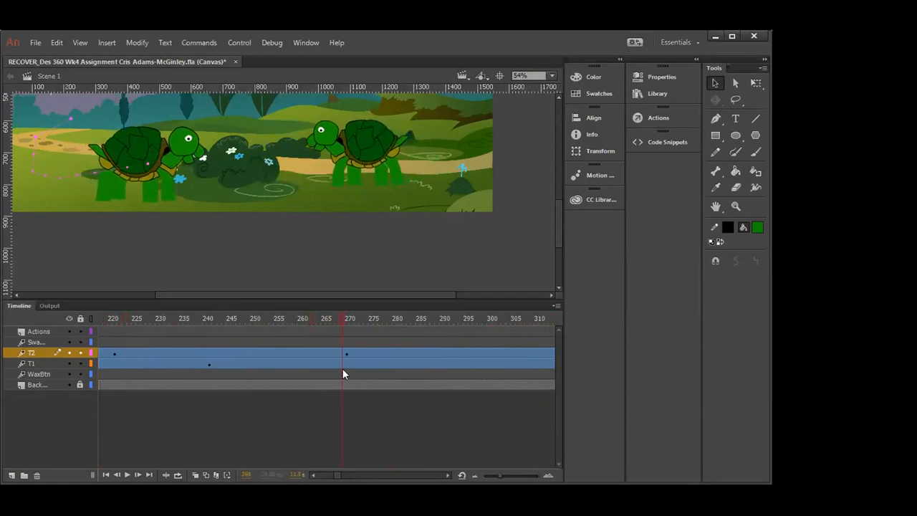
- At frame 270, move the T1 turtle down onto the grass beside the bush, closer to the T2 turtle
click(378, 382)
drag(378, 381, 347, 364)
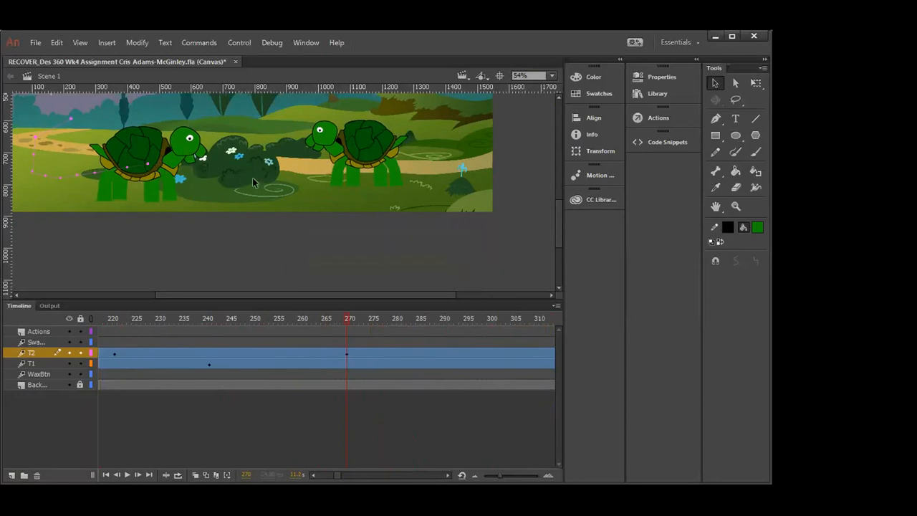
click(30, 364)
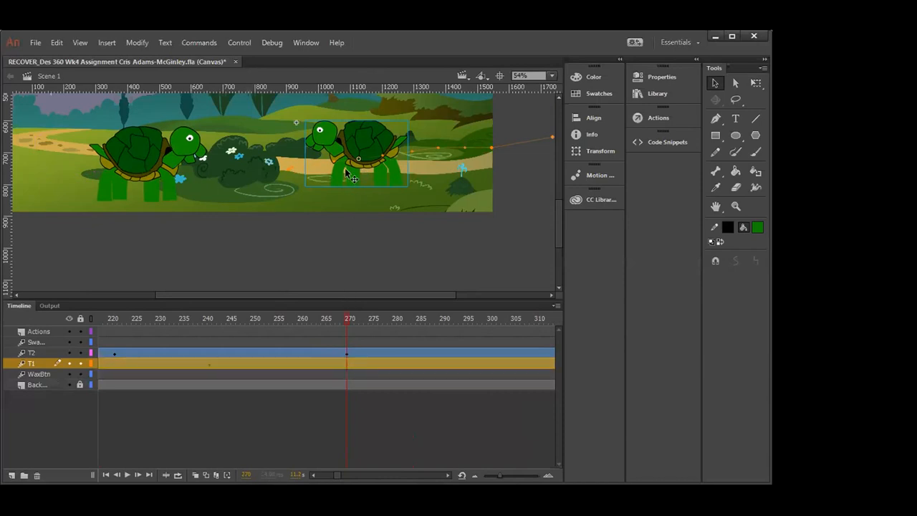
drag(351, 178, 286, 189)
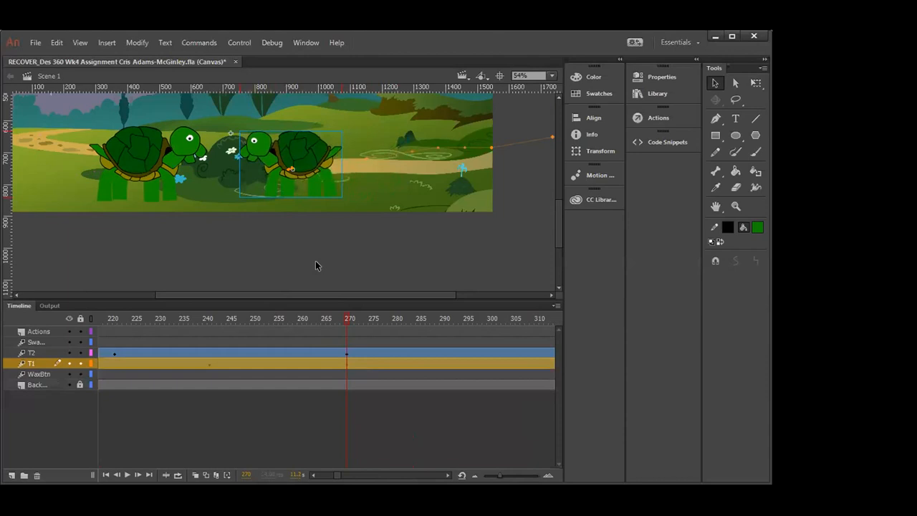
drag(349, 318, 373, 324)
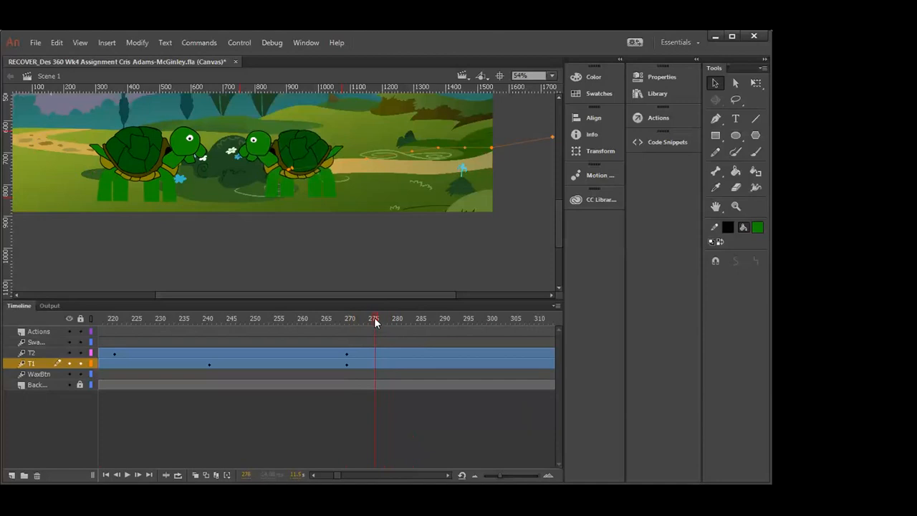
- Open the T1 turtle's walking symbol and remove the Body layer's selected frames around frame 250
double_click(301, 163)
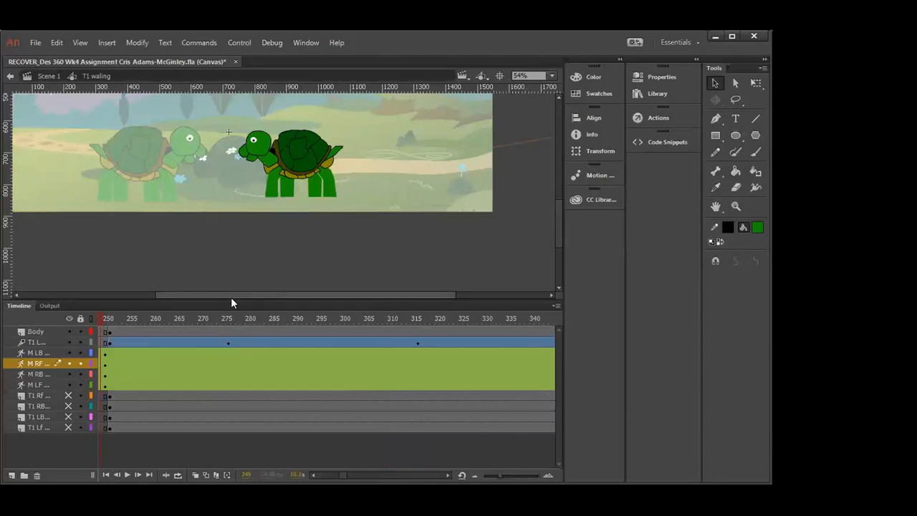
drag(100, 320, 294, 306)
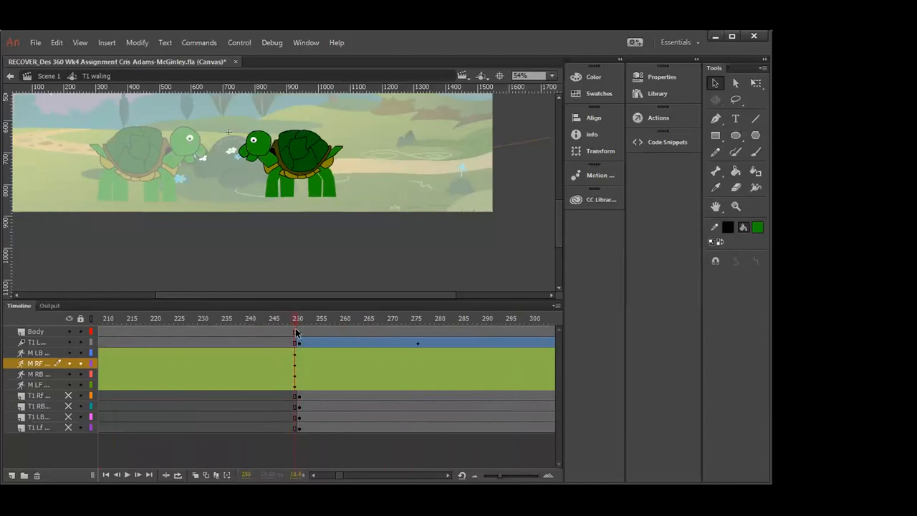
click(297, 332)
click(276, 332)
click(311, 283)
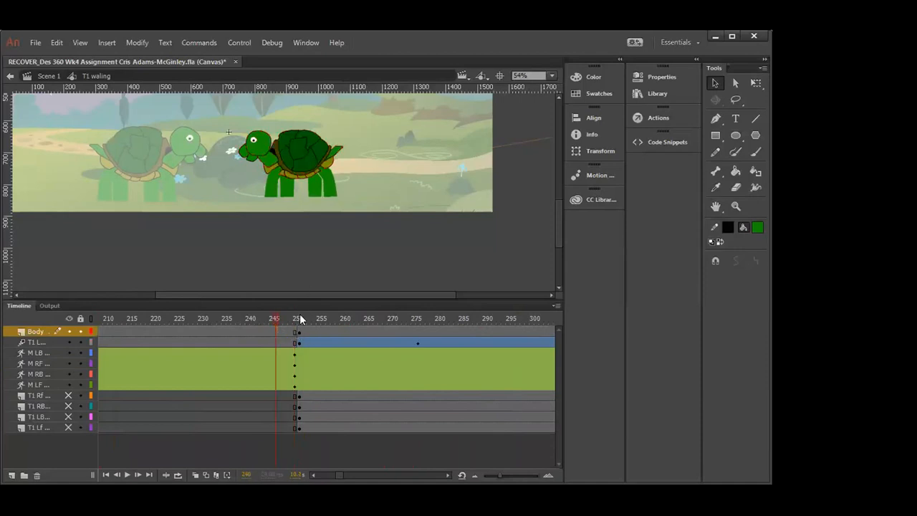
click(299, 331)
click(294, 330)
right_click(299, 333)
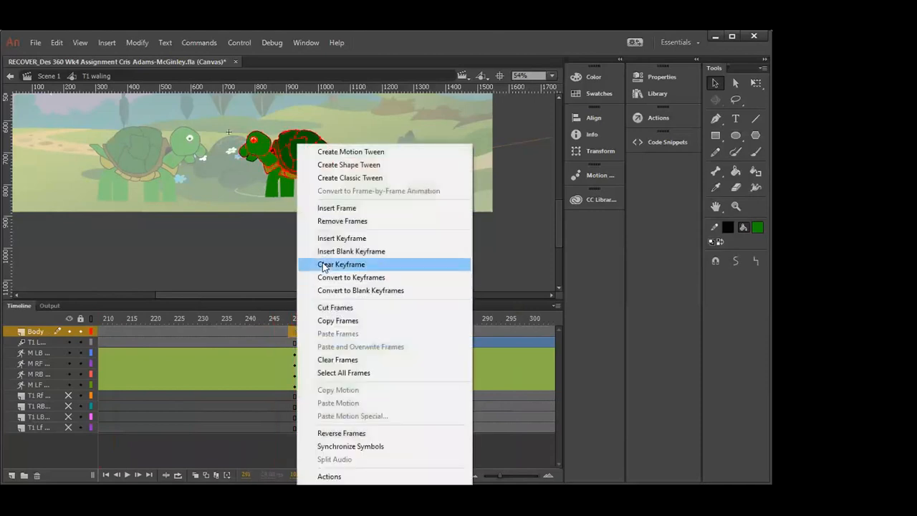
click(326, 223)
- Insert a keyframe on the Body layer at frame 248
mouse_move(295, 319)
mouse_down()
mouse_move(271, 317)
mouse_move(294, 318)
mouse_move(281, 316)
mouse_up()
click(284, 332)
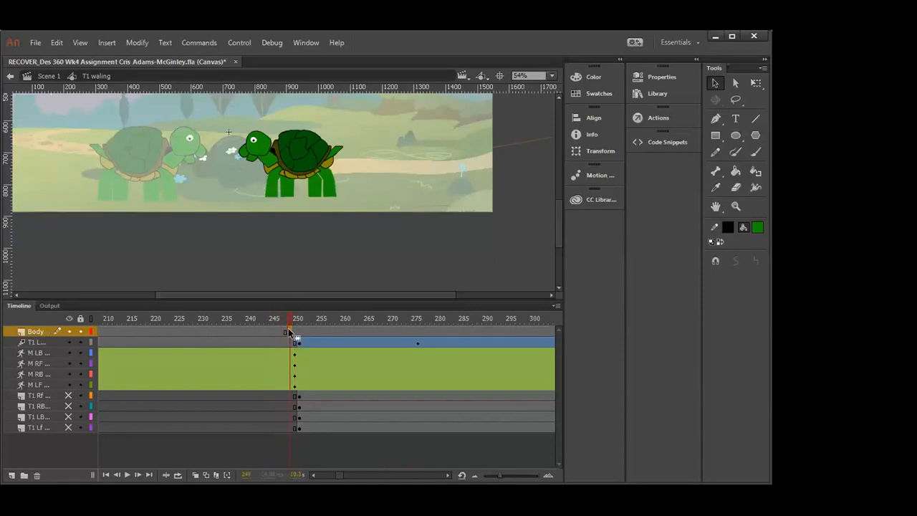
right_click(283, 331)
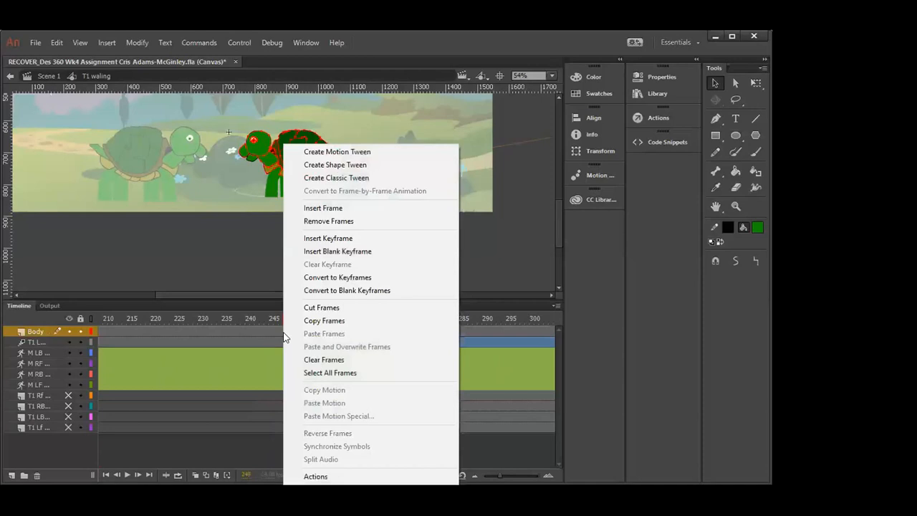
click(316, 239)
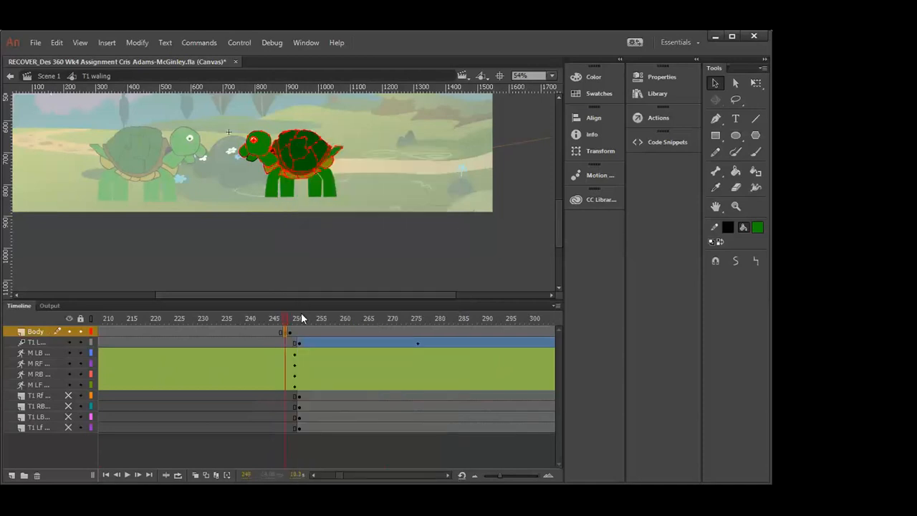
- Check the leg poses before frame 246, and insert frames on the Body layer there until its end keyframes reach about frame 292
drag(286, 320, 271, 320)
click(237, 343)
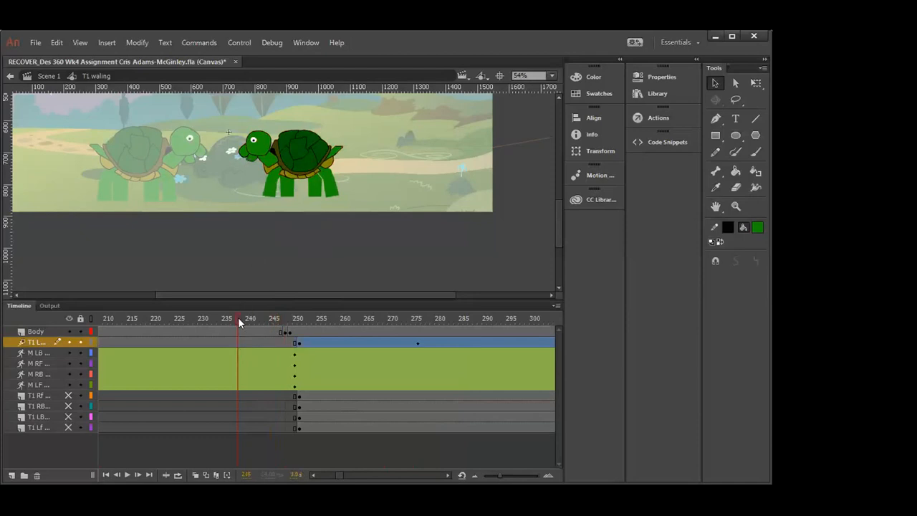
drag(240, 317, 266, 318)
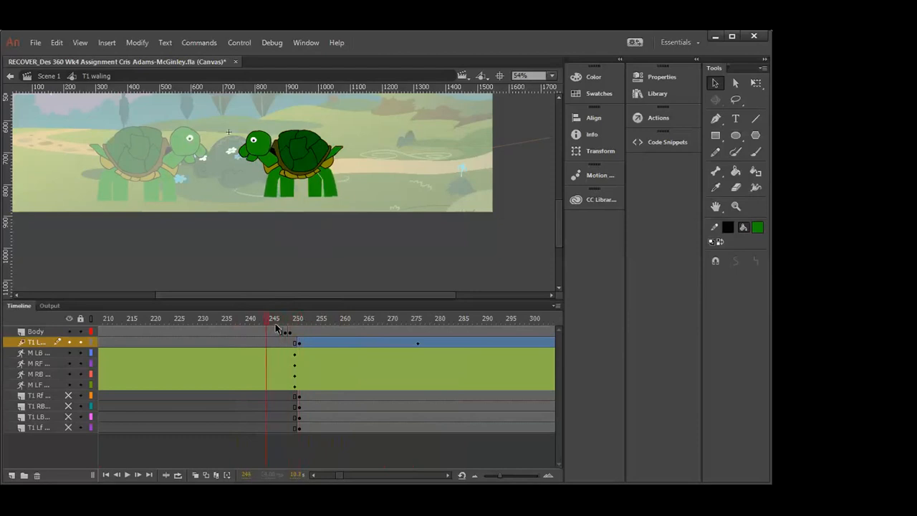
click(279, 332)
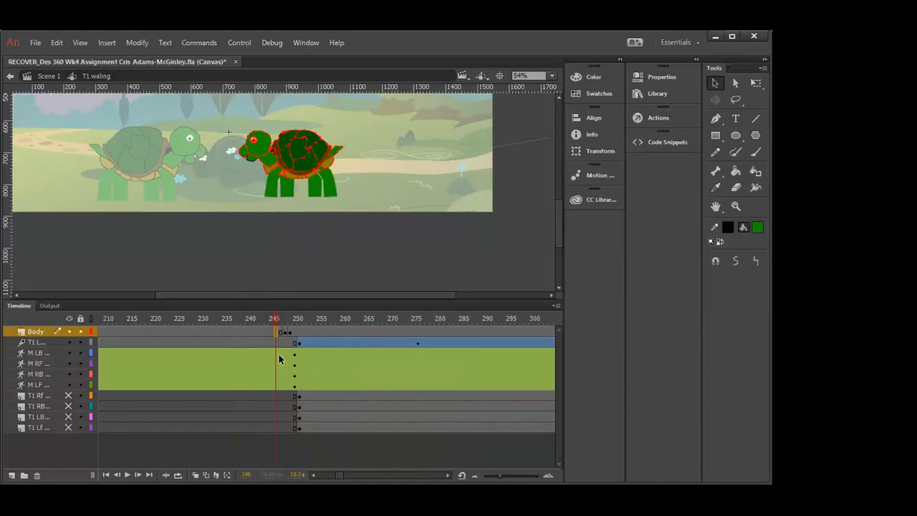
key(F5)
key(F5)
key(F5)
key(F5)
key(F5)
key(F5)
key(F5)
key(F5)
key(F5)
key(F5)
key(F5)
key(F5)
key(F5)
key(F5)
key(F5)
key(F5)
key(F5)
key(F5)
key(F5)
key(F5)
key(F5)
key(F5)
key(F5)
key(F5)
key(F5)
key(F5)
key(F5)
key(F5)
- Insert more frames on the Body layer at frame 288 until its end keyframes reach about frame 371
drag(275, 317, 470, 328)
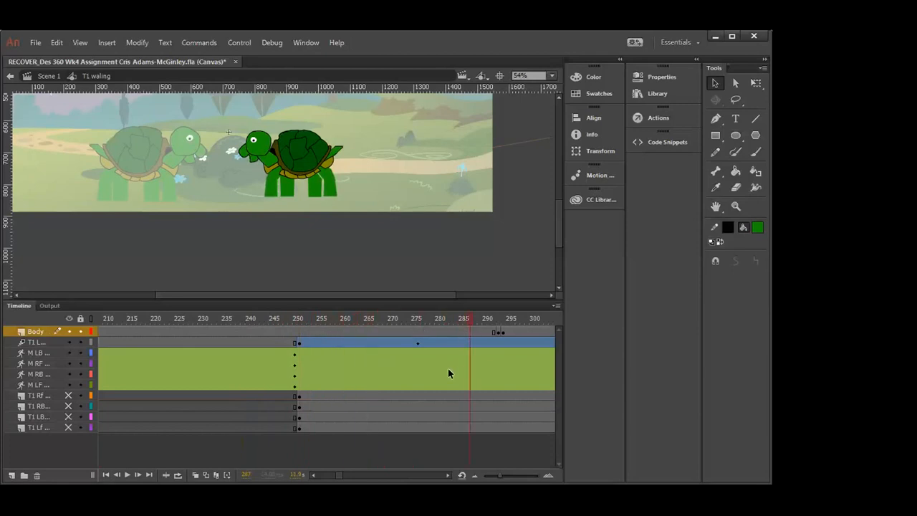
key(F5)
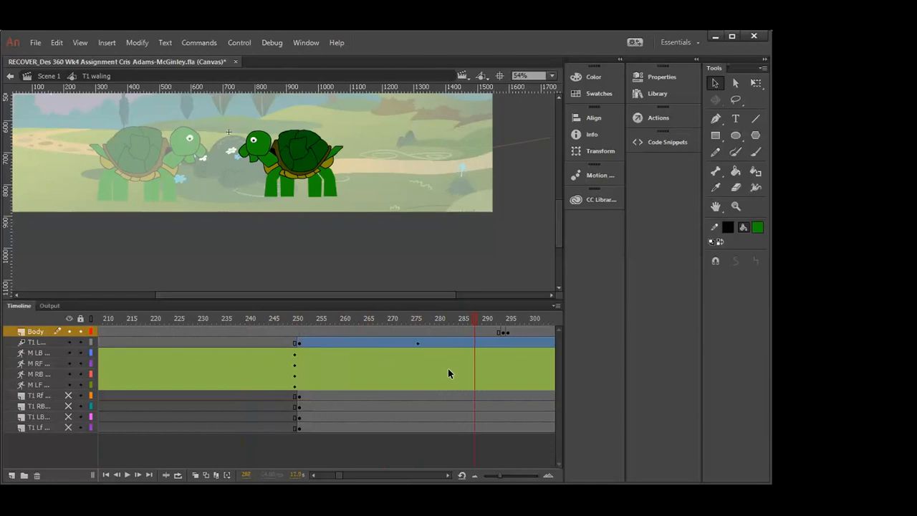
click(475, 331)
key(F5)
key(F5)
key(F5)
key(F5)
key(F5)
key(F5)
key(F5)
key(F5)
key(F5)
key(F5)
key(F5)
key(F5)
key(F5)
key(F5)
key(F5)
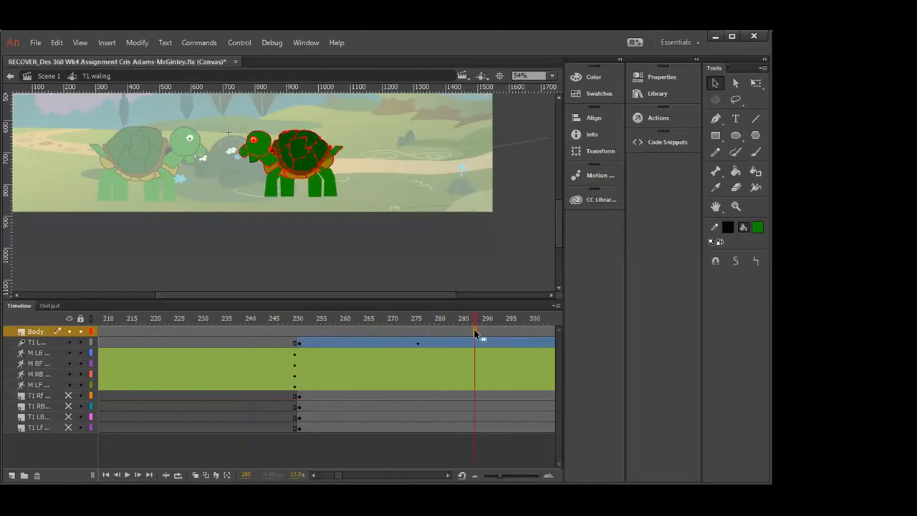
click(447, 472)
click(447, 472)
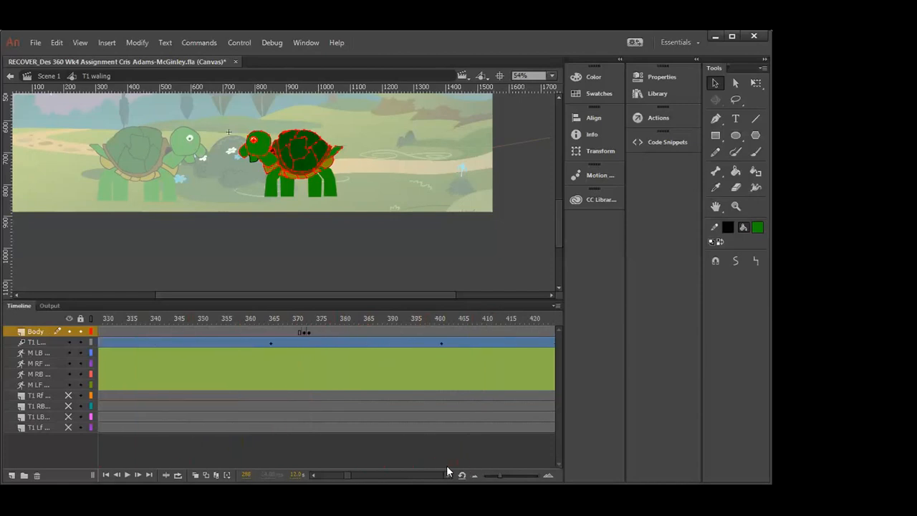
- Insert frames on the Body layer at frame 368 until its end keyframes reach about frame 472
click(472, 240)
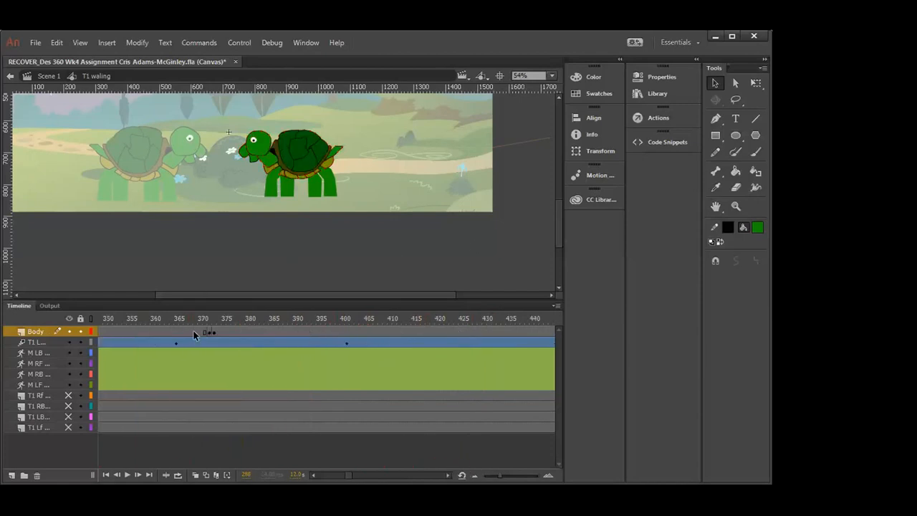
click(194, 331)
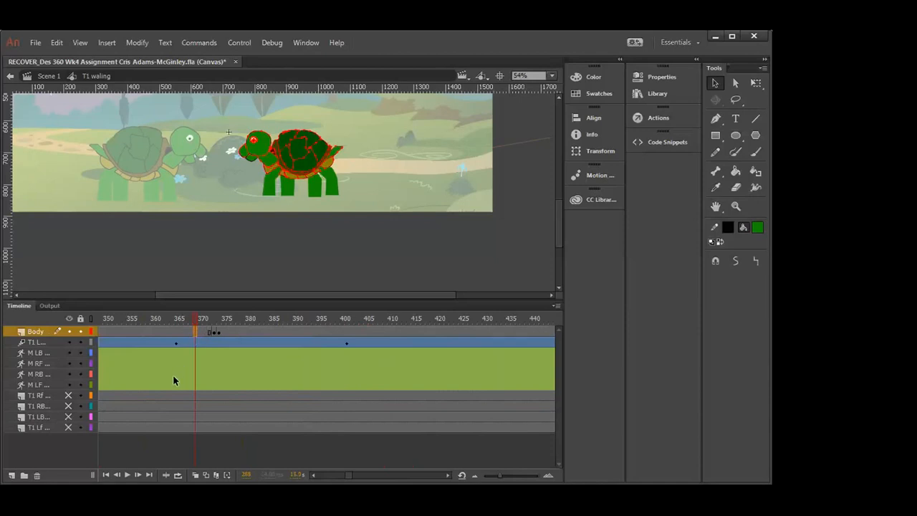
drag(211, 331, 402, 336)
drag(389, 464, 350, 457)
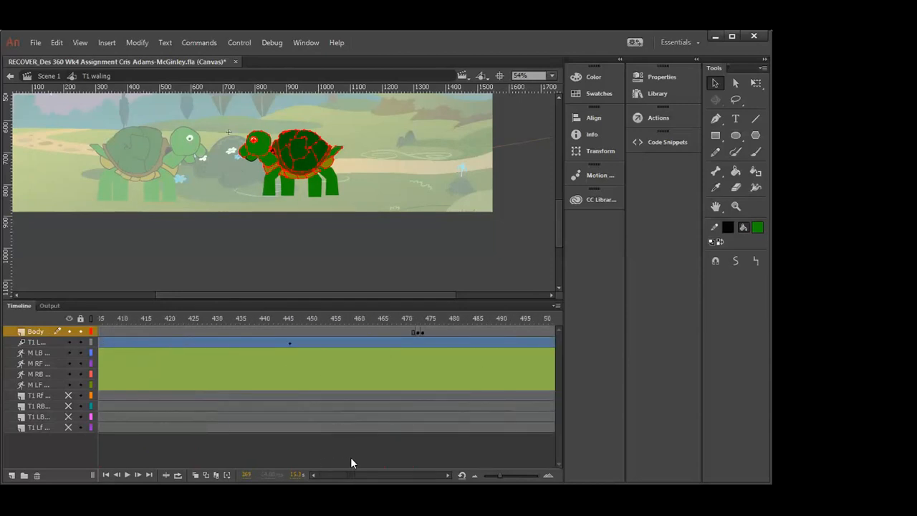
- Insert frames on the Body layer at frame 464 until its end keyframes reach about frame 537
click(373, 333)
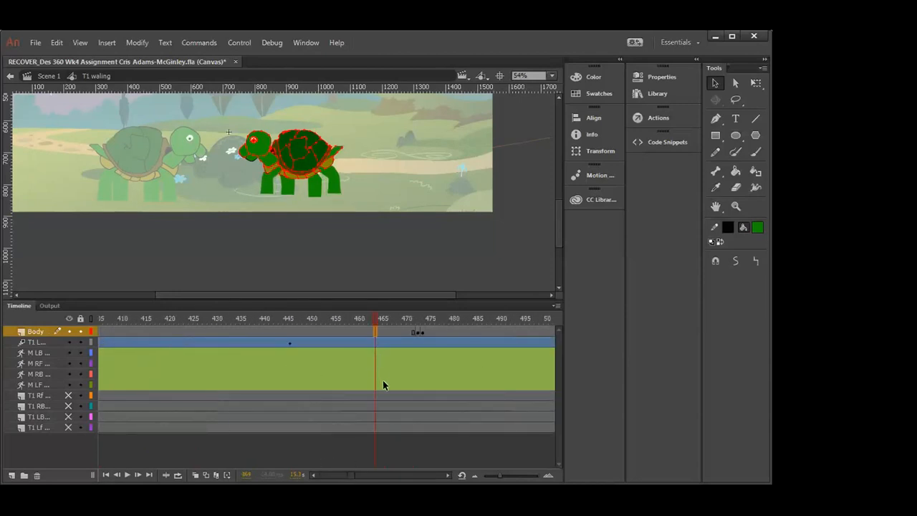
key(F5)
key(F5)
key(F5)
key(F5)
key(F5)
key(F5)
key(F5)
key(F5)
key(F5)
key(F5)
key(F5)
key(F5)
key(F5)
key(F5)
key(F5)
key(F5)
key(F5)
key(F5)
key(F5)
key(F5)
key(F5)
key(F5)
key(F5)
key(F5)
key(F5)
key(F5)
key(F5)
key(F5)
key(F5)
key(F5)
scroll(444, 466, right, 3)
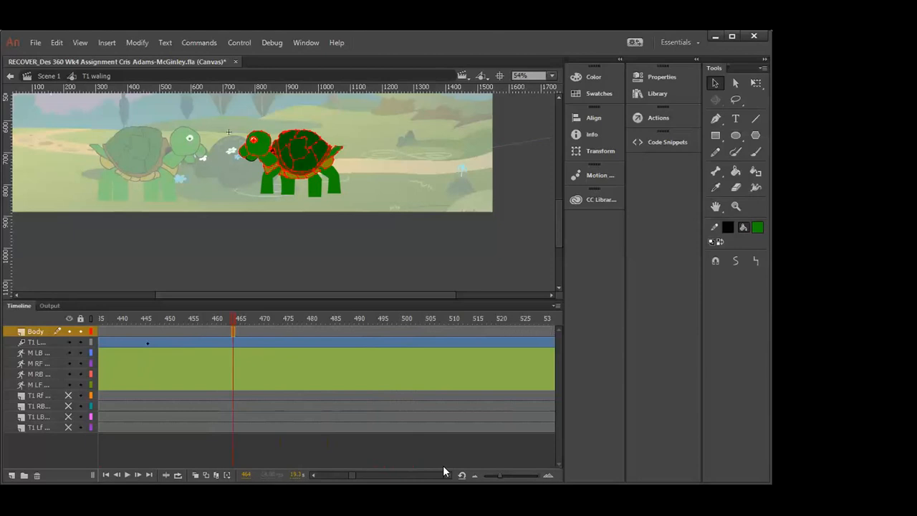
click(450, 471)
click(450, 472)
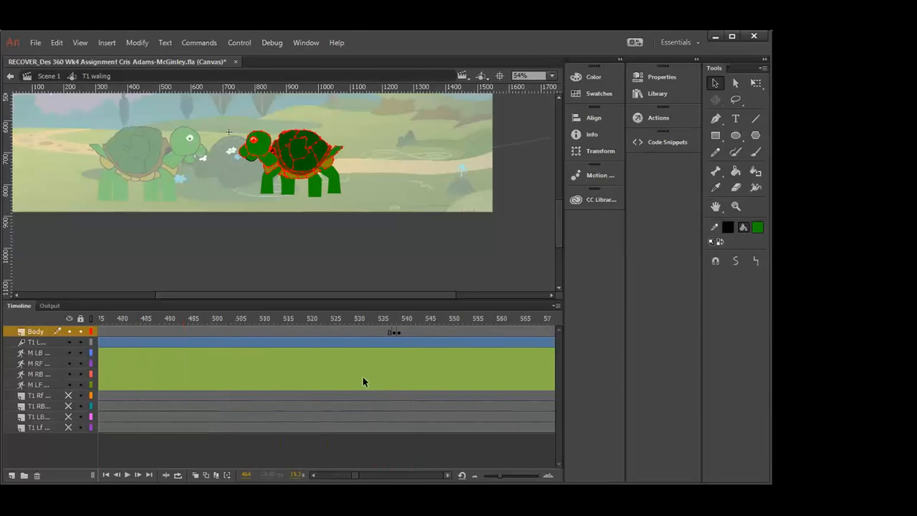
- Select frames 496 to 530 on the Body layer and insert frames there to lengthen the layer well beyond frame 537
drag(202, 328, 354, 326)
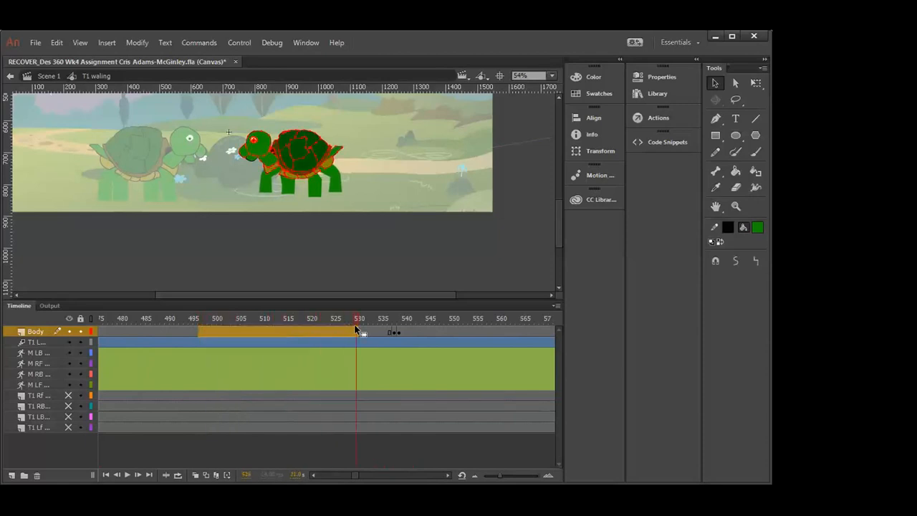
right_click(354, 325)
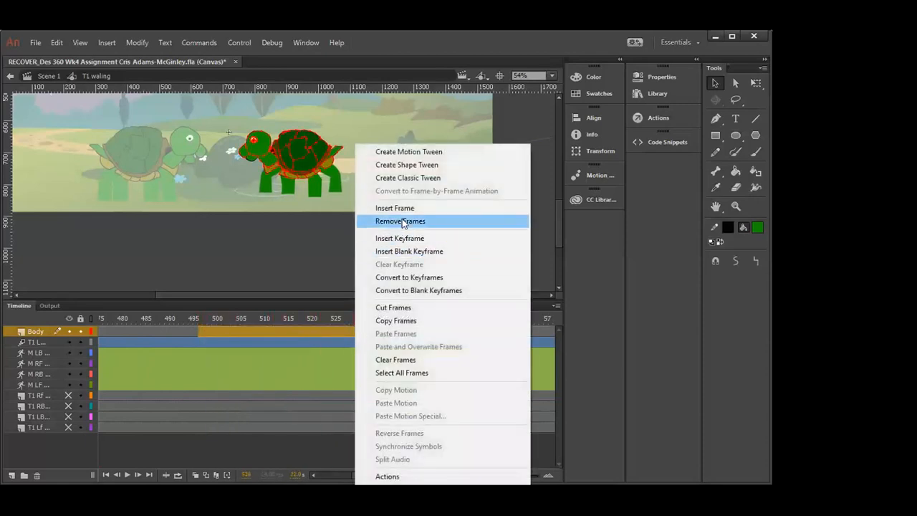
click(402, 209)
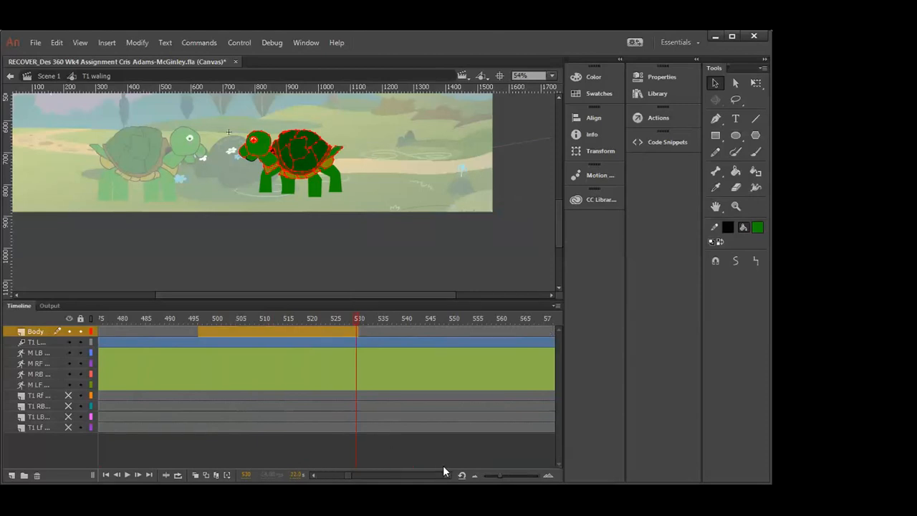
- Examine how far the Body layer extends past the other layers' last keyframes around frame 776
scroll(443, 465, right, 2)
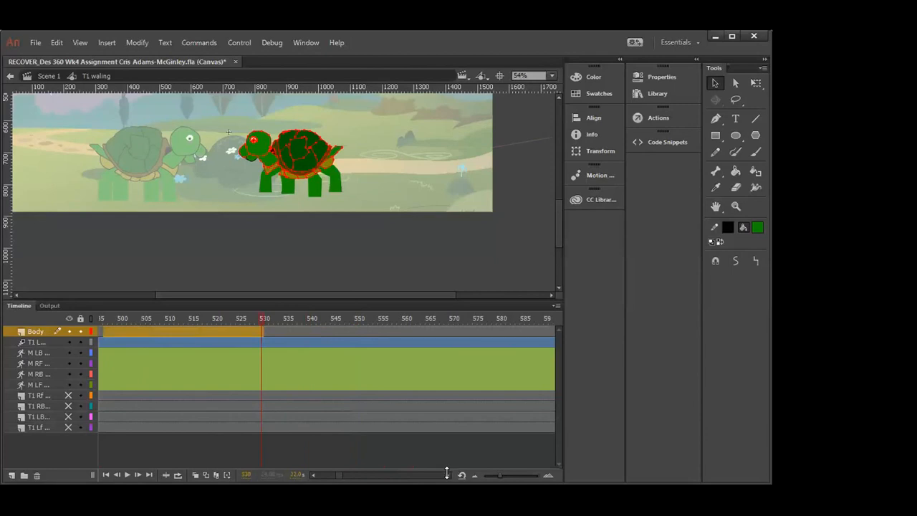
scroll(447, 467, right, 5)
scroll(447, 465, right, 10)
scroll(447, 465, right, 4)
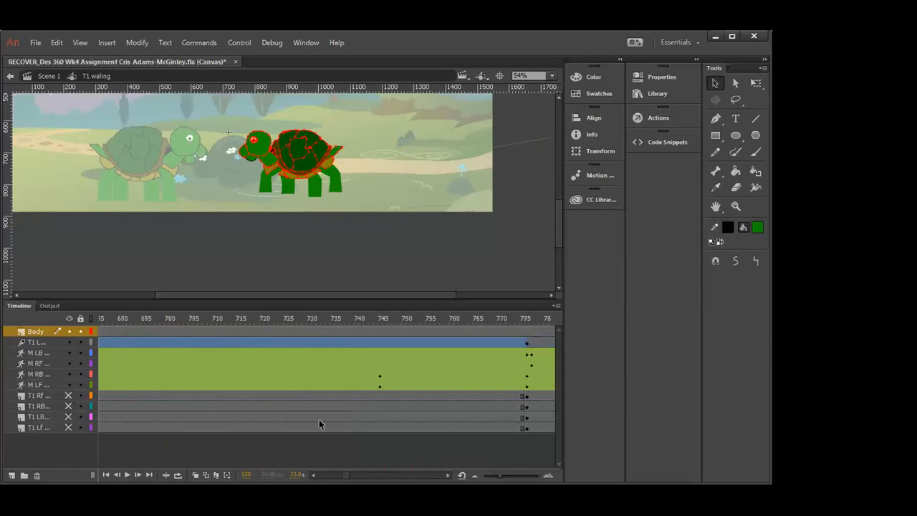
scroll(444, 465, right, 18)
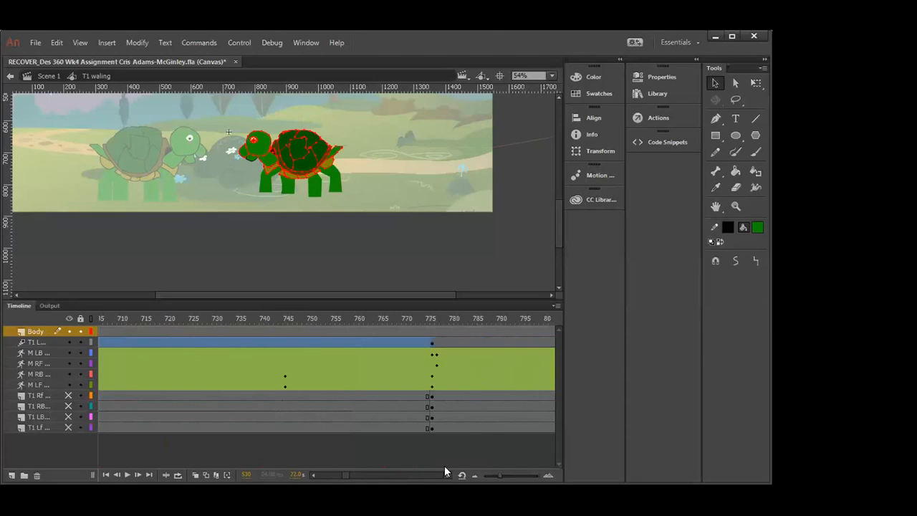
scroll(445, 471, right, 12)
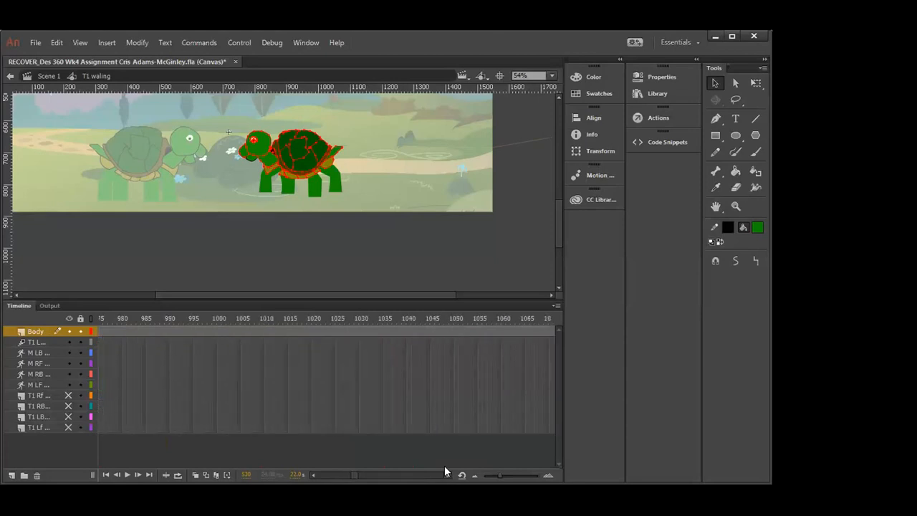
scroll(314, 470, left, 20)
scroll(313, 471, left, 20)
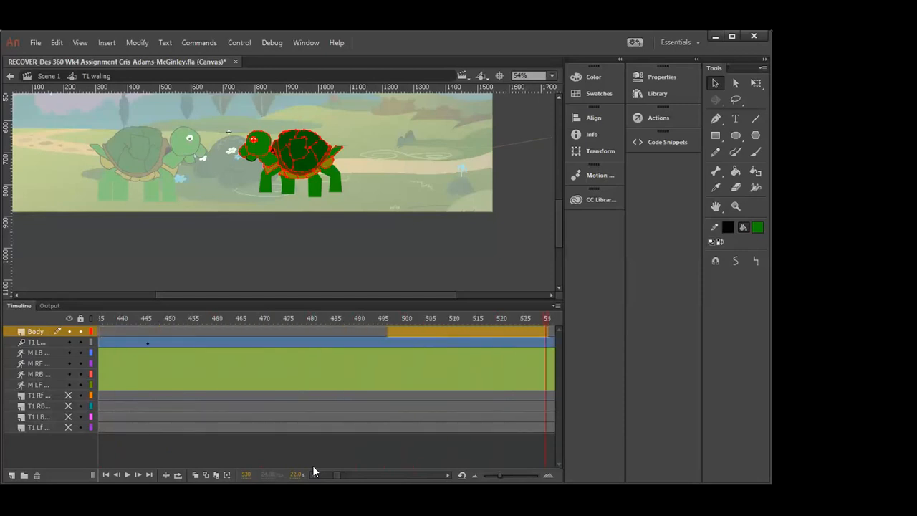
scroll(312, 471, left, 15)
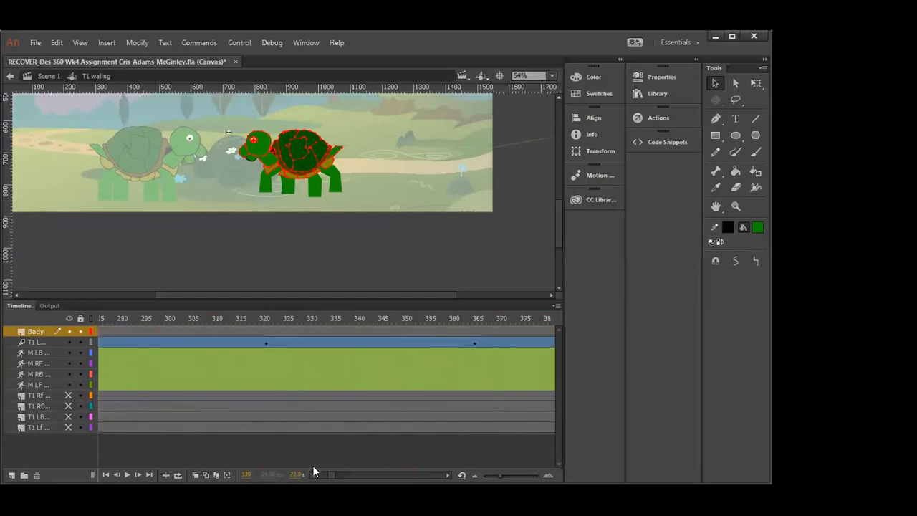
- Check the turtle's leg poses at frame 316 and by scrubbing from frame 1 to frame 271
click(241, 330)
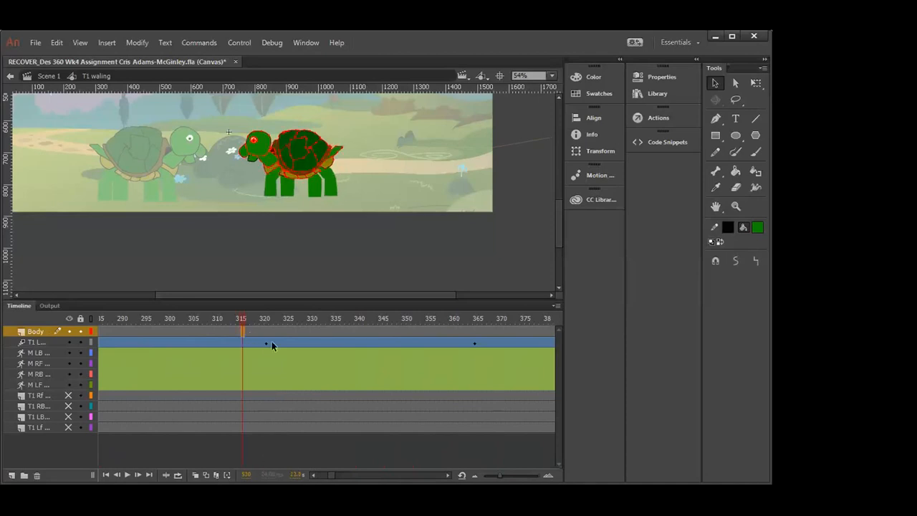
click(293, 241)
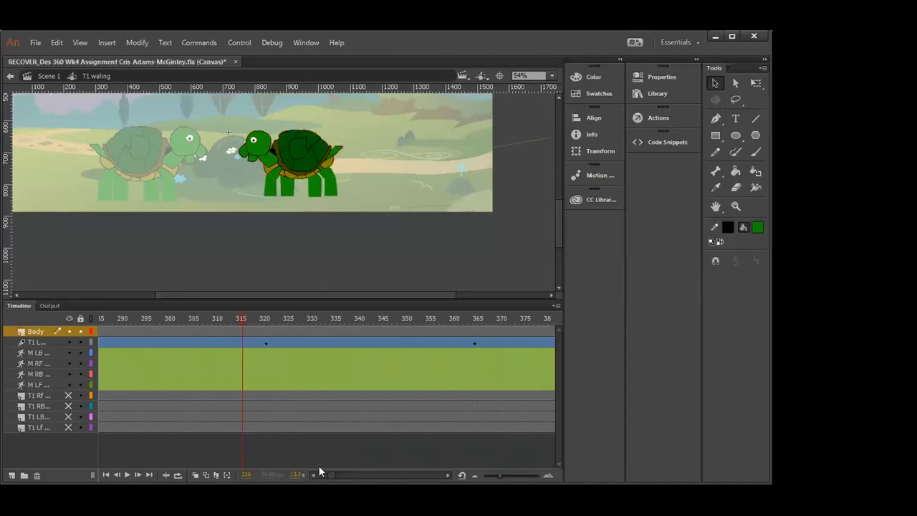
drag(330, 467, 329, 467)
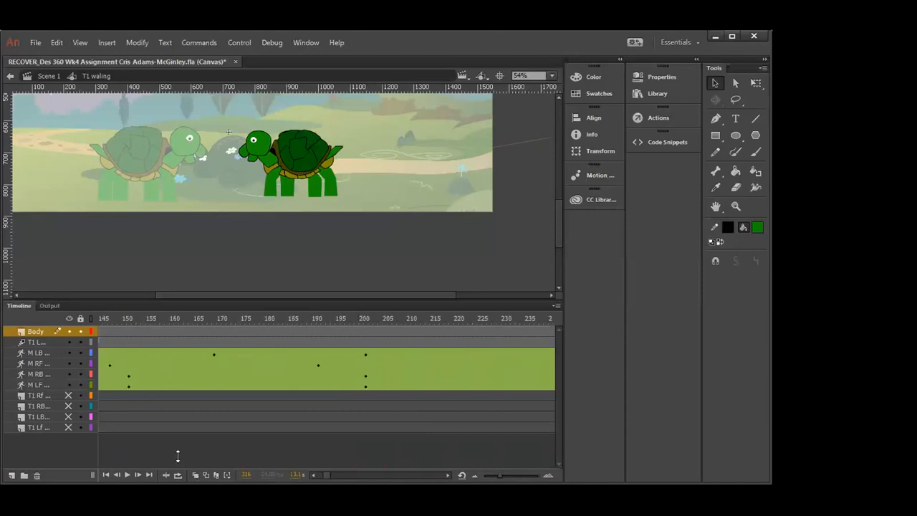
click(105, 467)
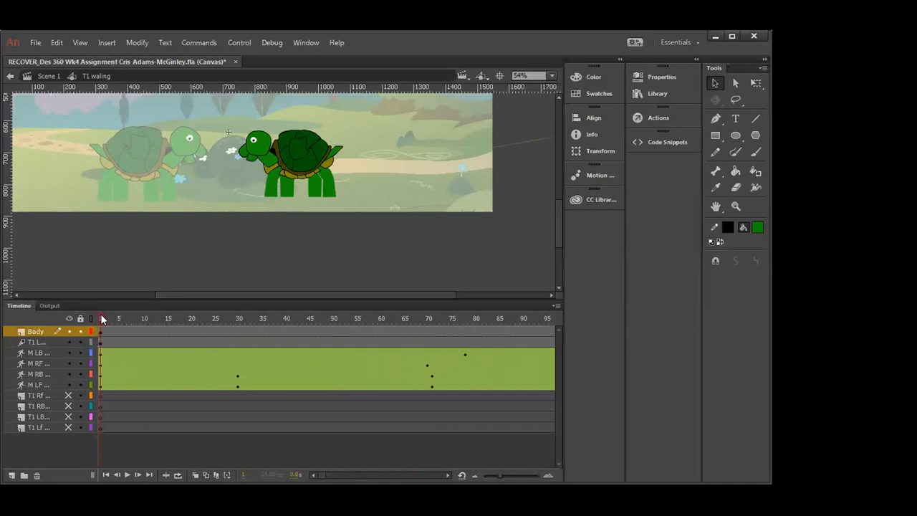
drag(101, 315, 267, 345)
click(360, 343)
drag(366, 340, 269, 346)
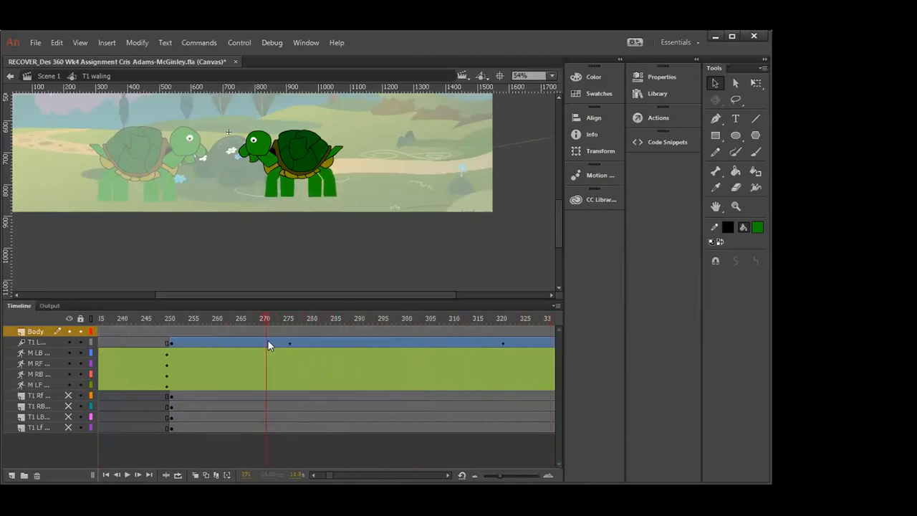
- Move the T1 L layer's tween start to frame 271, and insert frames on the T1 Rf layer until its keyframe also reaches frame 271
drag(170, 342, 266, 338)
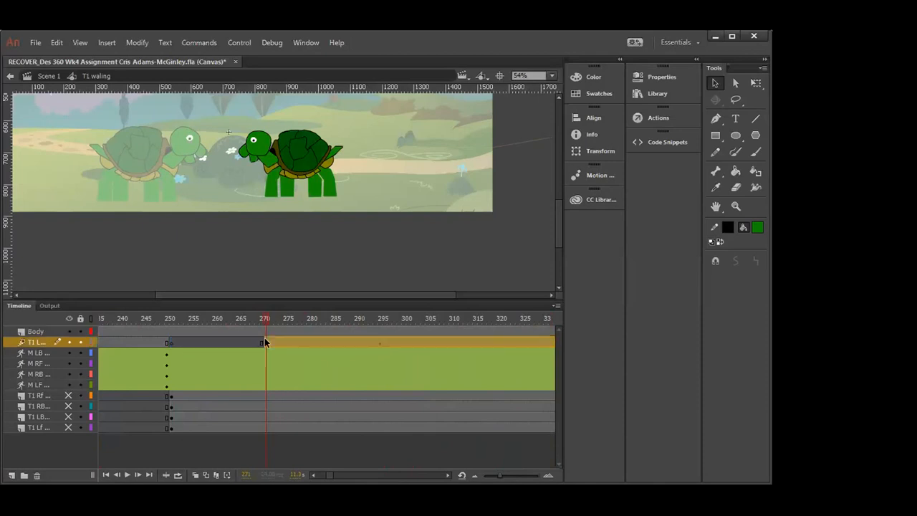
click(170, 399)
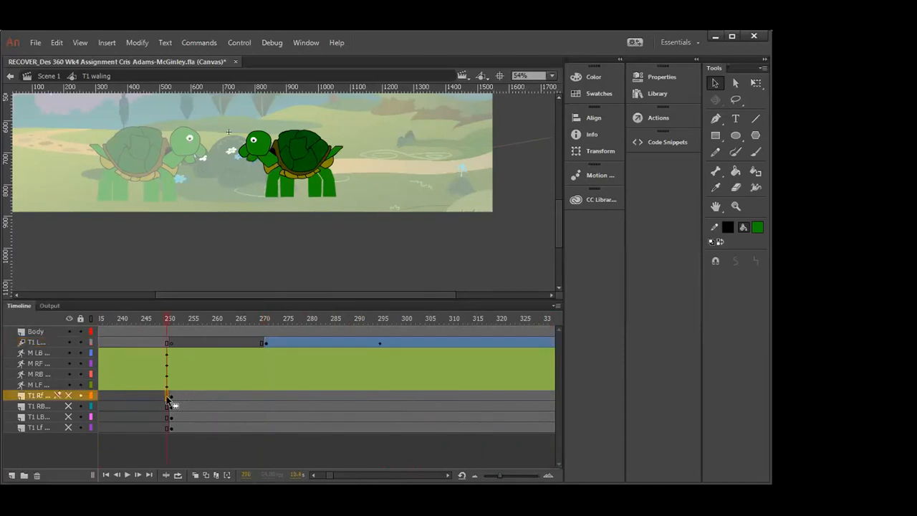
click(153, 397)
key(F5)
key(F5)
key(F5)
key(F5)
key(F5)
key(F5)
key(F5)
key(F5)
key(F5)
key(F5)
key(F5)
key(F5)
key(F5)
key(F5)
key(F5)
key(F5)
key(F5)
key(F5)
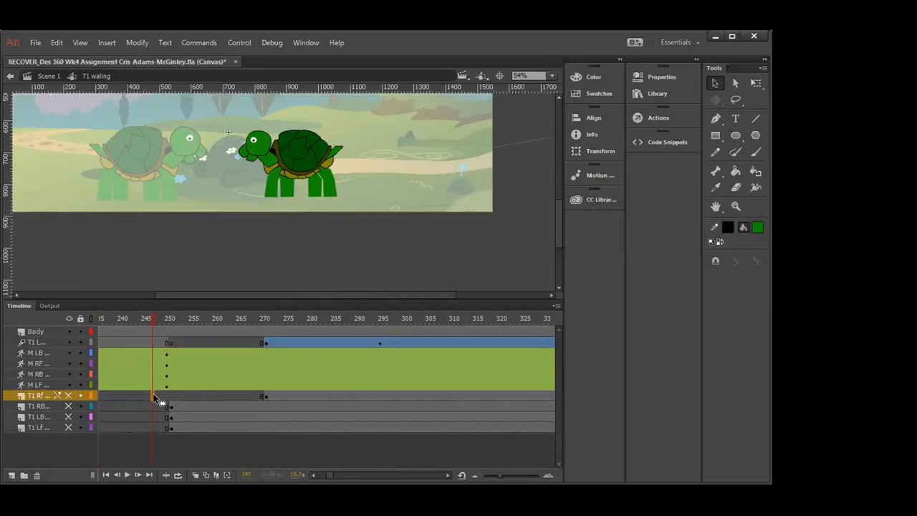
click(256, 396)
- Insert frames on the T1 RB layer at frame 248 until its keyframe reaches frame 271
click(158, 407)
key(F5)
key(F5)
key(F5)
key(F5)
key(F5)
key(F5)
key(F5)
key(F5)
key(F5)
key(F5)
key(F5)
key(F5)
key(F5)
key(F5)
key(F5)
key(F5)
key(F5)
key(F5)
key(F5)
key(F5)
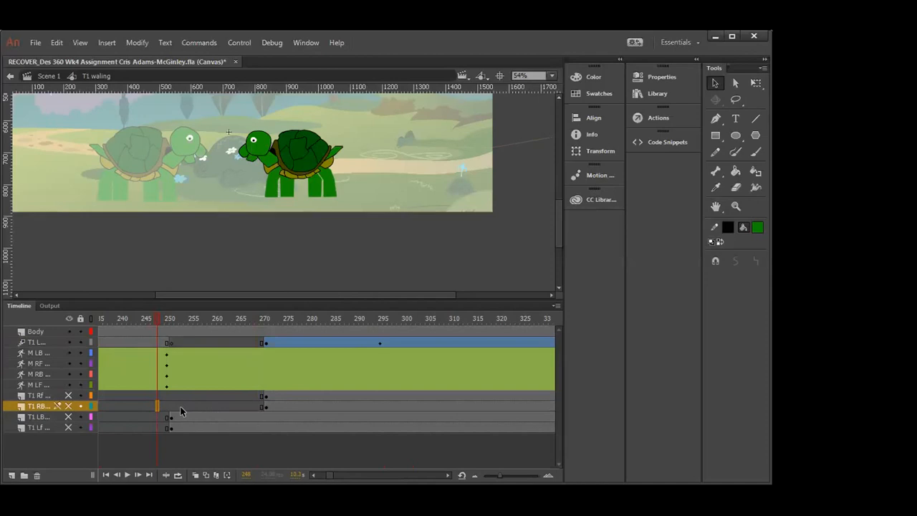
- Insert frames on the T1 LB layer at frame 247 until its keyframe reaches frame 271
click(152, 418)
key(F5)
key(F5)
key(F5)
key(F5)
key(F5)
key(F5)
key(F5)
key(F5)
key(F5)
key(F5)
key(F5)
key(F5)
key(F5)
key(F5)
key(F5)
key(F5)
key(F5)
key(F5)
key(F5)
key(F5)
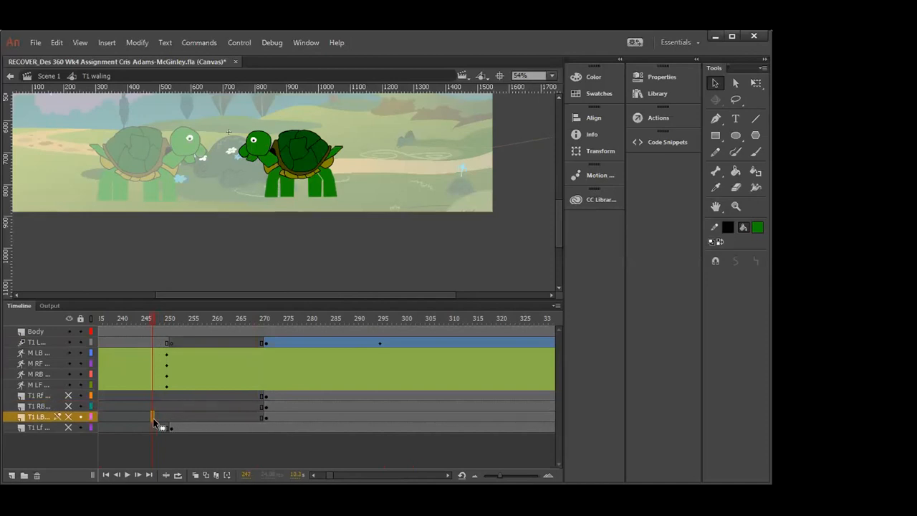
- Insert frames on the T1 Lf layer at frame 248 until its keyframe reaches frame 271
click(158, 428)
key(F5)
key(F5)
key(F5)
key(F5)
key(F5)
key(F5)
key(F5)
key(F5)
key(F5)
key(F5)
key(F5)
key(F5)
key(F5)
key(F5)
key(F5)
key(F5)
key(F5)
key(F5)
key(F5)
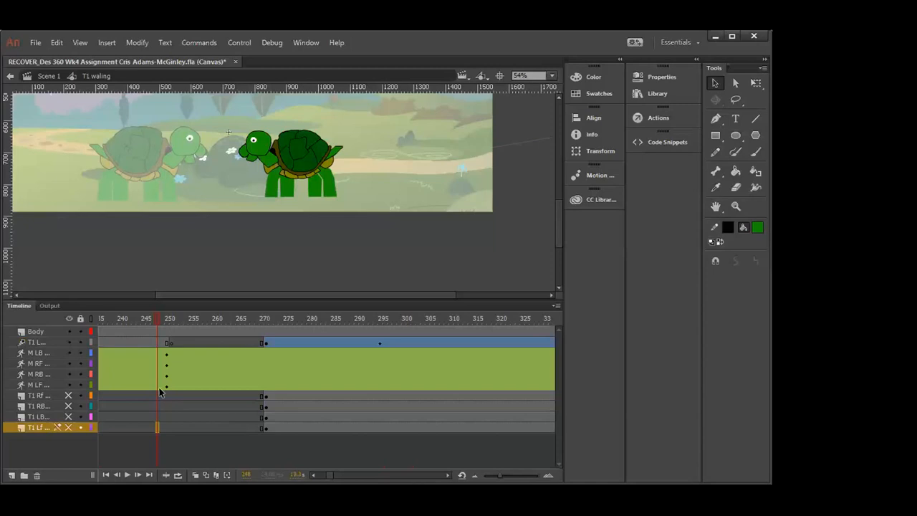
- Insert frames around frame 250 on the M LB, M RF, M RB and M LF layers, moving the first three layers' keyframes to about frame 271
click(159, 354)
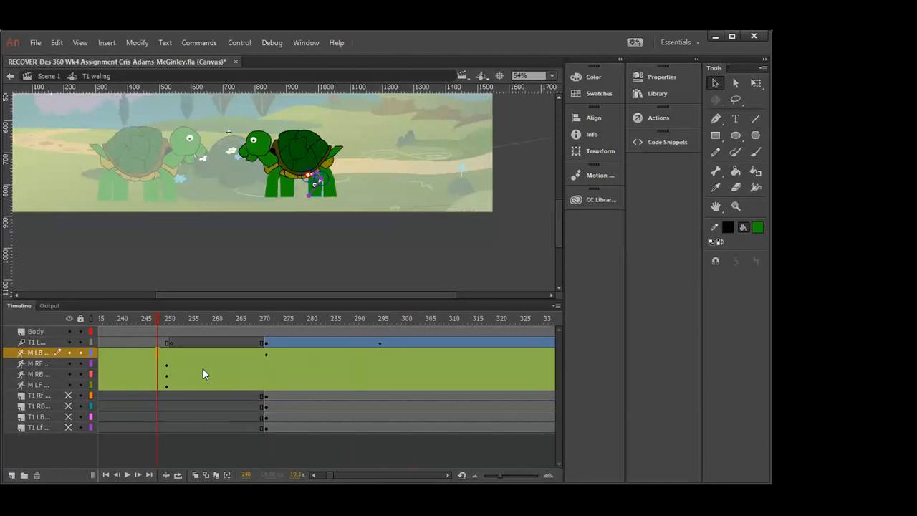
click(162, 364)
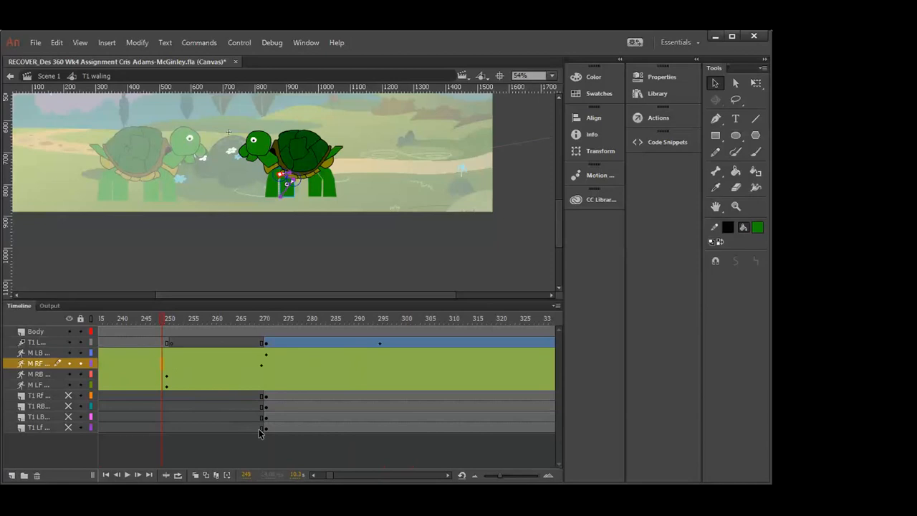
click(165, 374)
drag(165, 376, 186, 385)
click(193, 375)
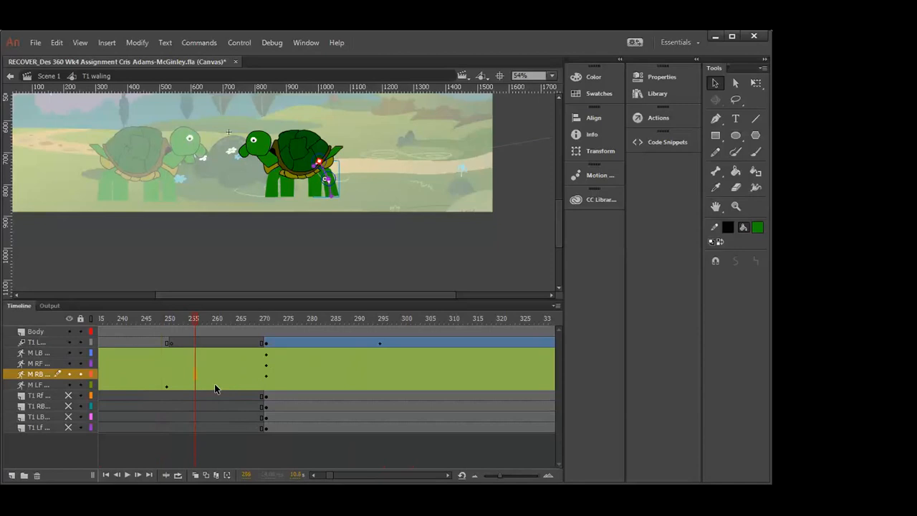
click(158, 386)
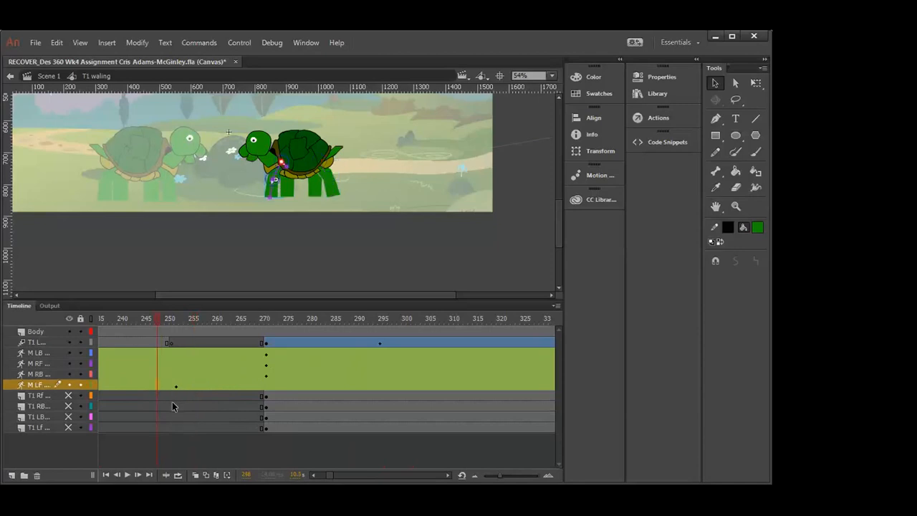
key(ctrl+z)
- Return to Scene 1 and scrub between about frames 270 and 330 to check the T1 turtle's legs and position
click(322, 263)
double_click(294, 242)
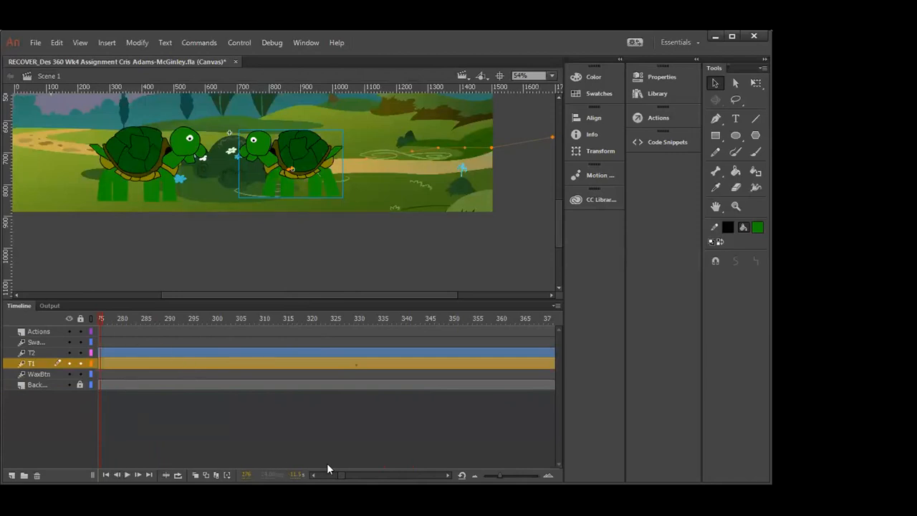
drag(337, 466, 332, 466)
drag(450, 320, 495, 372)
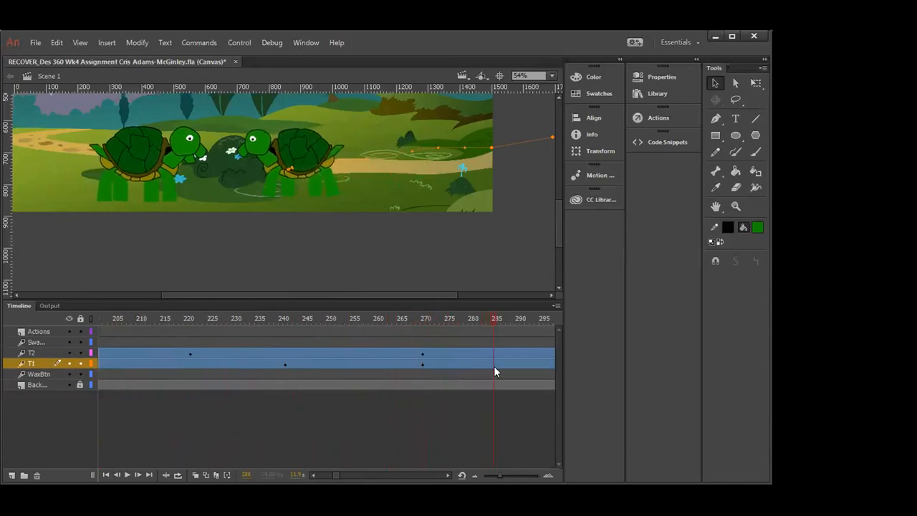
mouse_move(457, 373)
mouse_down()
mouse_move(430, 372)
mouse_move(455, 373)
mouse_up()
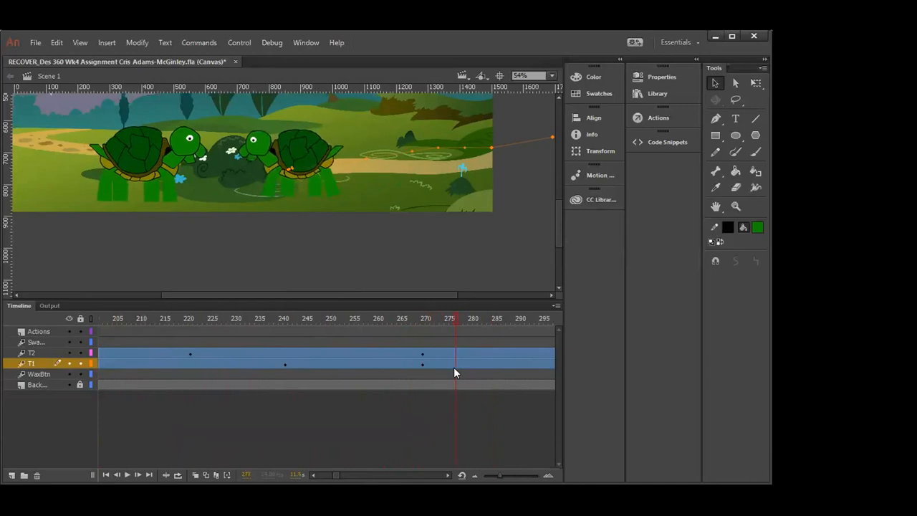
click(455, 367)
drag(453, 318, 432, 348)
drag(477, 342, 236, 329)
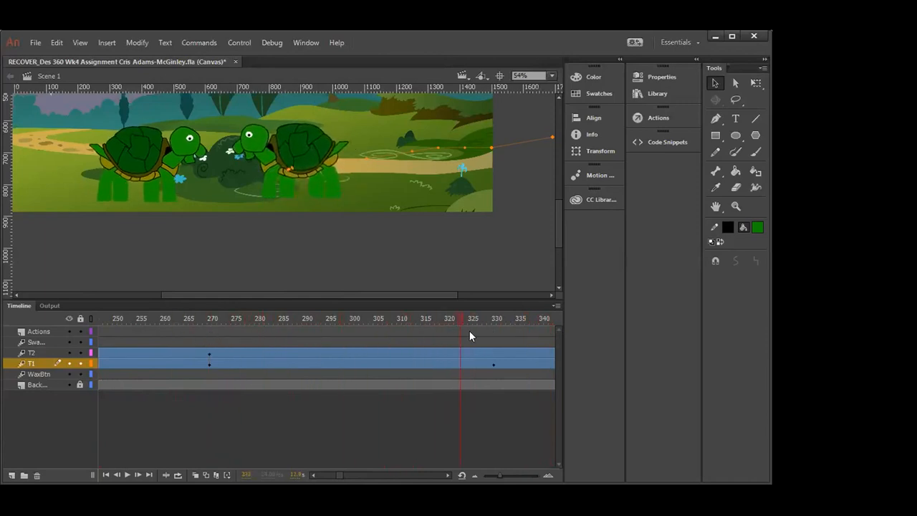
drag(491, 336, 242, 342)
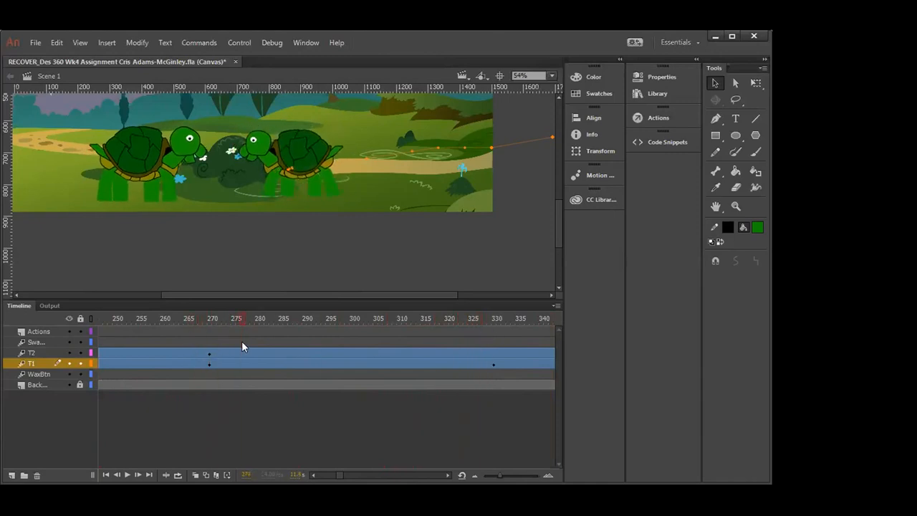
- Scrub Scene 1 around frame 280 to examine the T1 turtle's legs
drag(307, 343, 227, 345)
drag(299, 352, 200, 341)
mouse_move(277, 348)
mouse_down()
mouse_move(167, 334)
mouse_move(262, 340)
mouse_up()
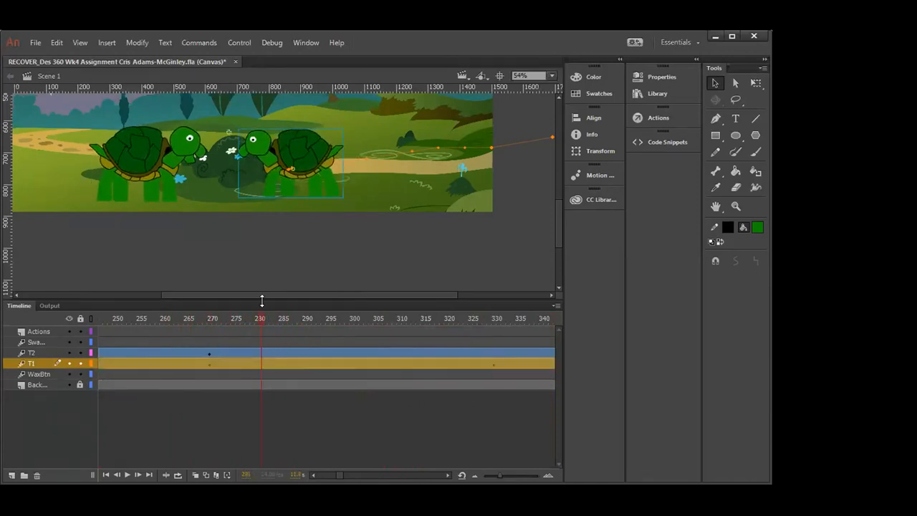
- Open the T1 waling symbol, extend the T1 L… layer's motion tween back to start at frame 251, and check frame 271
double_click(316, 150)
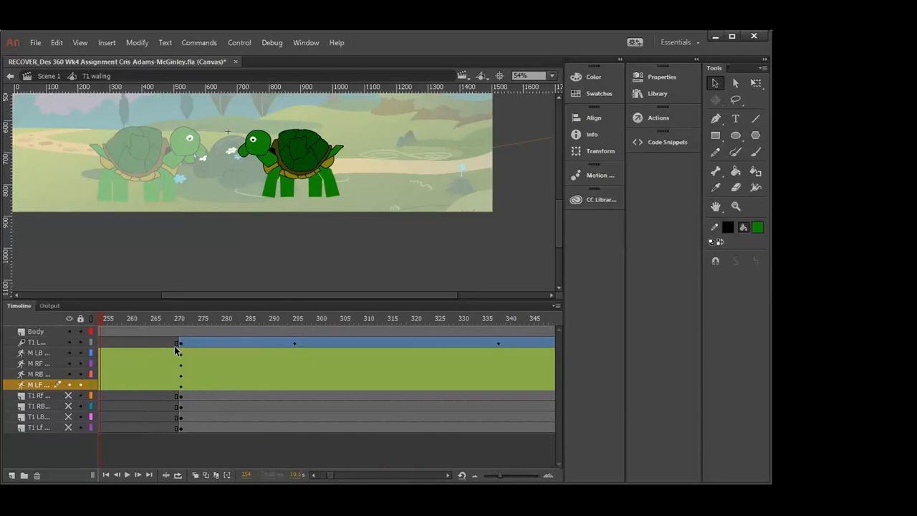
drag(179, 345, 343, 343)
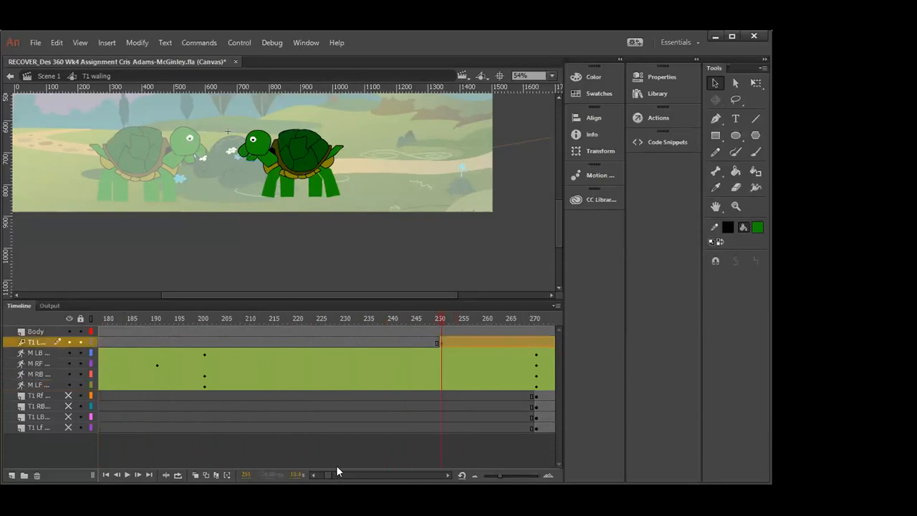
mouse_move(327, 473)
mouse_down()
mouse_move(385, 471)
mouse_move(328, 467)
mouse_up()
drag(186, 322, 118, 331)
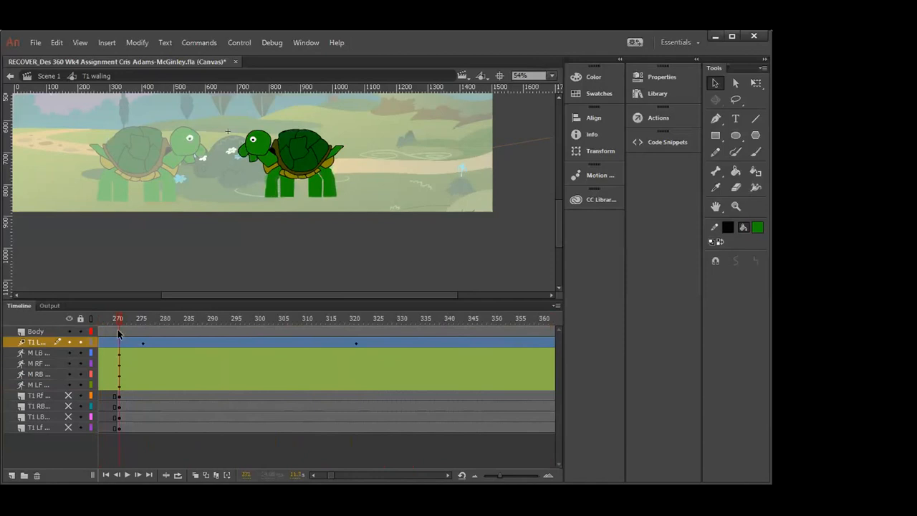
- Return to Scene 1 and scrub between about frames 281 and 423 to check the T1 turtle's movement
double_click(323, 241)
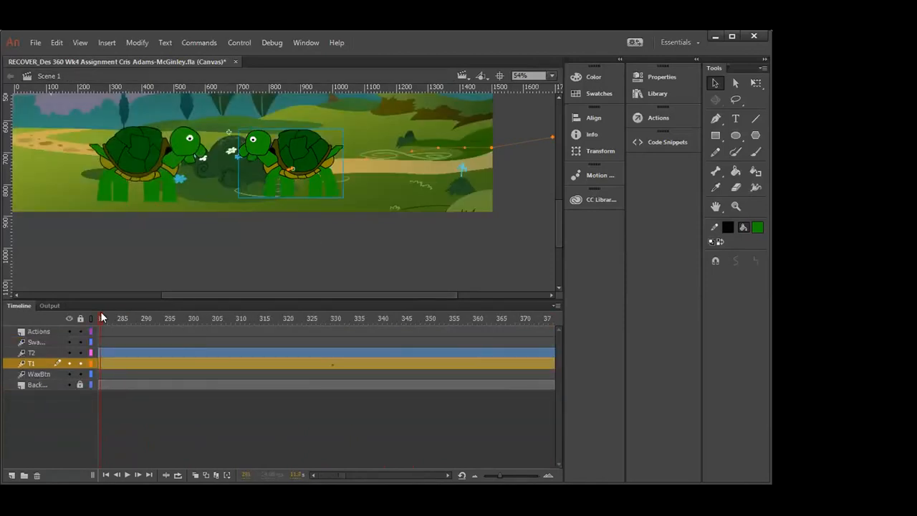
drag(100, 317, 202, 367)
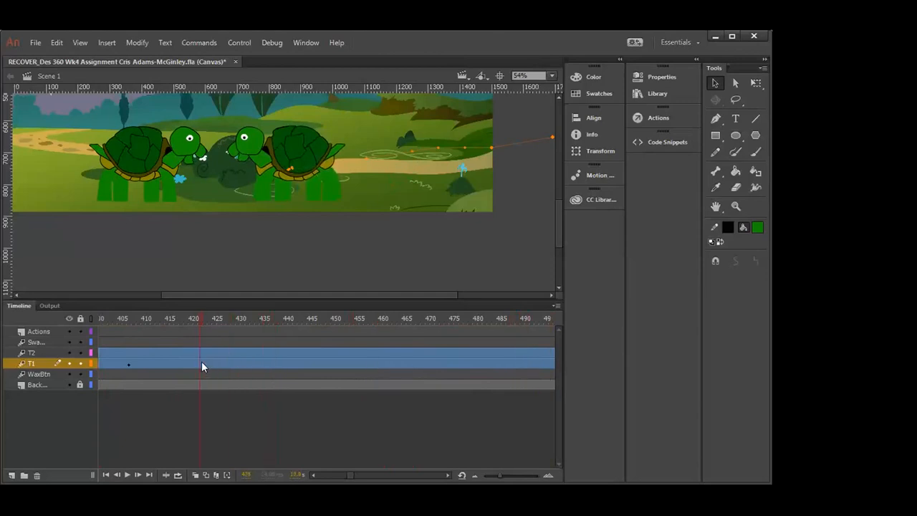
drag(129, 368, 125, 368)
drag(98, 364, 133, 362)
click(132, 362)
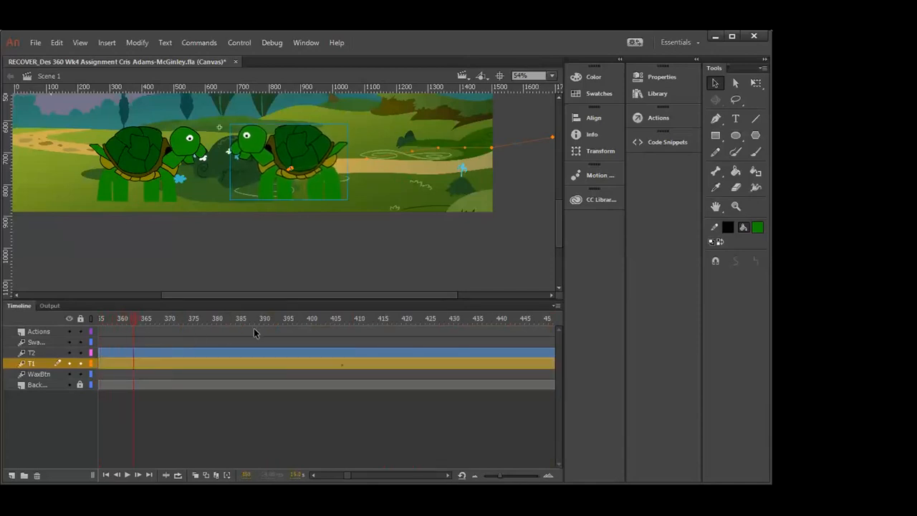
- Zoom in on the T1 turtle's legs to 164% and compare them between frames 363 and 297
scroll(291, 240, up, 5)
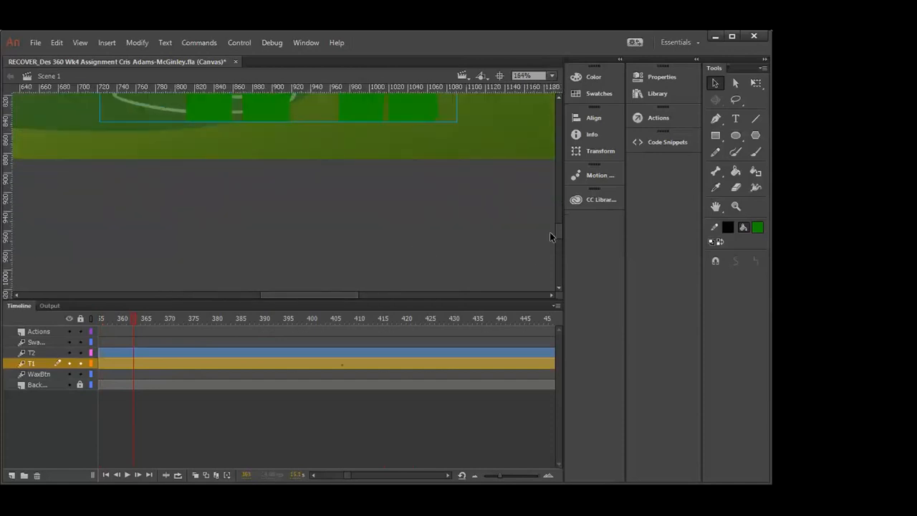
click(559, 95)
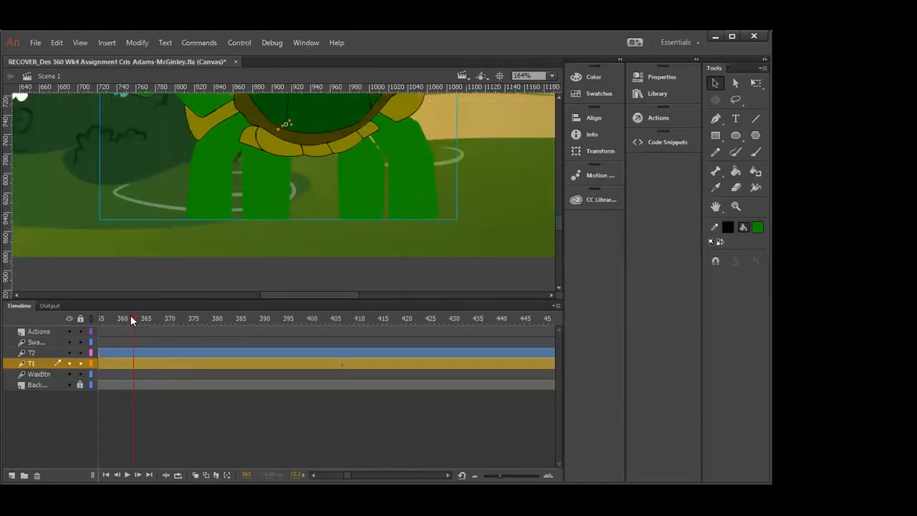
drag(130, 315, 201, 328)
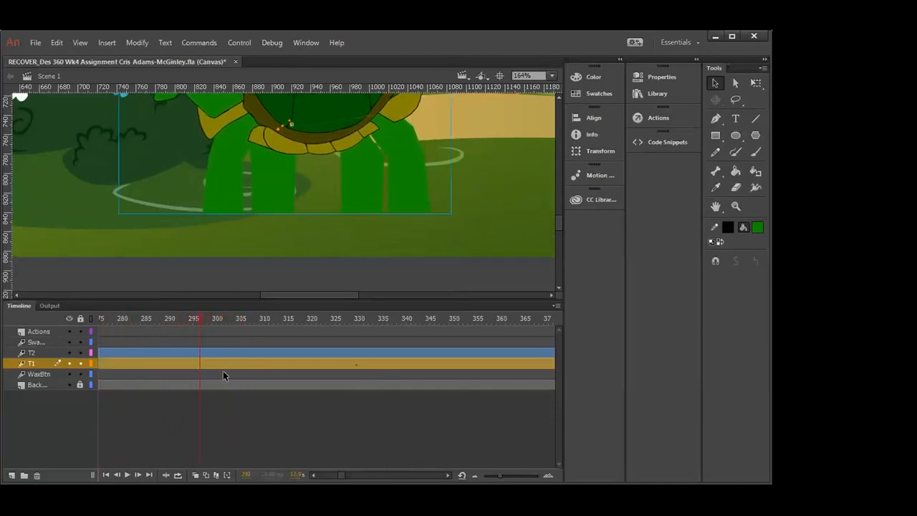
click(208, 276)
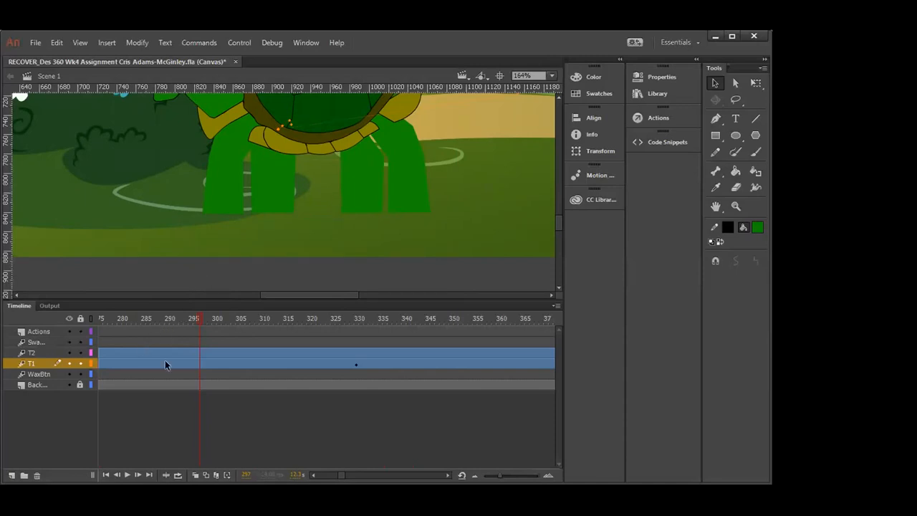
- Open the T1 waling symbol and examine the turtle's leg pose around frame 298
double_click(308, 118)
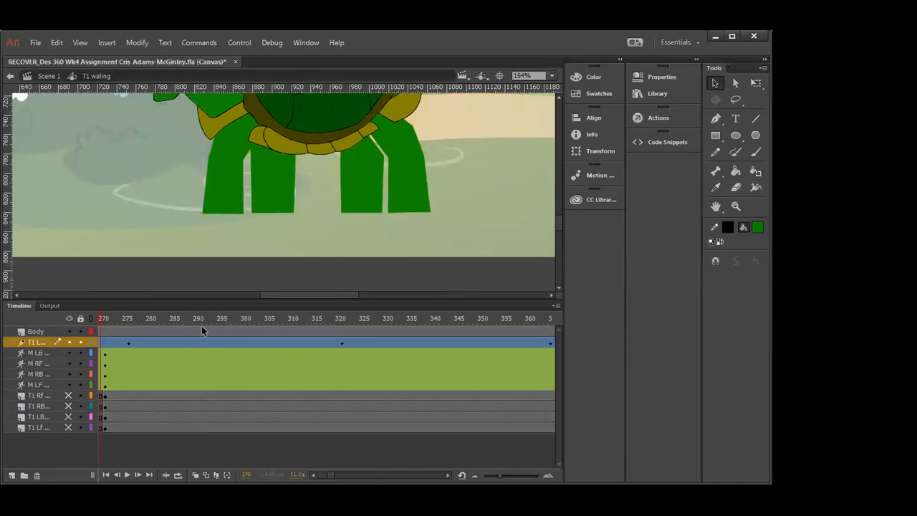
click(233, 321)
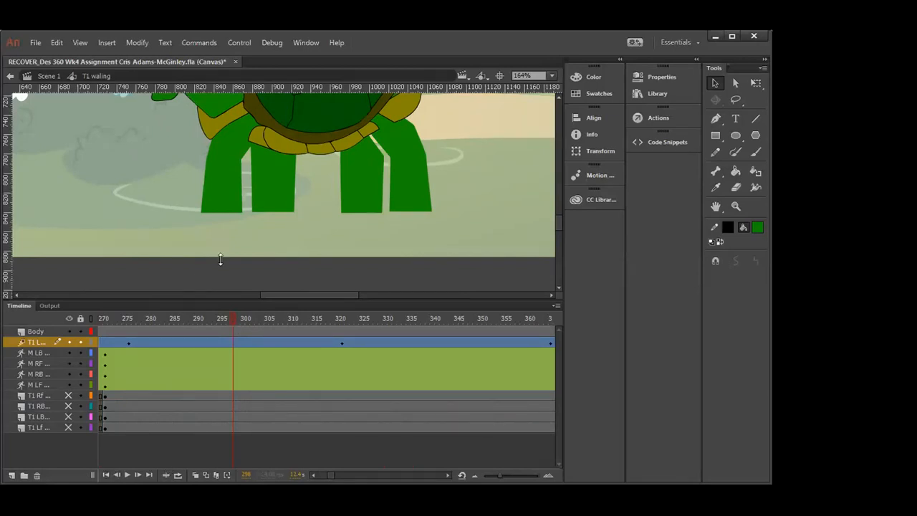
drag(230, 318, 470, 334)
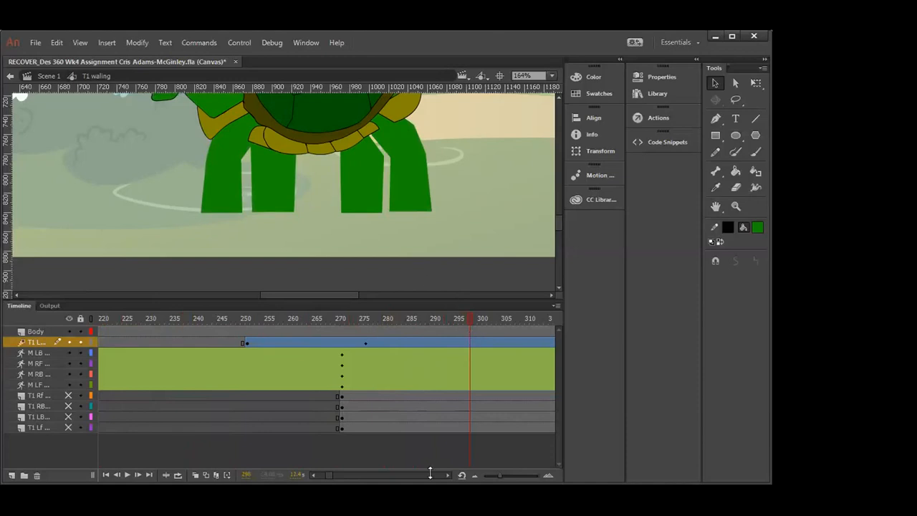
click(449, 471)
click(449, 472)
click(449, 471)
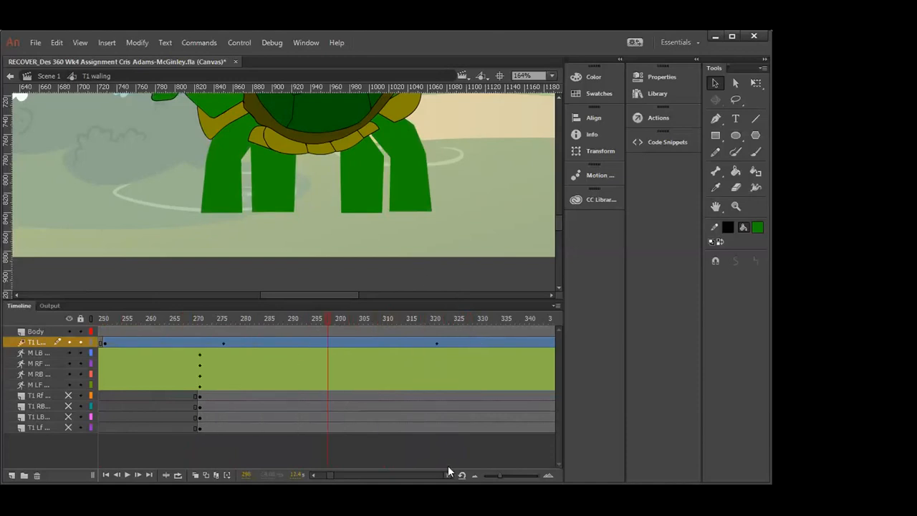
click(448, 471)
click(449, 471)
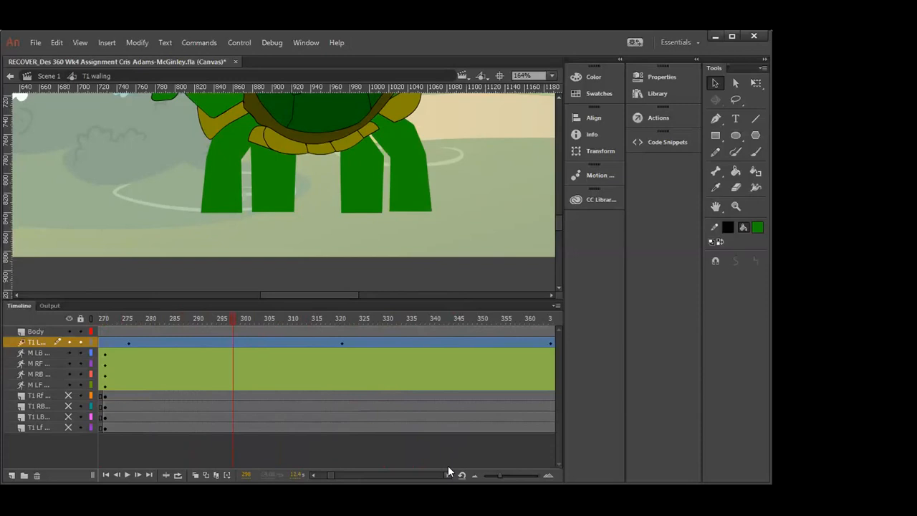
- Scrub the symbol between about frames 236 and 298 and inspect the M LB leg's bone pose at frame 298
drag(233, 316, 227, 317)
drag(225, 318, 154, 318)
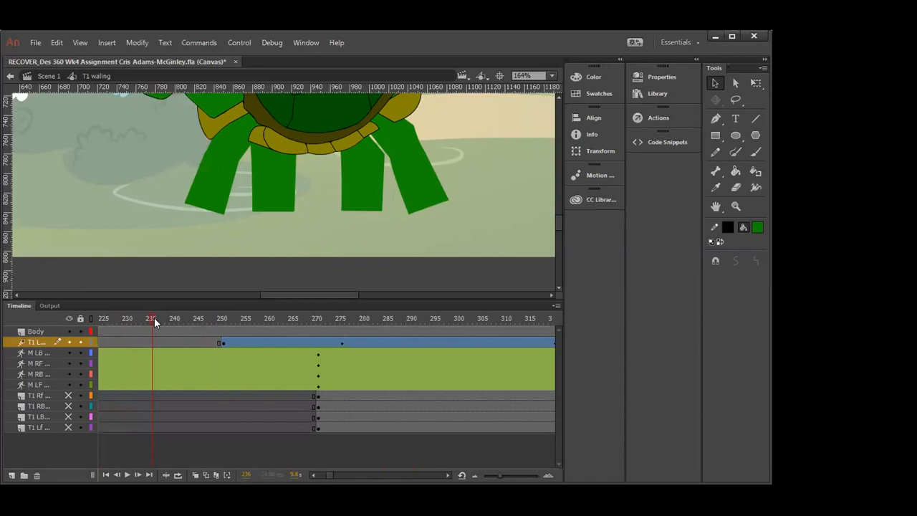
drag(155, 317, 445, 318)
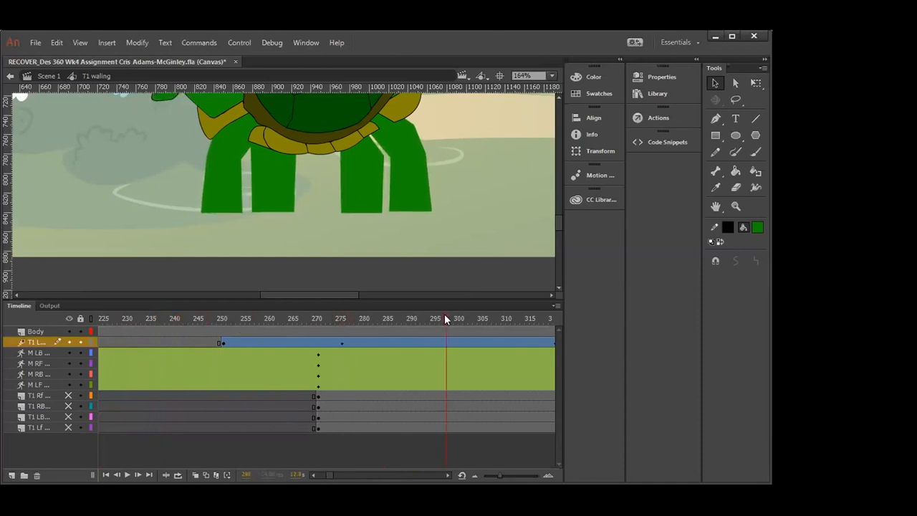
click(448, 470)
click(449, 469)
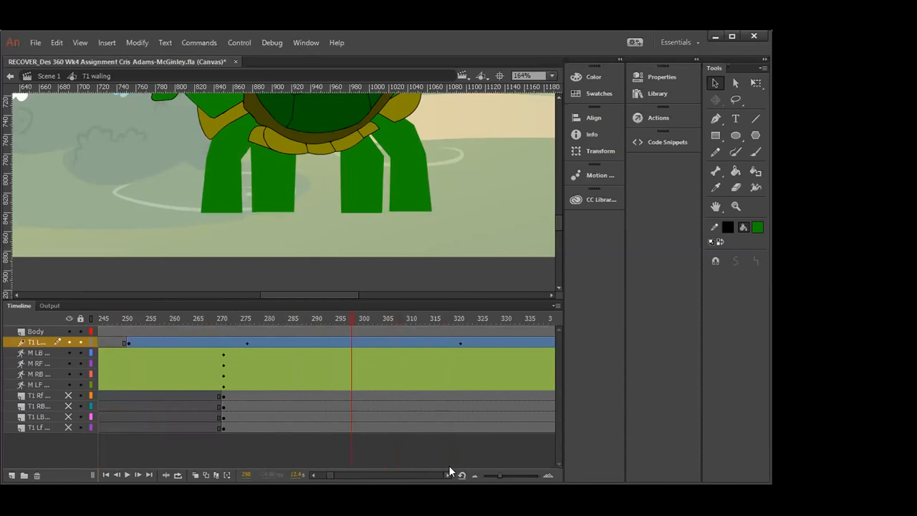
click(448, 469)
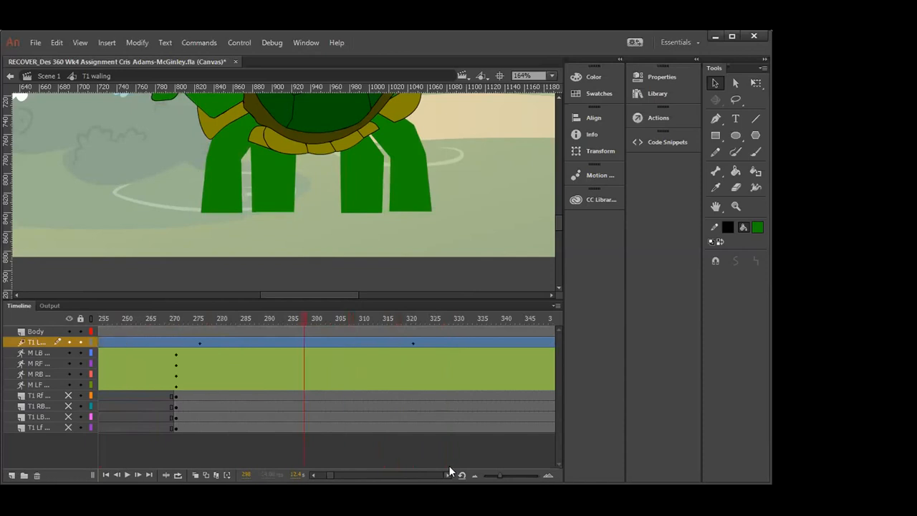
click(304, 351)
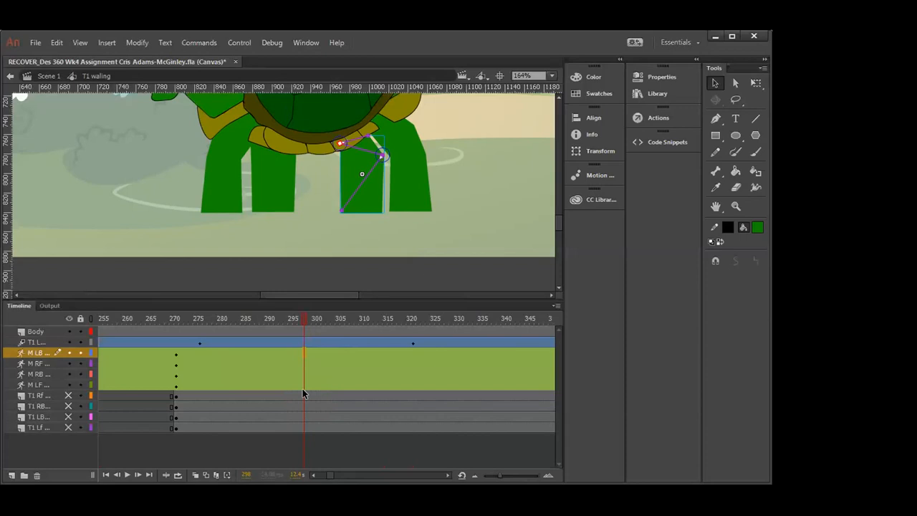
click(199, 274)
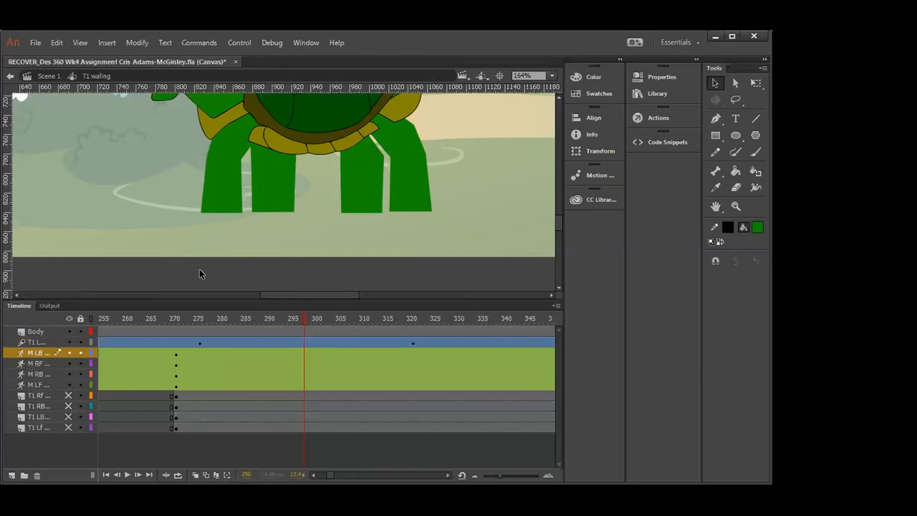
- Return to Scene 1 and examine the T1 turtle's legs and timeline around frame 297
double_click(199, 270)
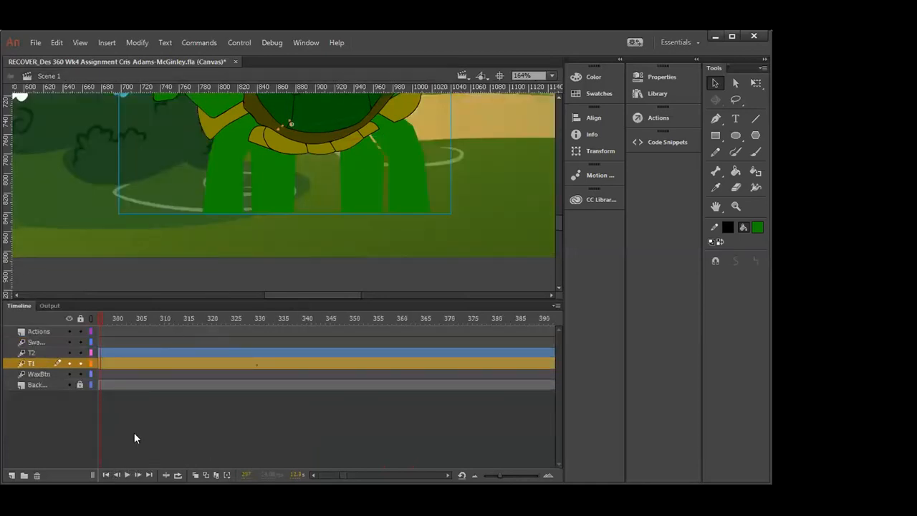
click(313, 471)
click(313, 471)
click(313, 471)
click(313, 471)
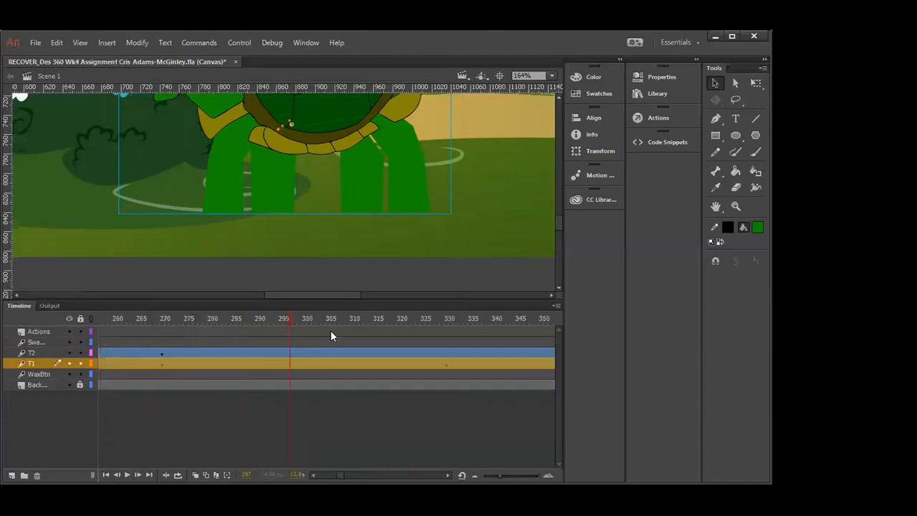
- Reopen the T1 waling symbol and compare the leg poses between frames 270 and 297
double_click(304, 103)
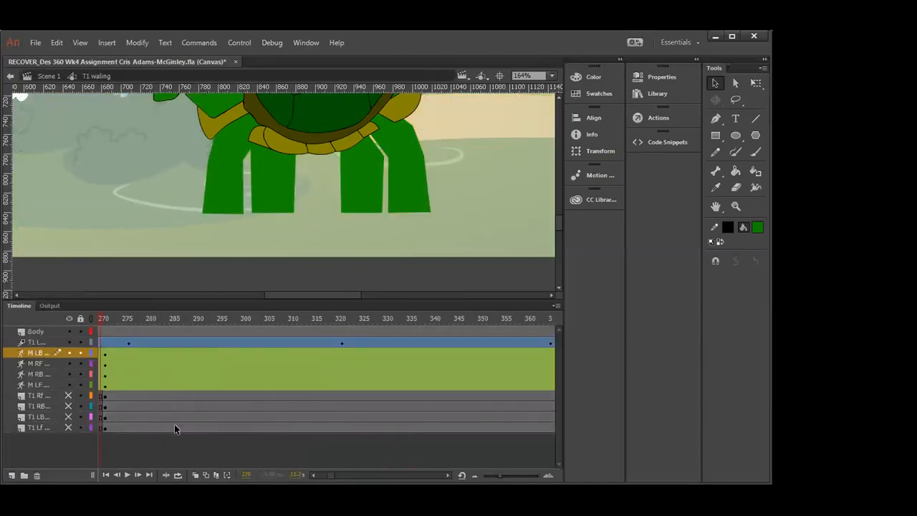
drag(103, 315, 229, 316)
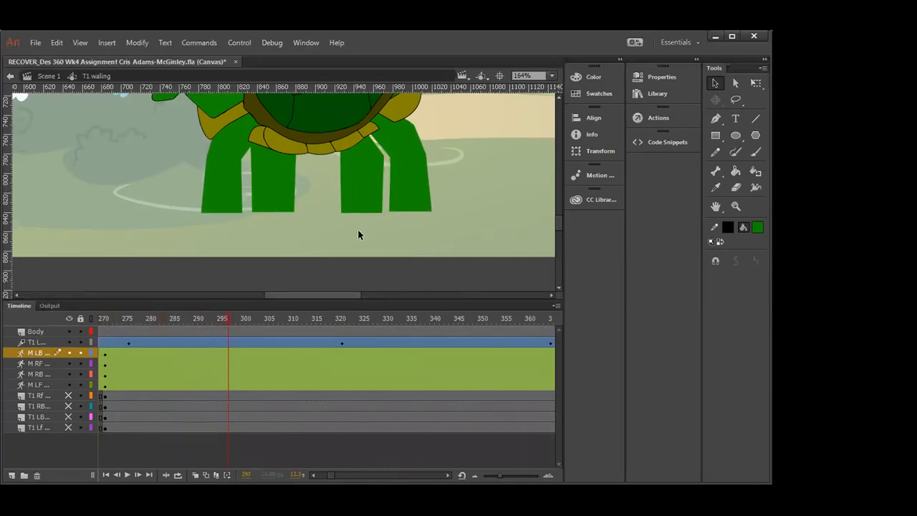
drag(228, 322, 100, 336)
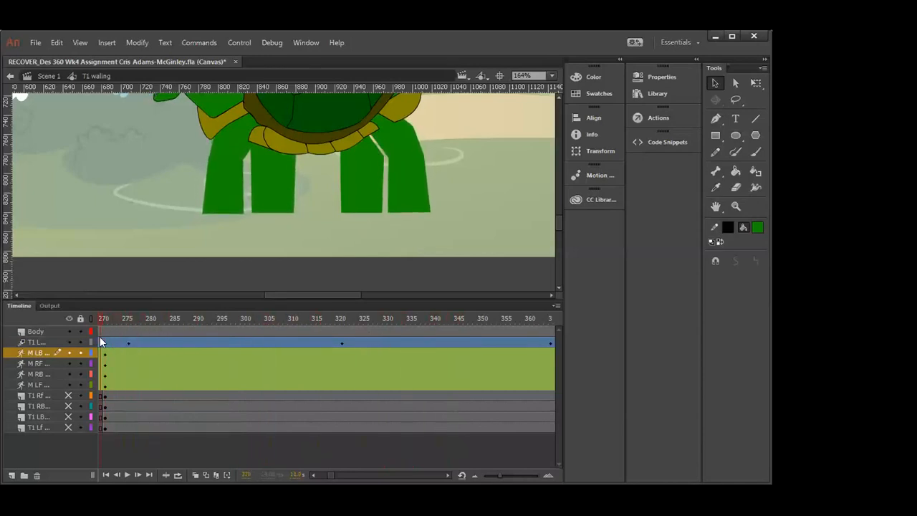
- Show the hidden T1 Rf, T1 RB, T1 LB and T1 Lf layers and check the legs up to about frame 274
click(68, 396)
click(68, 408)
click(67, 417)
click(68, 427)
drag(100, 315, 357, 364)
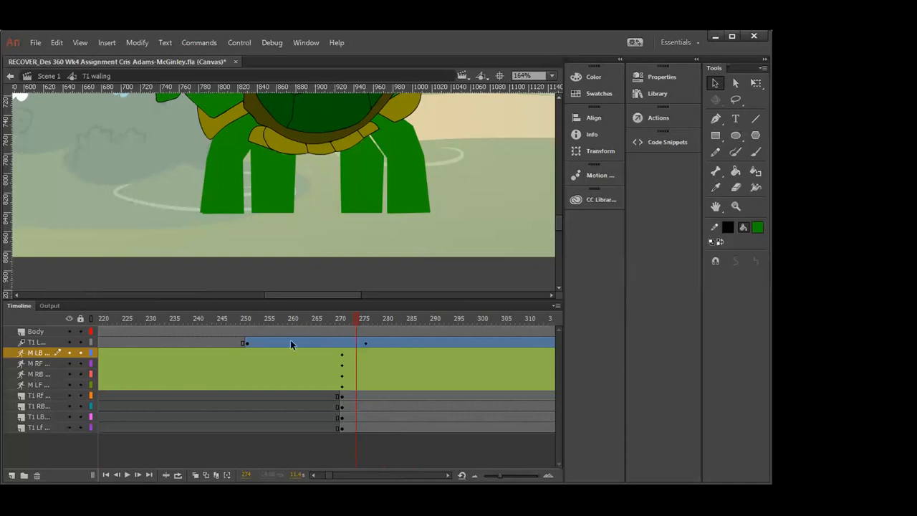
- Insert frames around frame 270 on the T1 Rf layer until its keyframe reaches about frame 279
click(337, 397)
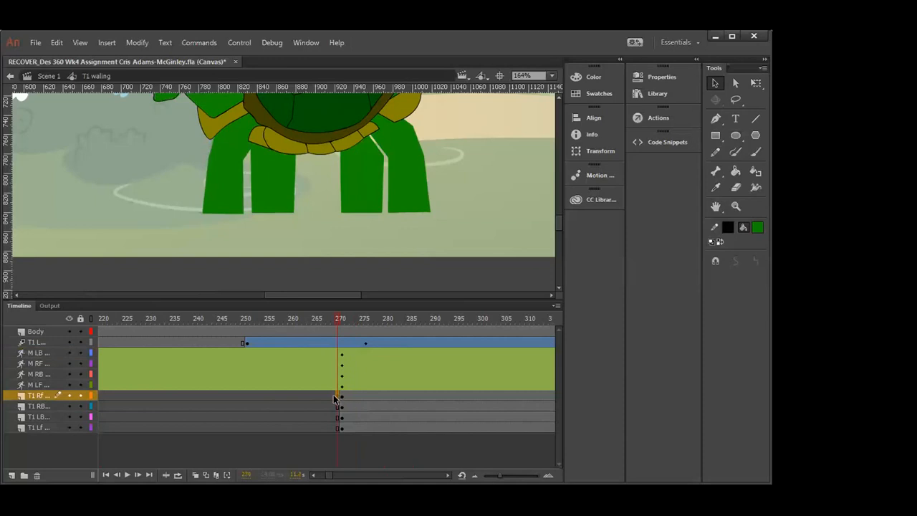
click(330, 397)
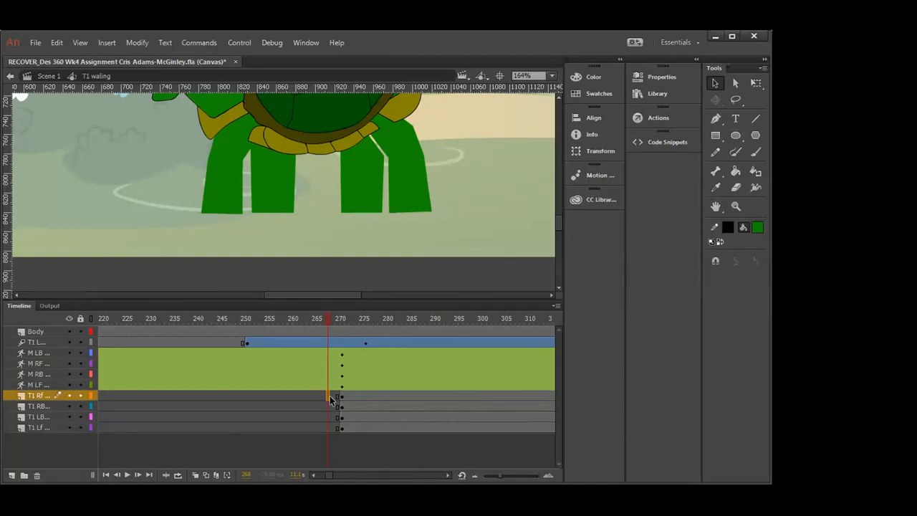
drag(329, 396, 342, 379)
drag(445, 318, 403, 322)
mouse_move(318, 327)
mouse_down()
mouse_move(300, 323)
mouse_move(475, 306)
mouse_move(316, 319)
mouse_up()
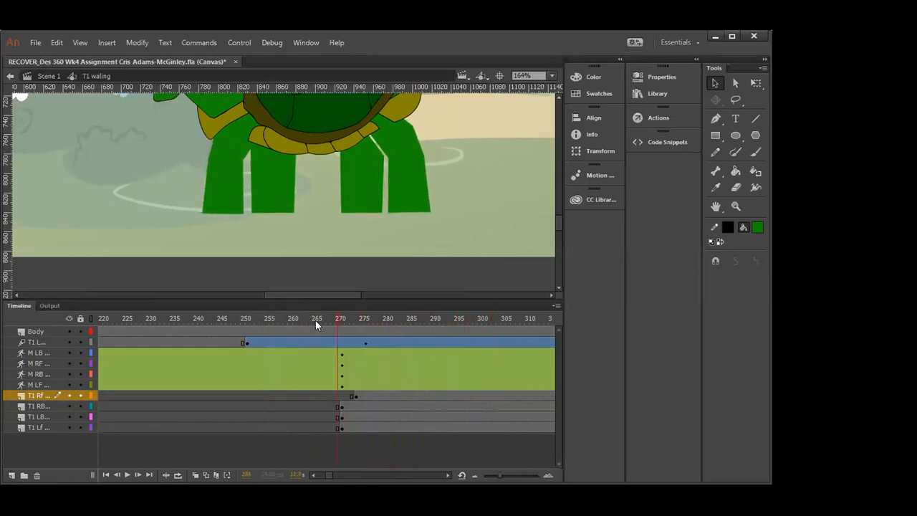
click(342, 396)
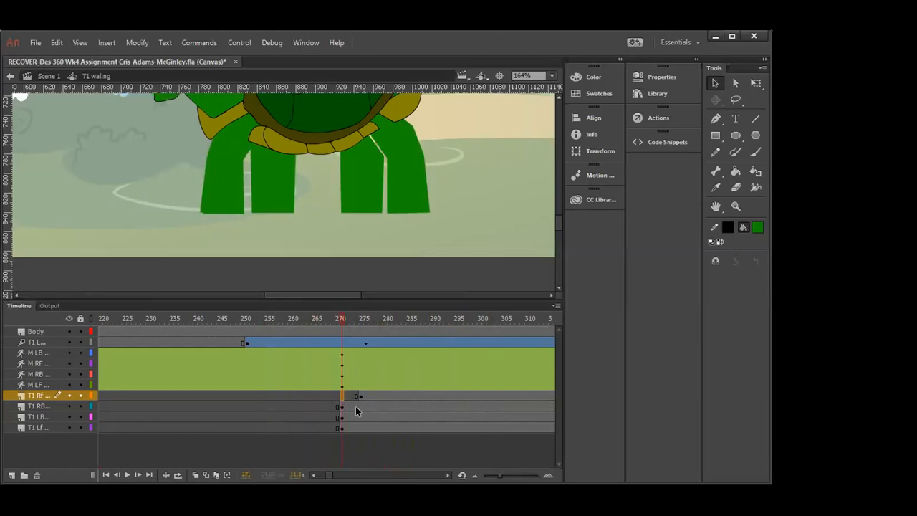
key(F5)
drag(342, 314, 406, 397)
click(403, 395)
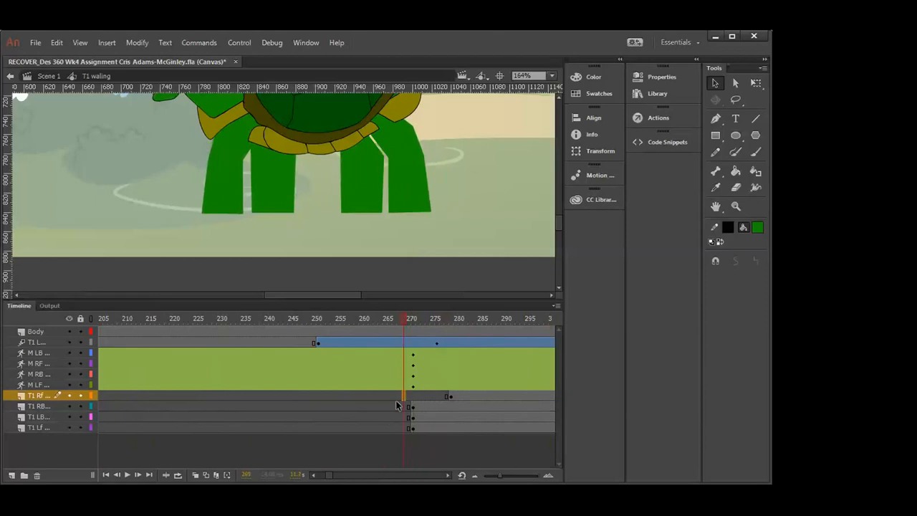
- Scrub the symbol around frames 269 to 277 to check how the leg layers line up
click(448, 471)
click(448, 471)
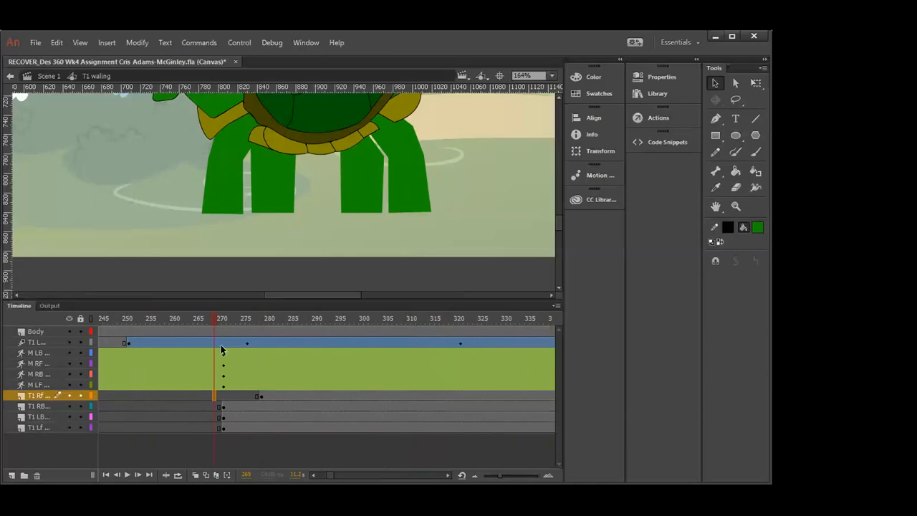
drag(212, 324, 392, 354)
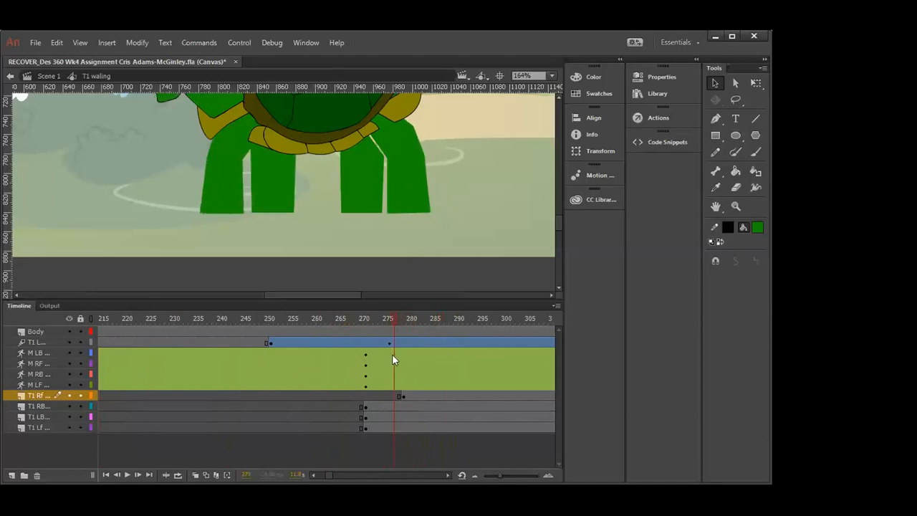
- Insert frames around frame 268 on the T1 RB layer until its keyframe reaches about frame 278
click(345, 407)
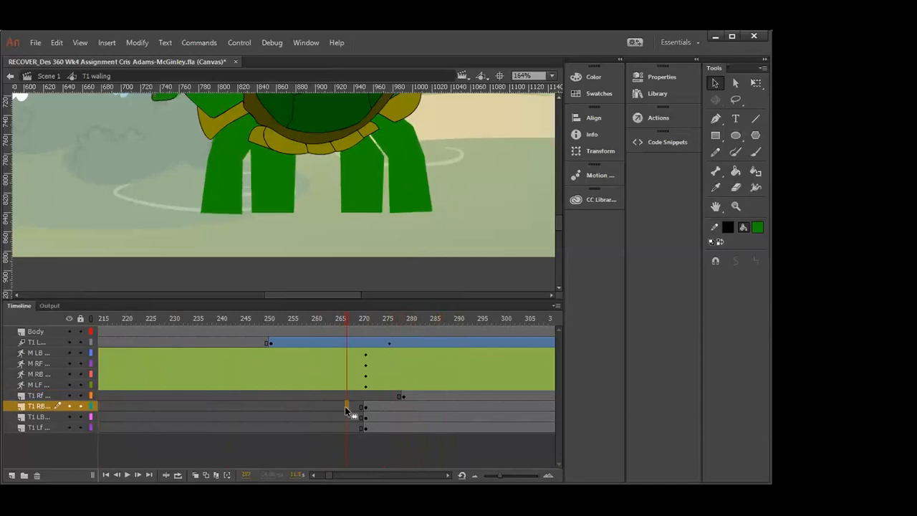
mouse_move(345, 406)
mouse_down()
mouse_move(360, 407)
mouse_move(362, 397)
mouse_move(364, 408)
mouse_move(354, 405)
mouse_up()
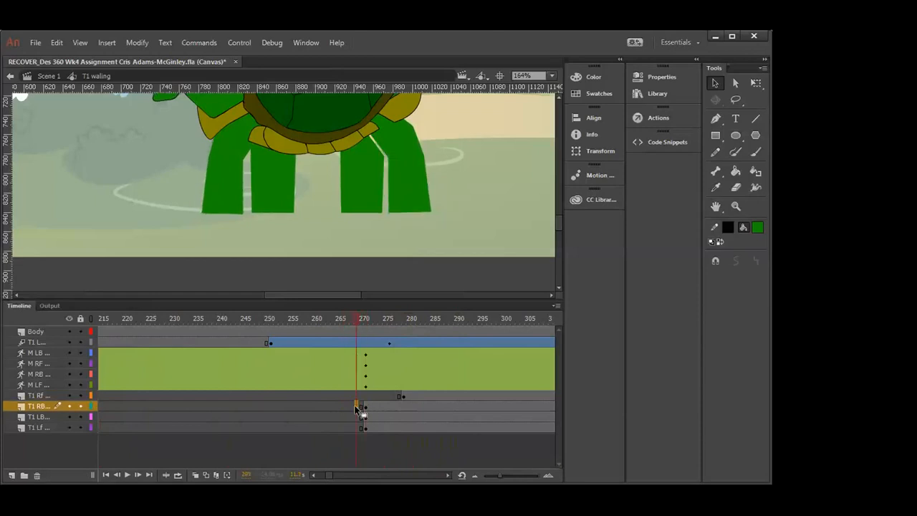
key(F5)
key(F5)
key(F5)
key(F5)
key(F5)
key(F5)
- Insert frames around frame 267 on the T1 LB layer until its keyframe lines up with the T1 RB keyframe
click(352, 417)
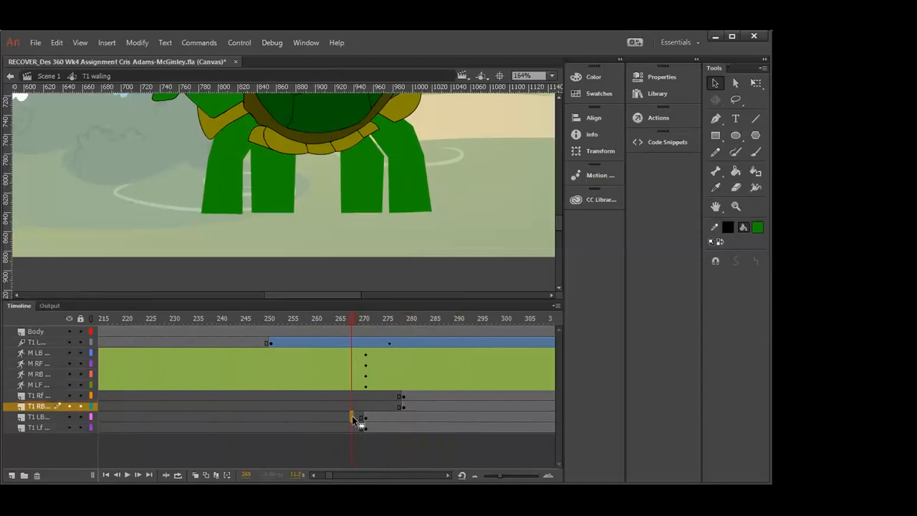
key(F5)
key(F5)
key(F5)
key(F5)
key(F5)
key(F5)
- Insert frames around frame 268 on the T1 Lf layer until its keyframe aligns with the other three leg layers
click(356, 427)
key(F5)
key(F5)
key(F5)
key(F5)
key(F5)
key(F5)
key(F5)
key(F5)
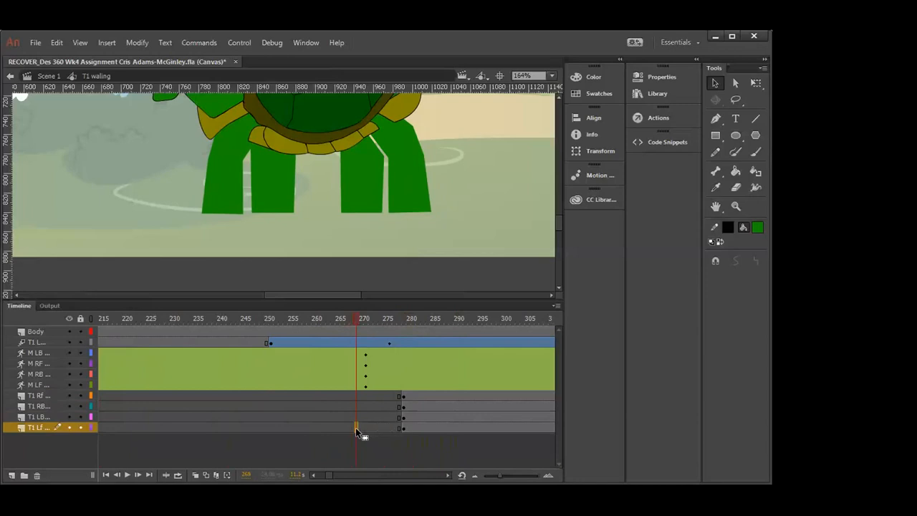
- Step and scrub through frames 268 to 272 to check the aligned leg layers
click(354, 319)
key(period)
key(period)
key(period)
key(period)
mouse_move(363, 320)
mouse_down()
mouse_move(153, 307)
mouse_move(456, 308)
mouse_move(370, 308)
mouse_up()
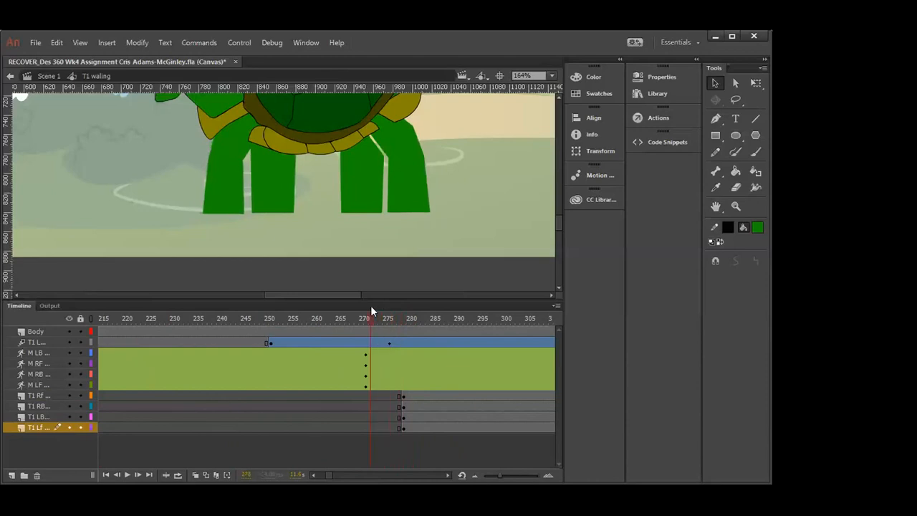
- Remove the trailing frames of the T1 Rf, T1 RB, T1 LB and T1 Lf layers through frame 934
drag(389, 394, 334, 430)
right_click(334, 430)
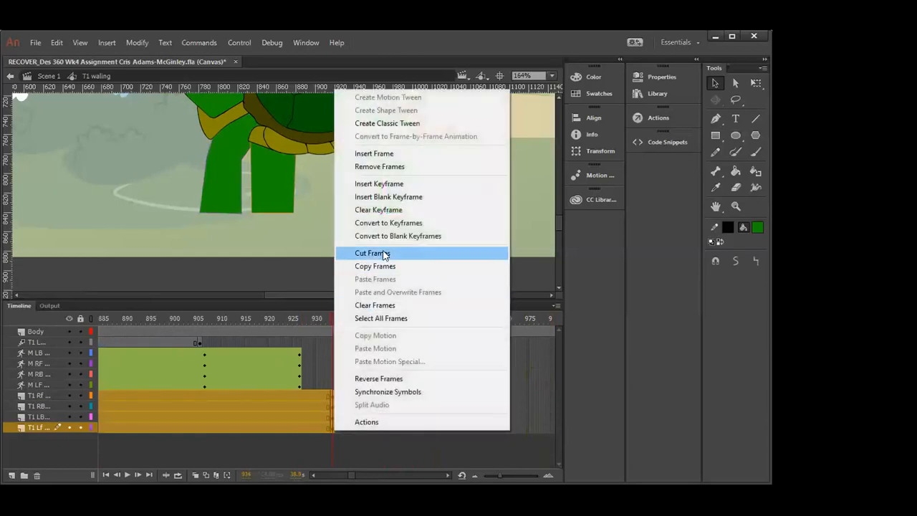
click(373, 169)
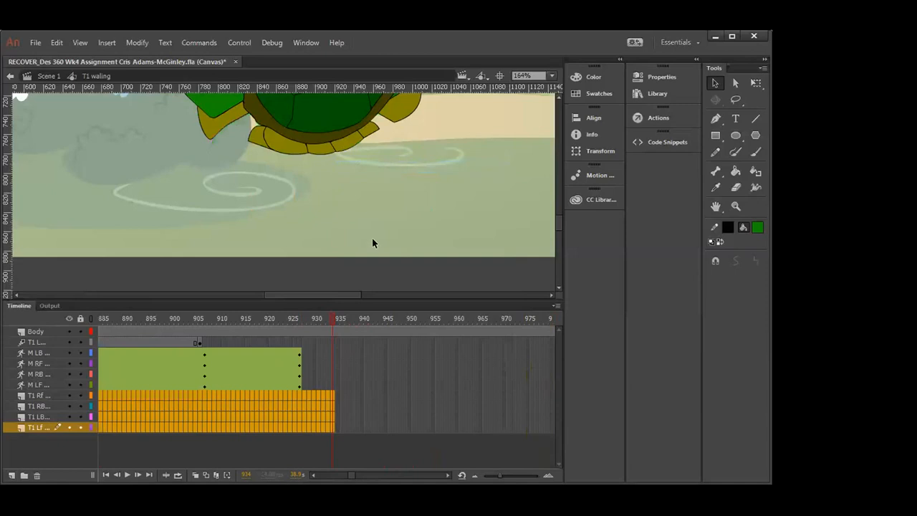
- Scrub the walking symbol back to about frame 46 to check the legs, and return to Scene 1
click(346, 363)
drag(346, 318, 96, 315)
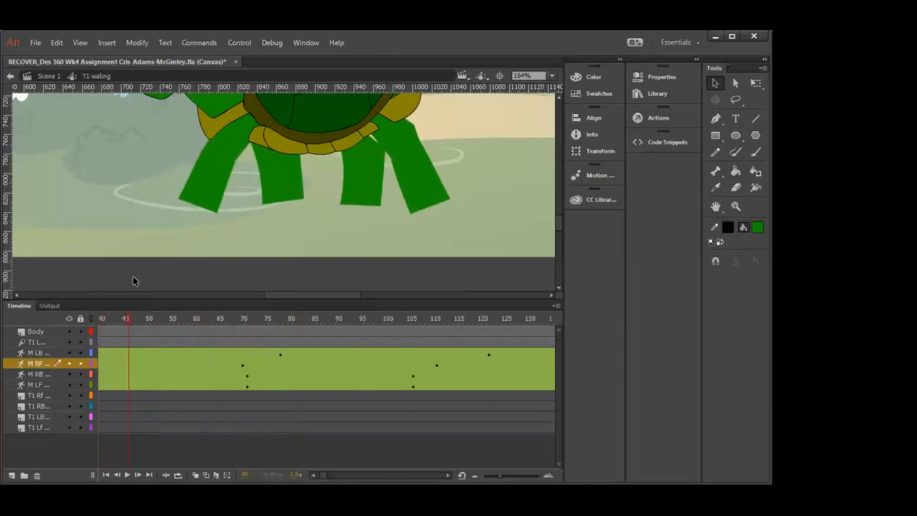
double_click(132, 281)
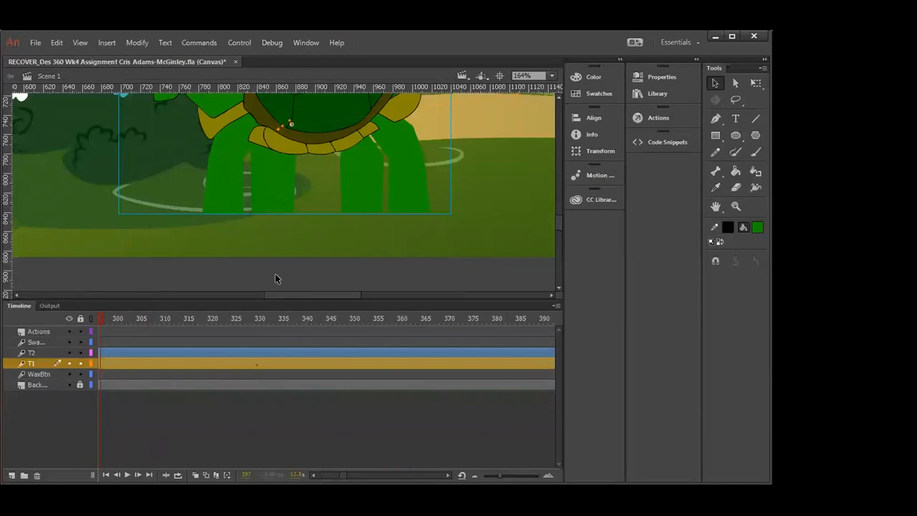
- Play Scene 1 from frame 1 with the whole background in view to check the turtles' walk
click(106, 471)
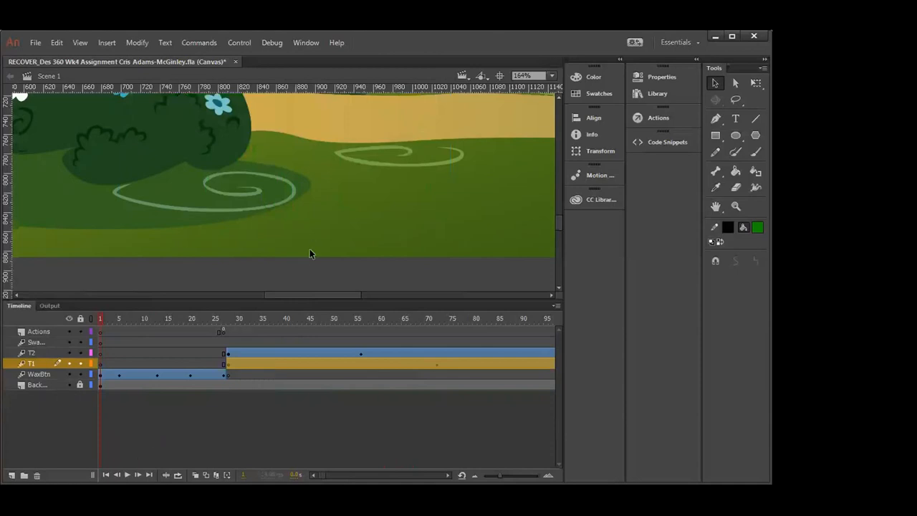
click(303, 270)
scroll(303, 270, down, 5)
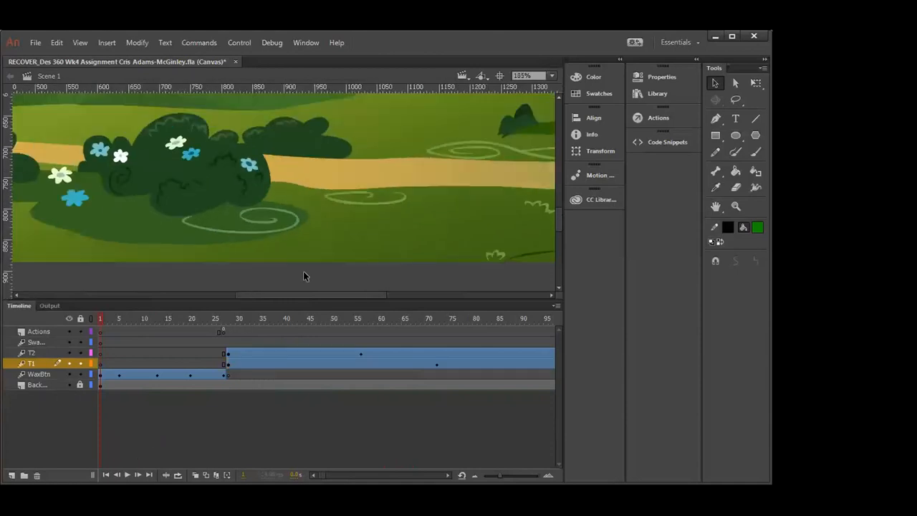
scroll(303, 271, down, 2)
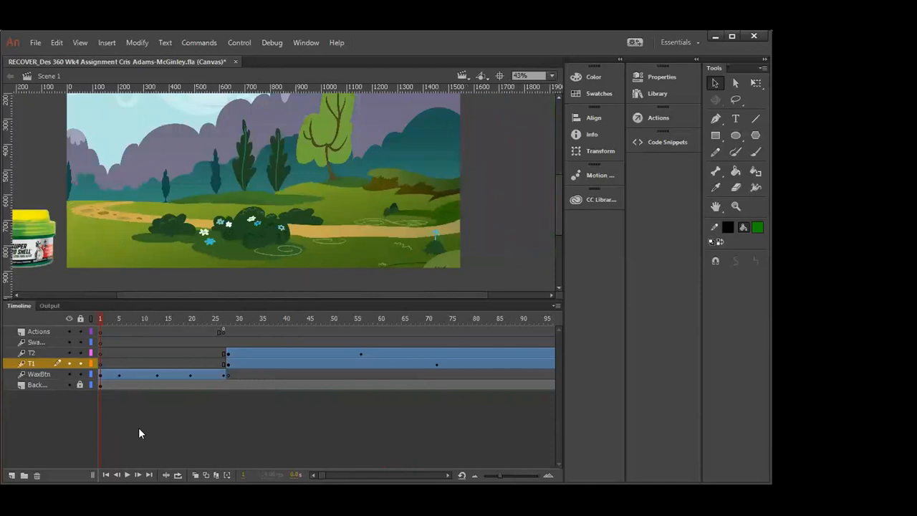
click(127, 470)
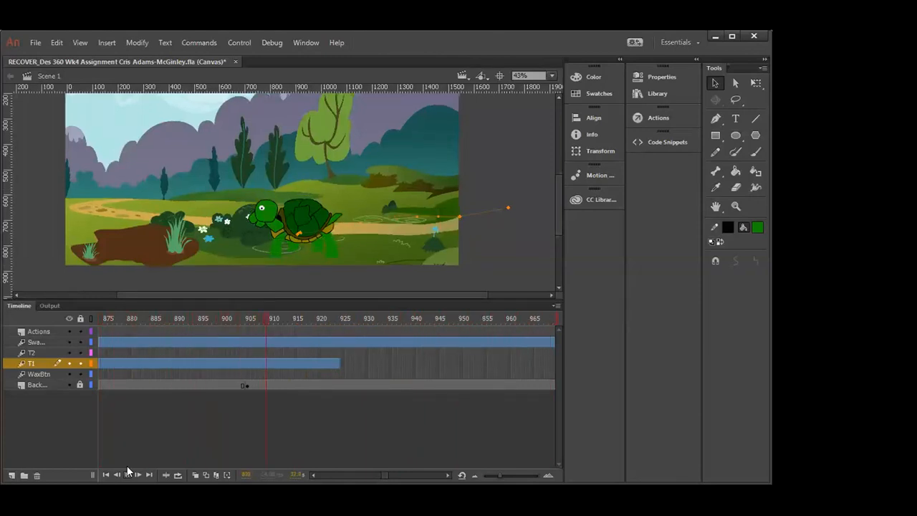
click(128, 471)
- Move the T1 turtle a short distance toward the swamp at frame 736
drag(491, 316, 565, 341)
drag(478, 331, 465, 352)
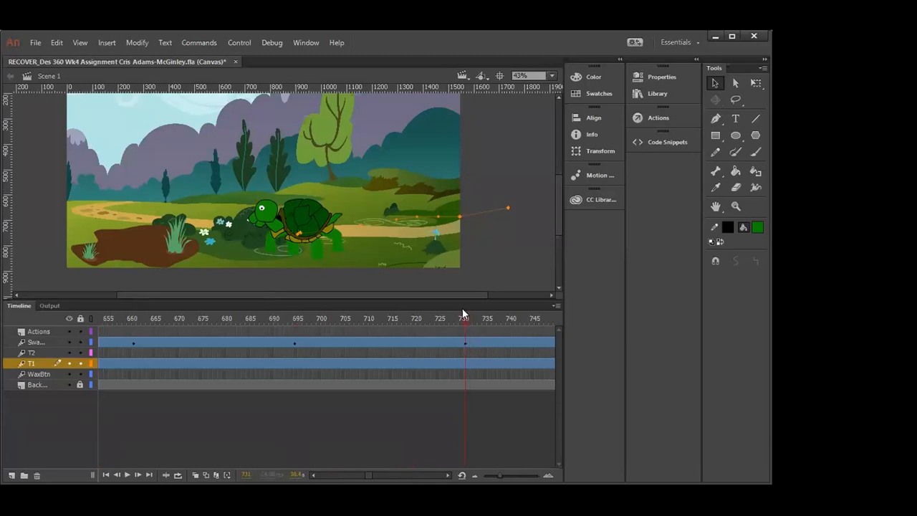
drag(462, 317, 345, 329)
mouse_move(230, 334)
mouse_down()
mouse_move(183, 326)
mouse_move(232, 329)
mouse_up()
click(251, 341)
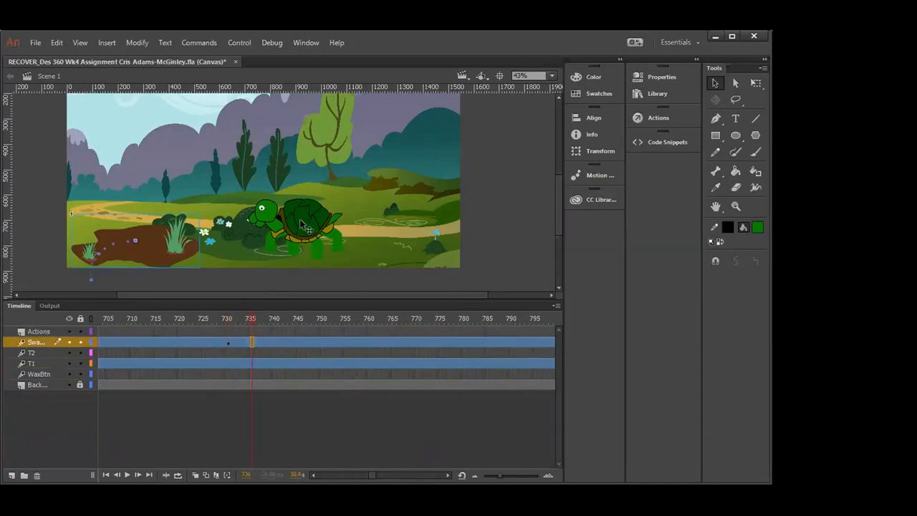
drag(298, 221, 274, 226)
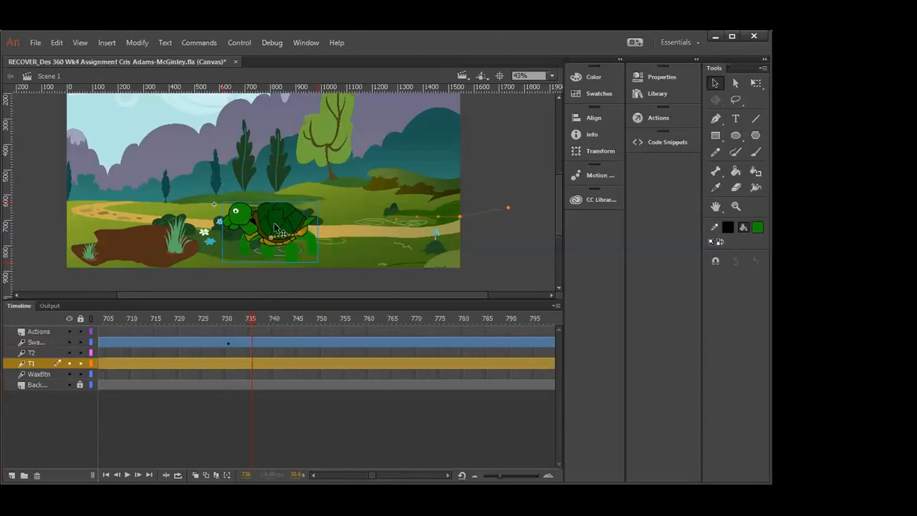
- Move the T1 turtle closer to the swamp at frame 751 and onto the swamp's right edge at frame 765
click(322, 360)
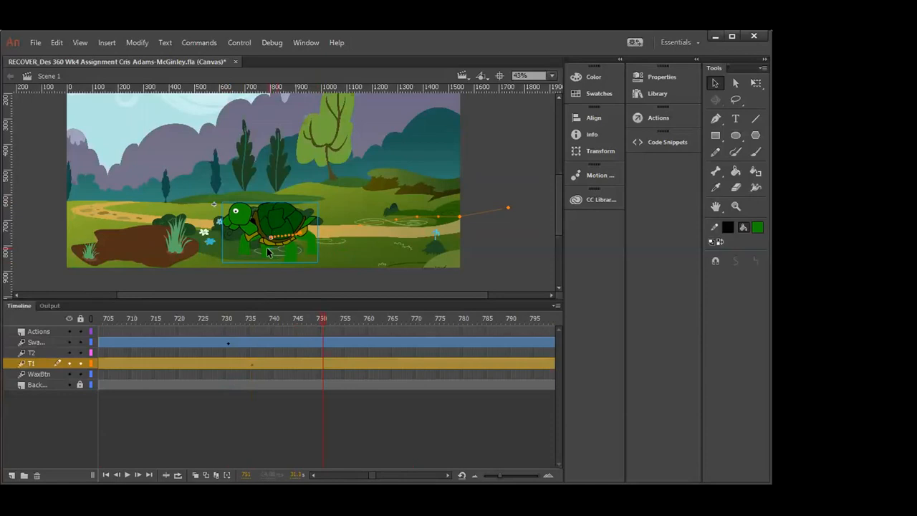
drag(269, 233, 244, 234)
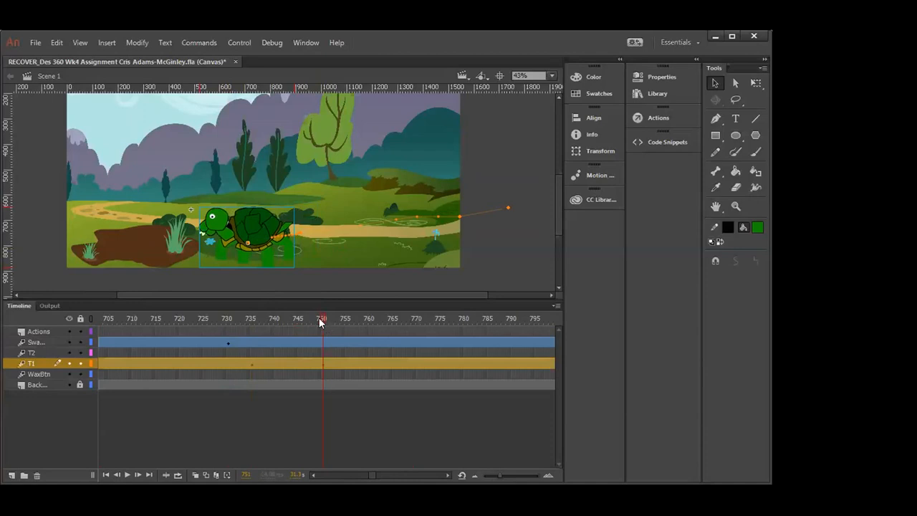
drag(321, 320, 390, 327)
click(389, 364)
drag(245, 239, 214, 237)
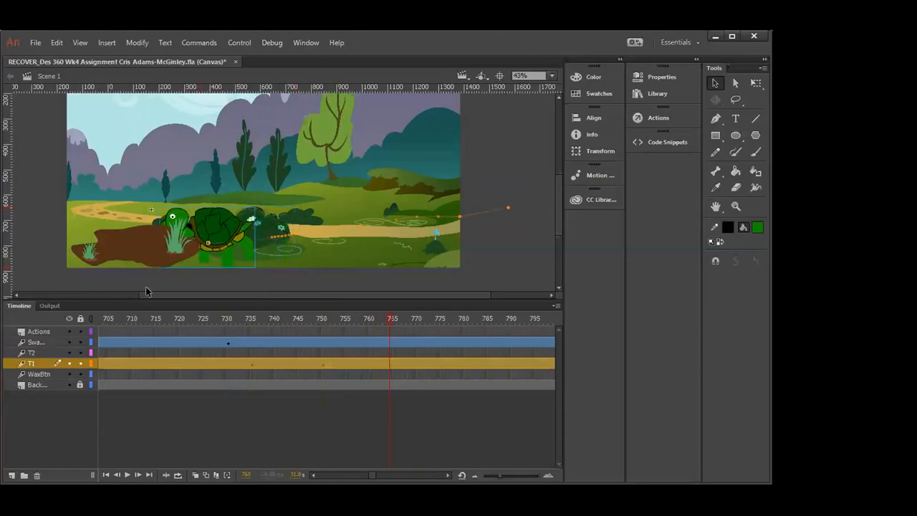
- Reorder the swamp layer so it sits directly beneath the T1 layer
click(59, 342)
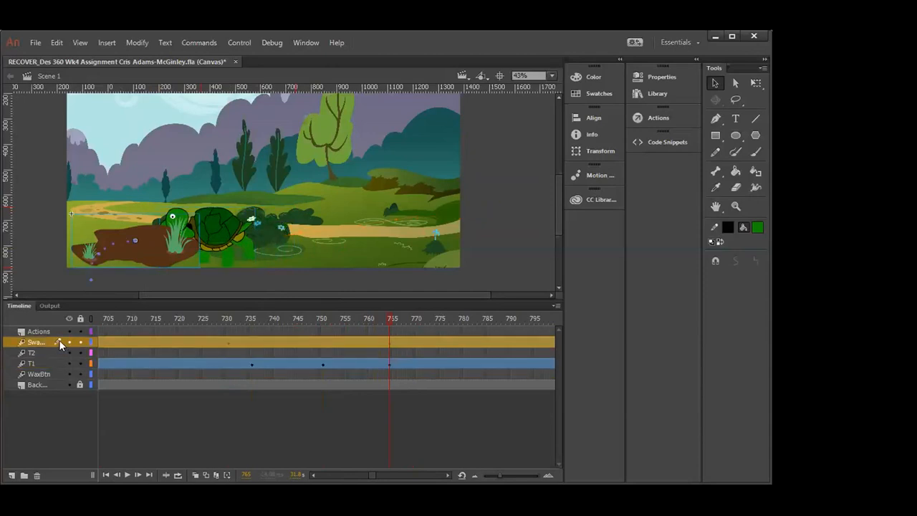
drag(58, 340, 55, 366)
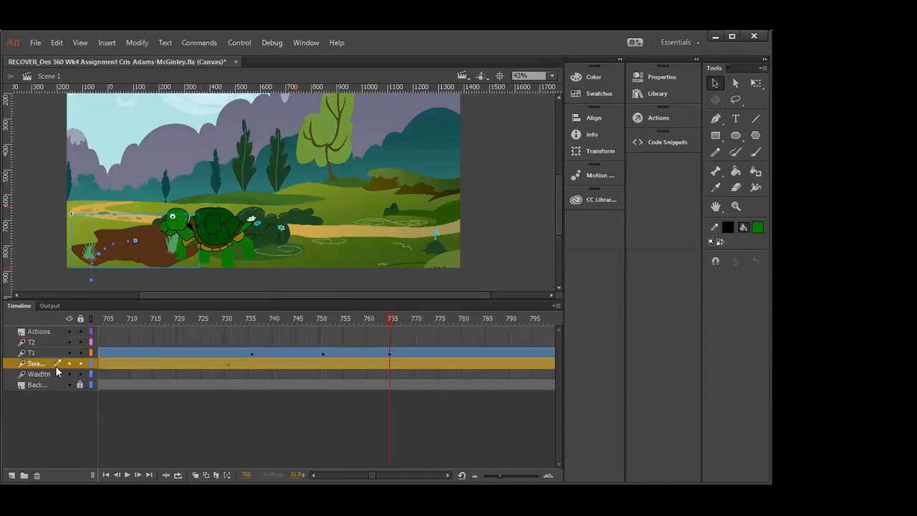
- Move the T1 turtle into the swamp at frame 781 and slightly farther left and up at frame 800
drag(392, 326, 466, 326)
drag(211, 235, 160, 235)
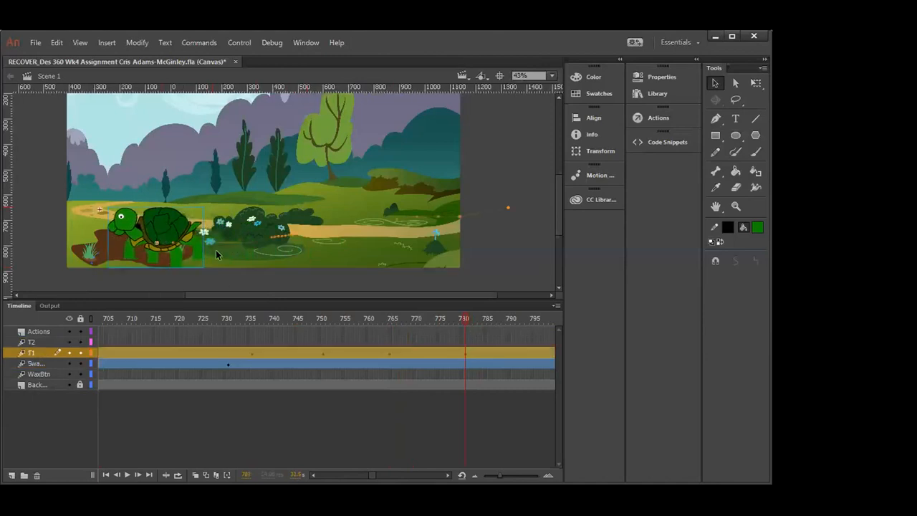
drag(468, 319, 345, 327)
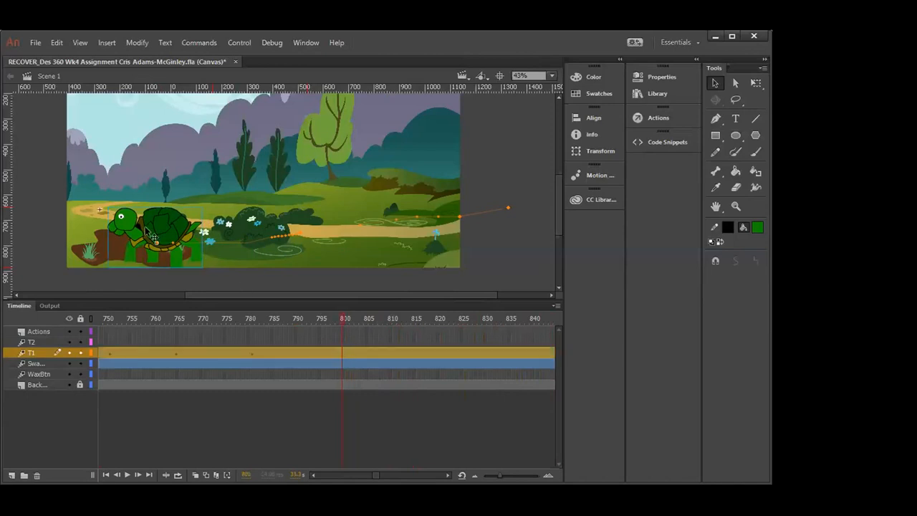
drag(144, 228, 125, 222)
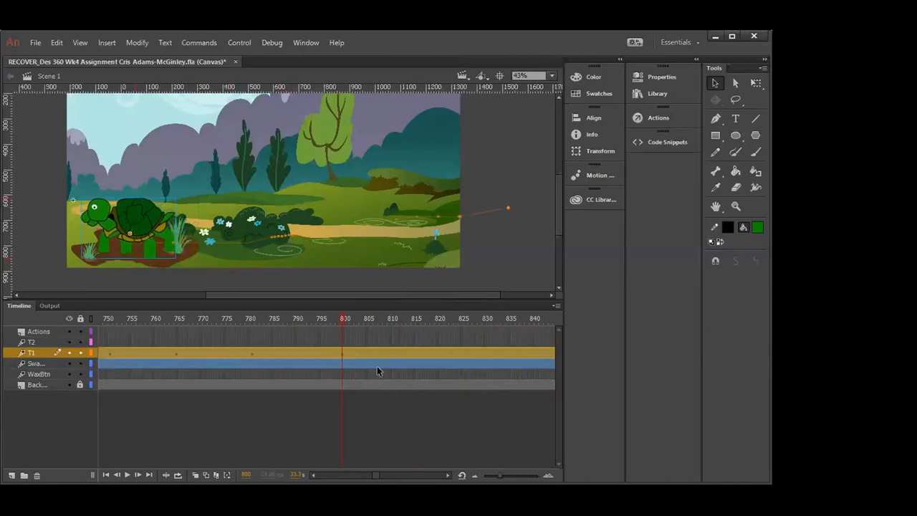
- Examine the Crawdad_Stomp.mp3 sound among the library items
click(661, 97)
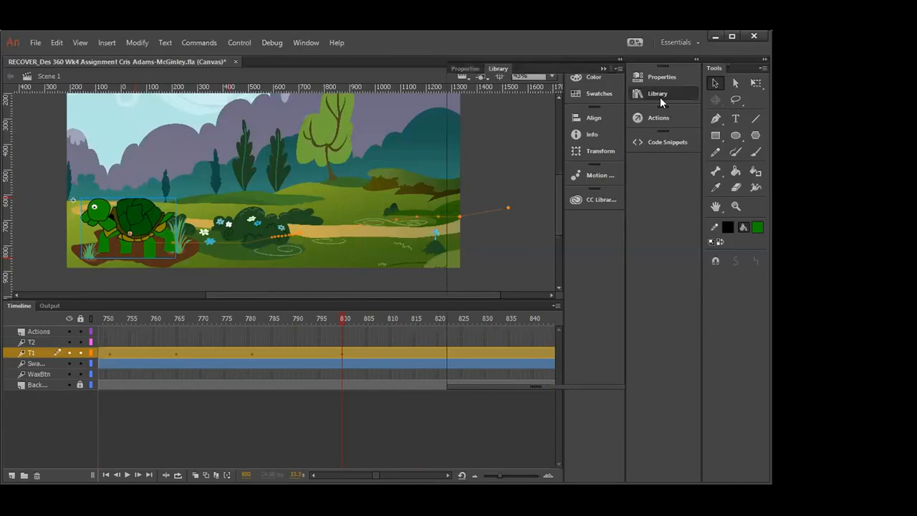
click(512, 225)
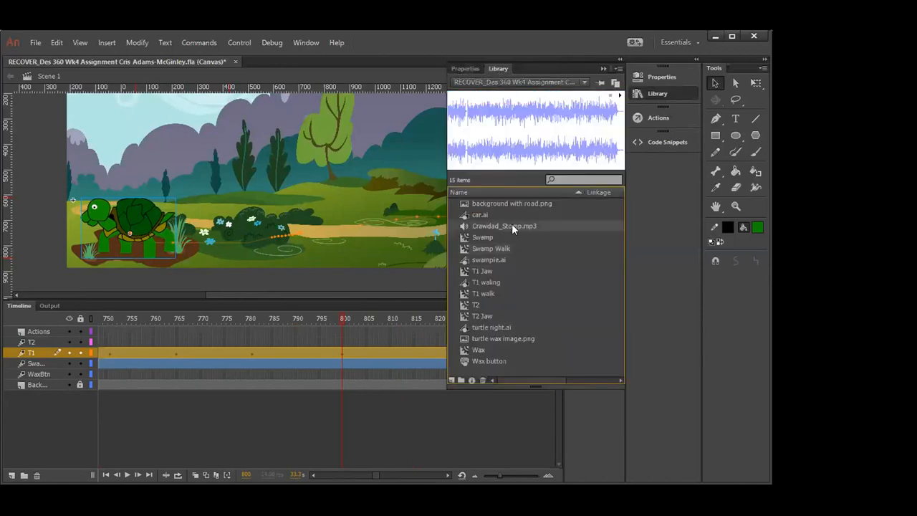
click(612, 98)
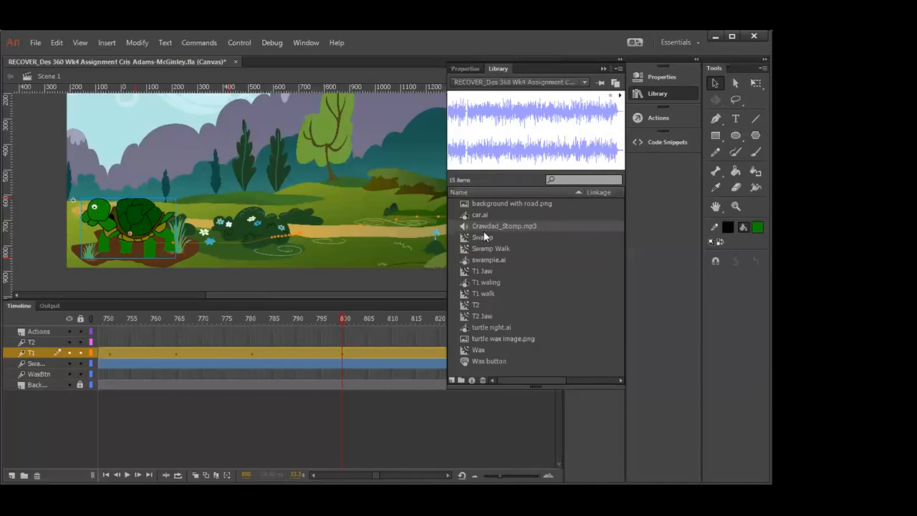
click(603, 68)
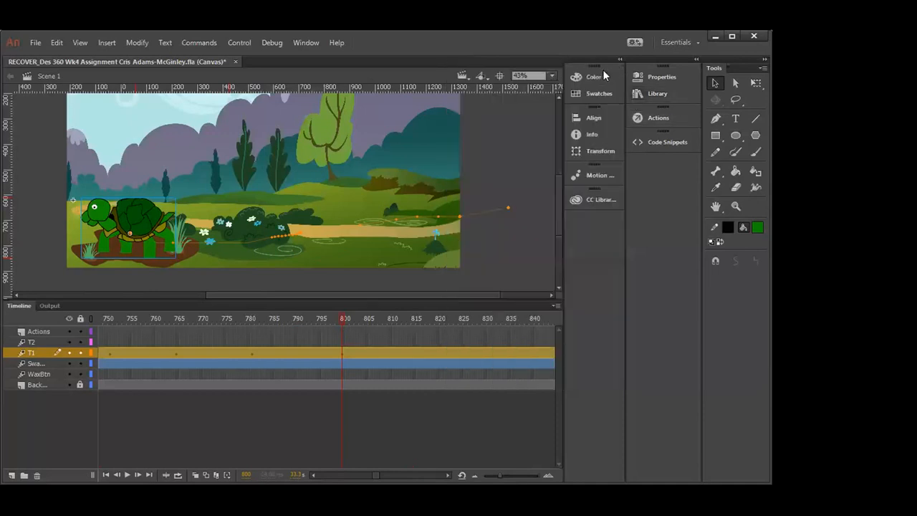
- Play Scene 1 from about frame 499 to check the turtle's walk into the swamp
drag(340, 320, 419, 309)
drag(482, 310, 122, 324)
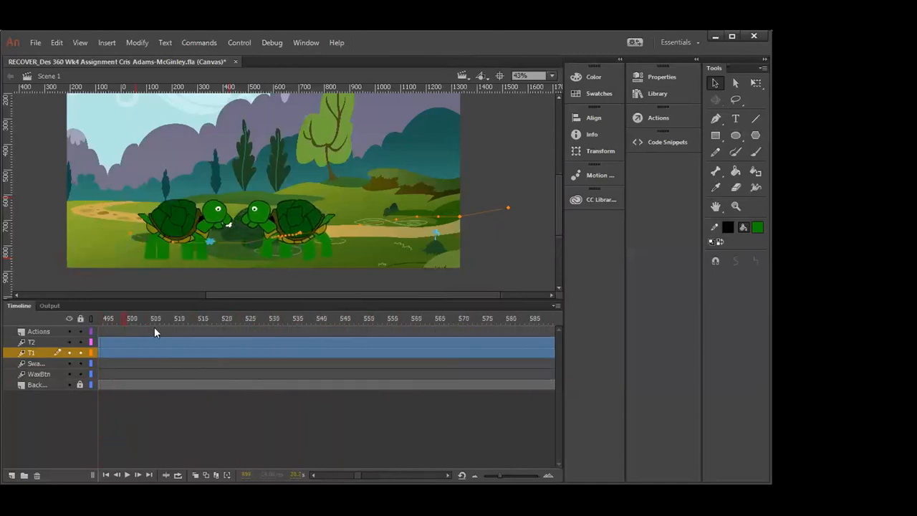
click(126, 469)
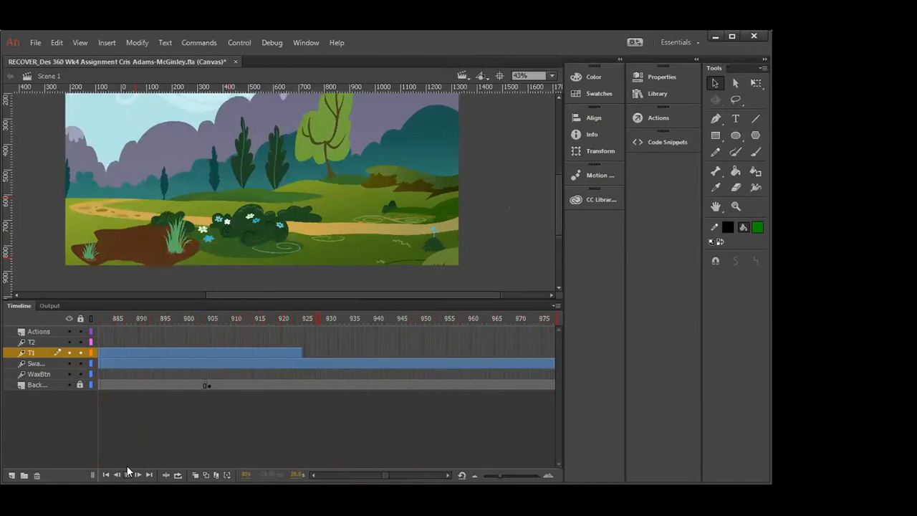
click(252, 375)
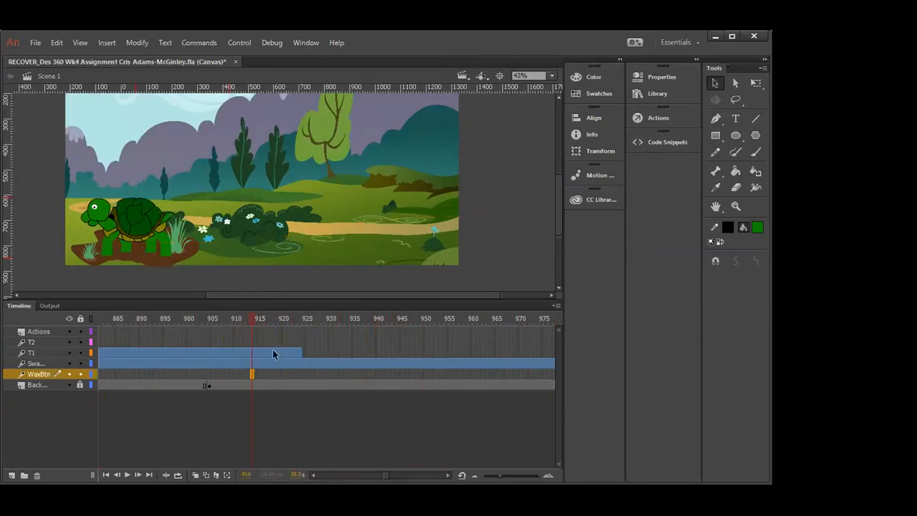
- Insert frames around frame 897 on the background layer until its keyframe near frame 904 moves past frame 975
drag(253, 324, 162, 327)
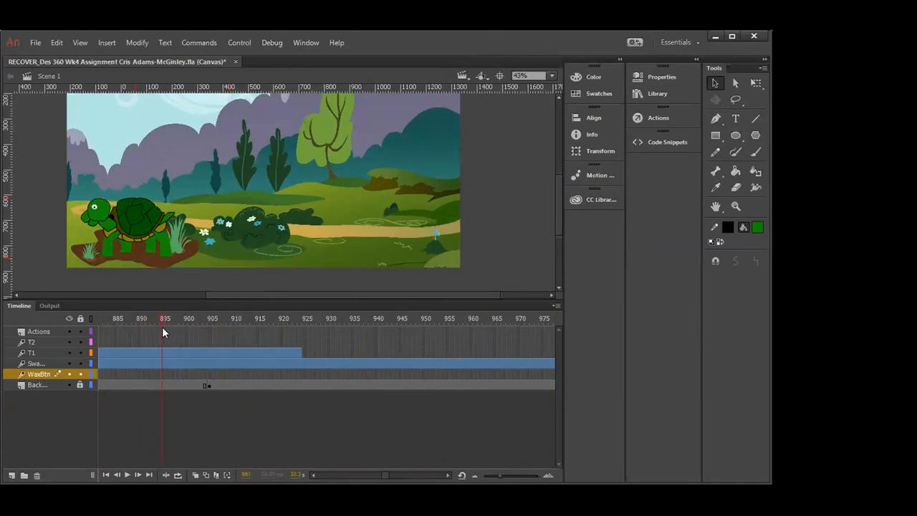
click(175, 386)
key(F5)
key(F5)
key(F5)
key(F5)
key(F5)
key(F5)
key(F5)
key(F5)
key(F5)
key(F5)
key(F5)
key(F5)
key(F5)
key(F5)
key(F5)
key(F5)
key(F5)
key(F5)
key(F5)
key(F5)
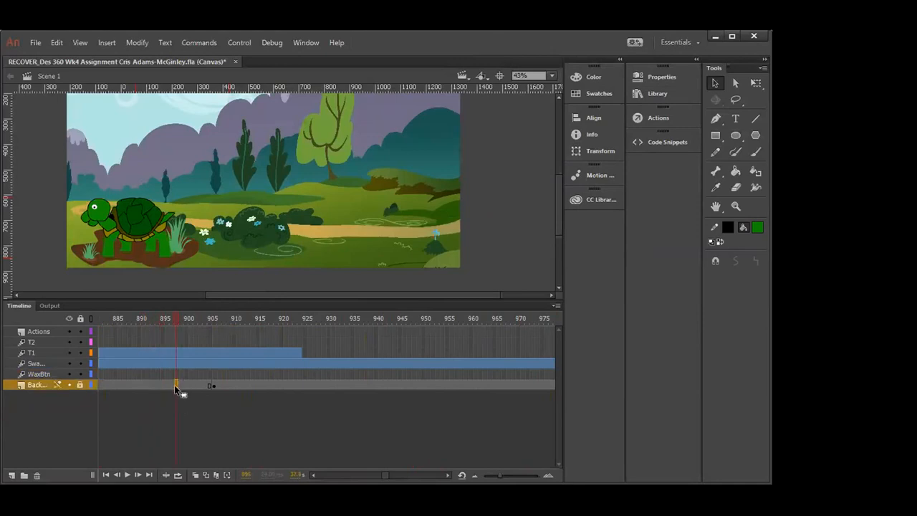
key(F5)
key(F5)
key(F5)
key(F5)
key(F5)
key(F5)
key(F5)
key(F5)
key(F5)
key(F5)
key(F5)
key(F5)
key(F5)
key(F5)
key(F5)
key(F5)
key(F5)
key(F5)
key(F5)
key(F5)
- Insert frames at frame 906 on the T1 layer to extend the turtle's tween past frame 995, and check it around frame 954
click(214, 352)
key(F5)
key(F5)
key(F5)
key(F5)
key(F5)
key(F5)
key(F5)
key(F5)
key(F5)
key(F5)
key(F5)
key(F5)
key(F5)
key(F5)
key(F5)
key(F5)
key(F5)
key(F5)
key(F5)
key(F5)
key(F5)
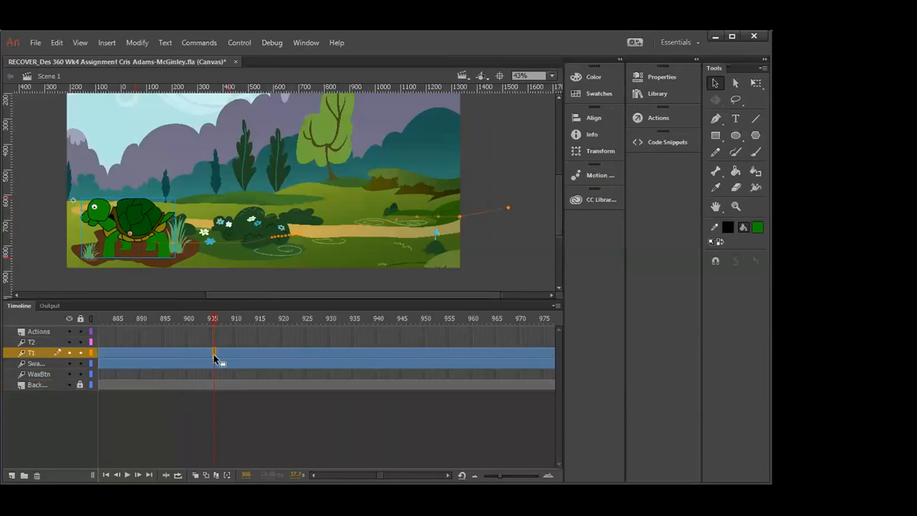
drag(213, 320, 441, 337)
mouse_move(348, 342)
mouse_down()
mouse_move(268, 345)
mouse_move(365, 338)
mouse_move(348, 340)
mouse_up()
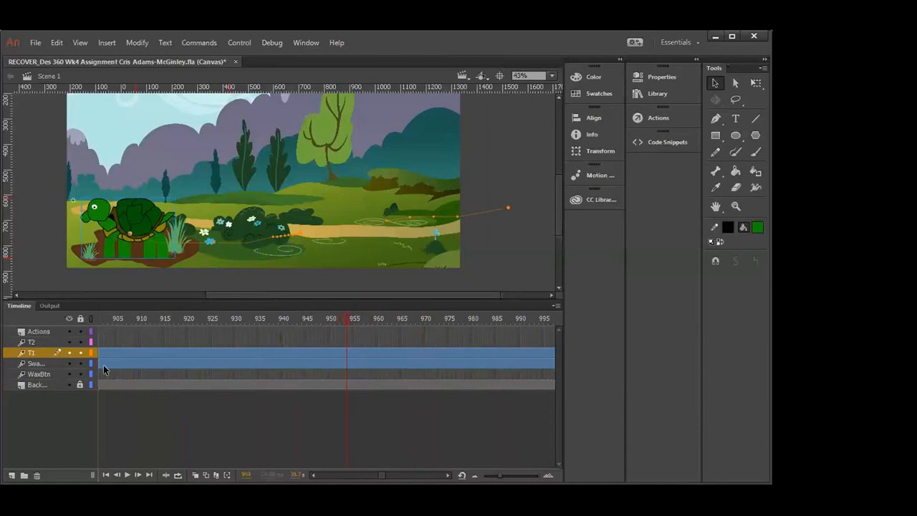
- Open the walking turtle symbol and lengthen its four leg layers by inserting frames three times over frames 915 to 920
double_click(133, 222)
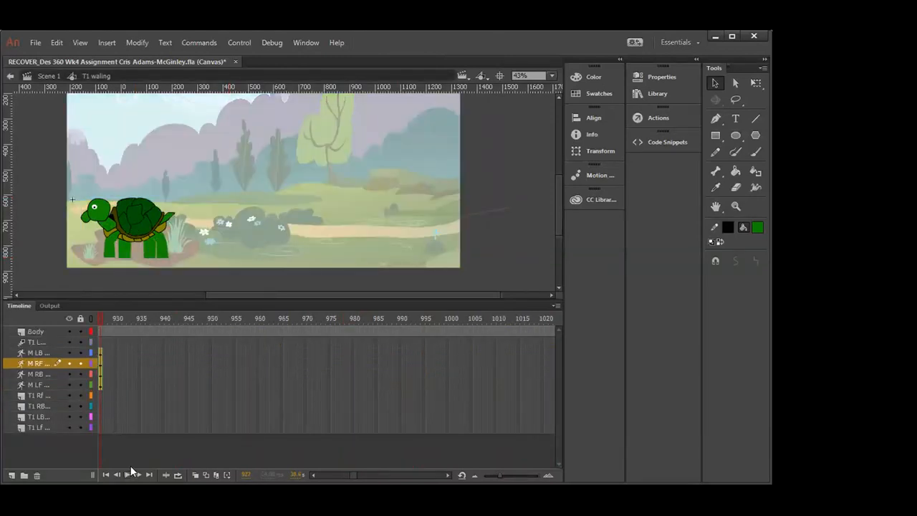
drag(351, 471, 352, 471)
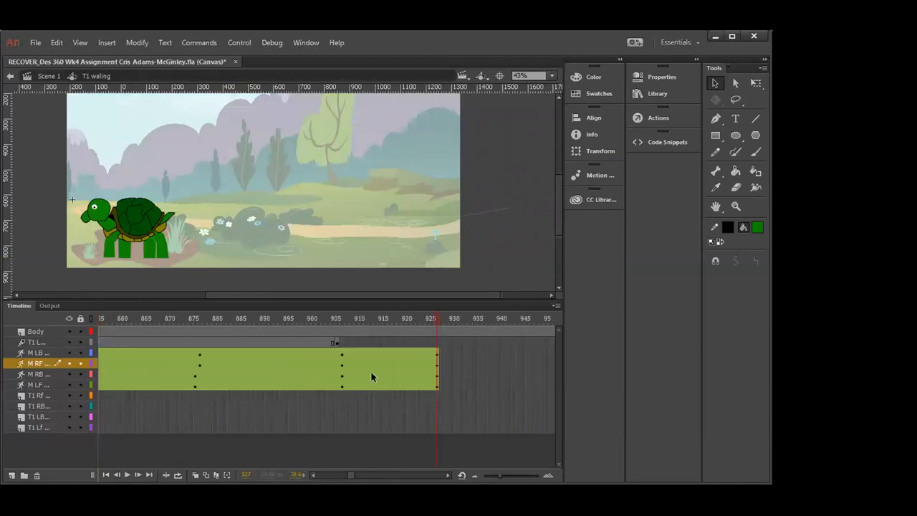
drag(379, 349, 402, 387)
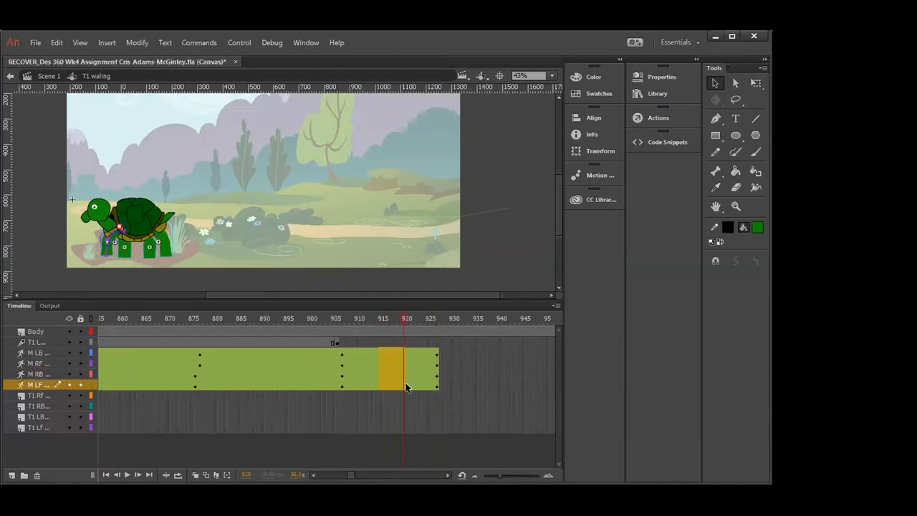
key(F5)
key(F5)
key(F5)
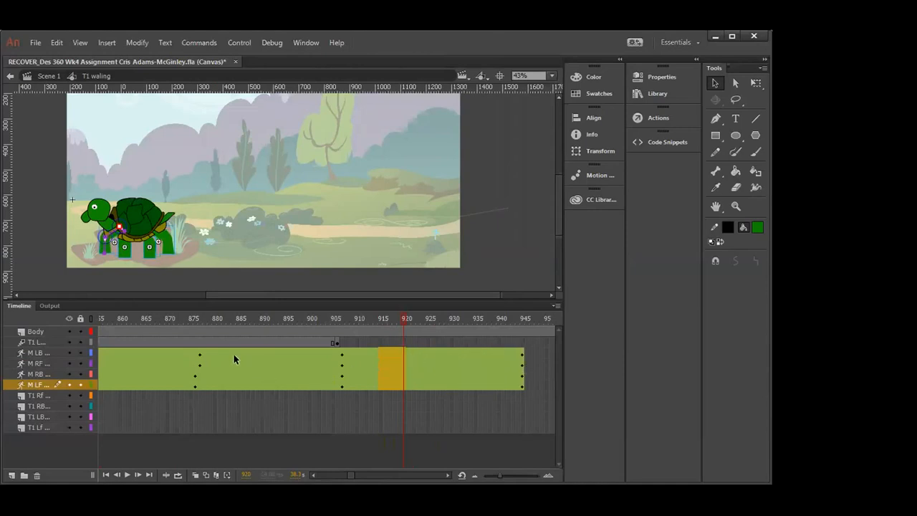
- Insert frames twice over frames 882 to 899 on the four leg layers to stretch that part of the walk
drag(224, 362, 303, 387)
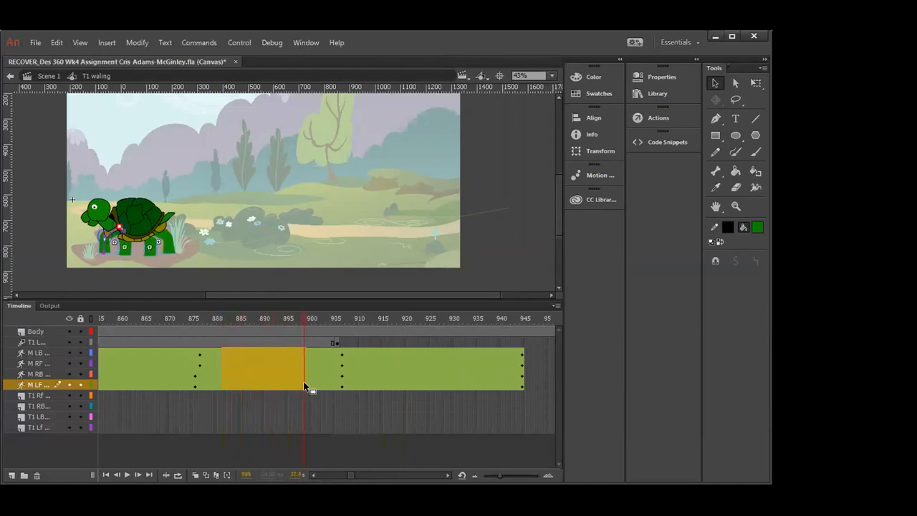
key(F5)
key(F5)
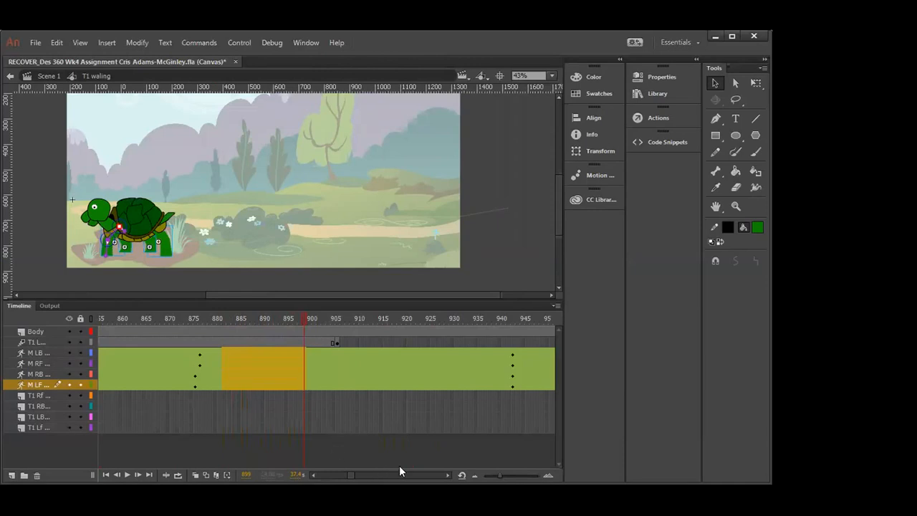
- Insert frames once over frames 851 to 871 across the four leg layers
scroll(445, 466, right, 3)
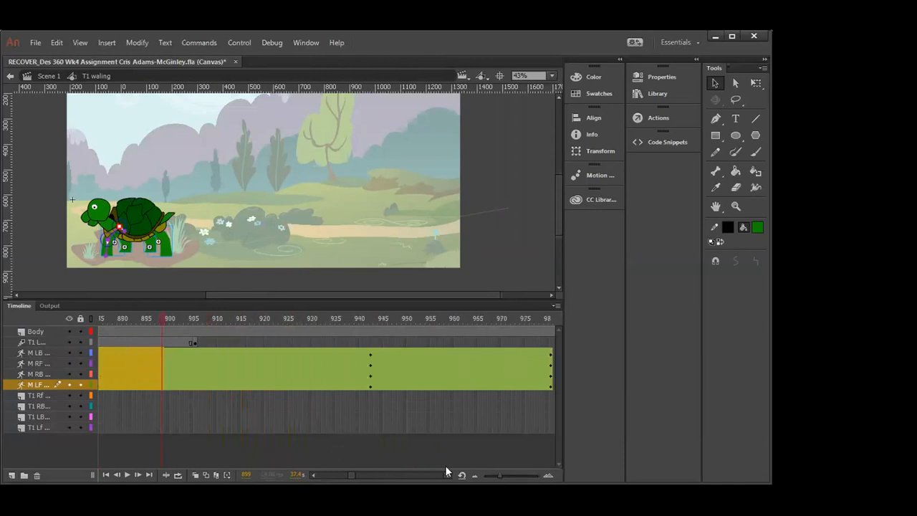
scroll(445, 465, right, 3)
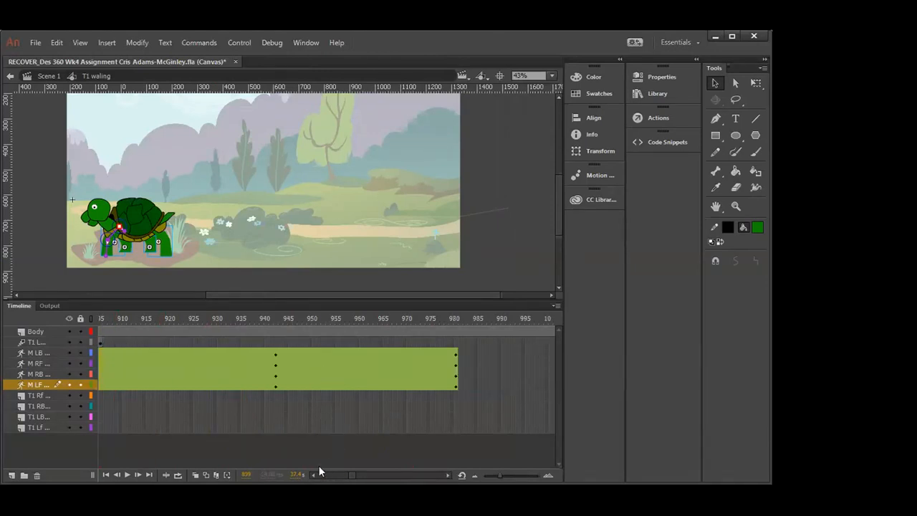
scroll(314, 471, left, 3)
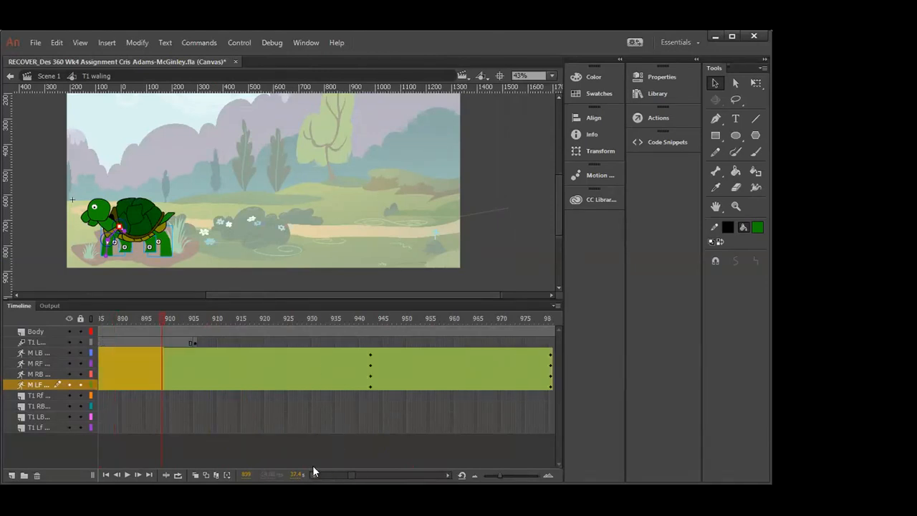
scroll(315, 471, left, 3)
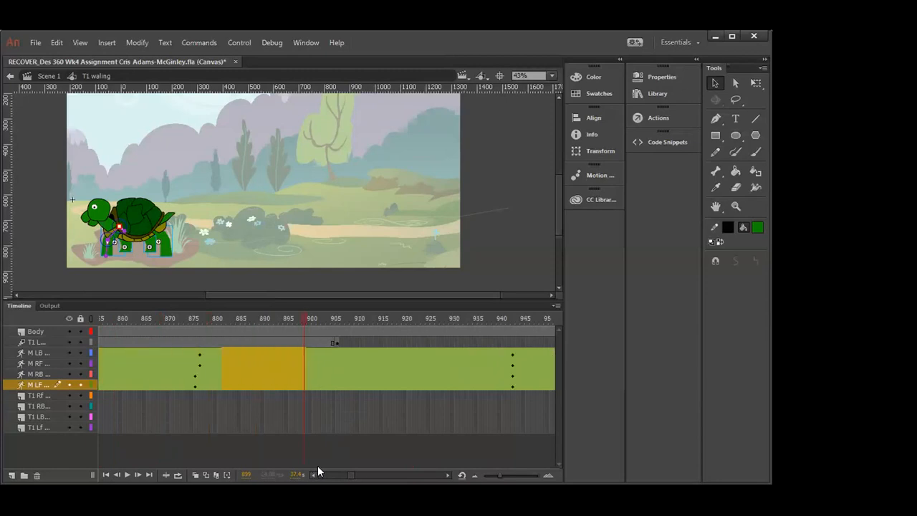
scroll(317, 471, left, 2)
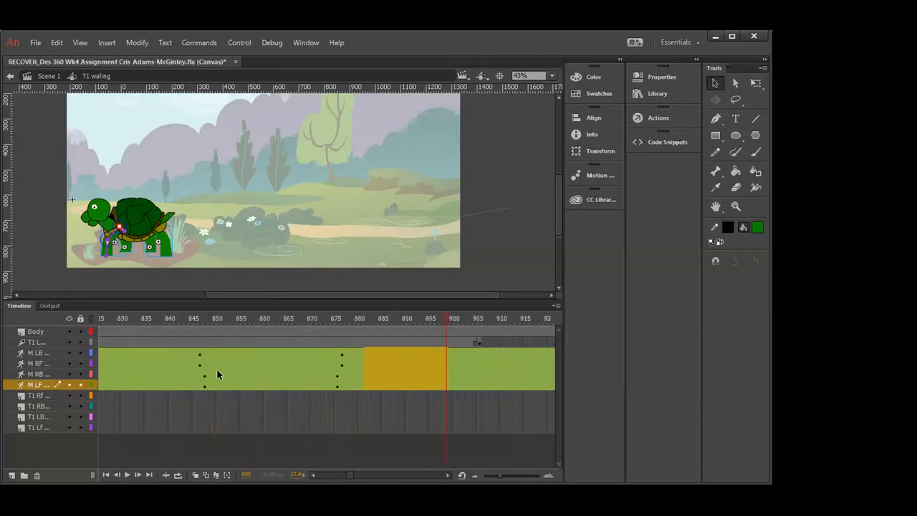
drag(222, 353, 312, 385)
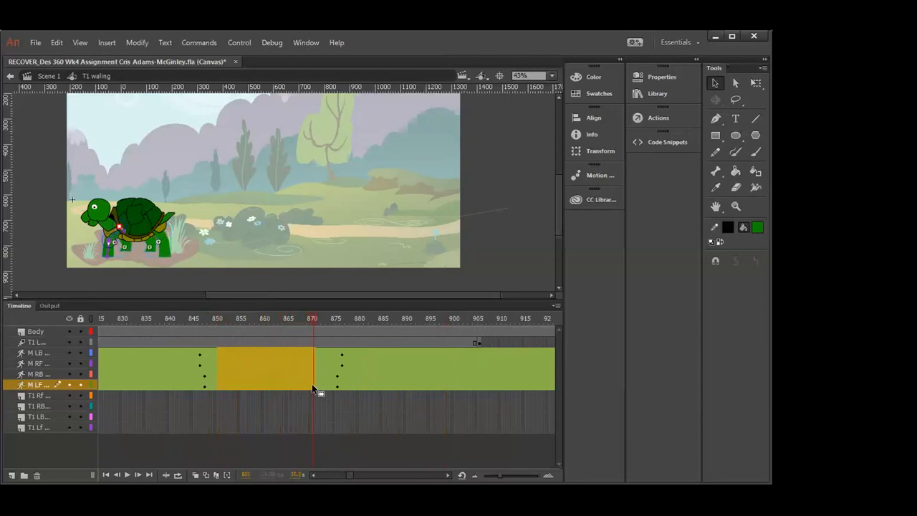
key(F5)
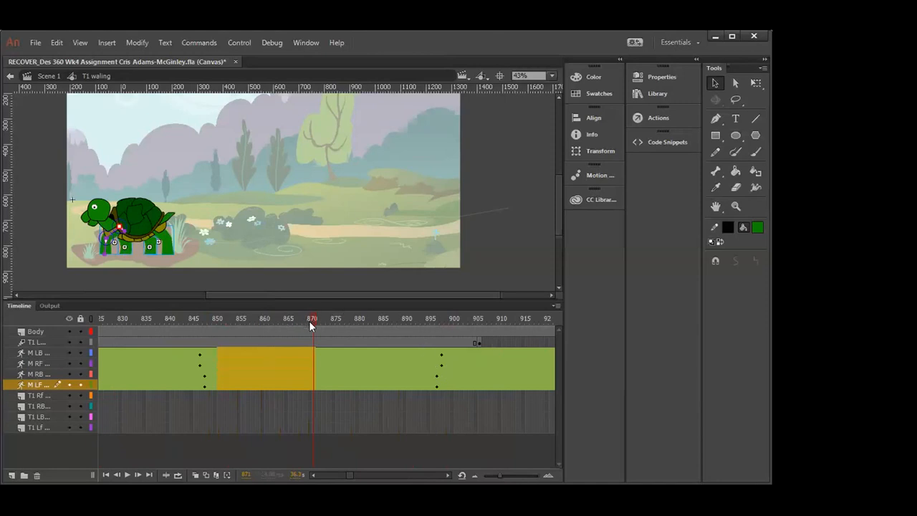
- Extend the T1 L… layer to about frame 1004 by repeatedly inserting frames at frame 898
drag(312, 323, 132, 322)
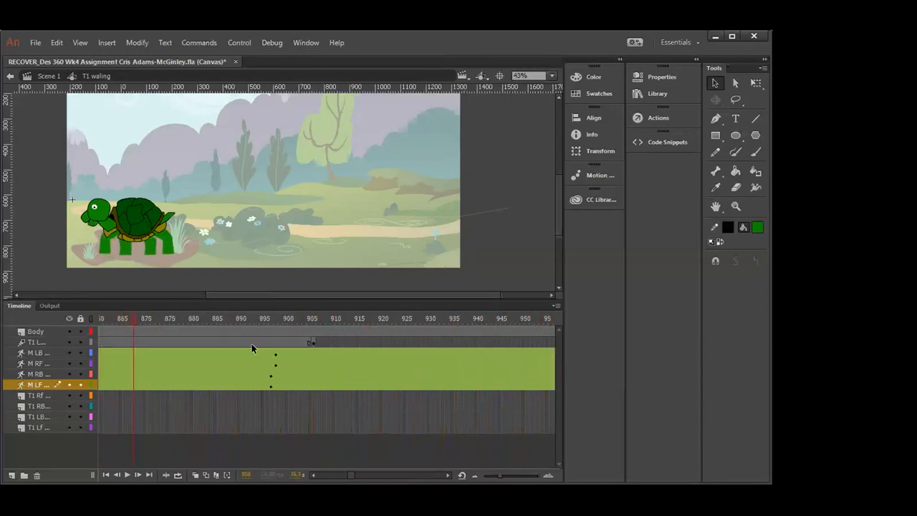
click(273, 342)
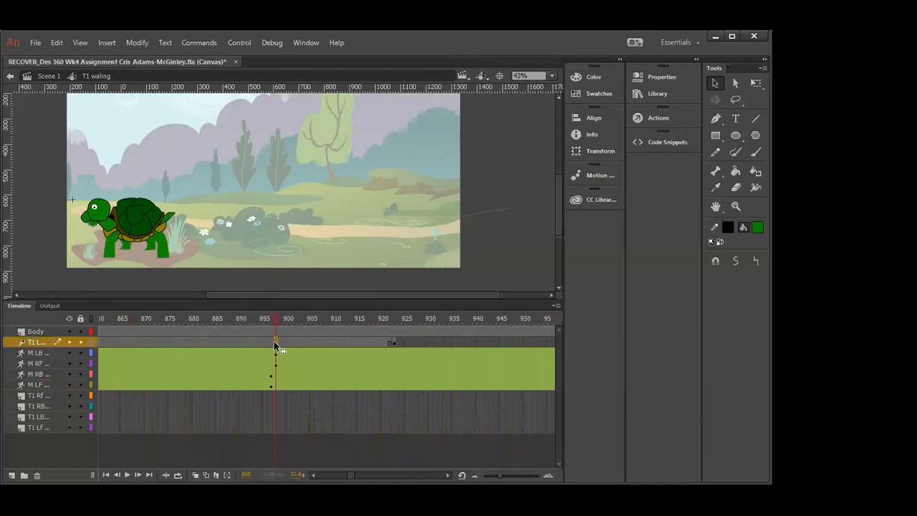
key(F5)
key(F5)
key(F5)
key(F5)
key(F5)
key(F5)
key(F5)
key(F5)
key(F5)
key(F5)
key(F5)
key(F5)
key(F5)
key(F5)
key(F5)
key(F5)
key(F5)
key(F5)
key(F5)
key(F5)
click(446, 471)
click(446, 471)
click(445, 471)
click(446, 471)
click(446, 471)
key(F5)
key(F5)
key(F5)
key(F5)
key(F5)
key(F5)
key(F5)
key(F5)
key(F5)
key(F5)
key(F5)
key(F5)
key(F5)
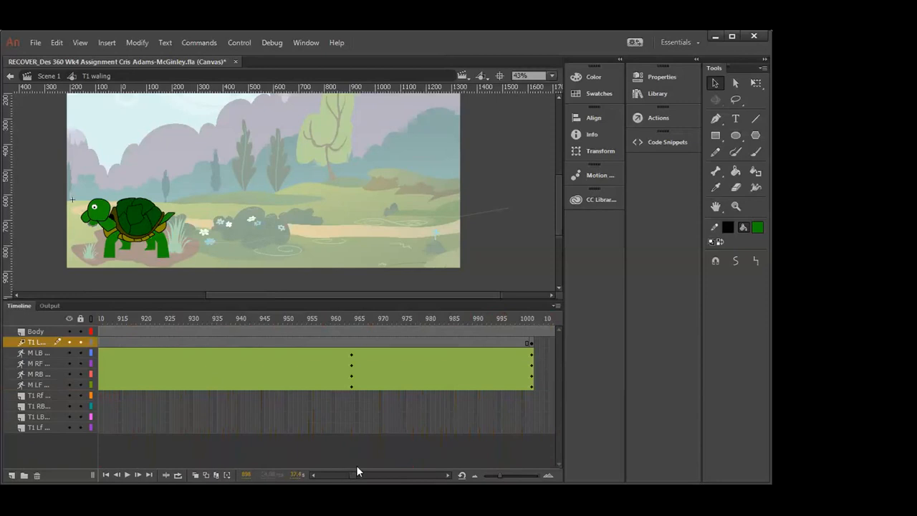
key(F5)
key(F5)
- Remove frames 945 to 952 from the T1 L… layer
drag(394, 342, 298, 341)
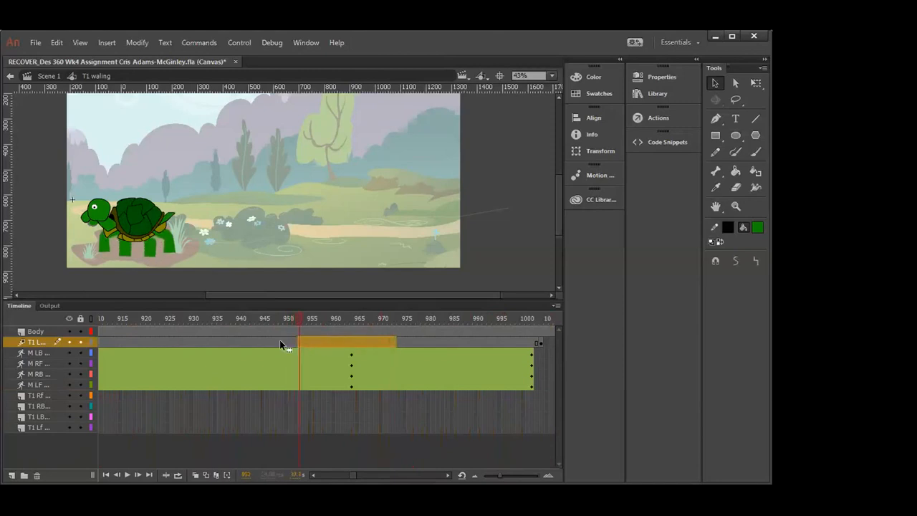
click(279, 341)
click(262, 342)
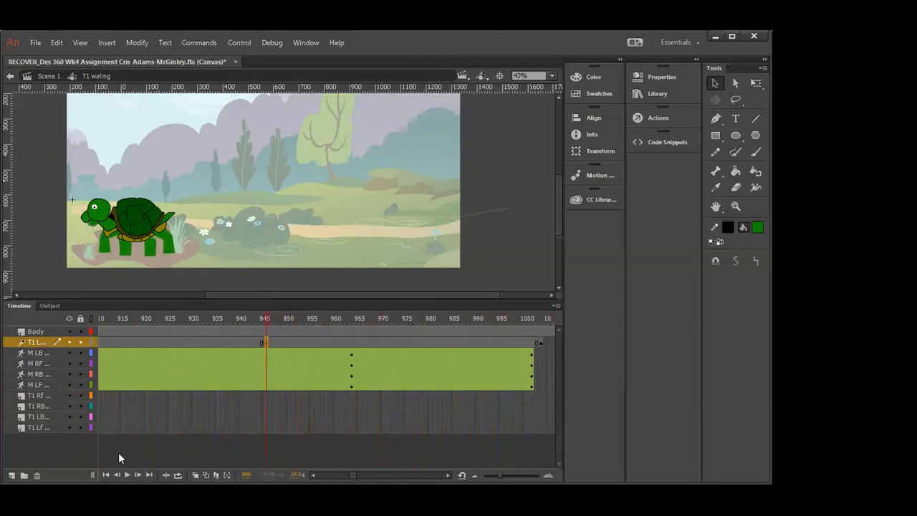
click(313, 472)
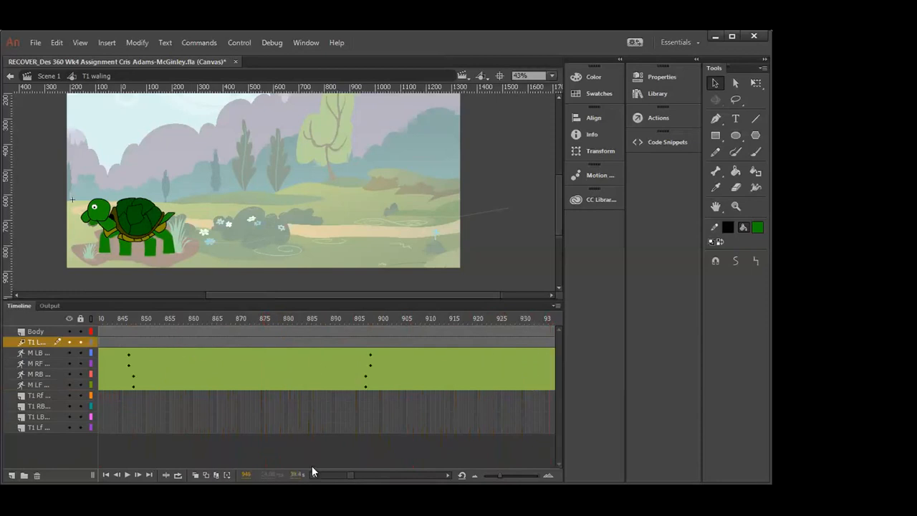
click(498, 341)
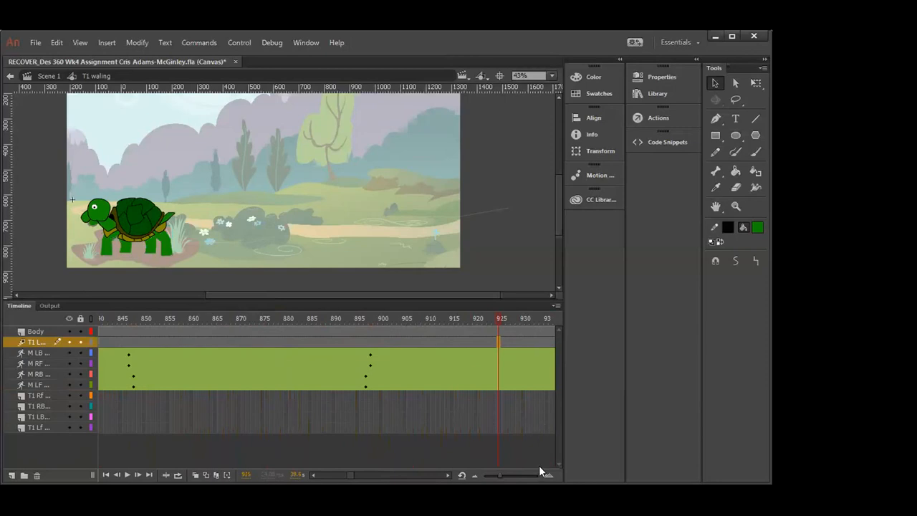
click(449, 473)
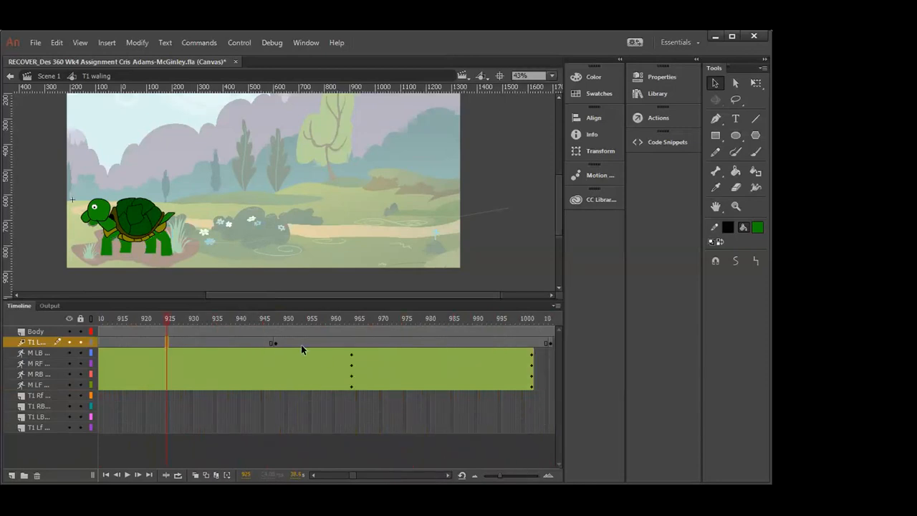
click(272, 342)
drag(261, 342, 298, 346)
right_click(296, 342)
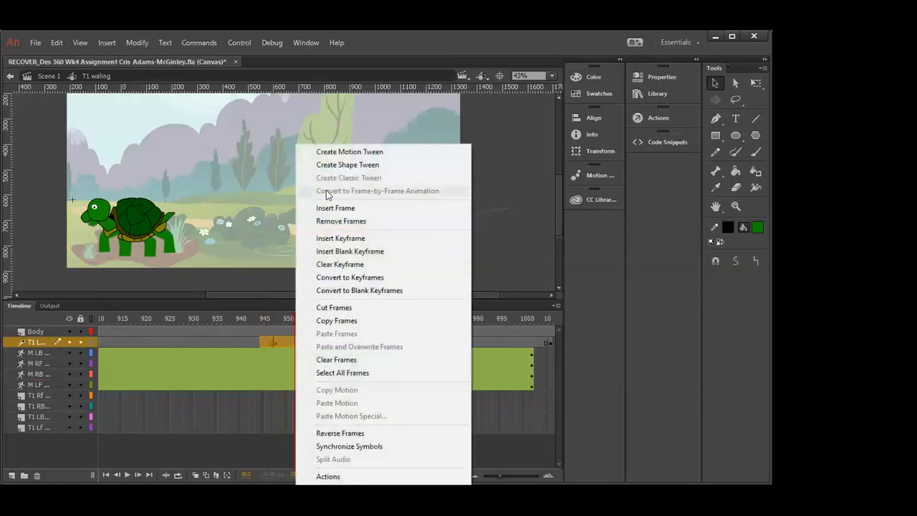
click(331, 220)
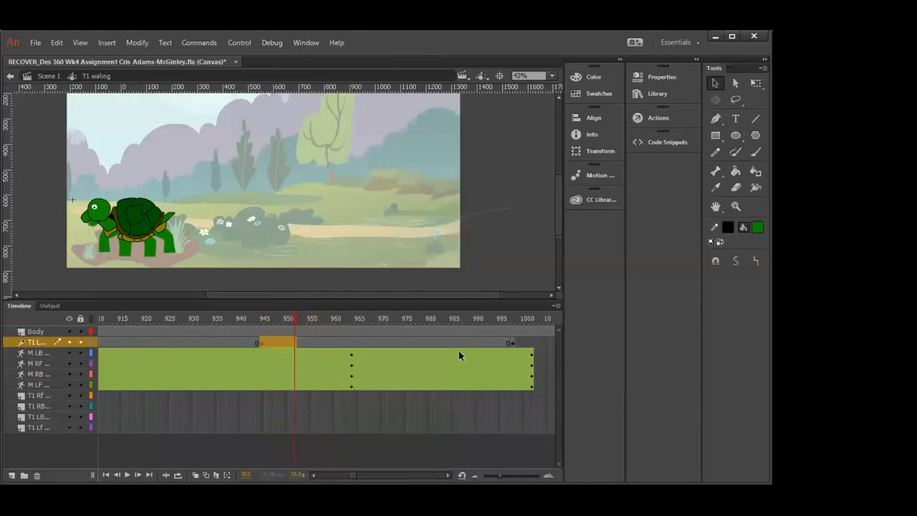
drag(509, 342, 194, 334)
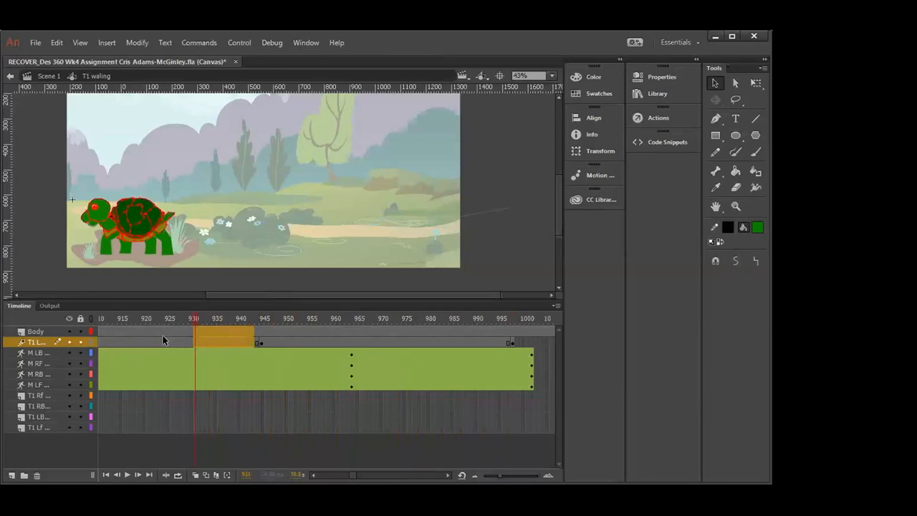
click(518, 229)
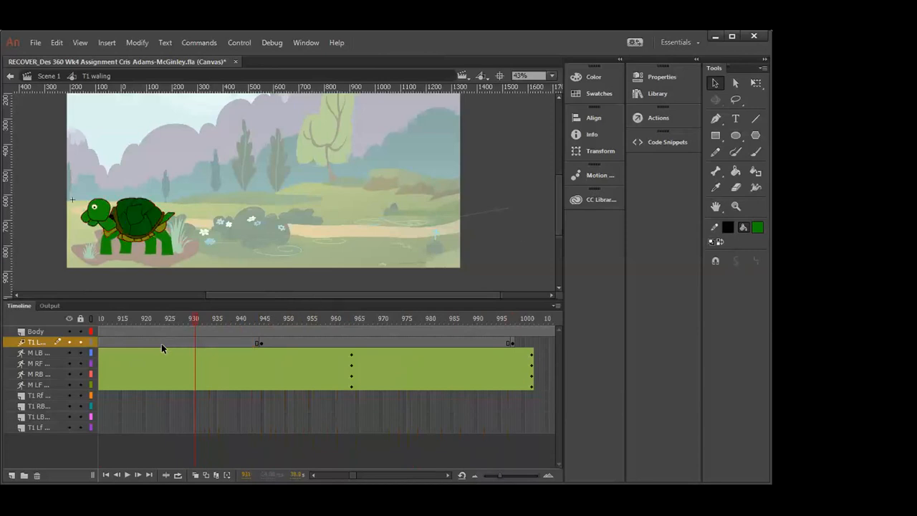
drag(160, 342, 360, 343)
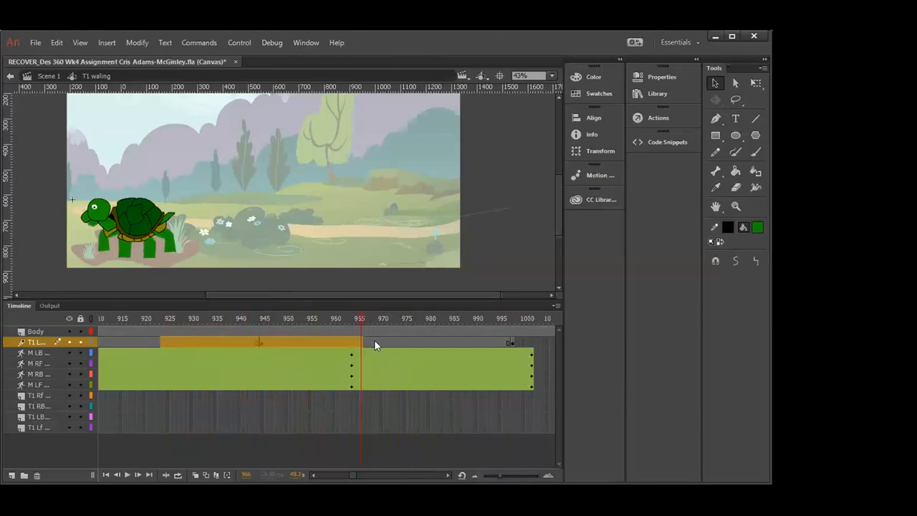
click(375, 341)
click(227, 342)
click(203, 341)
click(277, 341)
- Remove the T1 L… layer's frames from the keyframe at 945 through frame 998
click(259, 341)
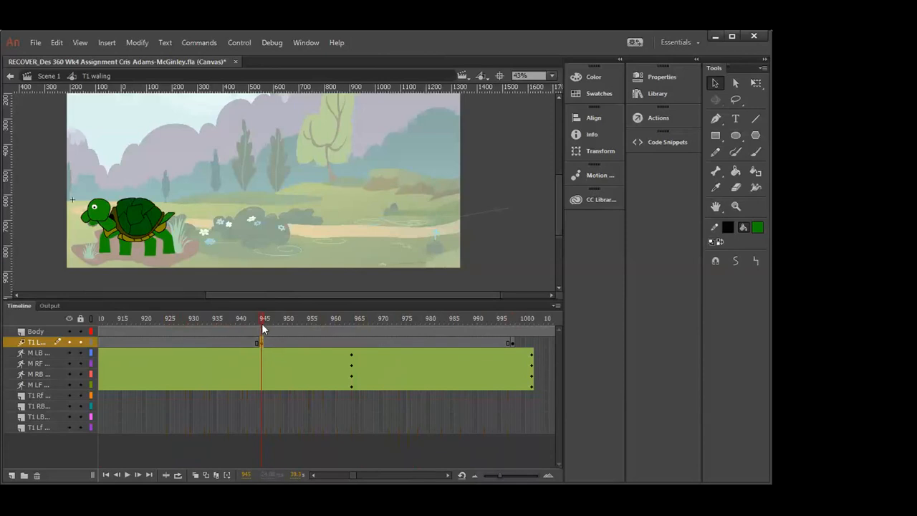
drag(261, 341, 515, 342)
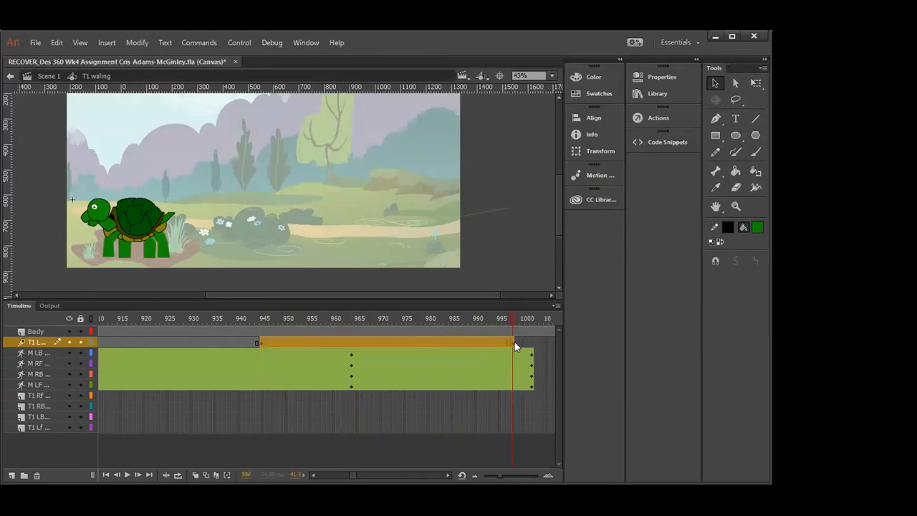
right_click(515, 342)
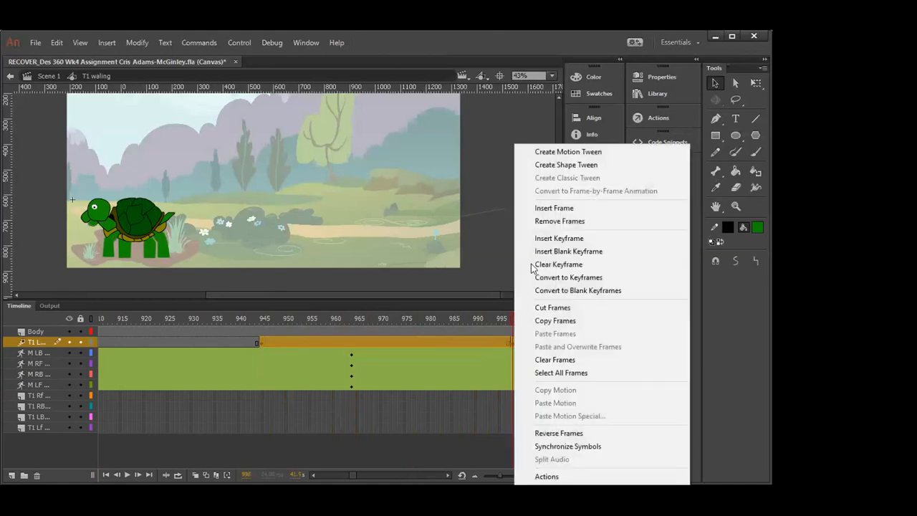
click(549, 222)
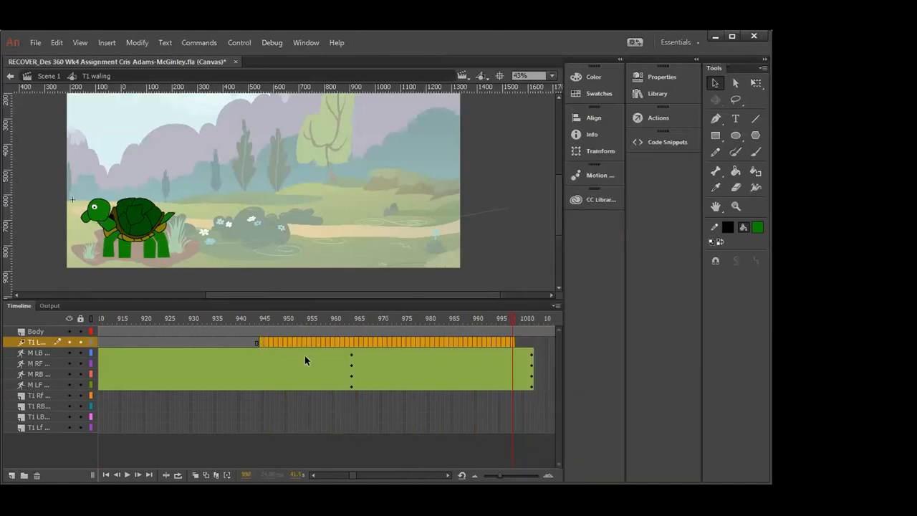
- Select frames 776 to 944 on the T1 L… layer, after its tween, and delete their content
click(245, 343)
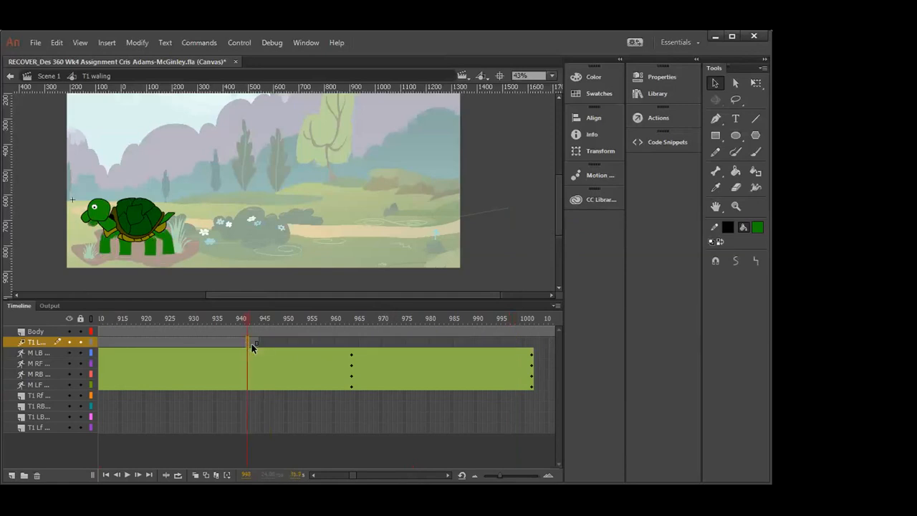
click(313, 470)
click(313, 473)
click(313, 473)
click(313, 473)
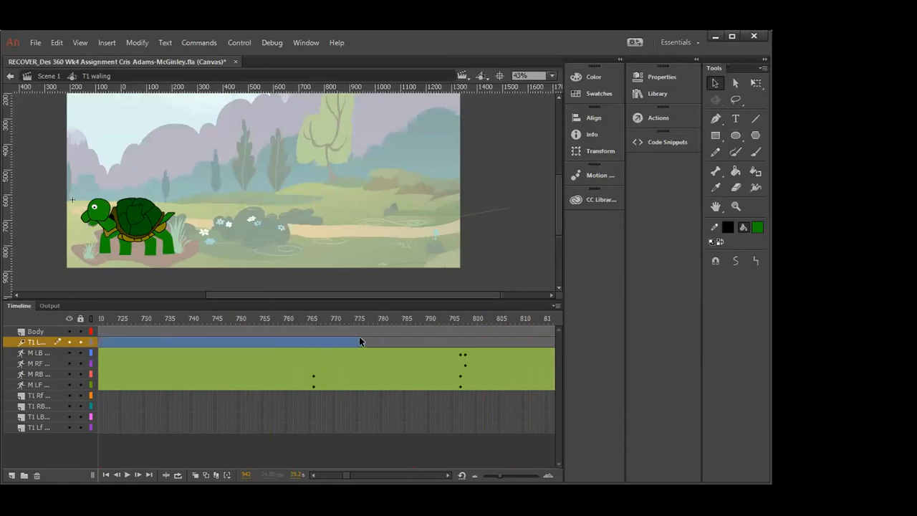
drag(359, 341, 541, 356)
click(388, 344)
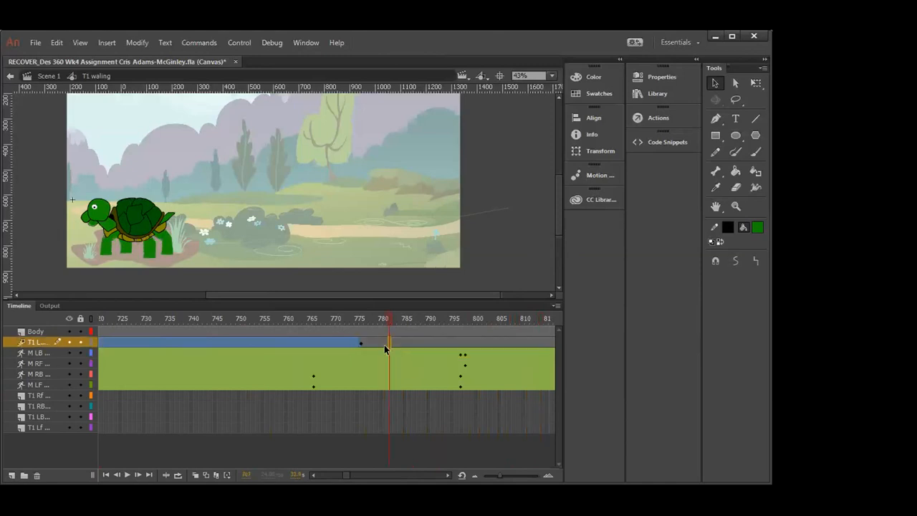
click(332, 342)
drag(360, 342, 399, 341)
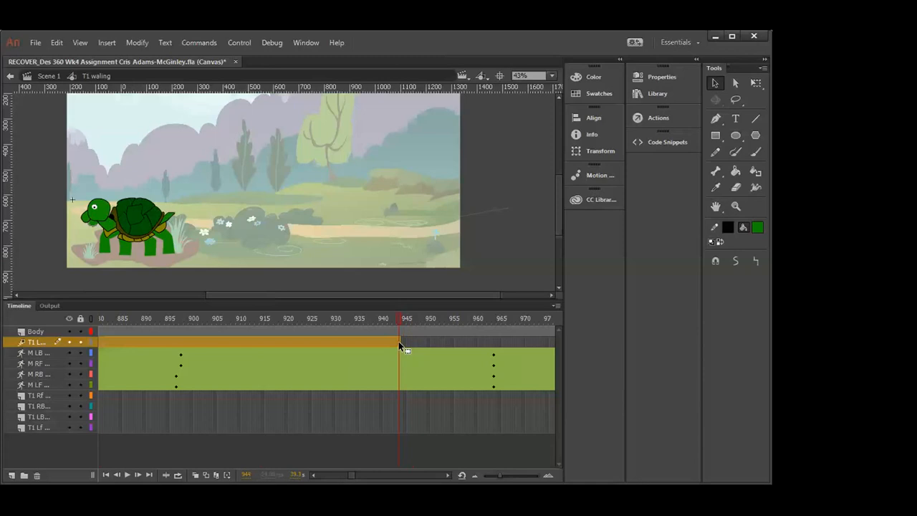
key(Delete)
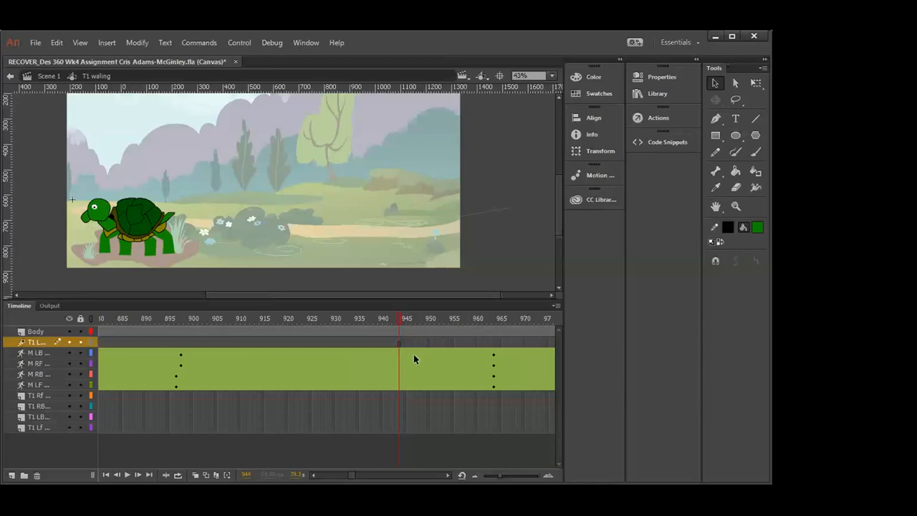
- Select frames about 748 to 770 on the T1 L… layer and repeatedly insert frames to extend its tween to about frame 1119
drag(405, 321, 268, 343)
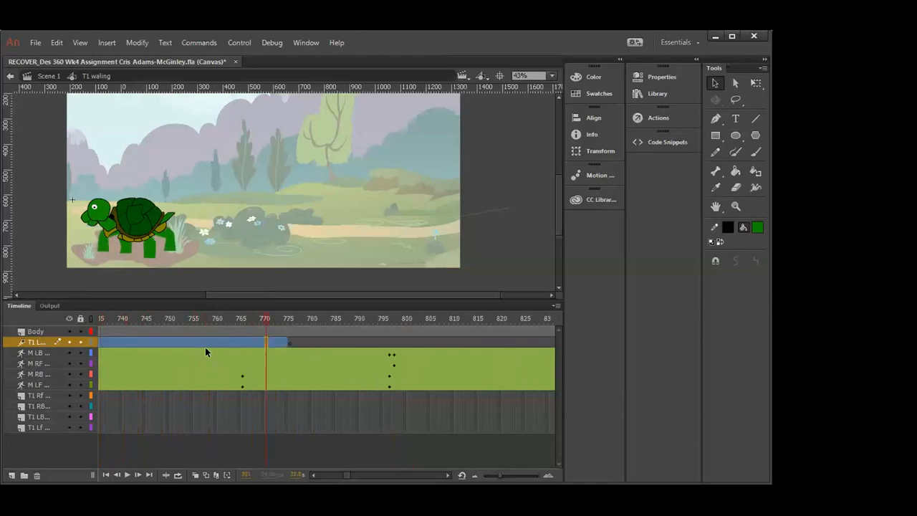
drag(157, 341, 261, 342)
key(F5)
key(F5)
key(F5)
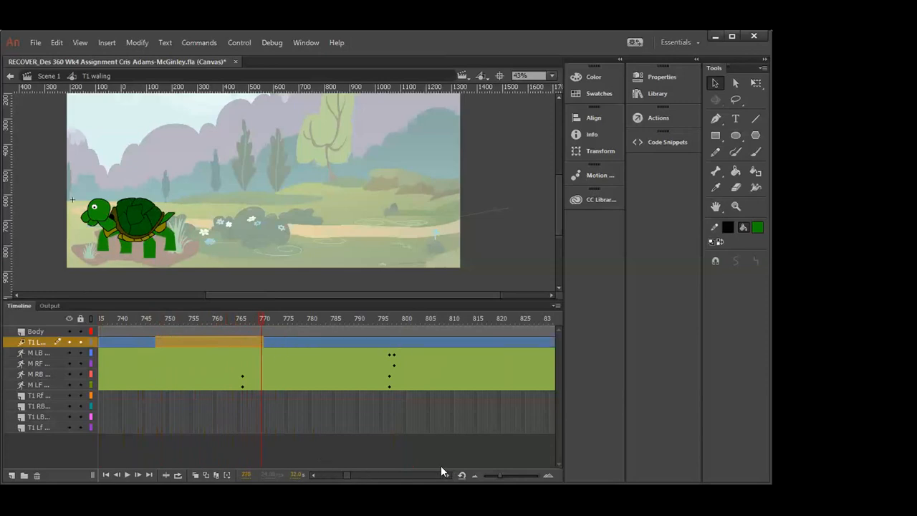
- Check where the T1 L… tween ends in relation to the ends of the M leg layers
scroll(445, 467, right, 10)
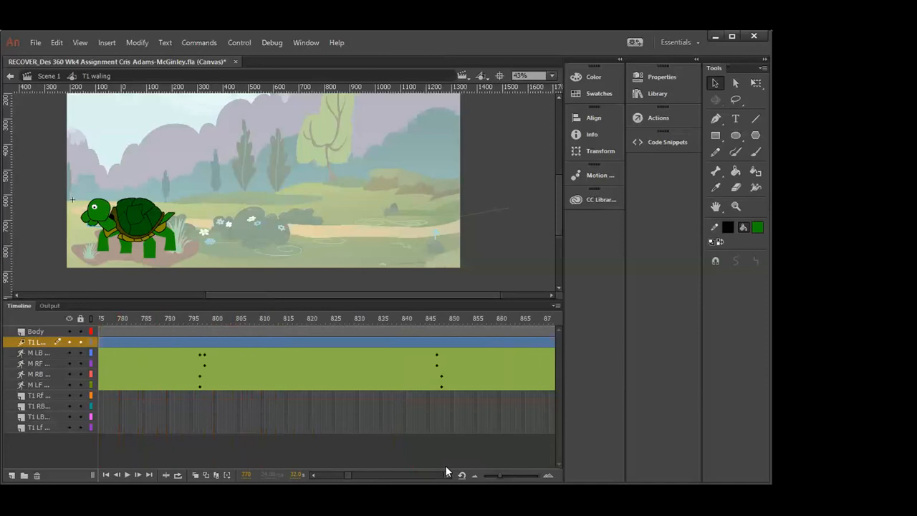
scroll(445, 471, right, 12)
scroll(445, 471, right, 4)
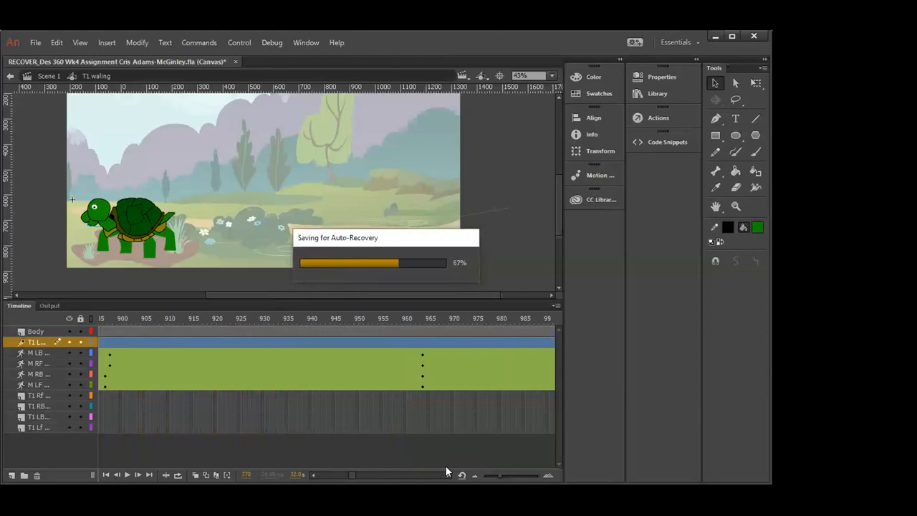
scroll(445, 466, right, 12)
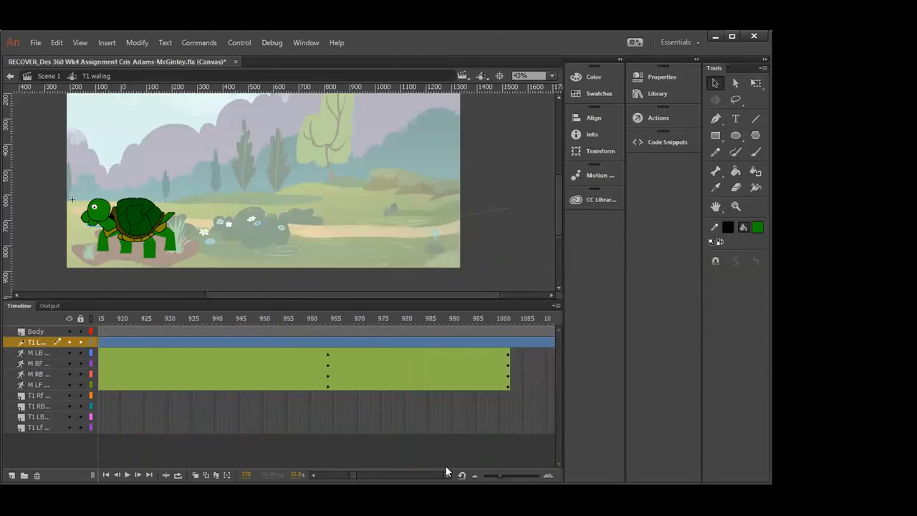
scroll(445, 465, right, 12)
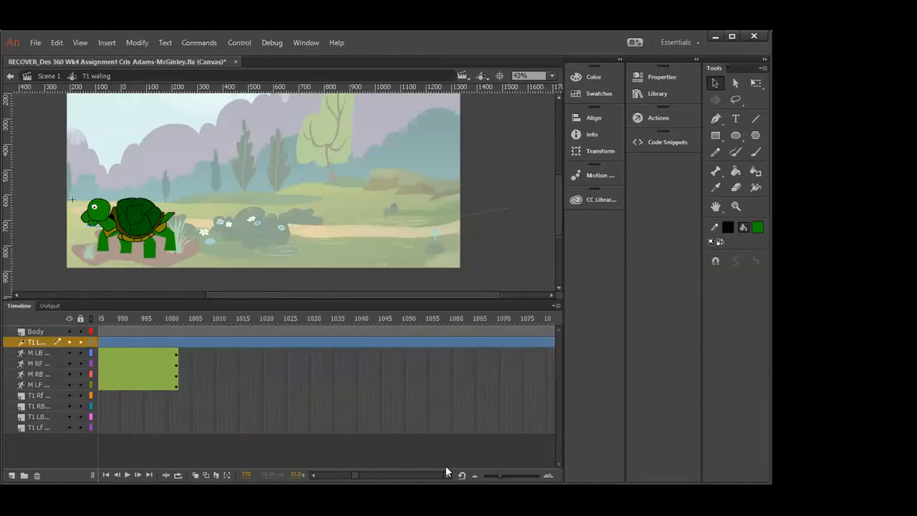
scroll(445, 473, right, 10)
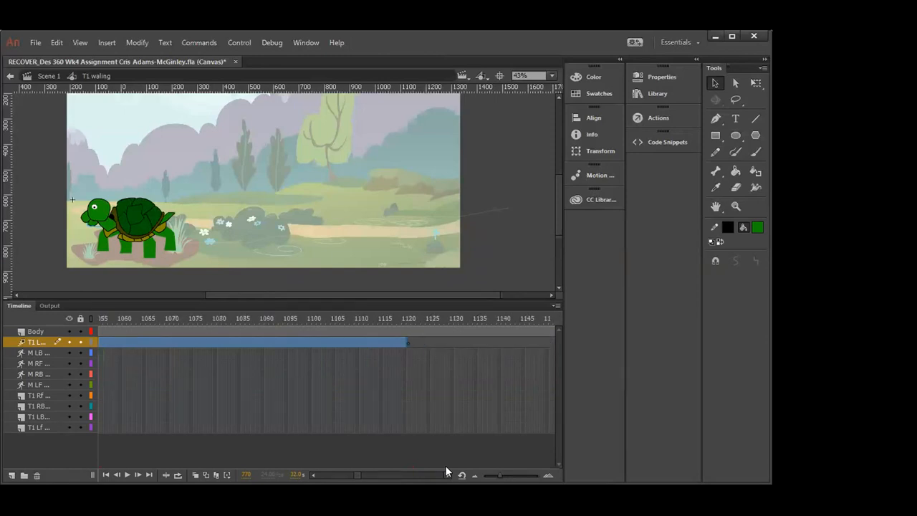
scroll(445, 465, right, 5)
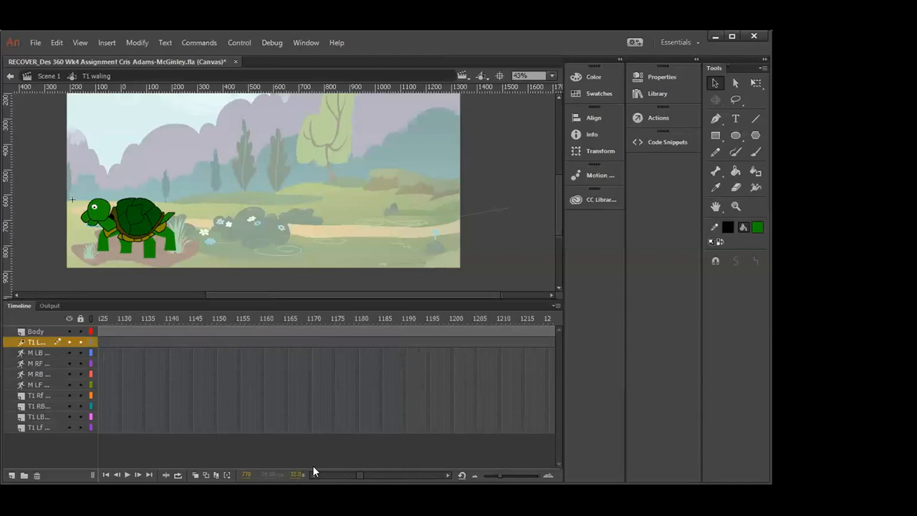
scroll(313, 470, left, 8)
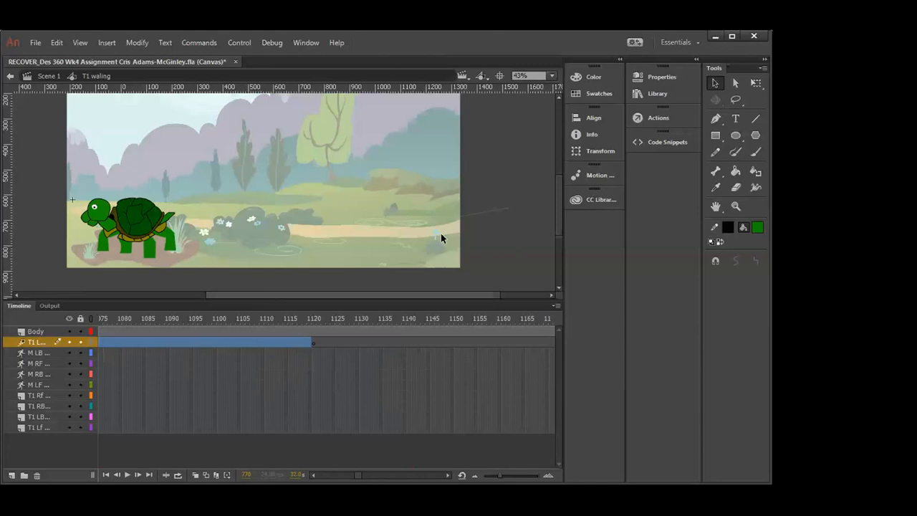
- Return to Scene 1 and scrub the playhead through the animation up to the end of the T1 layer
double_click(513, 195)
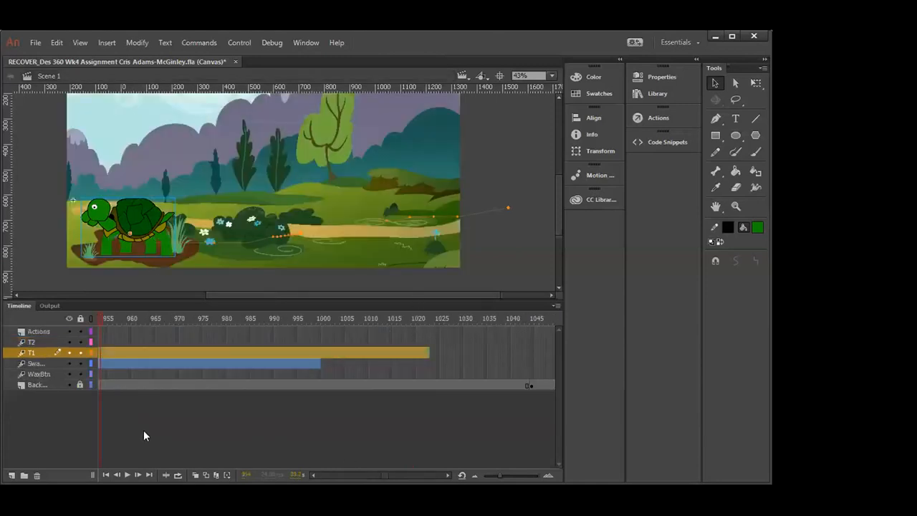
click(100, 316)
drag(101, 316, 479, 358)
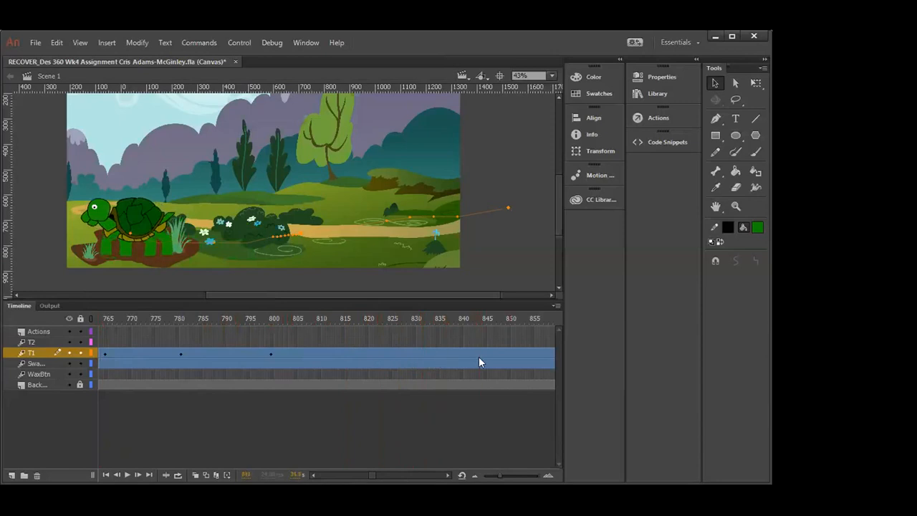
drag(552, 368, 426, 389)
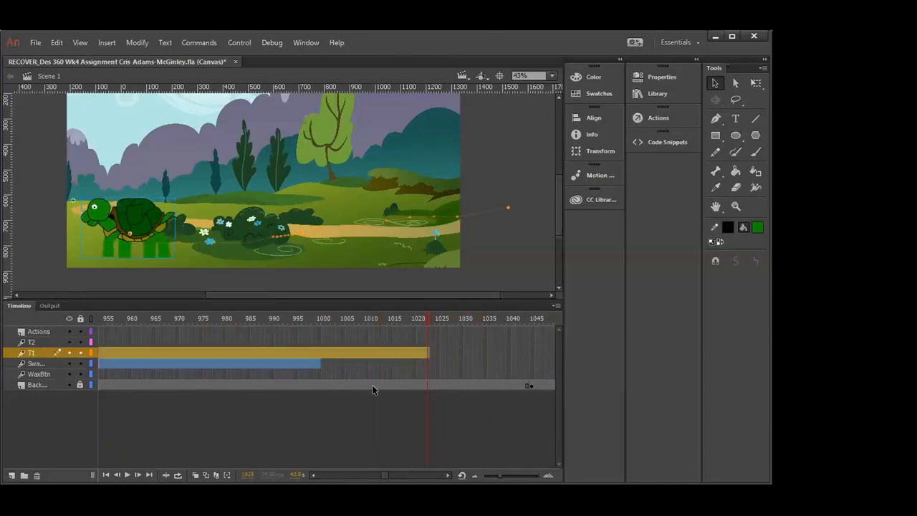
- Repeatedly insert frames at frame 994 on the Swa… layer until it ends level with T1 at about frame 1022
click(281, 363)
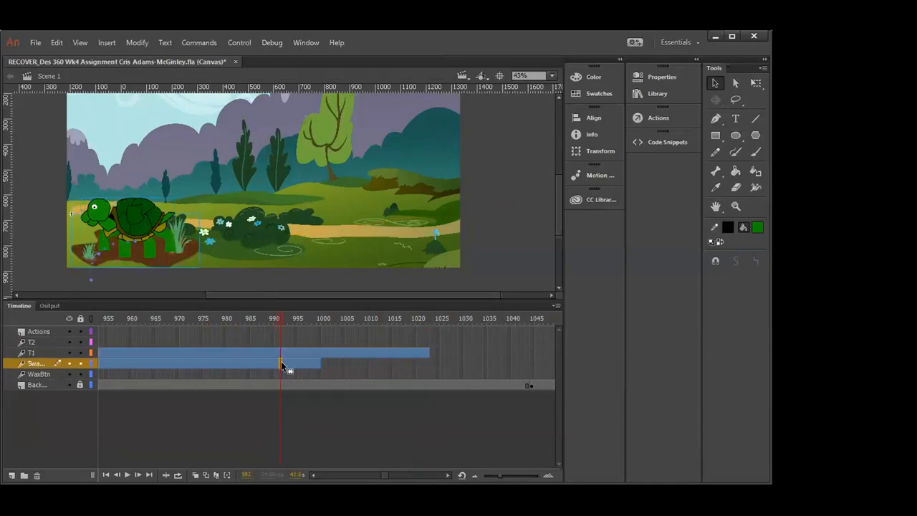
key(XF86AudioRaiseVolume)
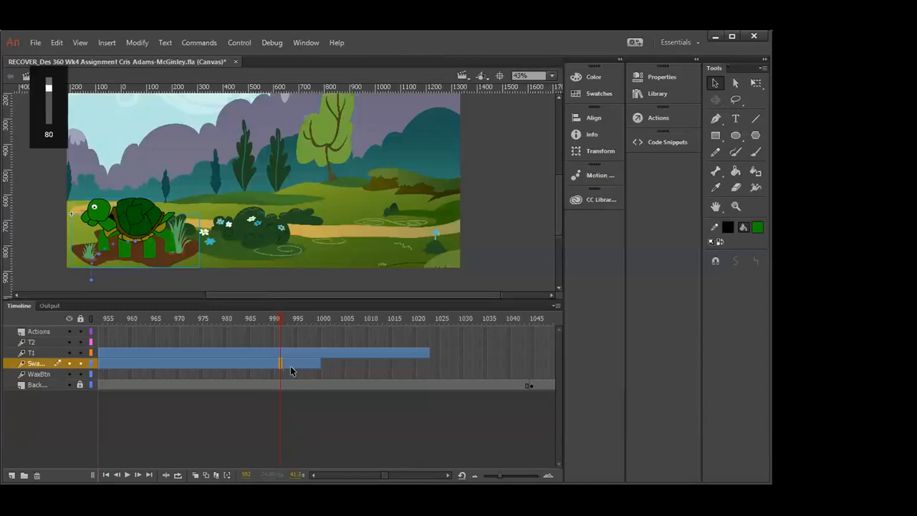
click(291, 363)
key(F5)
key(F5)
key(F5)
key(F5)
key(F5)
key(F5)
key(F5)
key(F5)
key(F5)
key(F5)
key(F5)
key(F5)
key(F5)
key(F5)
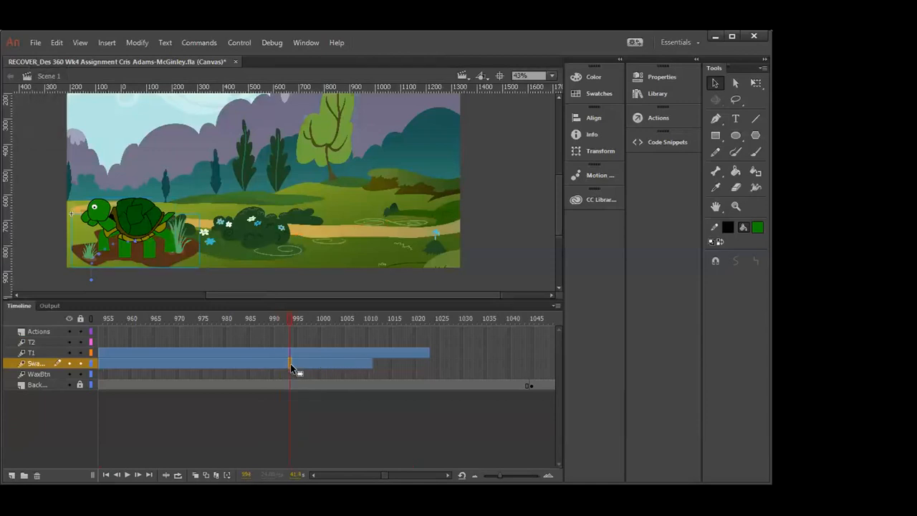
key(F5)
key(F5)
key(F5)
key(F5)
key(F5)
key(F5)
key(F5)
key(F5)
key(F5)
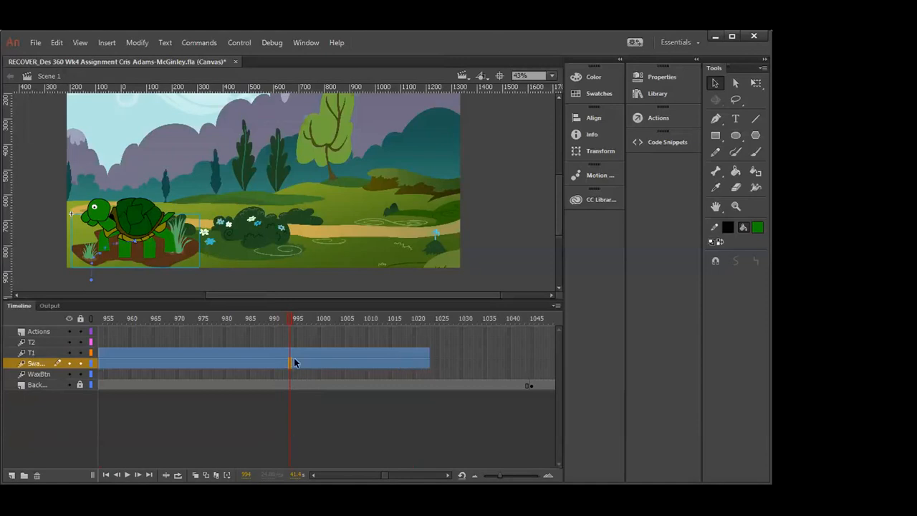
- Scrub Scene 1 back and forth between about frames 601 and 1022 to review the turtle's walk against the swamp's movement
drag(289, 319, 421, 347)
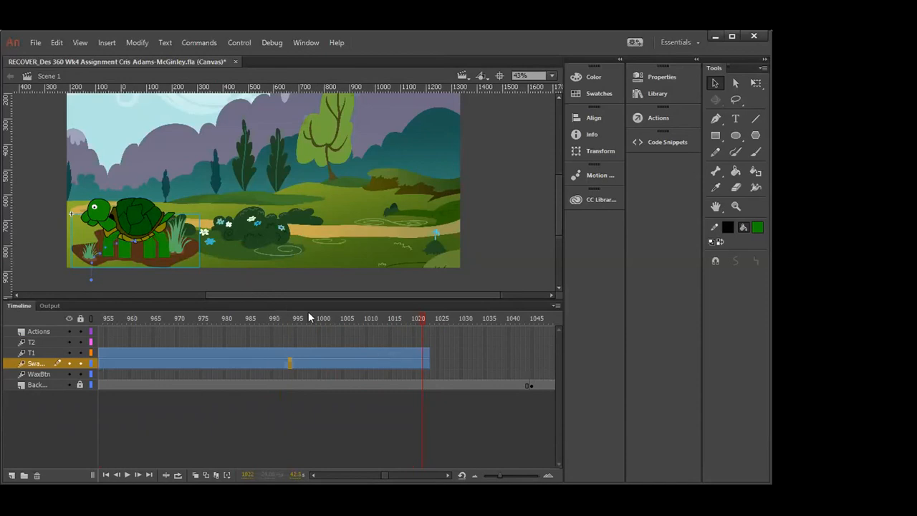
drag(420, 318, 551, 355)
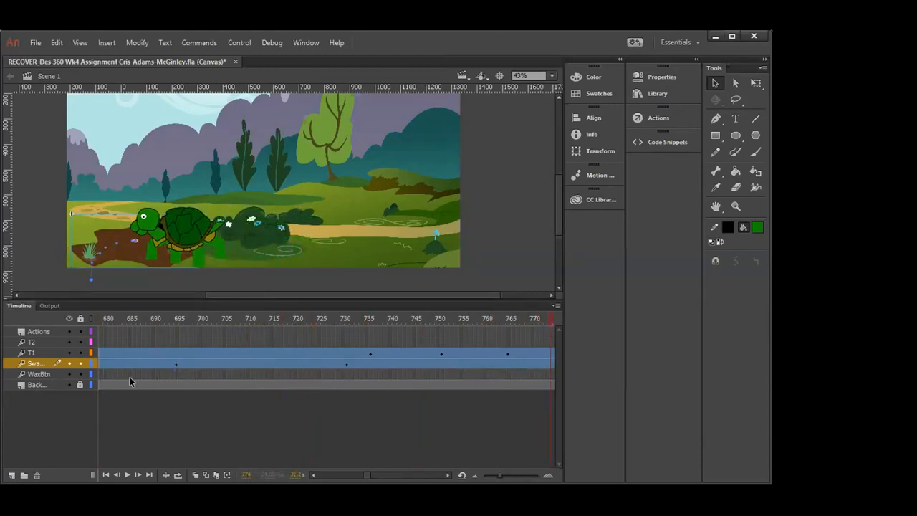
drag(553, 319, 423, 367)
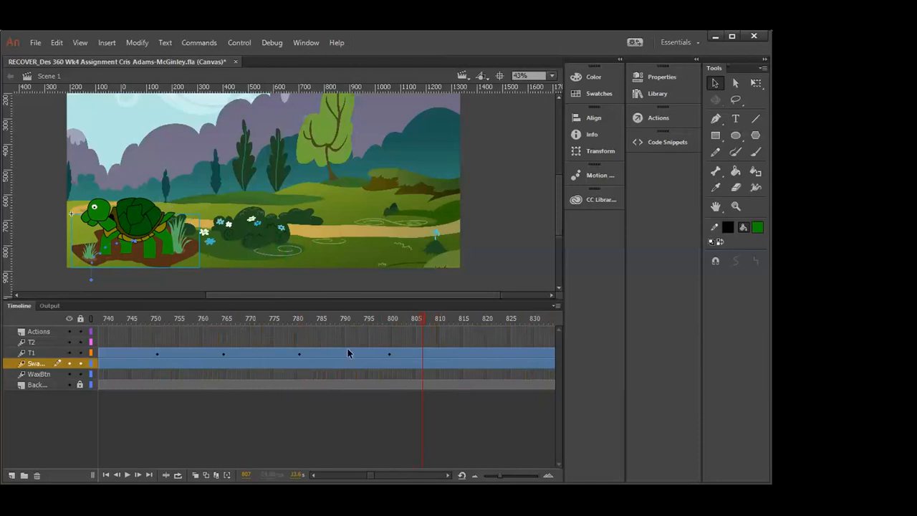
drag(421, 322, 219, 358)
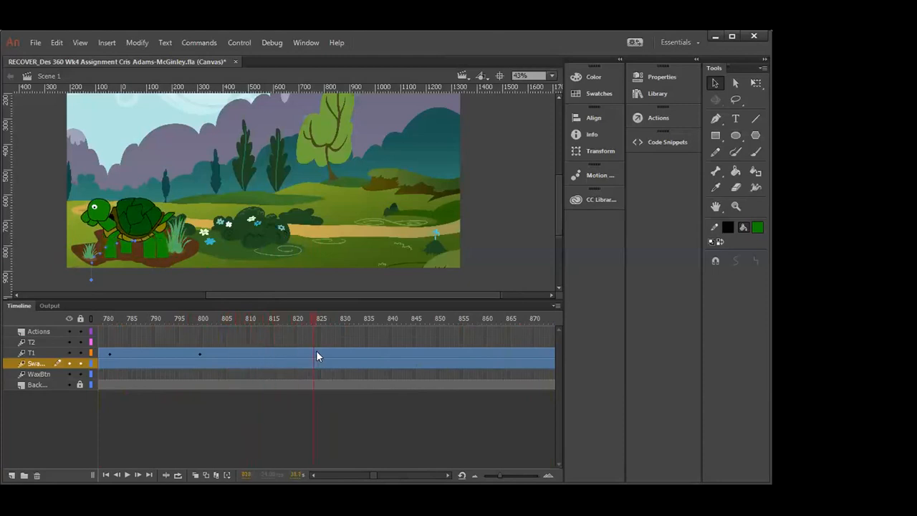
drag(327, 354, 204, 363)
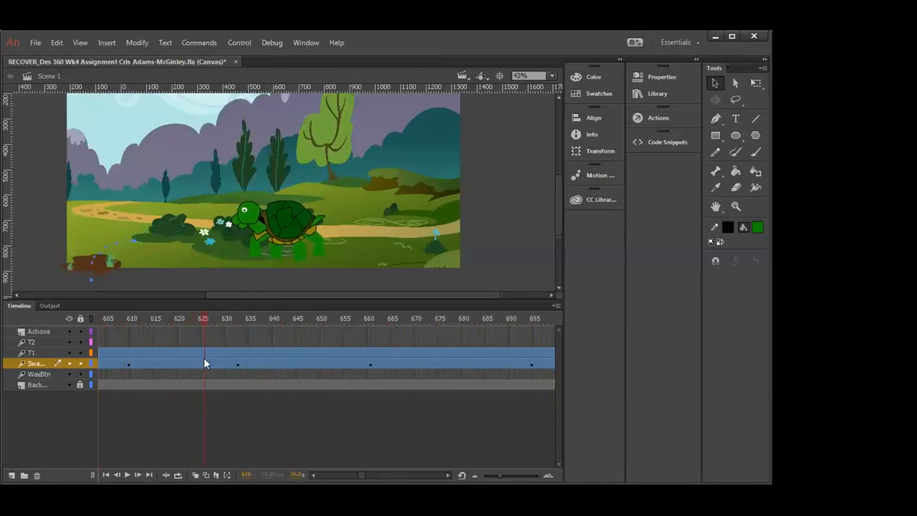
click(205, 362)
click(207, 320)
drag(208, 321, 370, 313)
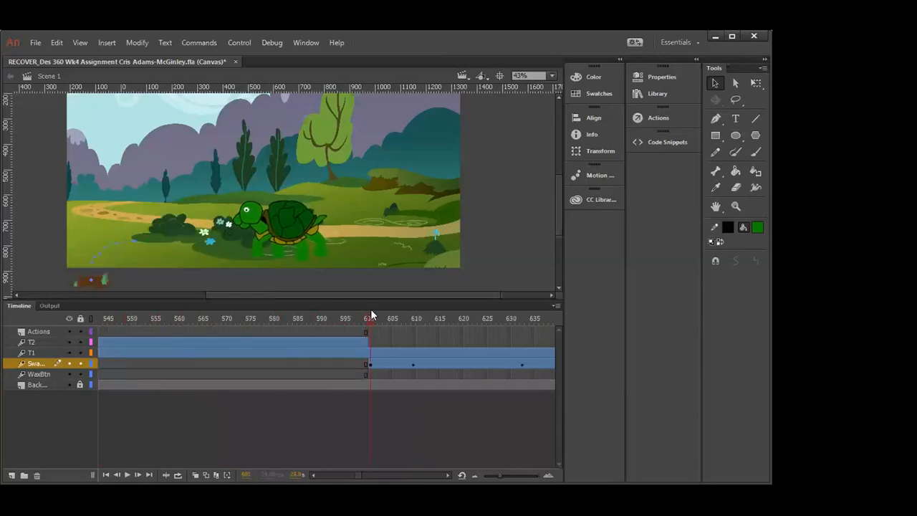
drag(459, 321, 543, 349)
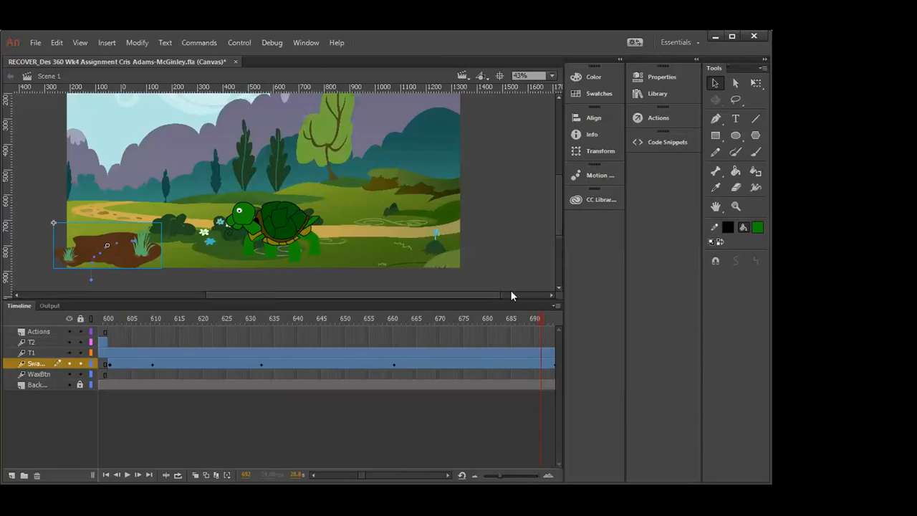
drag(542, 318, 256, 319)
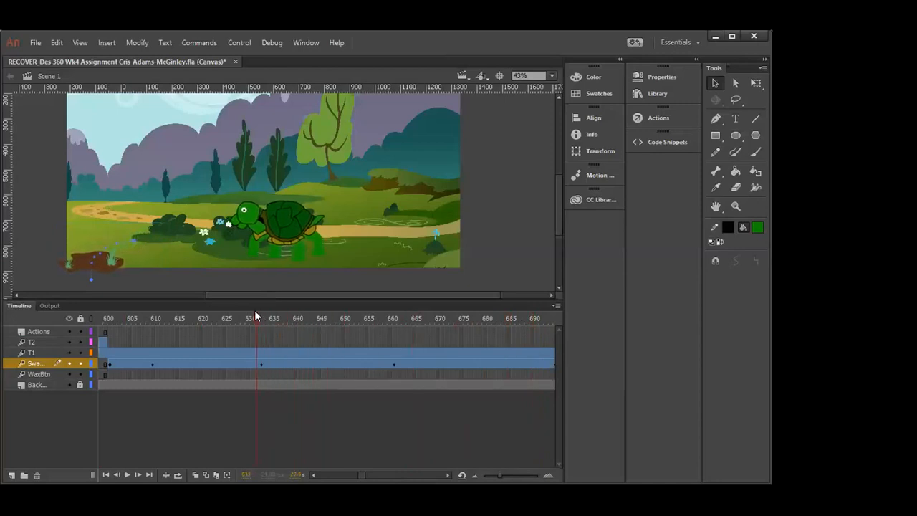
- Save the document
click(35, 45)
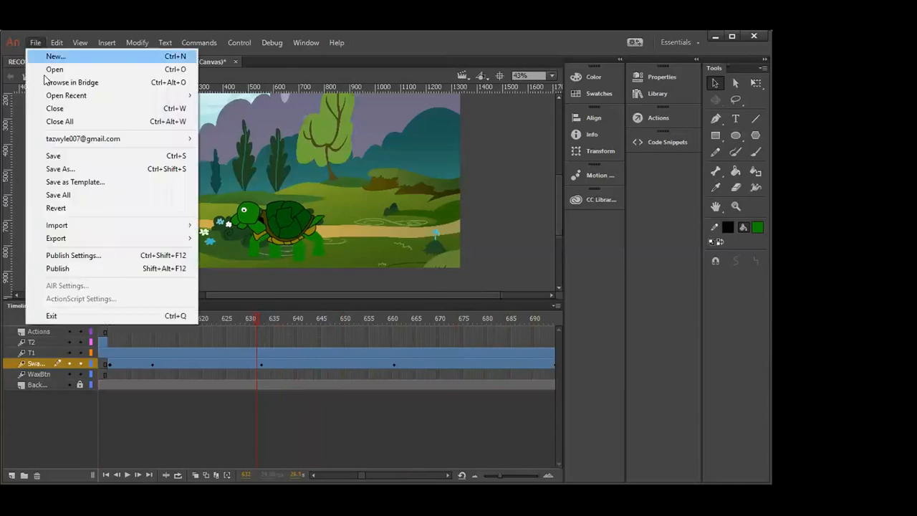
click(53, 156)
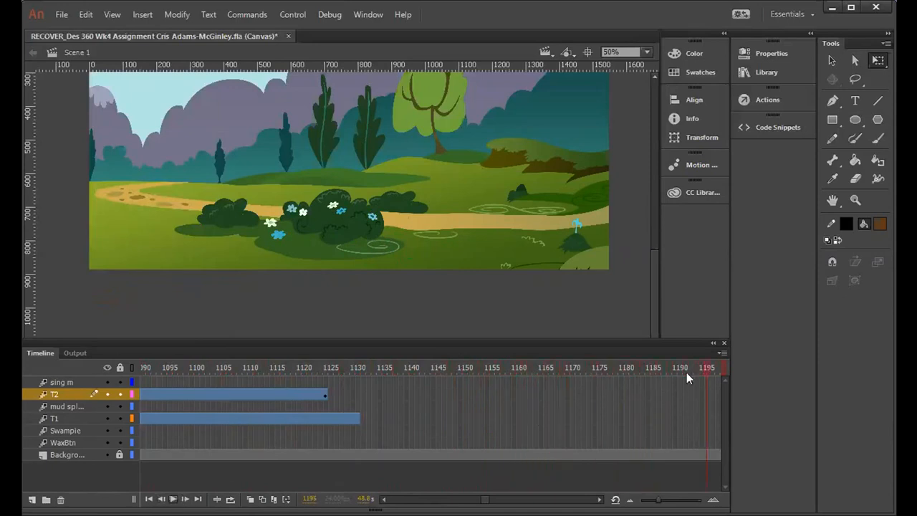
- Review the turtle, swamp and mud splash animation by scrubbing and playing the scene's later frames, including about 968 to 1111
click(649, 368)
drag(438, 370, 251, 389)
click(230, 391)
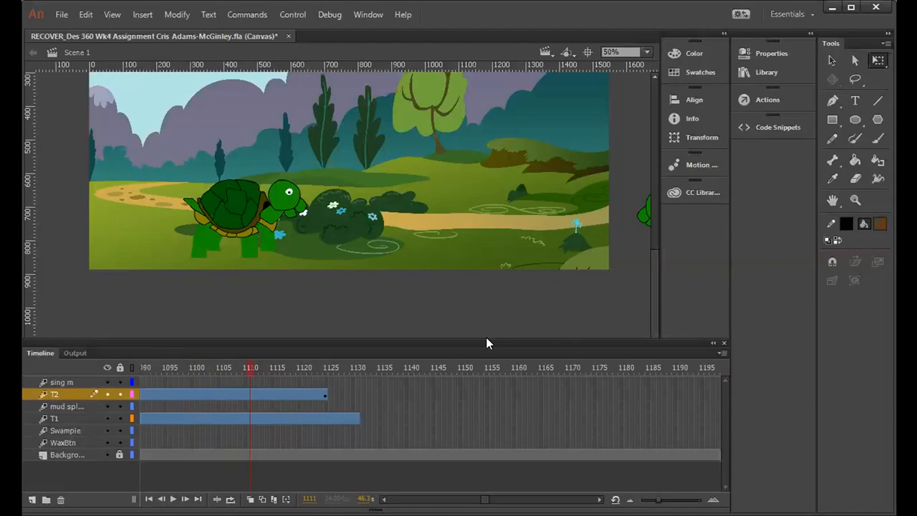
drag(250, 368, 166, 377)
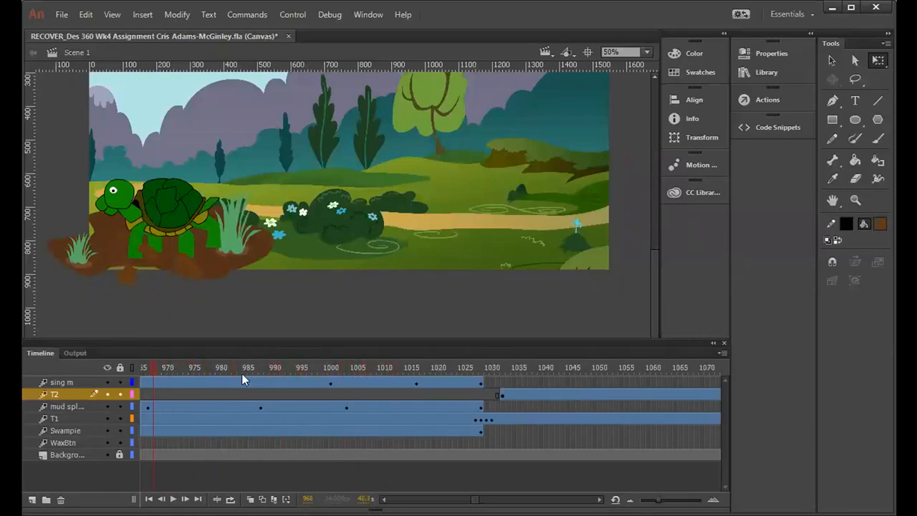
drag(242, 375, 274, 381)
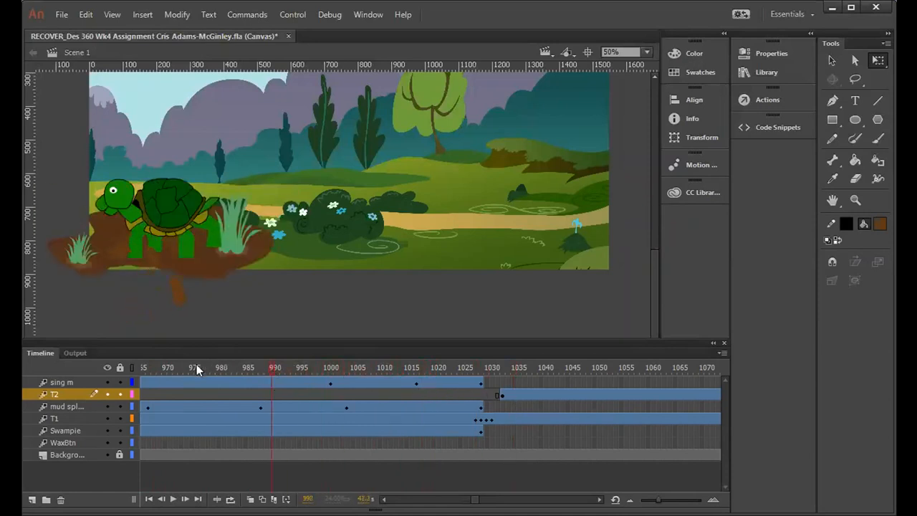
drag(140, 380, 589, 401)
drag(510, 396, 302, 401)
key(Return)
- Insert 11 frames at frame 900 on the mud spl… layer to lengthen that section of its tween
click(300, 408)
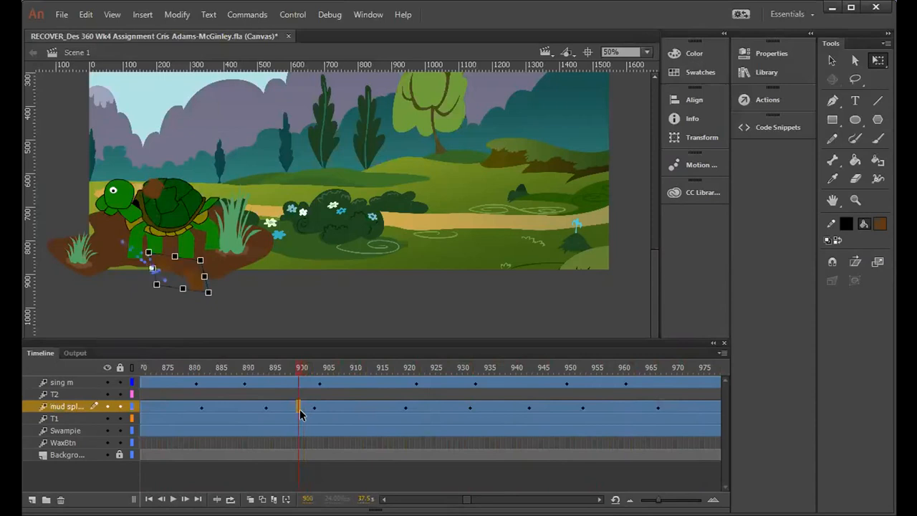
key(F5)
key(F5)
key(F5)
key(F5)
key(F5)
key(F5)
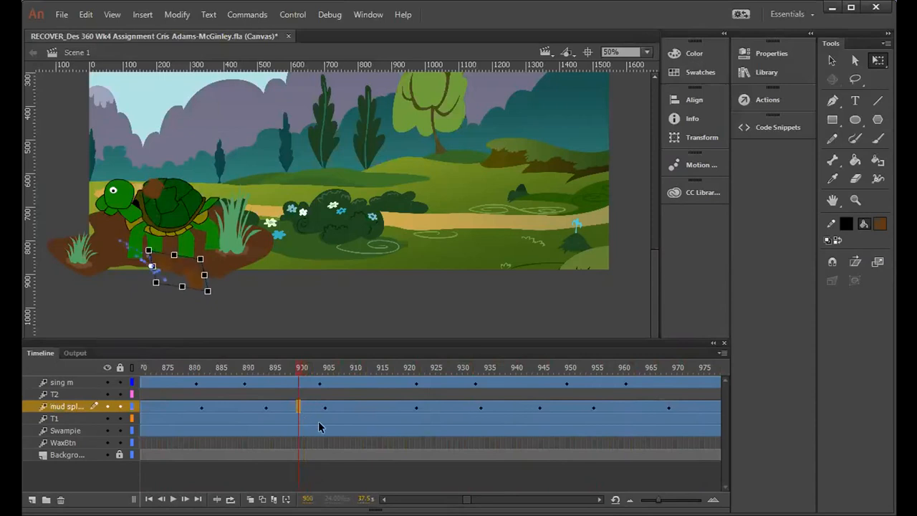
key(F5)
key(F5)
key(F5)
key(F5)
key(F5)
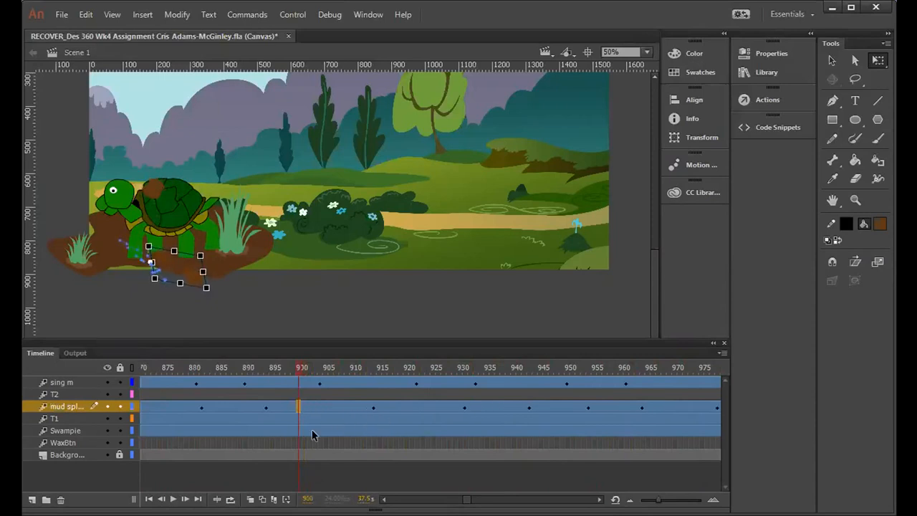
- Lengthen two more sections of the mud spl… tween by inserting frames at frames 890 and 946
click(245, 407)
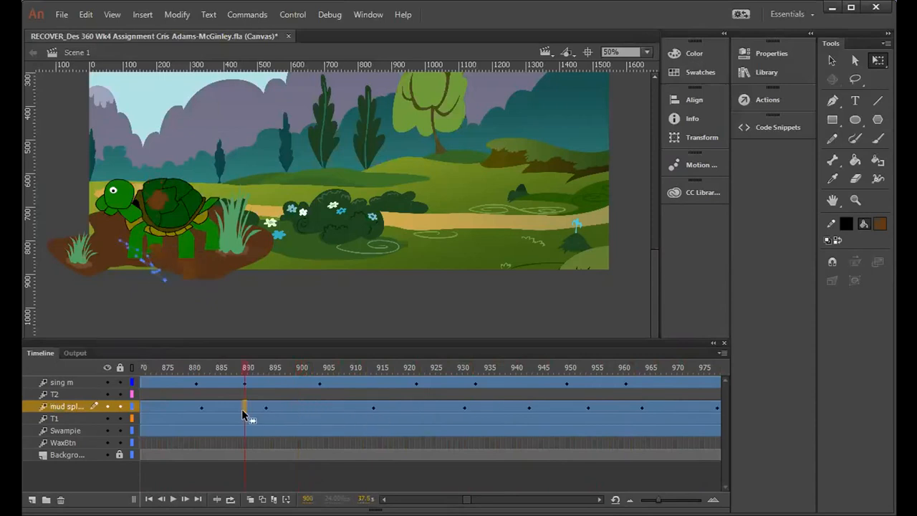
click(544, 414)
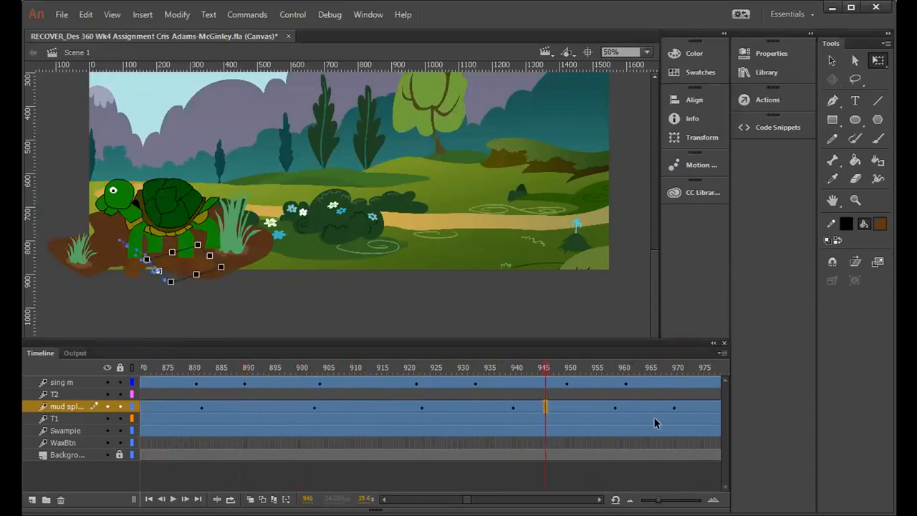
key(F5)
key(F5)
- Insert nine frames at about frame 972 on the mud spl… layer
click(599, 500)
click(450, 408)
key(F5)
key(F5)
key(F5)
key(F5)
key(F5)
key(F5)
key(F5)
key(F5)
key(F5)
- Insert ten frames at frame 991 on the mud spl… layer
click(549, 408)
key(F5)
key(F5)
key(F5)
key(F5)
key(F5)
key(F5)
key(F5)
key(F5)
key(F5)
key(F5)
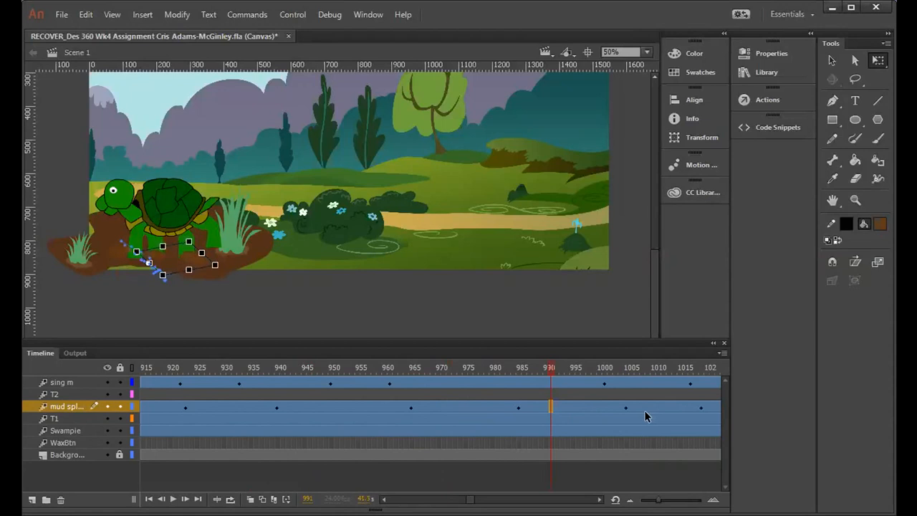
- Insert frames at frame 1010 on the mud spl… layer to lengthen that section of its tween
click(653, 411)
key(F5)
key(F5)
key(F5)
key(F5)
key(F5)
key(F5)
key(F5)
key(F5)
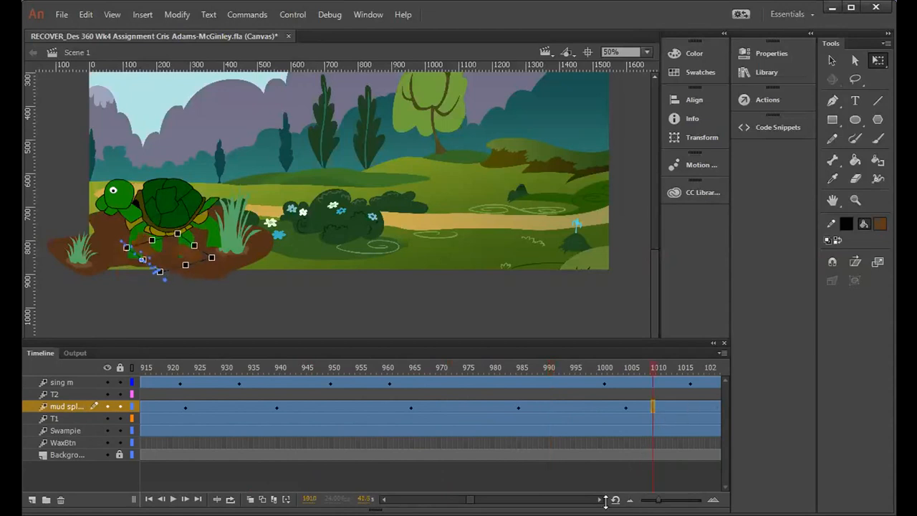
click(599, 499)
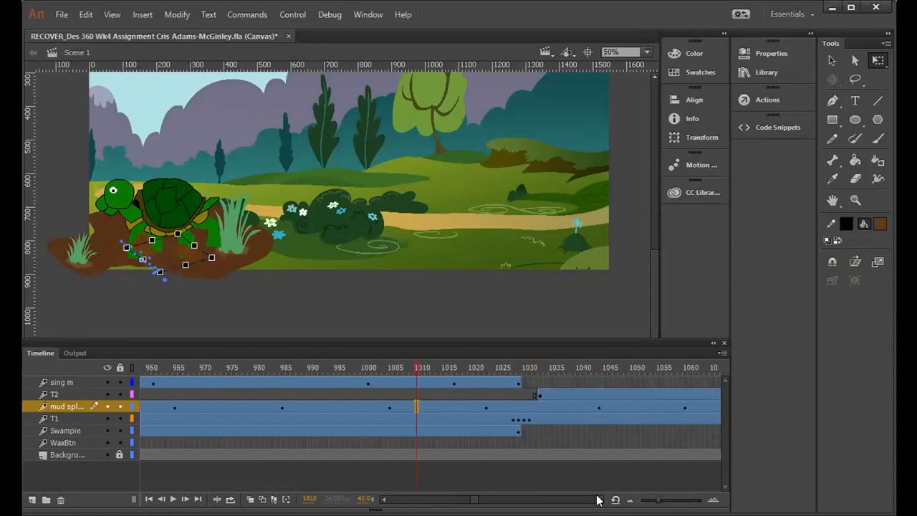
click(599, 500)
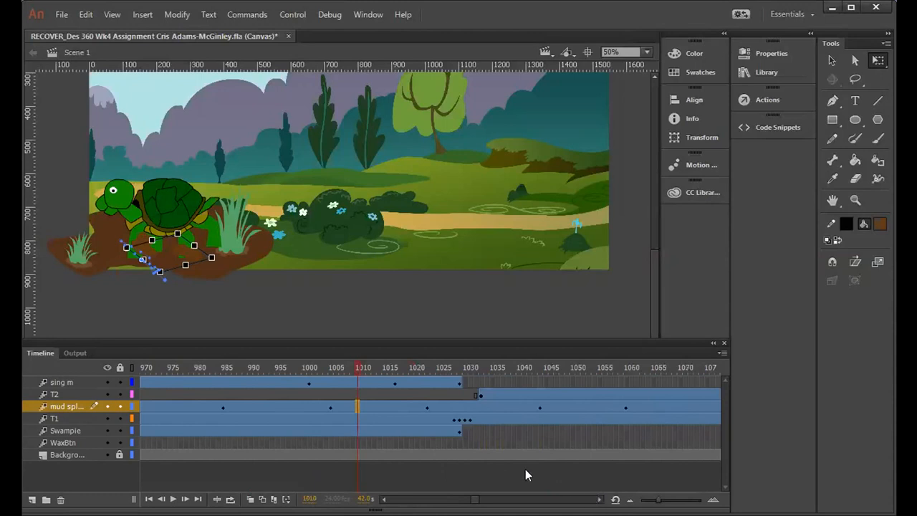
mouse_move(358, 373)
mouse_down()
mouse_move(567, 396)
mouse_move(342, 385)
mouse_move(358, 391)
mouse_up()
- Try to publish the animation with JPEG Image output enabled in the publish settings
click(37, 289)
click(62, 14)
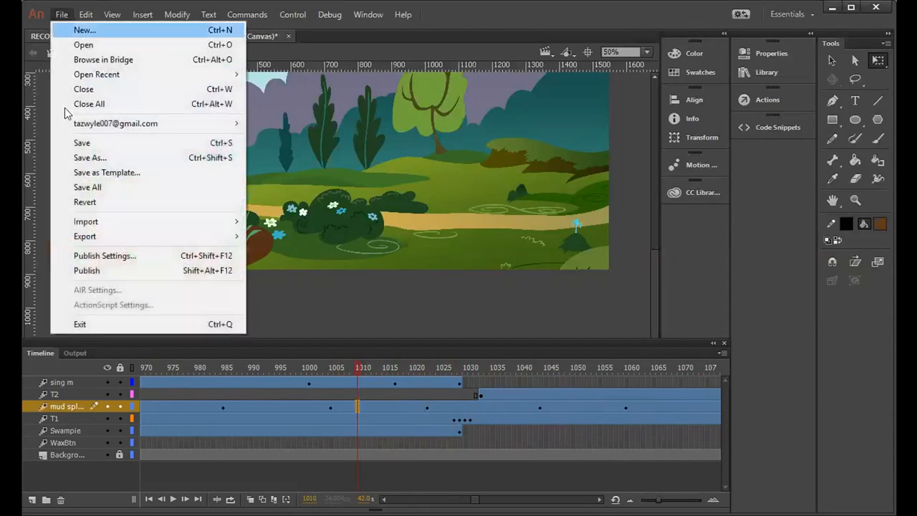
click(96, 256)
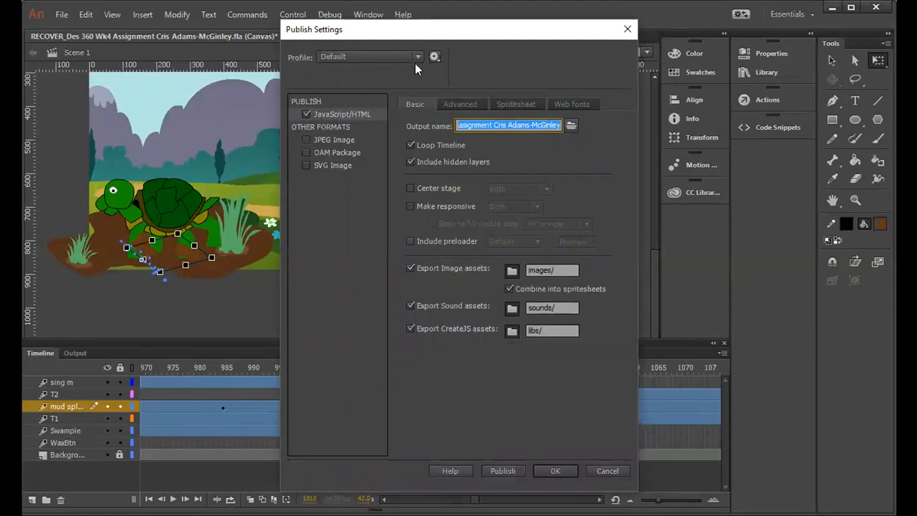
click(307, 140)
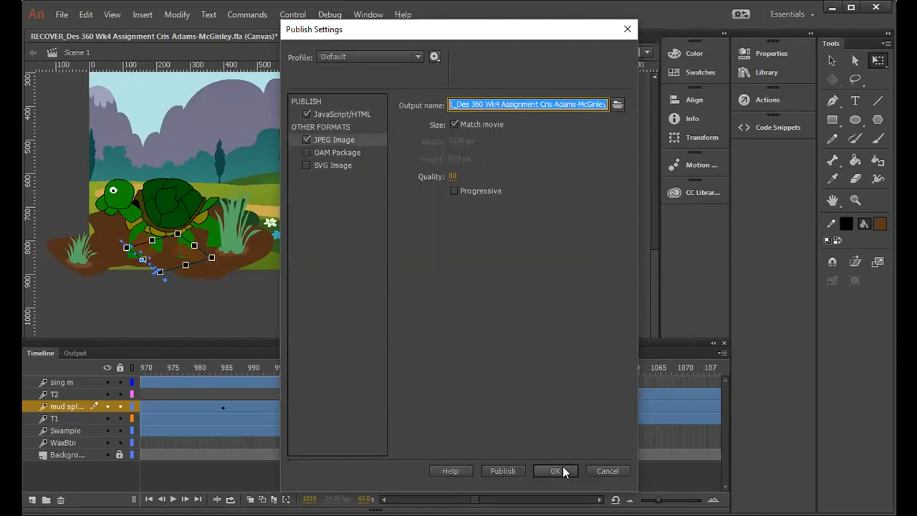
click(509, 468)
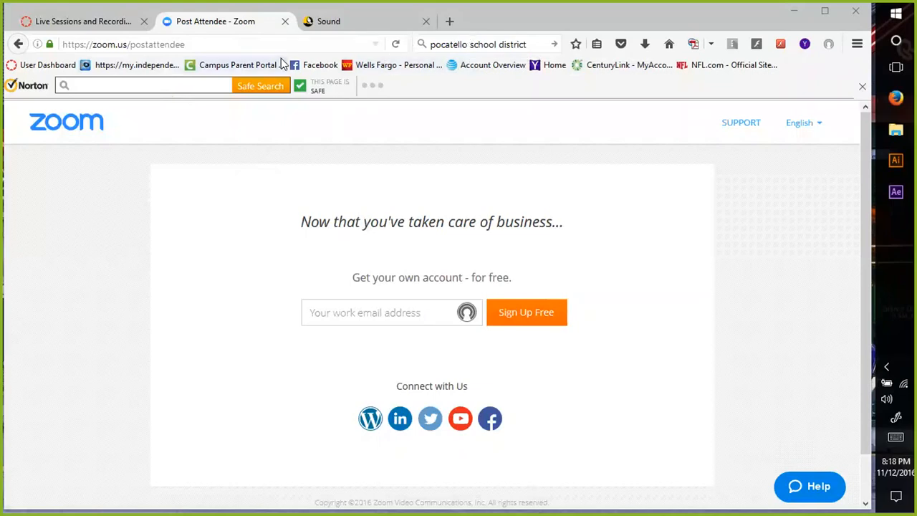
- Close the Post Attendee - Zoom page in the browser
click(285, 22)
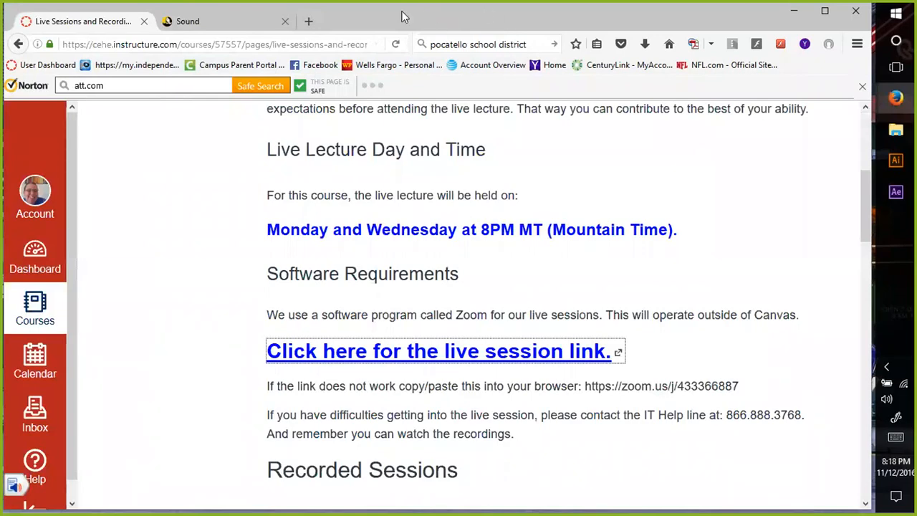
click(403, 16)
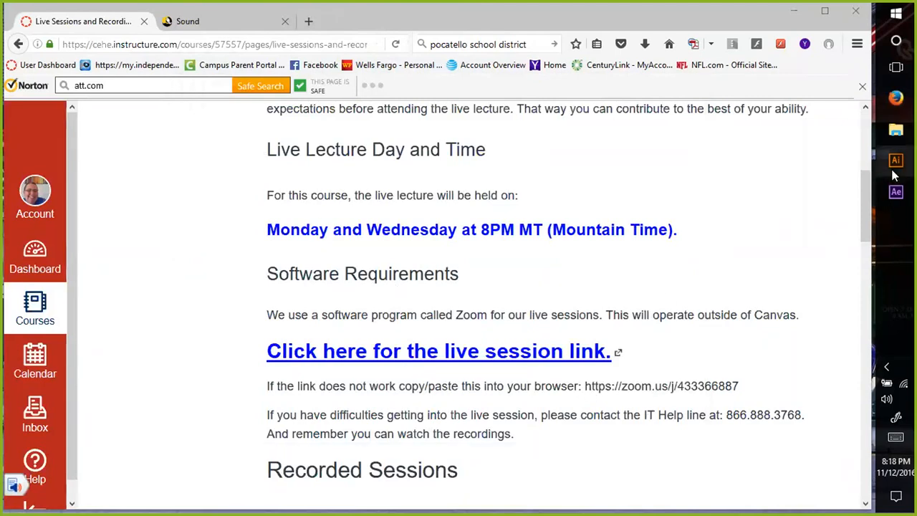
- Launch Adobe Animate CC 2015.2, open the auto-recover file from the previous session and collapse CC Libraries
mouse_move(893, 174)
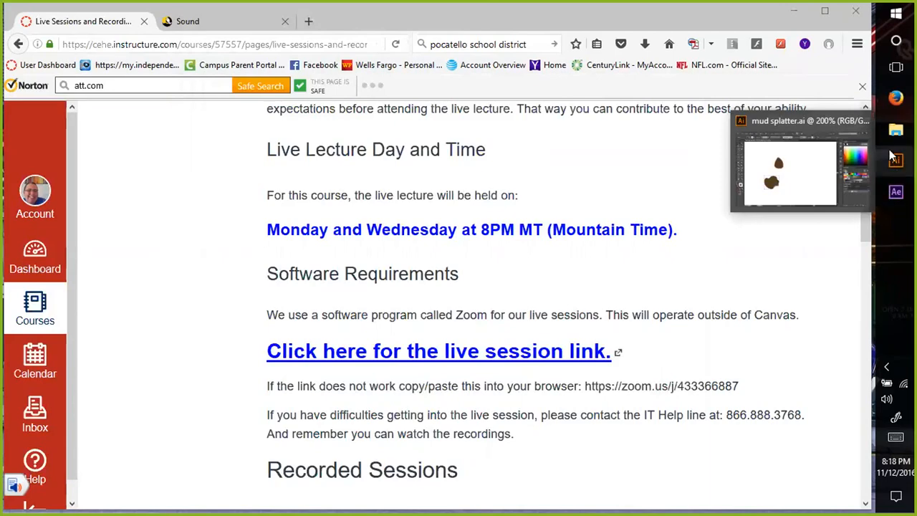
click(896, 13)
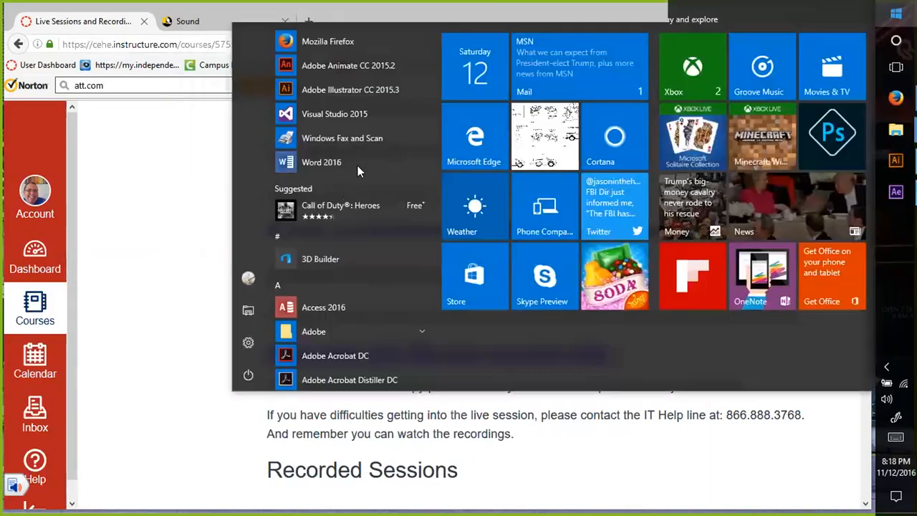
click(323, 73)
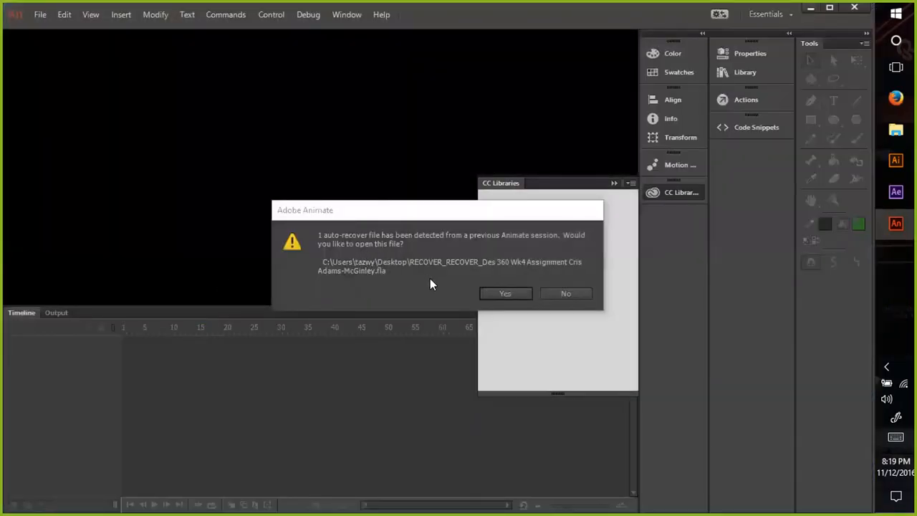
click(484, 296)
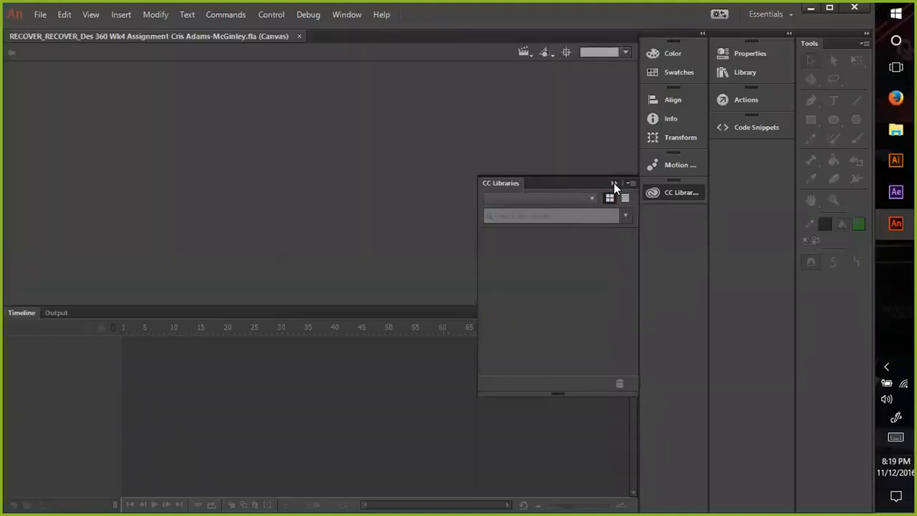
click(614, 182)
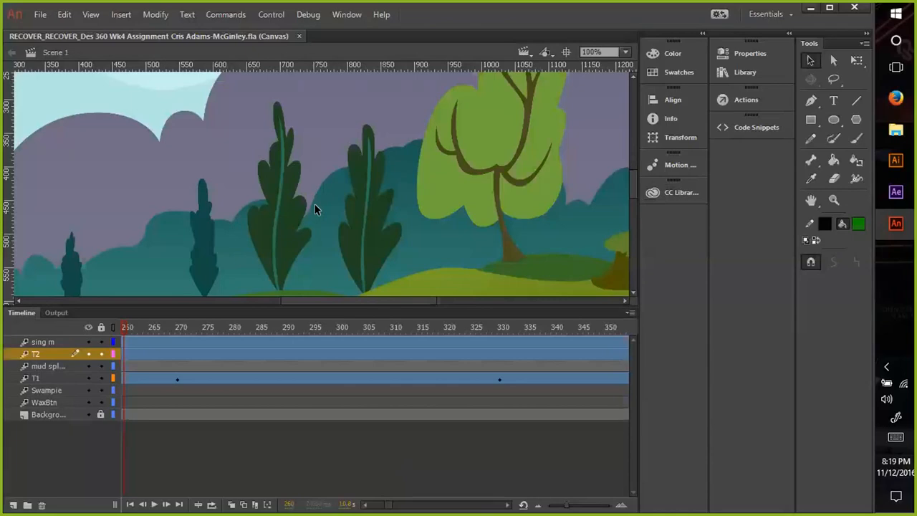
- Review the recovered scene's turtles and the layers' tween endings around frames 1020 to 1038
key(ctrl+minus)
key(ctrl+minus)
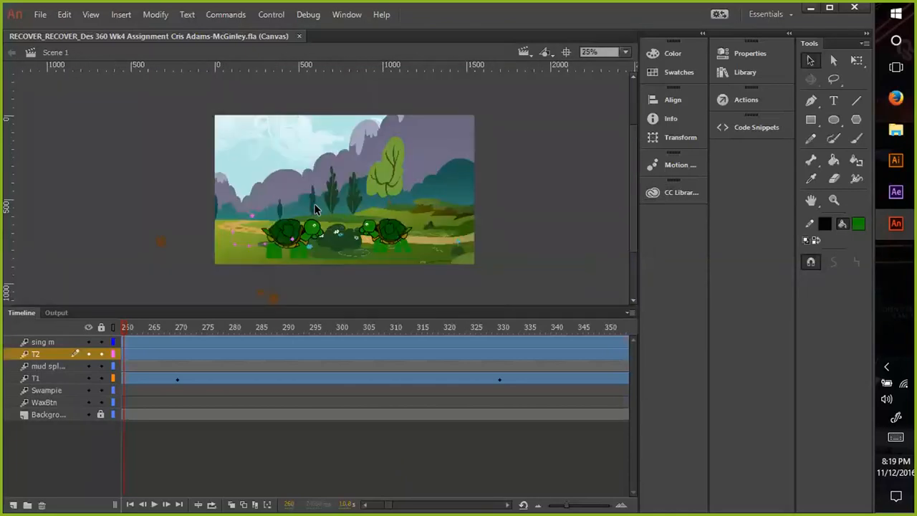
key(ctrl+equal)
key(ctrl+equal)
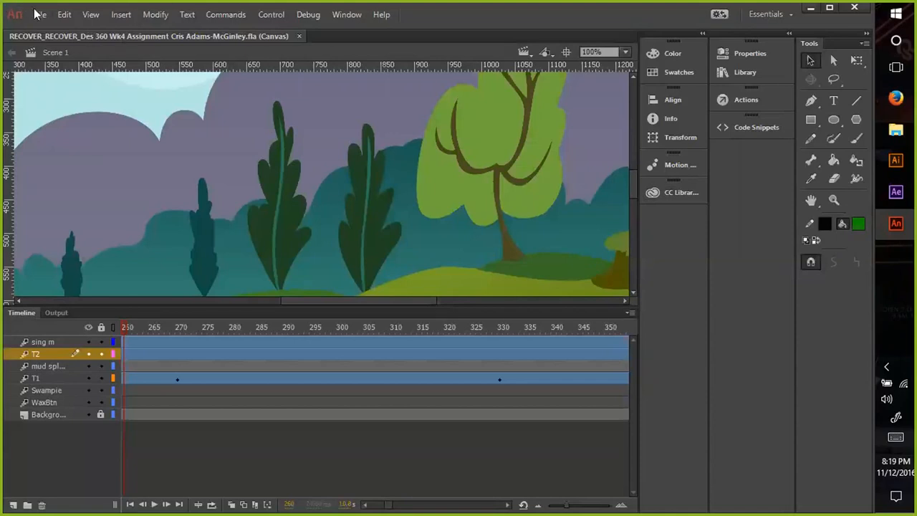
click(133, 330)
drag(620, 358, 635, 360)
scroll(583, 183, down, 5)
scroll(582, 193, down, 2)
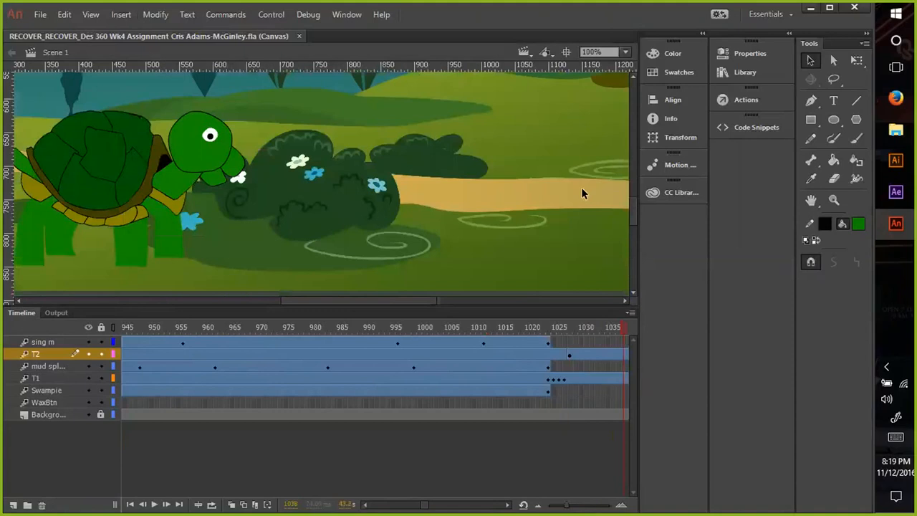
key(ctrl+minus)
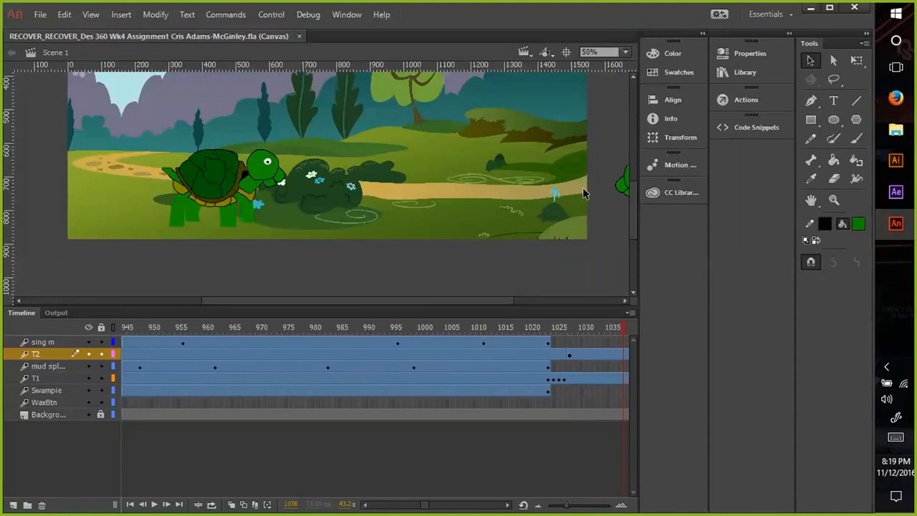
drag(624, 331, 262, 329)
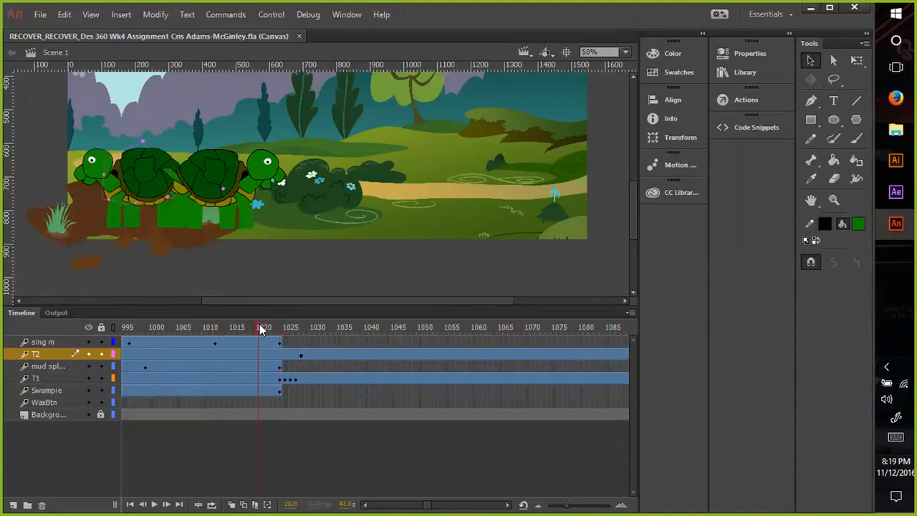
- Adjust the end of the T2 layer's earlier tween, first to frame 1018 and then to frame 1025
click(296, 356)
drag(296, 357, 247, 357)
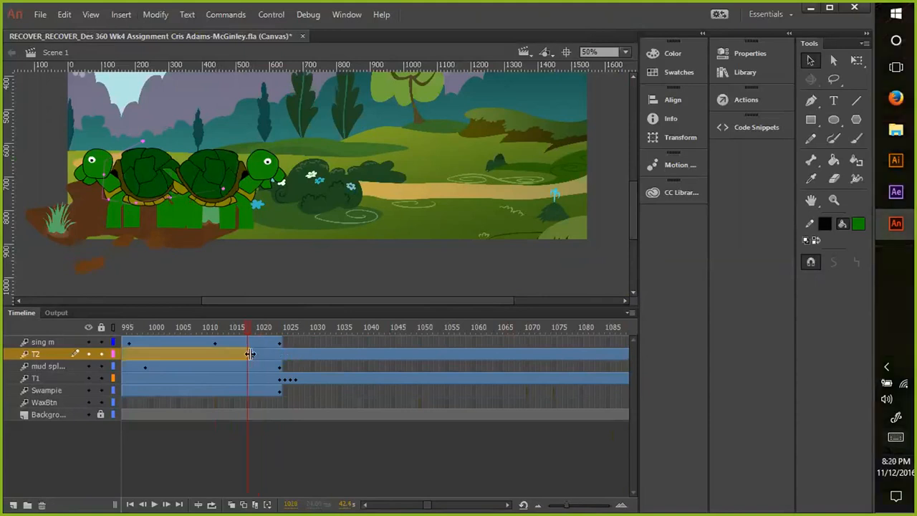
drag(250, 354, 285, 354)
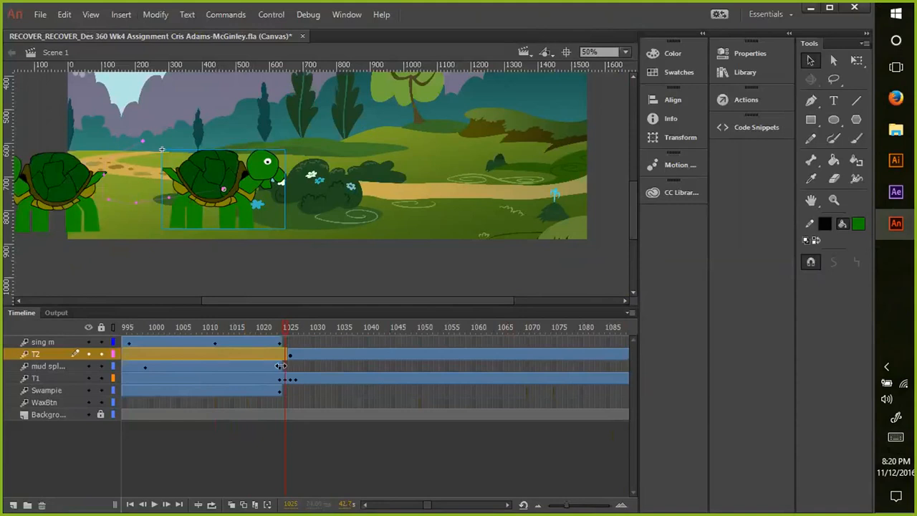
- Extend the mud spl… tween to end at frame 1054 and the sing m tween to end at frame 1060
drag(280, 366, 321, 366)
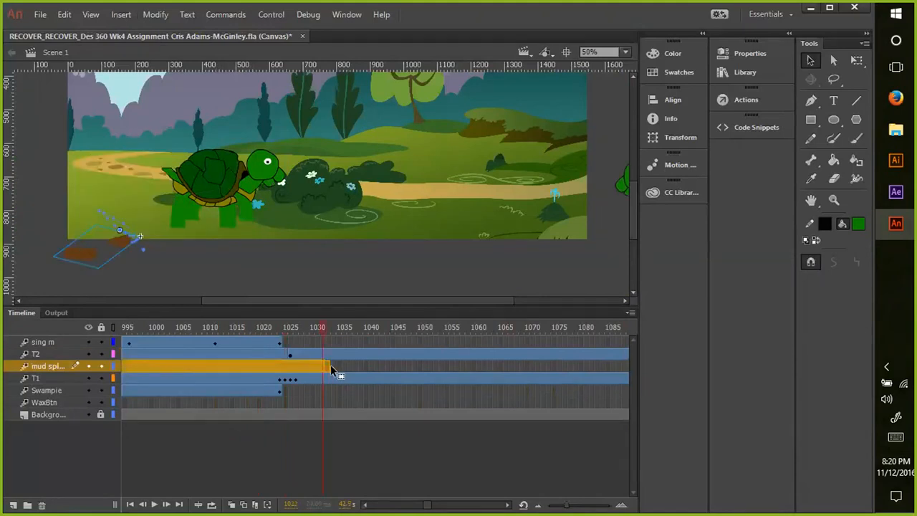
drag(350, 366, 441, 366)
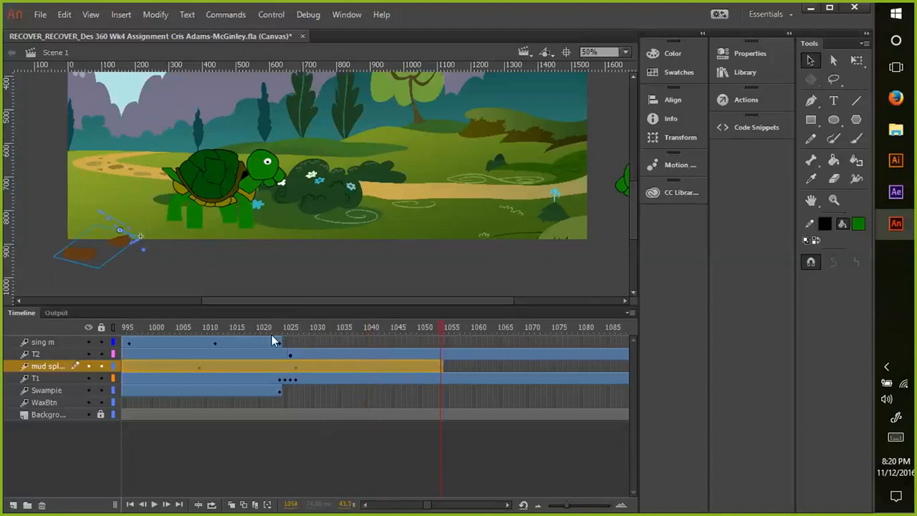
drag(282, 345, 470, 353)
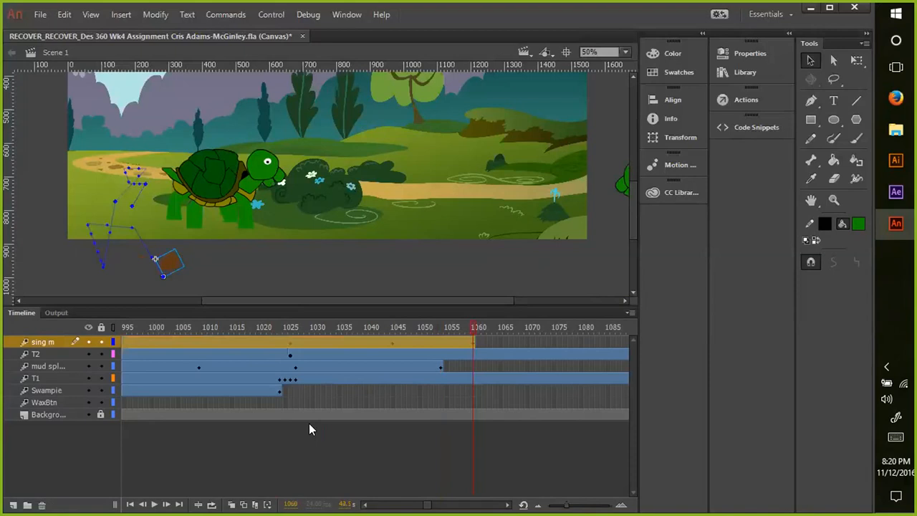
- Stretch the mud spl… tween to frame 1065, and pull its end back to frame 1060
drag(442, 366, 478, 367)
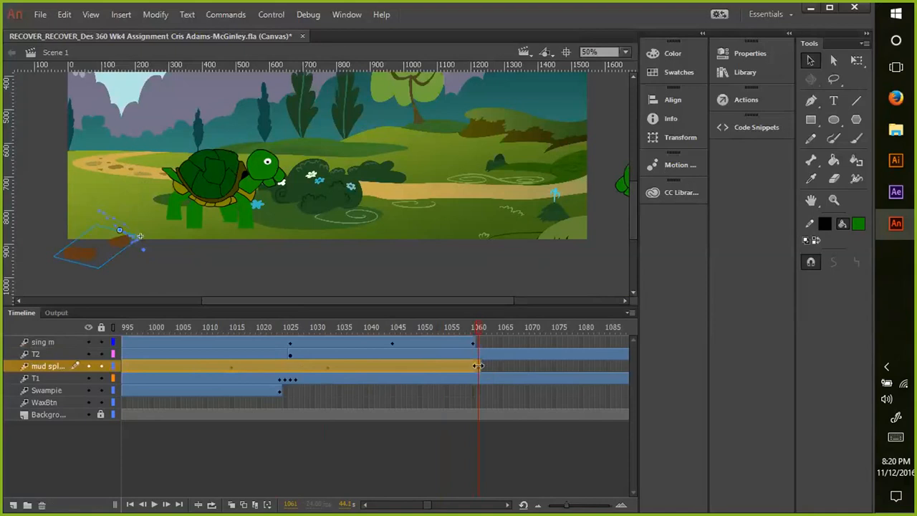
drag(478, 367, 499, 366)
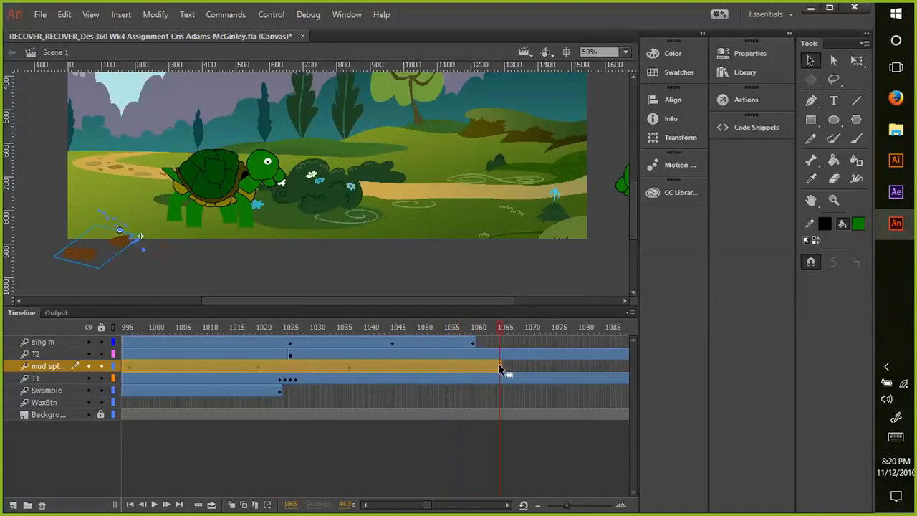
drag(499, 365, 472, 365)
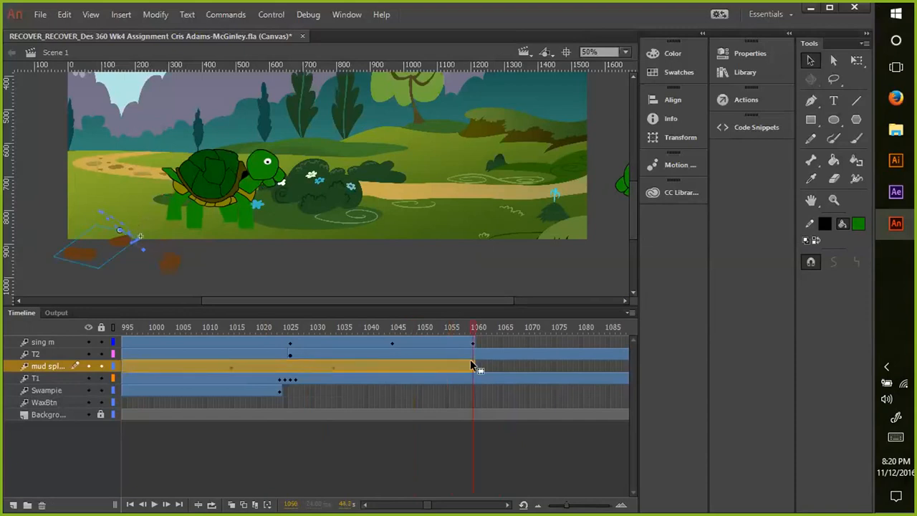
- Shorten the mud spl… tween to end at frame 1044 and the sing m tween to end at frame 1039
drag(470, 343, 430, 344)
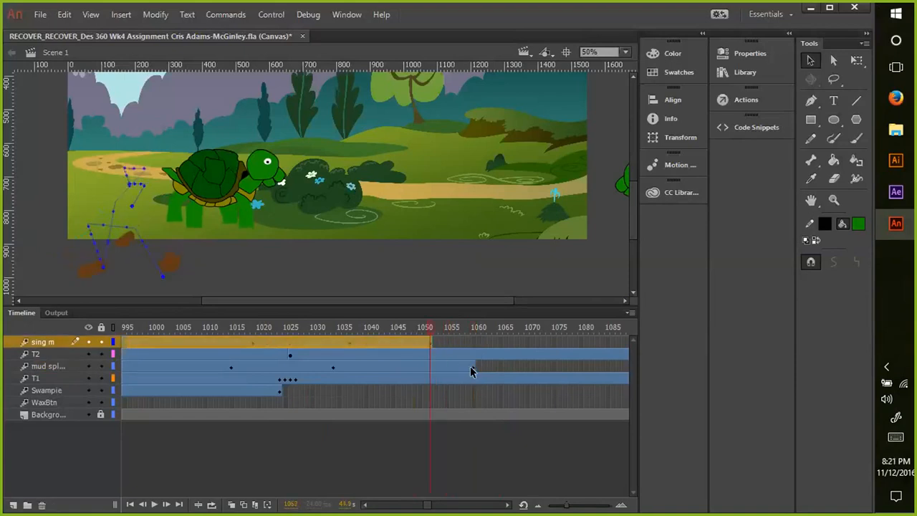
drag(471, 371, 432, 366)
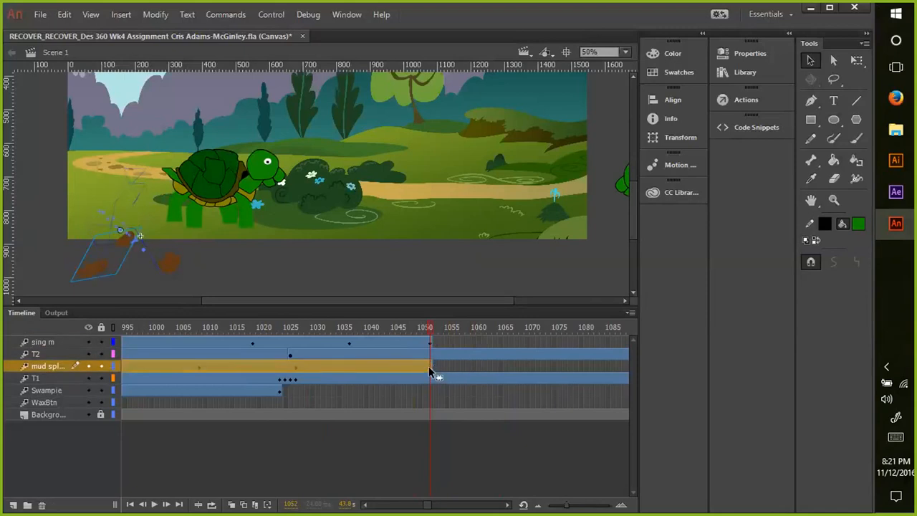
drag(430, 365, 388, 366)
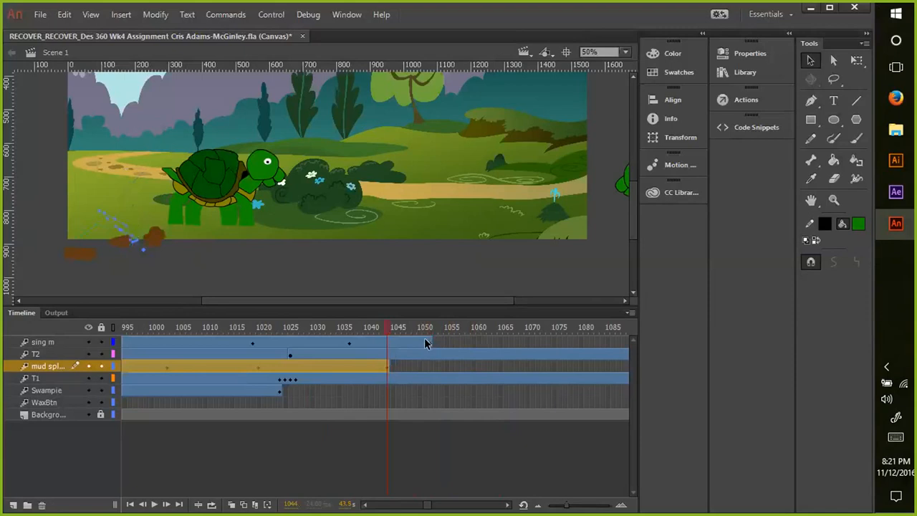
drag(368, 342, 362, 342)
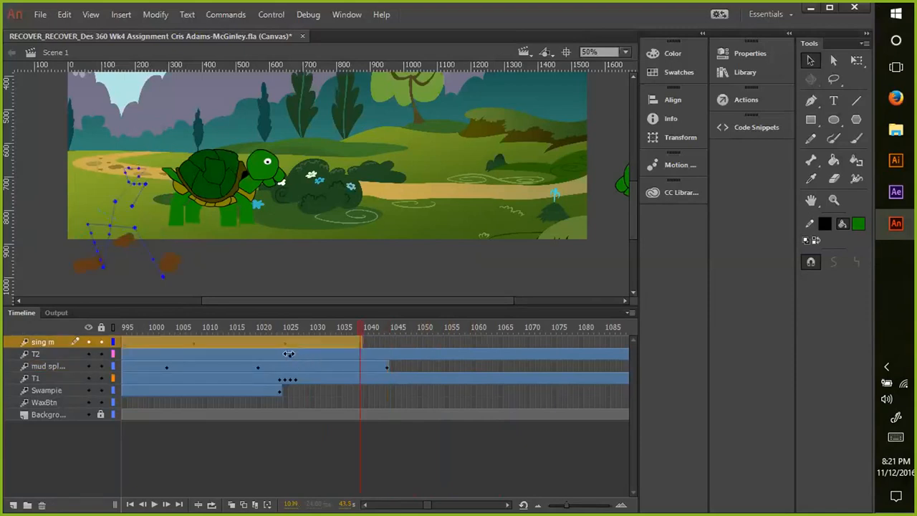
- Move the boundary between the two T2 tweens so the second one starts at frame 1051
drag(288, 354, 424, 355)
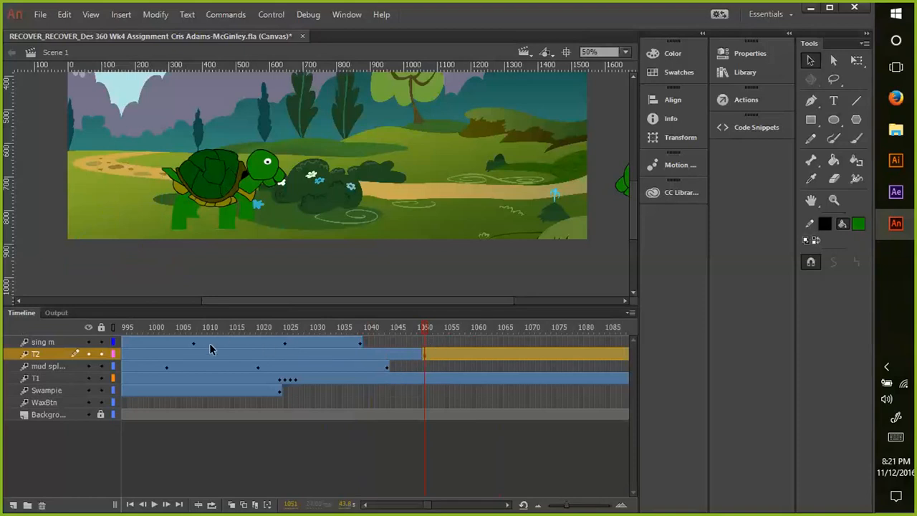
- Save the document to the Desktop under a new file name with both RECOVER_ prefixes removed, keeping the Animate Document format
click(40, 14)
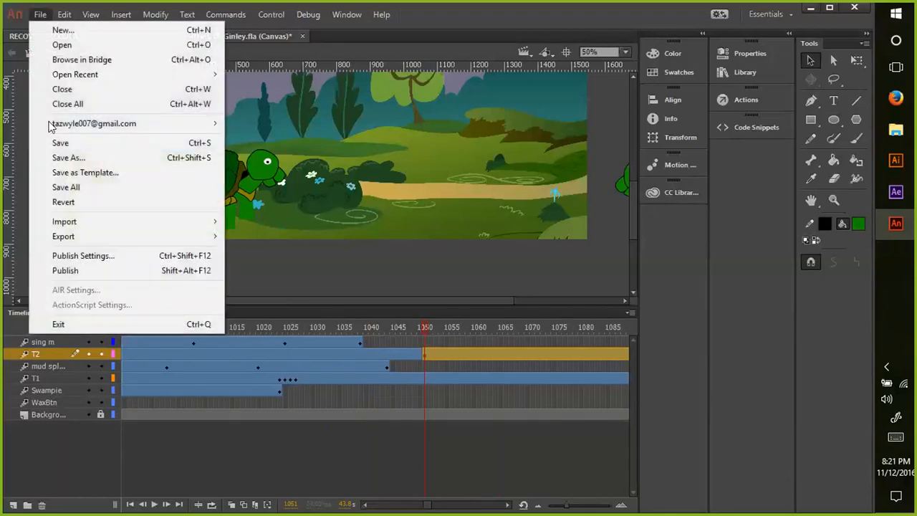
click(63, 154)
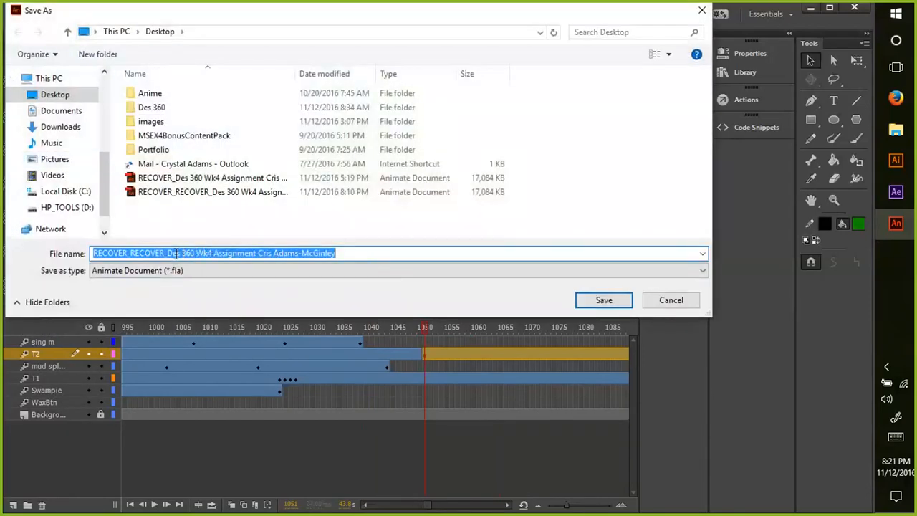
click(169, 253)
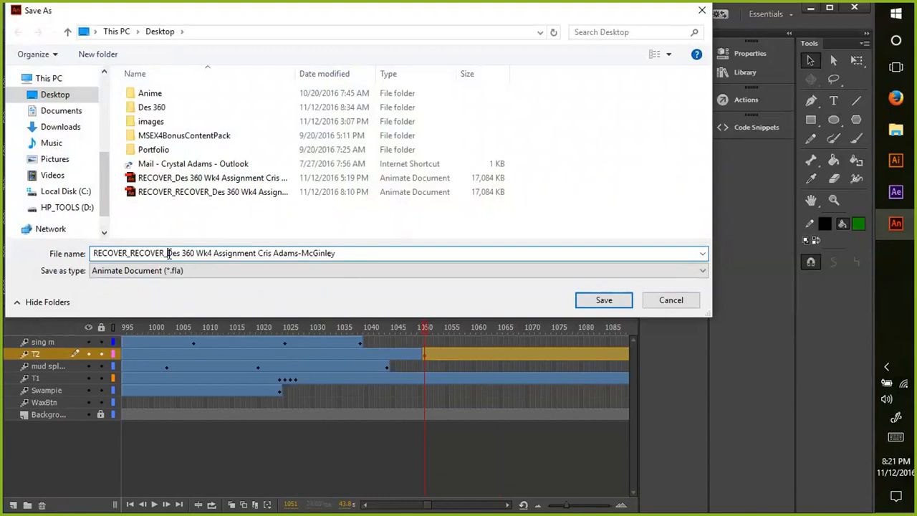
key(BackSpace)
key(BackSpace)
key(BackSpace)
key(BackSpace)
key(BackSpace)
key(BackSpace)
key(BackSpace)
key(BackSpace)
key(BackSpace)
key(BackSpace)
key(BackSpace)
key(BackSpace)
key(BackSpace)
key(BackSpace)
key(BackSpace)
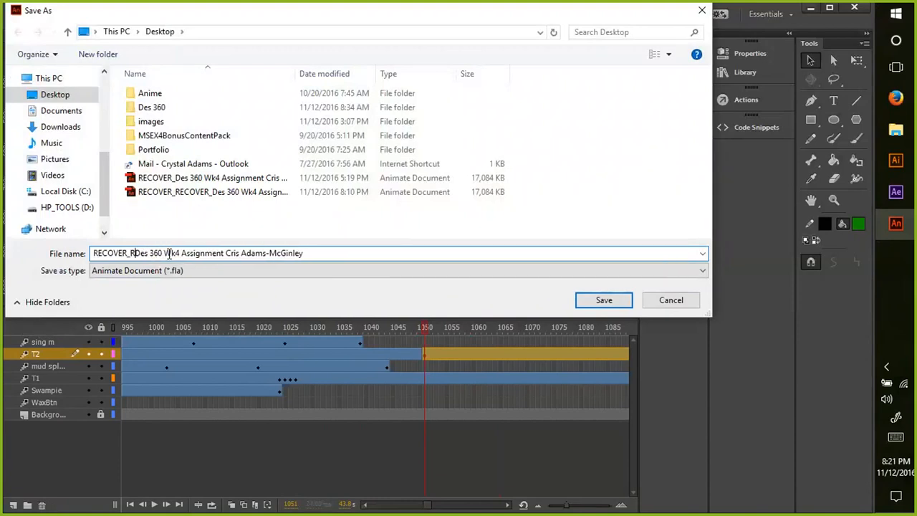
key(BackSpace)
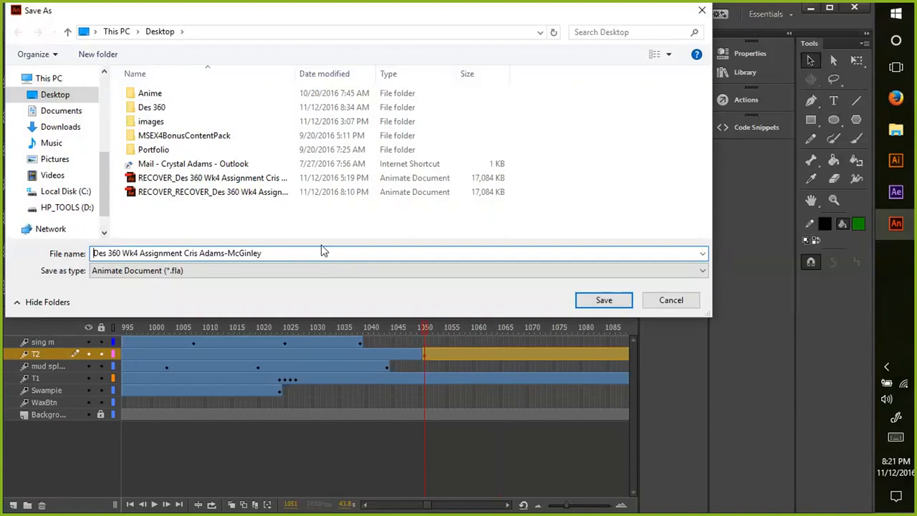
click(586, 299)
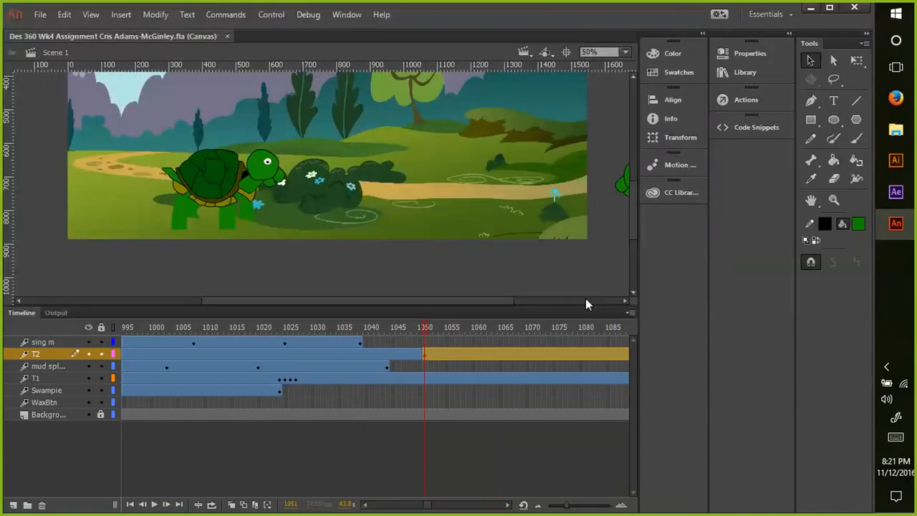
- Exclude hidden layers in the JavaScript/HTML publish settings and publish the animation
click(40, 15)
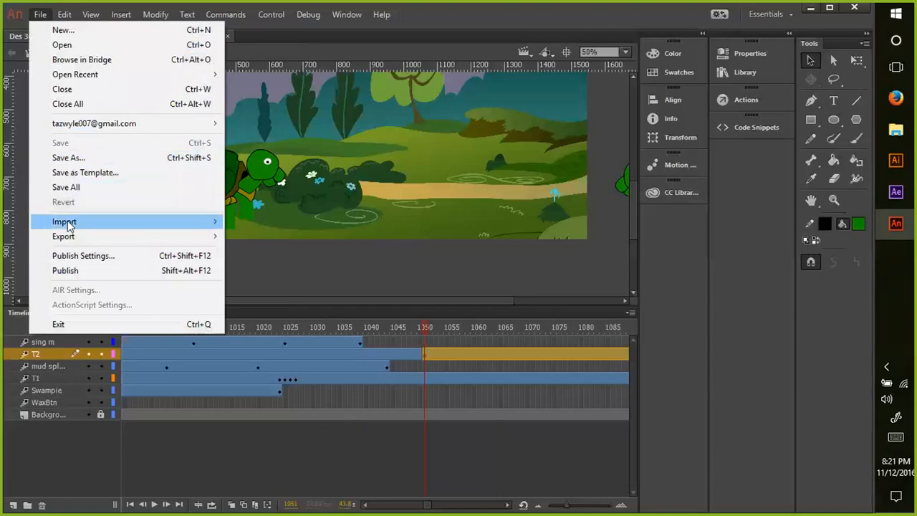
click(68, 256)
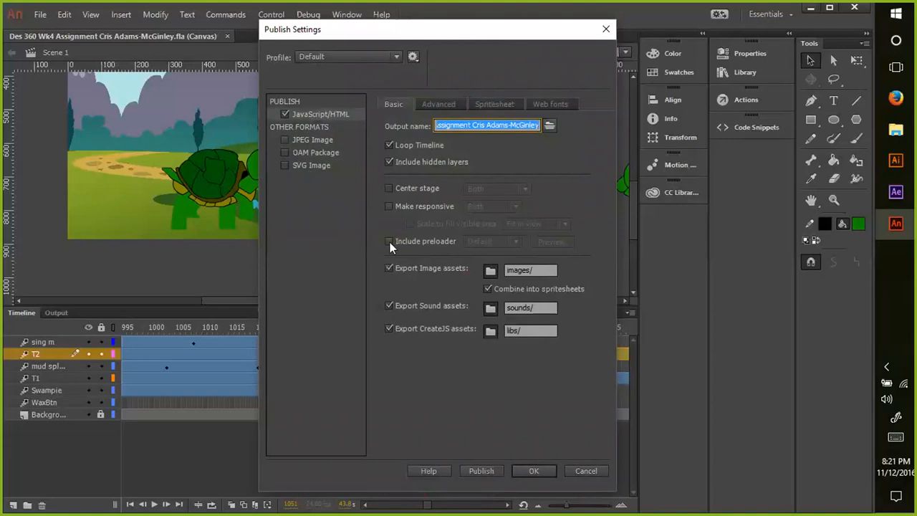
click(389, 162)
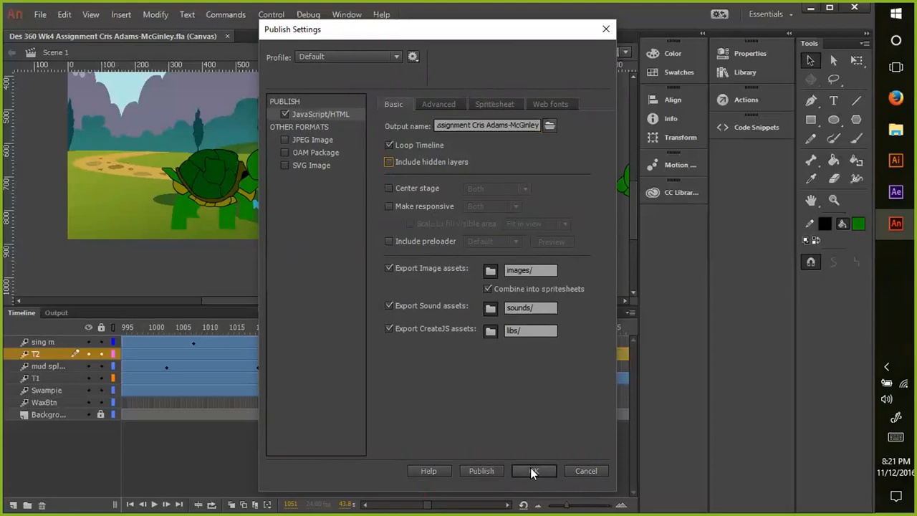
click(470, 470)
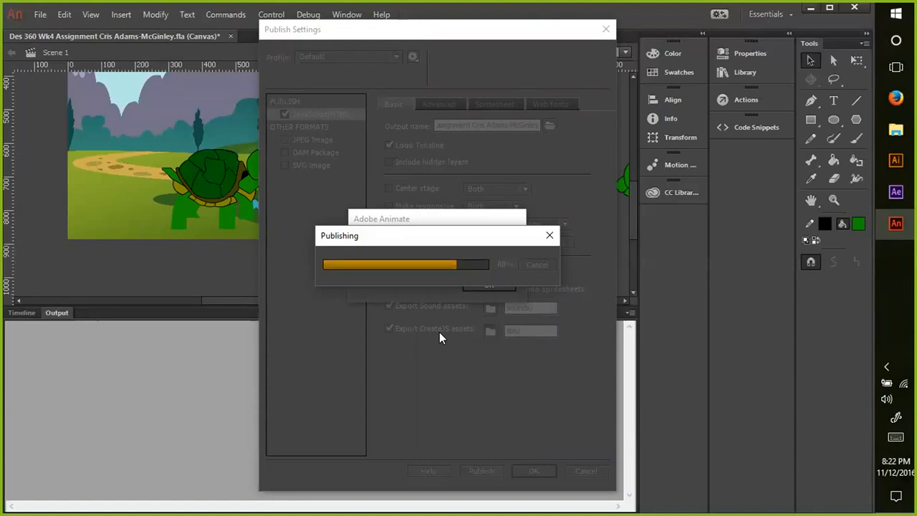
- Switch to File Explorer and open the Desktop folder
mouse_move(895, 130)
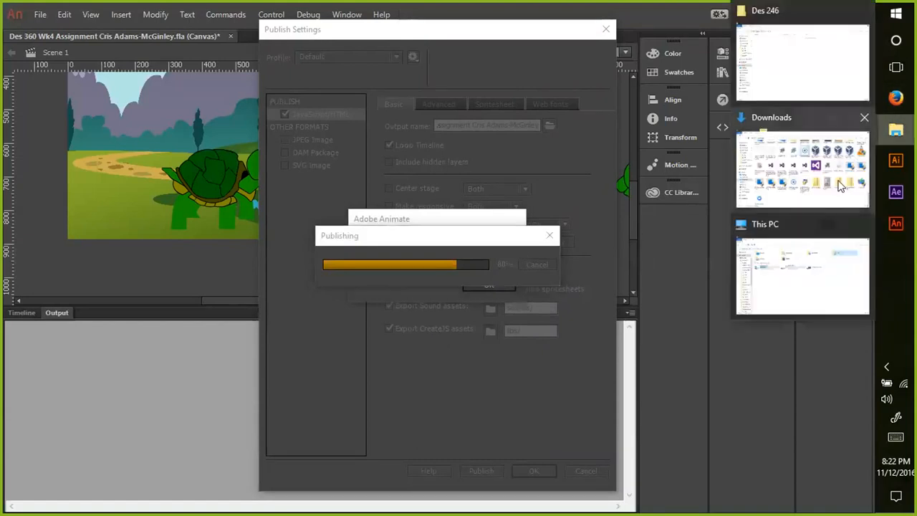
click(794, 237)
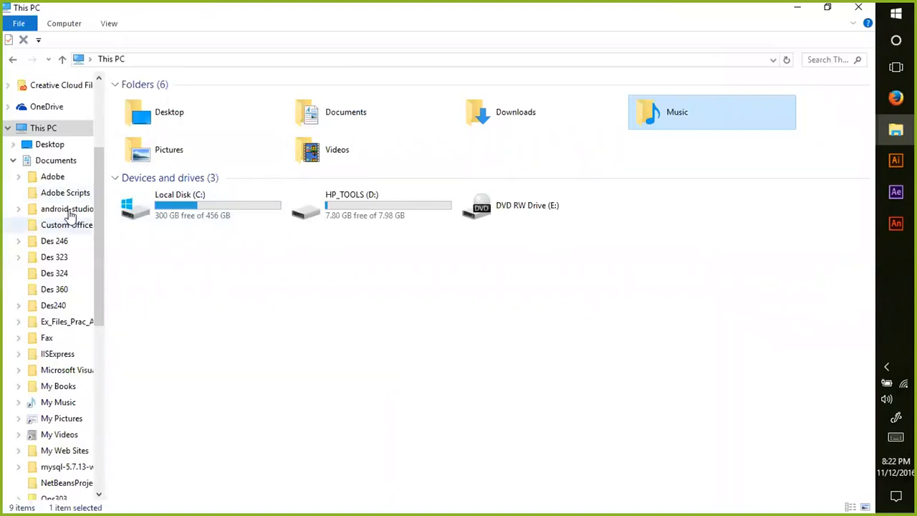
click(54, 147)
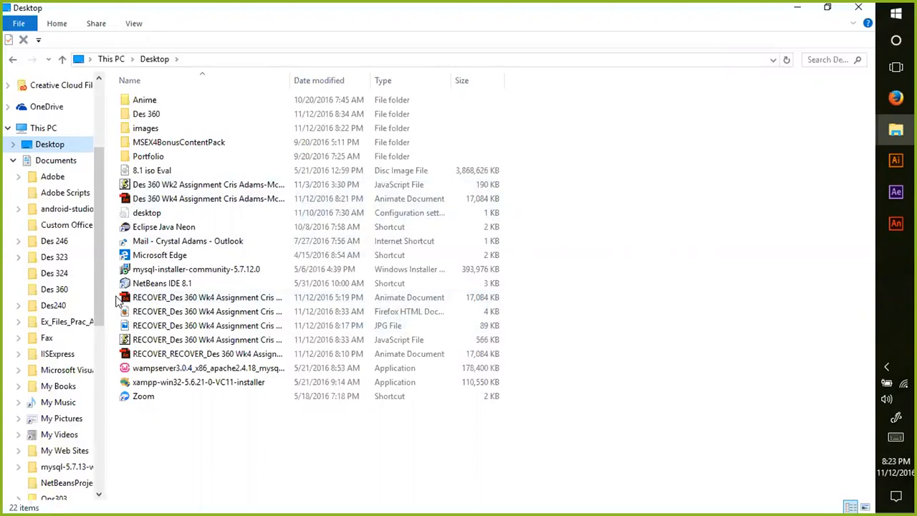
- Try to delete all the RECOVER_ assignment files in the Desktop folder together
drag(117, 302, 504, 366)
right_click(504, 366)
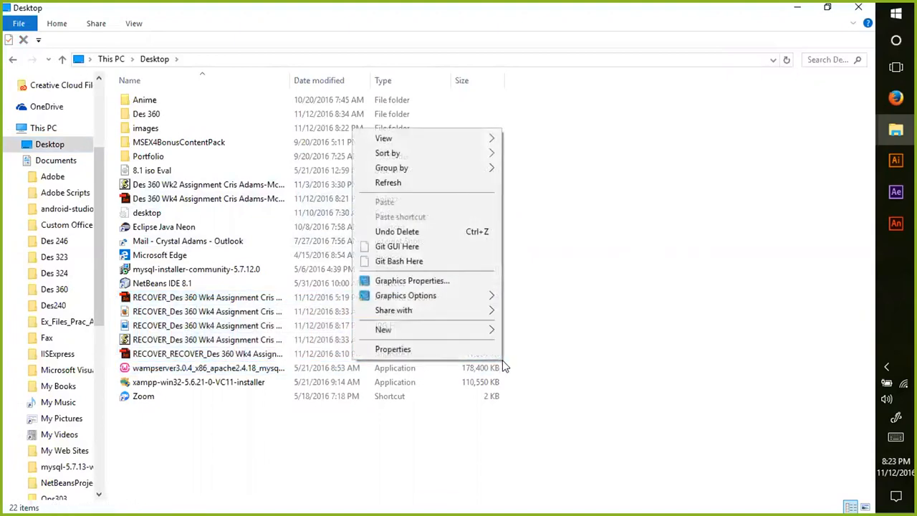
mouse_move(471, 330)
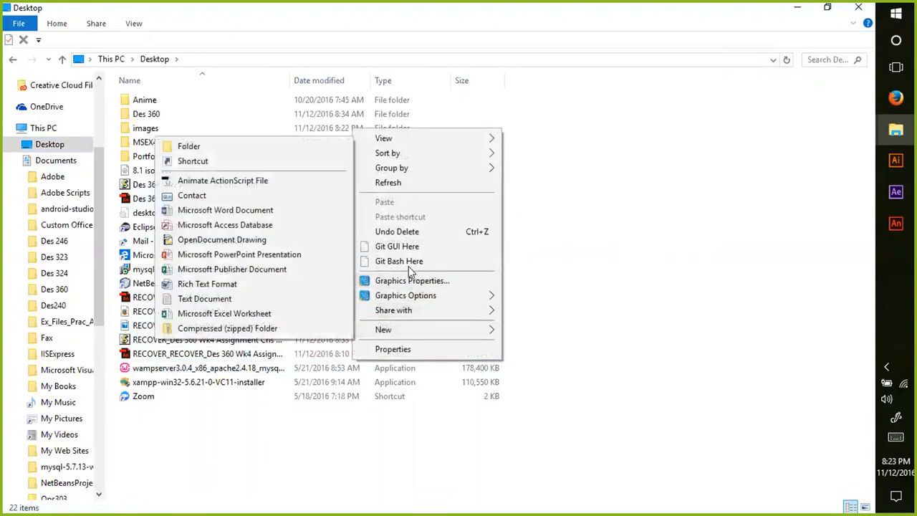
click(544, 306)
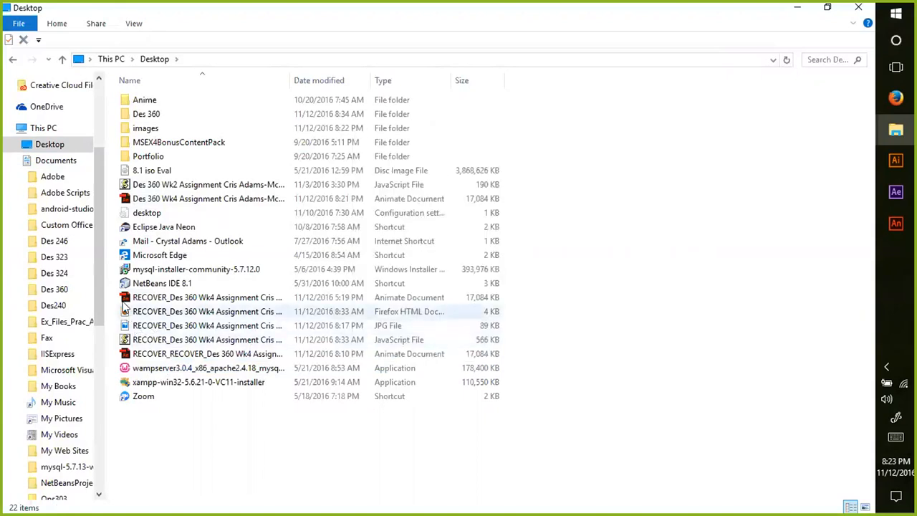
drag(116, 293, 260, 361)
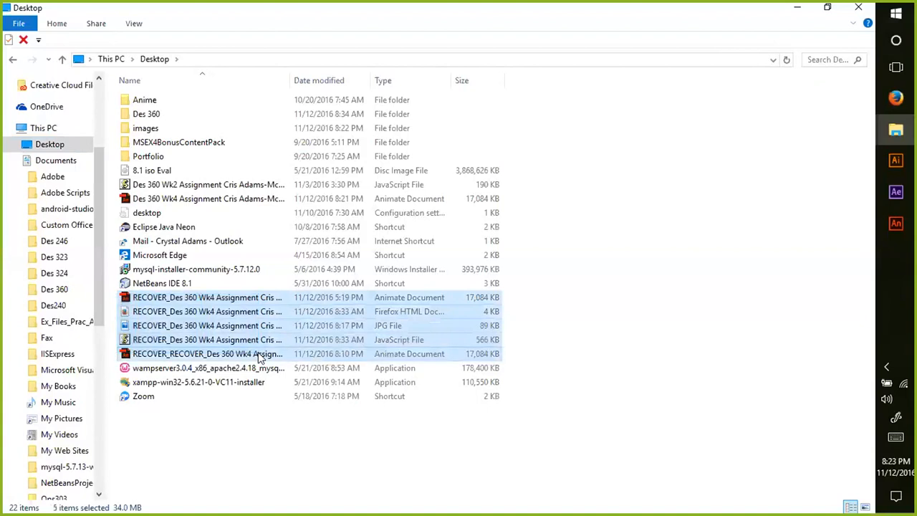
key(BackSpace)
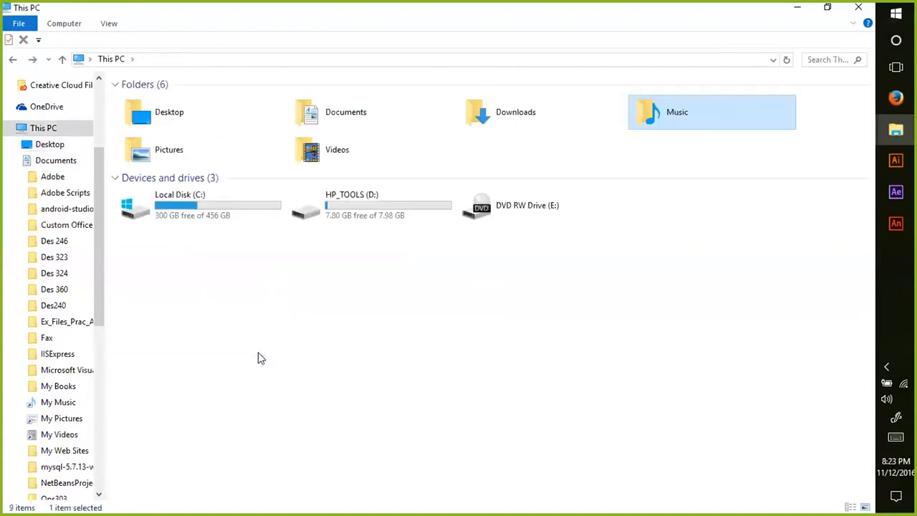
- Check the Des 360 folder inside Documents and return to the Desktop folder
click(53, 160)
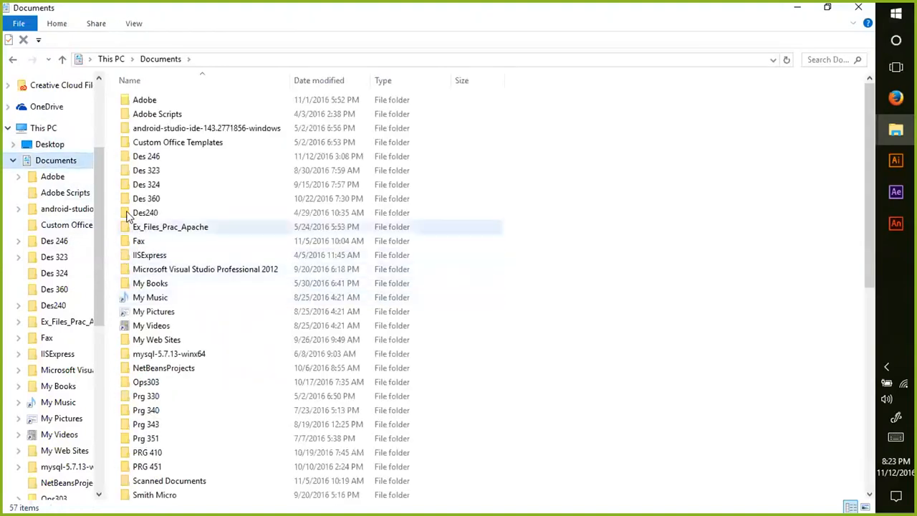
double_click(140, 198)
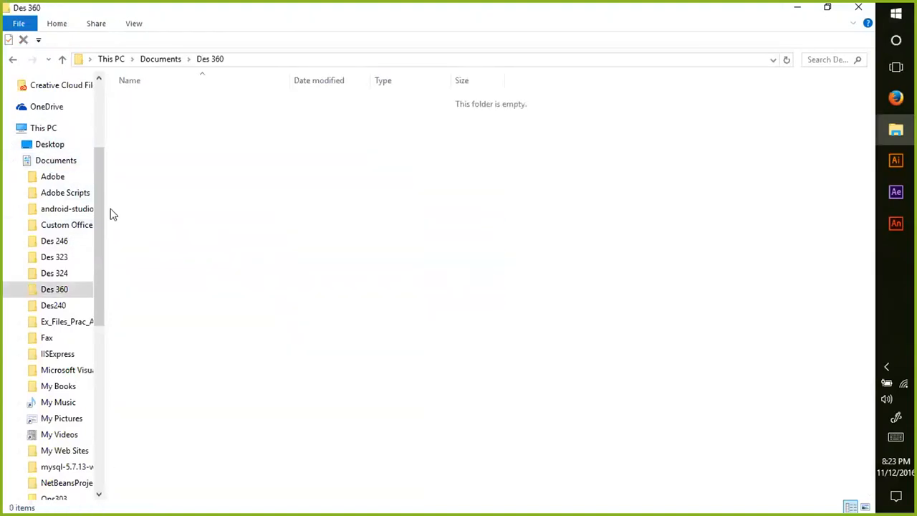
click(45, 145)
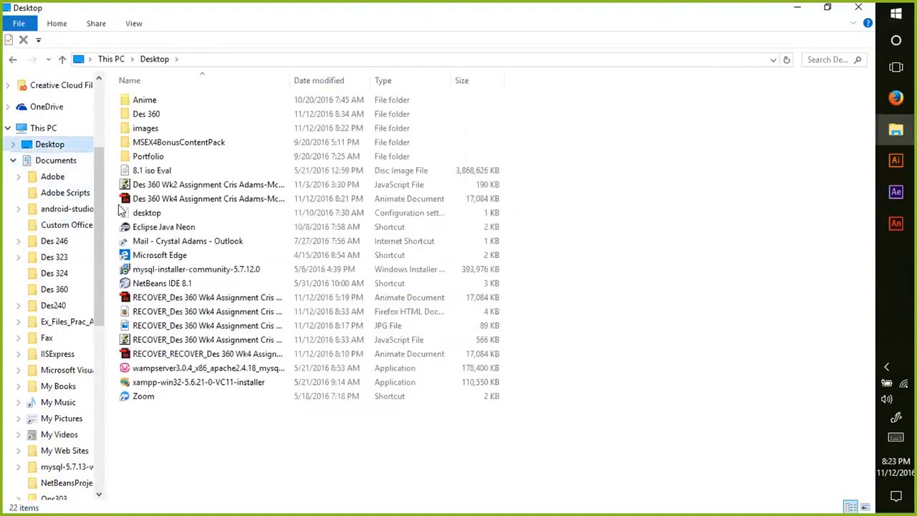
- Delete the Animate document and the HTML file named RECOVER_Des 360 Wk4 Assignment from the Desktop folder
click(124, 298)
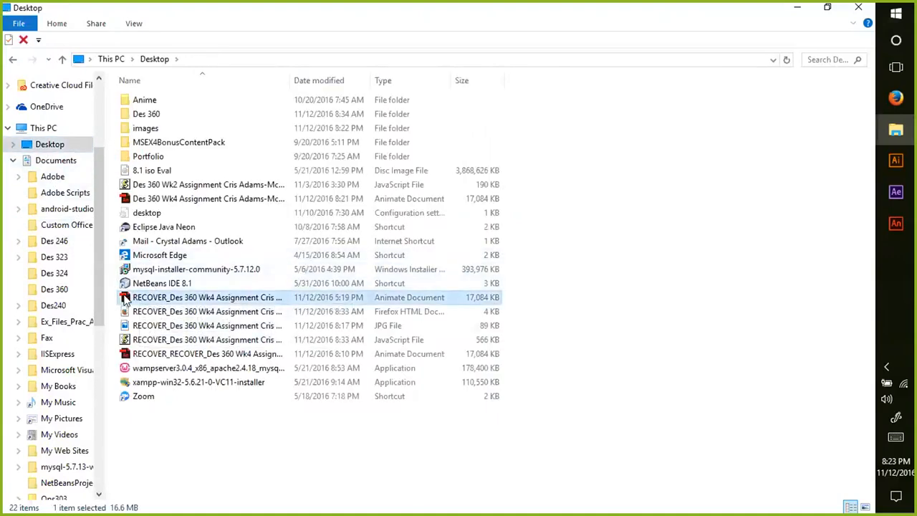
right_click(124, 298)
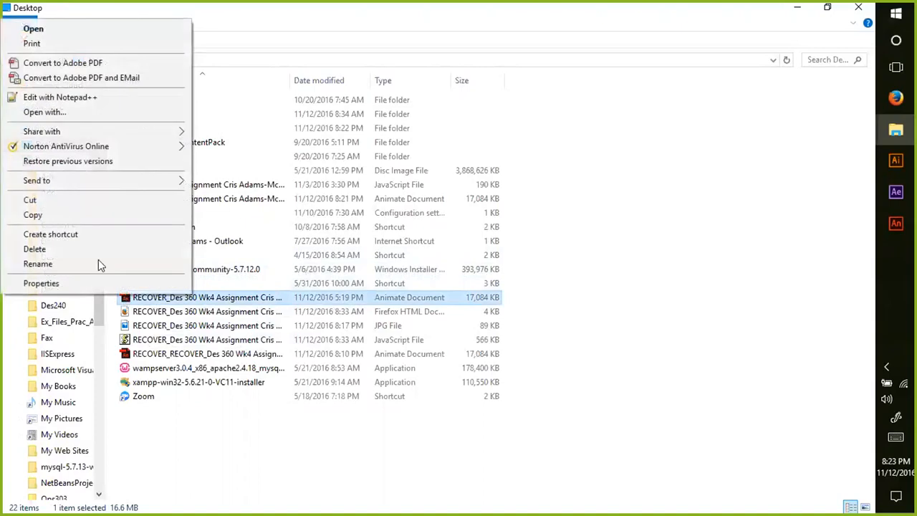
click(94, 251)
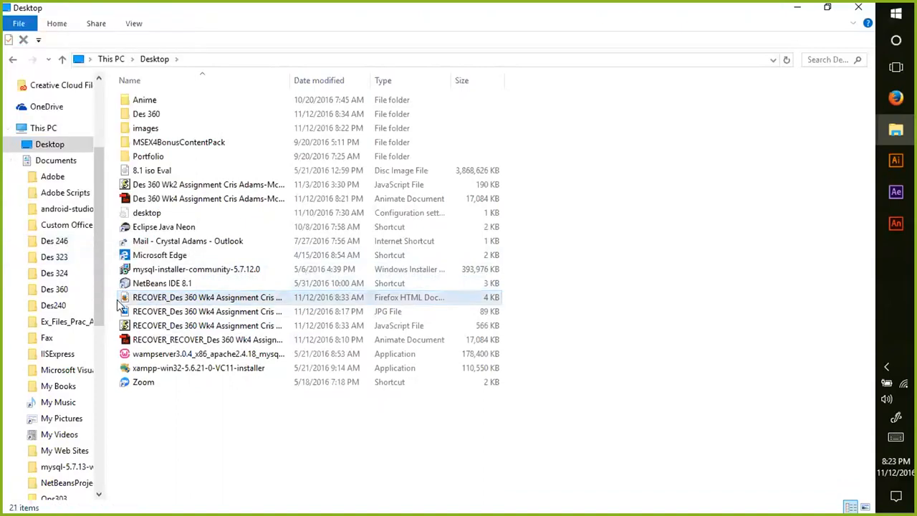
right_click(120, 302)
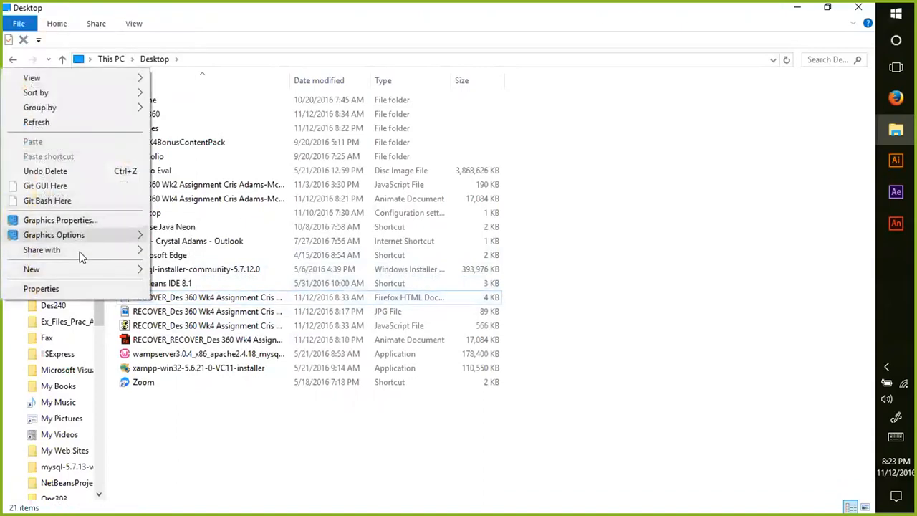
mouse_move(81, 269)
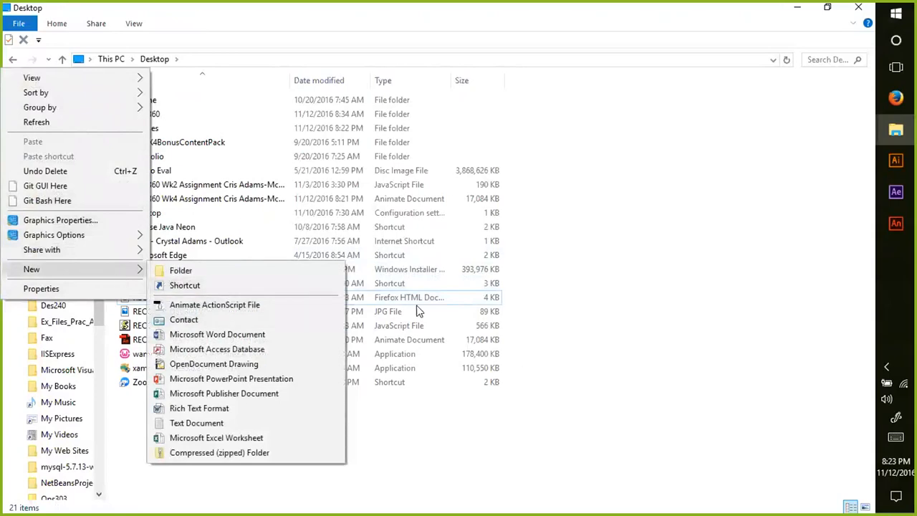
click(413, 300)
right_click(413, 300)
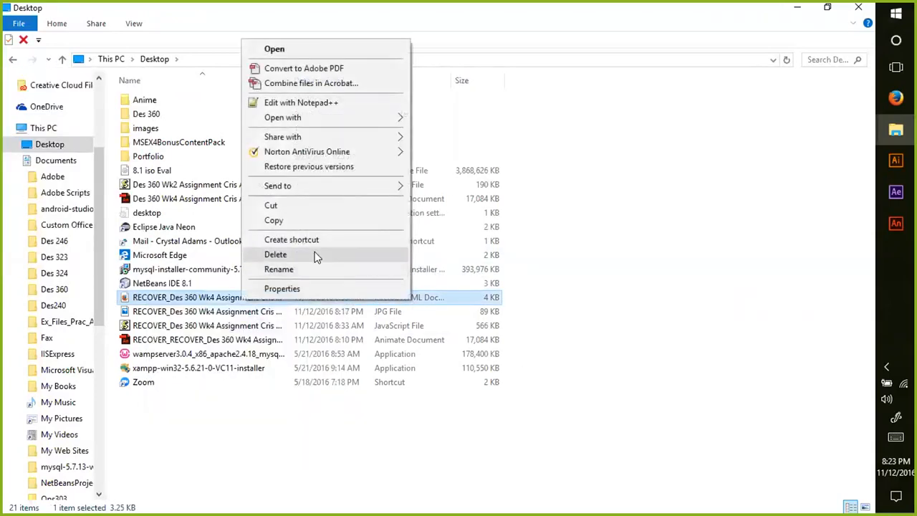
click(318, 257)
- Delete the JPG and JavaScript files named RECOVER_Des 360 Wk4 Assignment from the Desktop folder
click(176, 301)
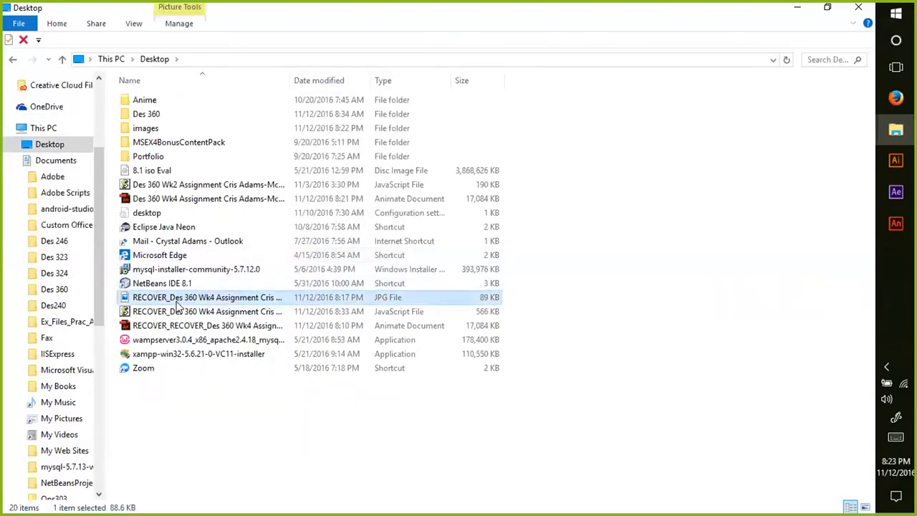
right_click(176, 301)
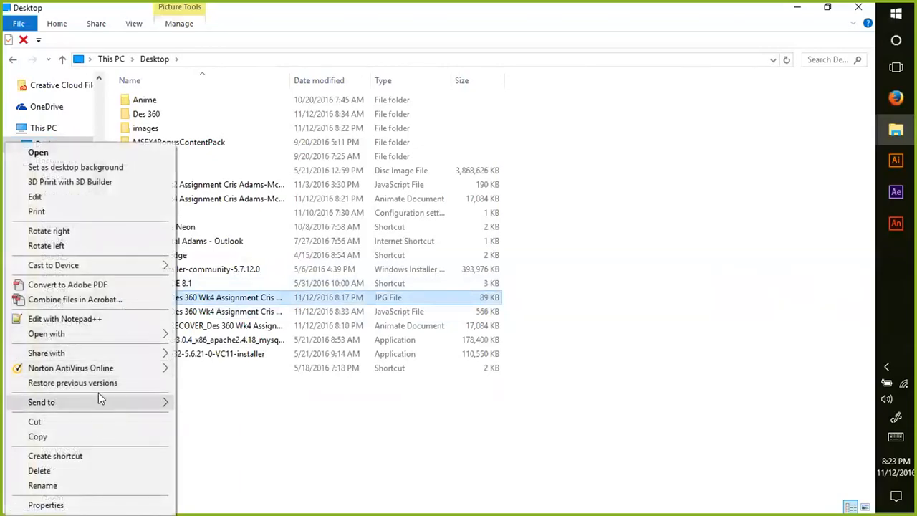
click(94, 471)
click(188, 300)
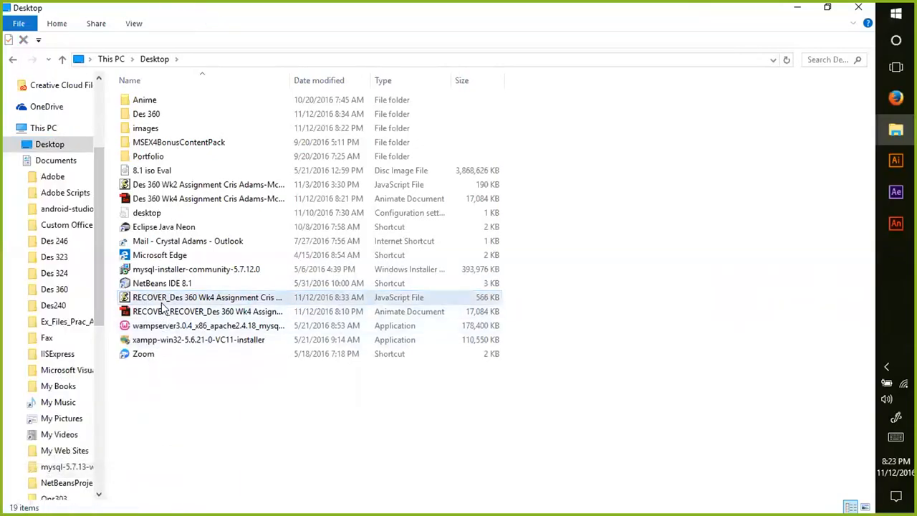
right_click(193, 299)
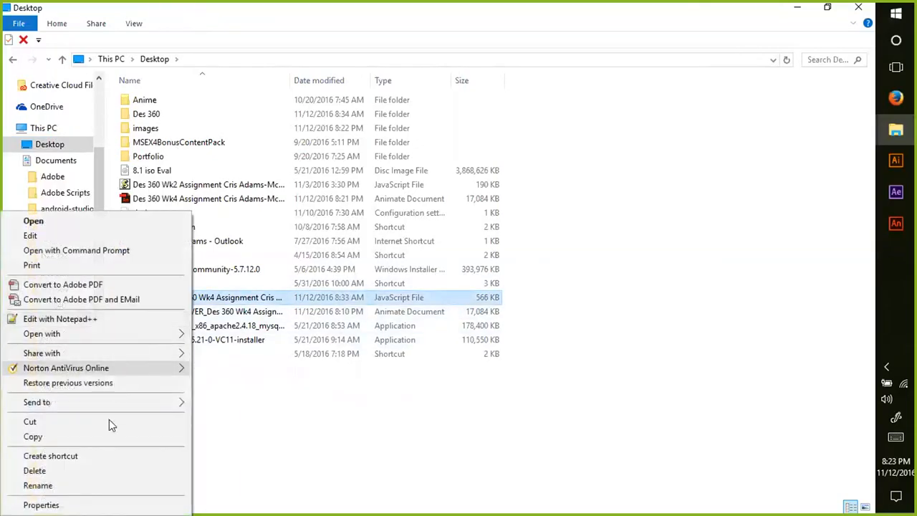
click(106, 471)
- Delete the RECOVER_RECOVER_Des 360 Wk4 Animate document and the Des 360 Wk2 Assignment JavaScript file from the Desktop folder
right_click(161, 304)
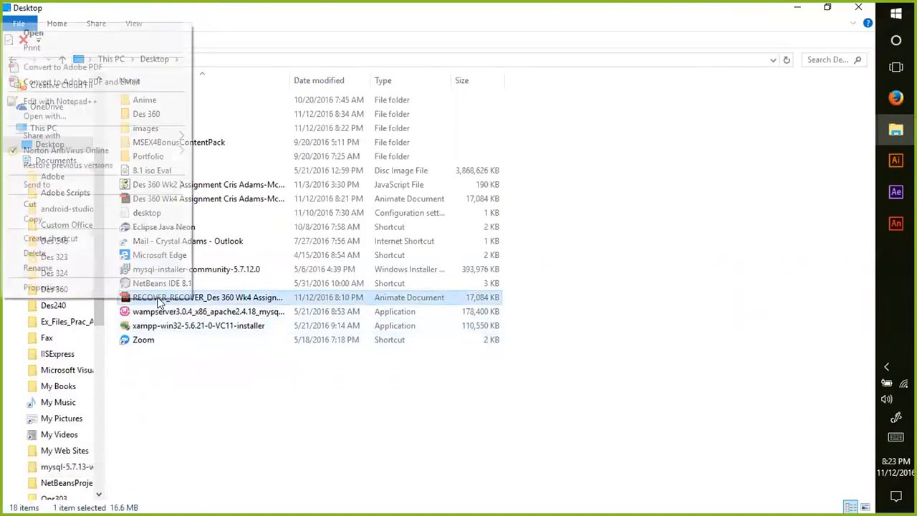
click(102, 257)
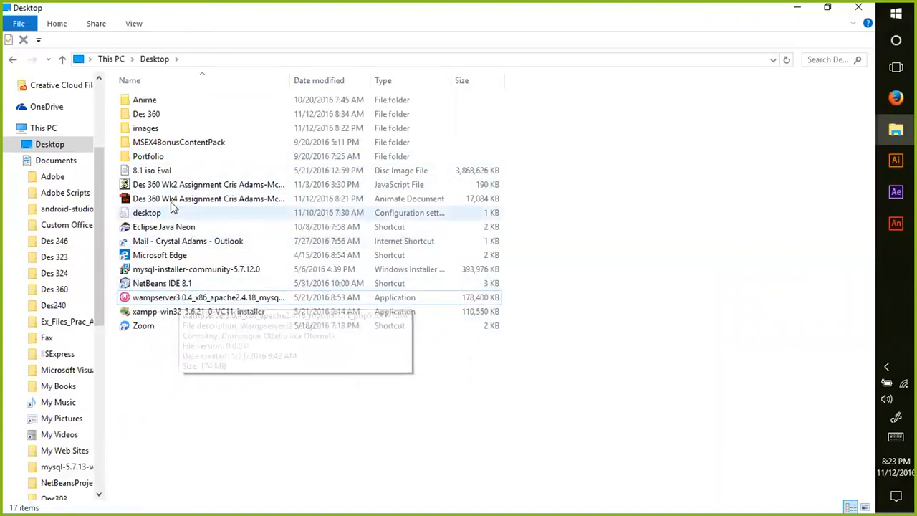
right_click(167, 188)
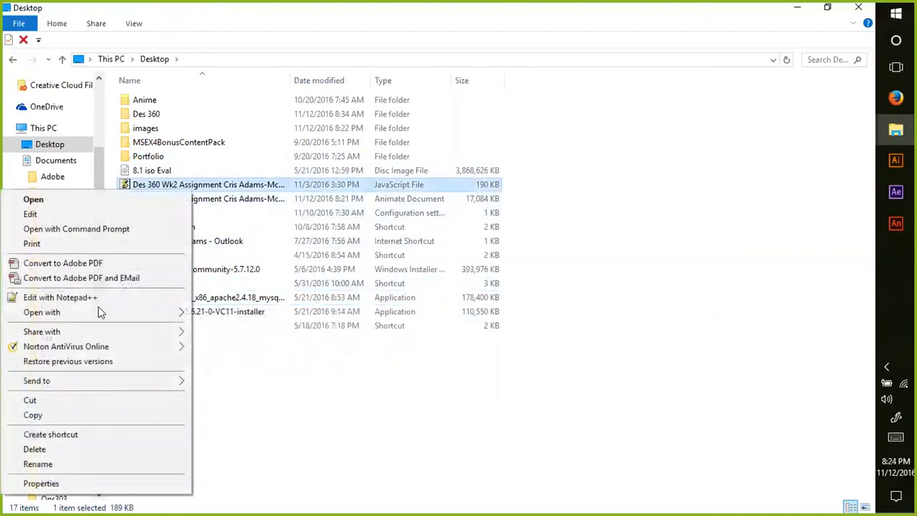
click(80, 452)
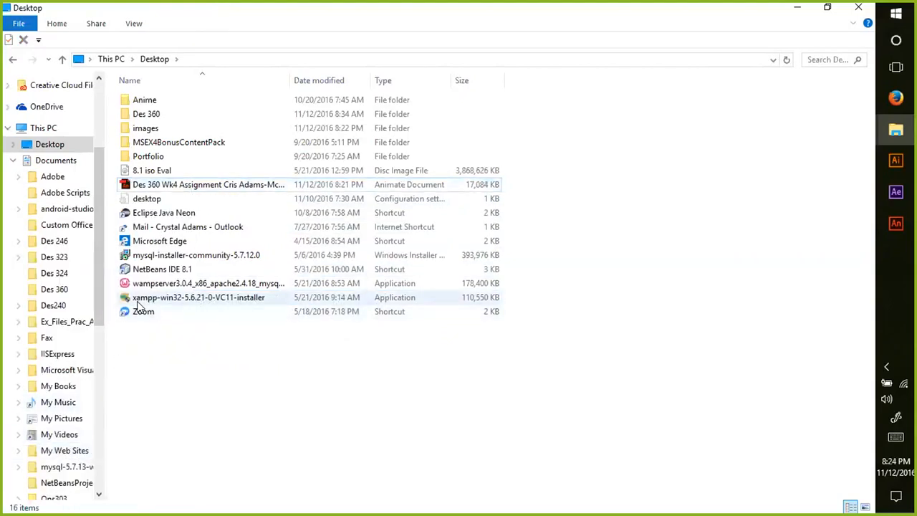
- Switch to Adobe Animate, dismiss the publishing error, add JPEG Image to the JavaScript/HTML output and publish again
mouse_move(896, 222)
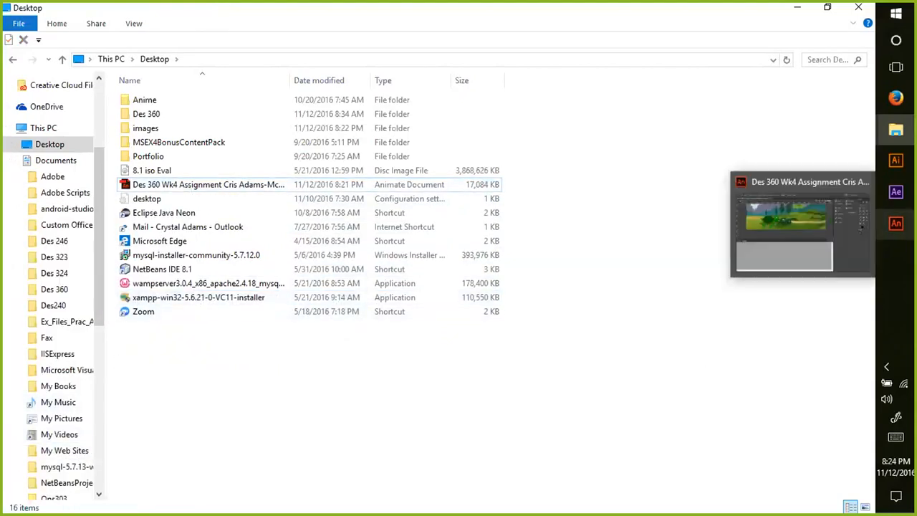
click(896, 223)
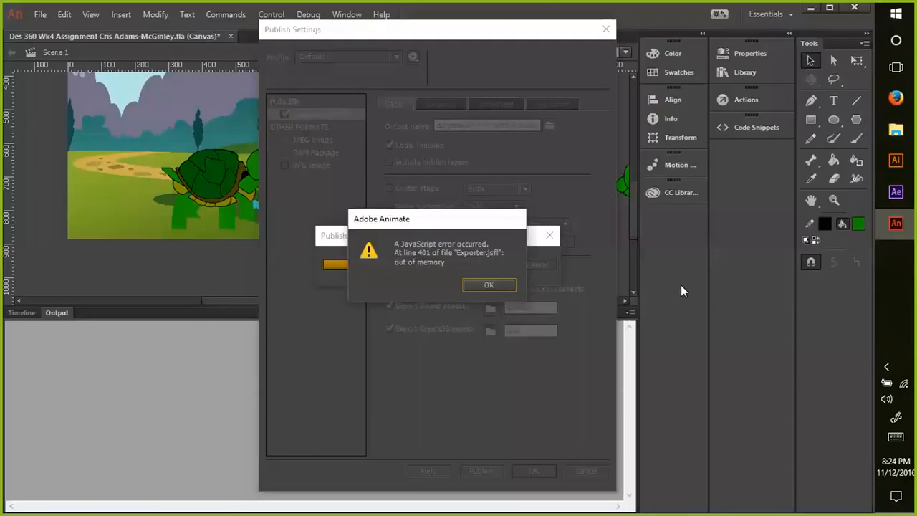
click(468, 287)
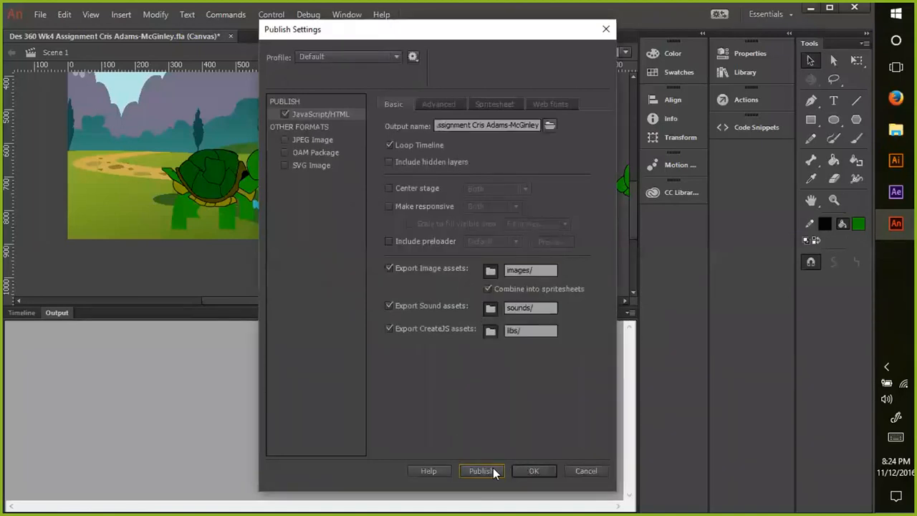
click(284, 142)
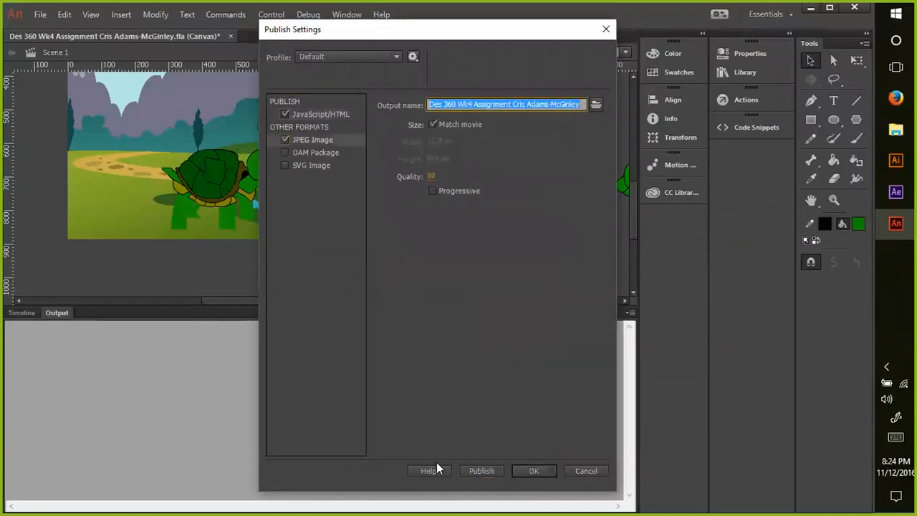
click(481, 470)
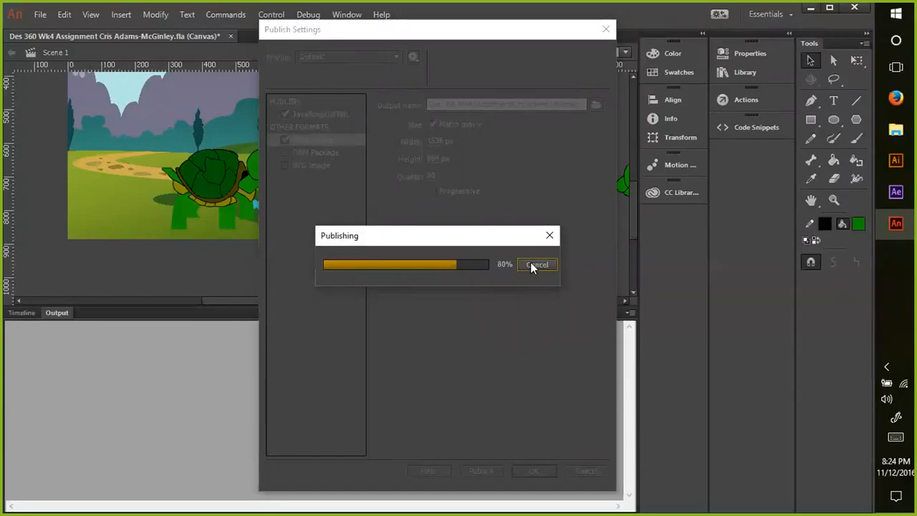
- Switch to File Explorer and check the Desktop folder for the published files
mouse_move(896, 129)
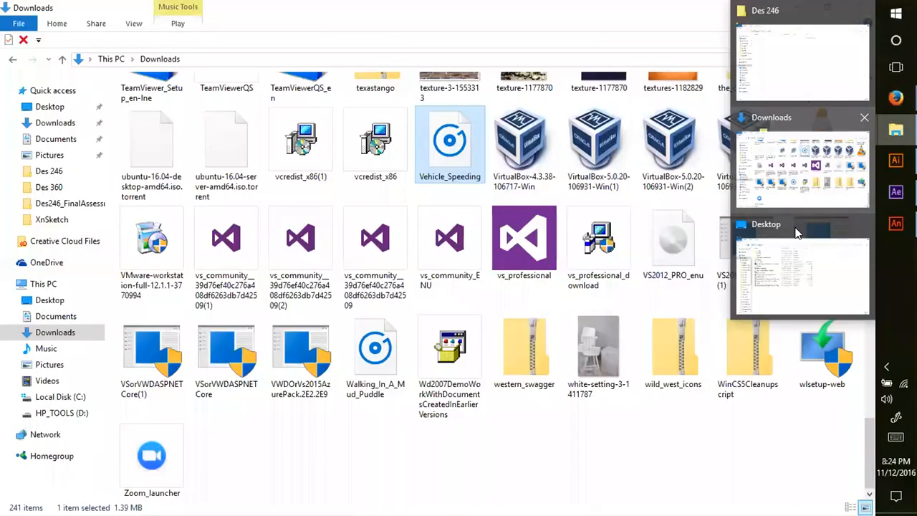
click(798, 230)
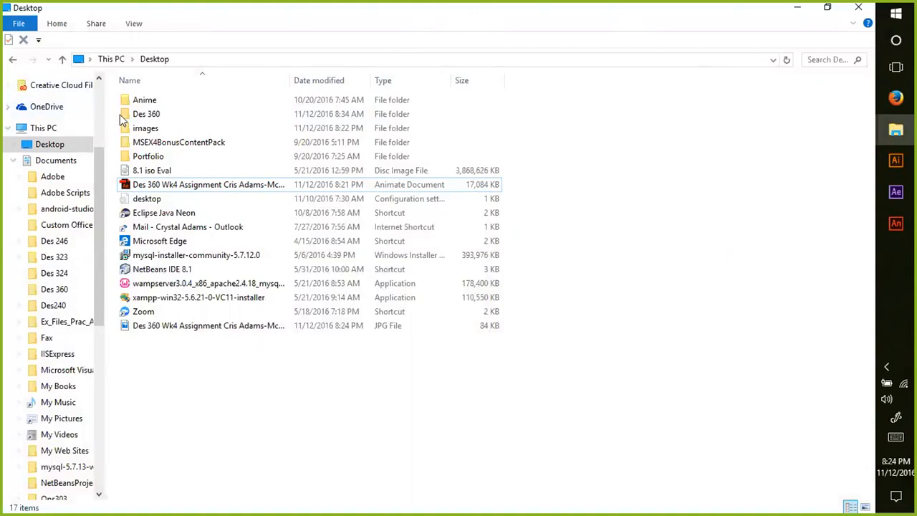
click(798, 10)
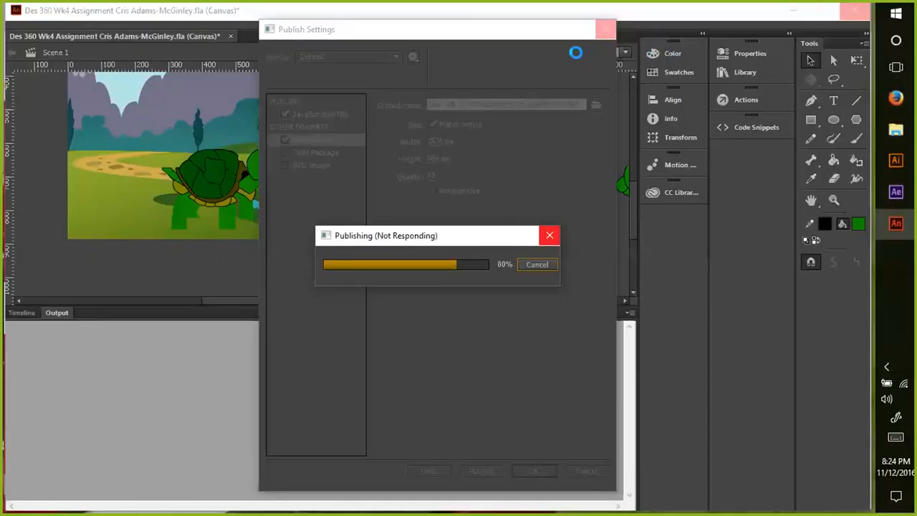
- Switch to the Live Sessions and Recordings page in Firefox and open the DES360 course's Modules page
mouse_move(888, 100)
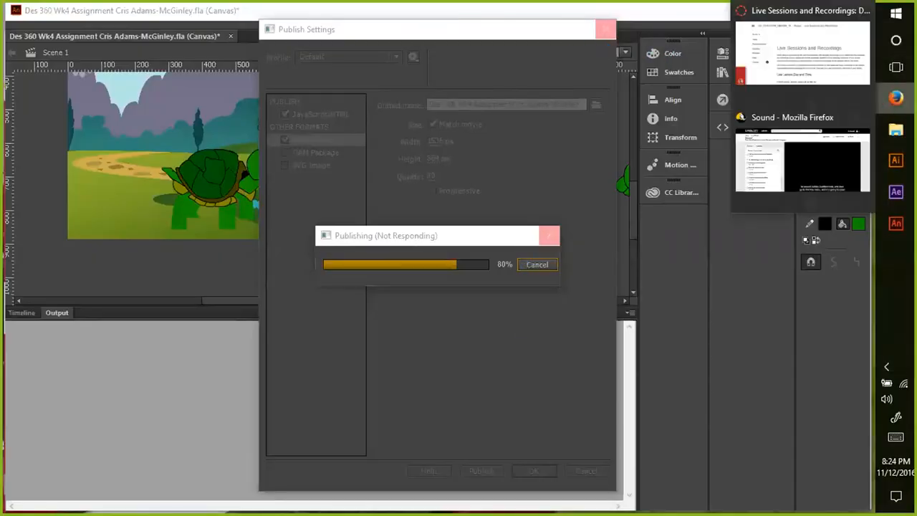
click(766, 8)
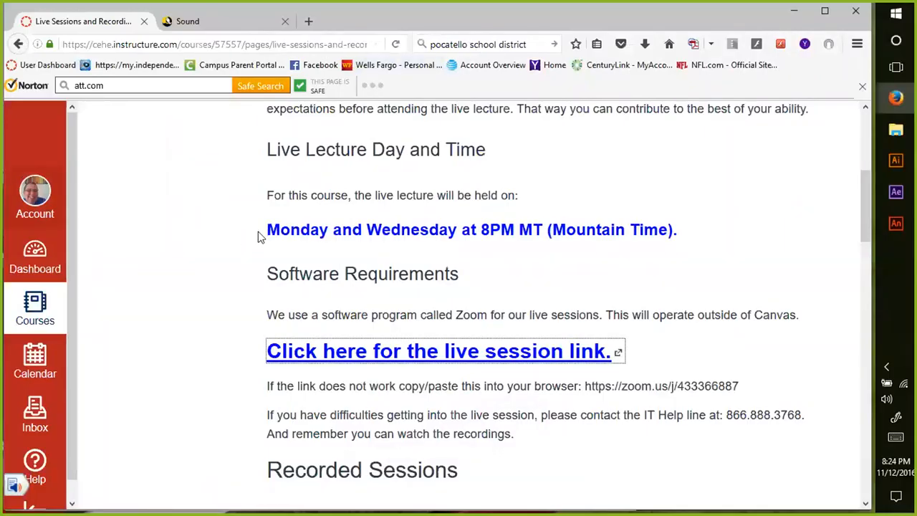
scroll(151, 344, up, 5)
click(123, 310)
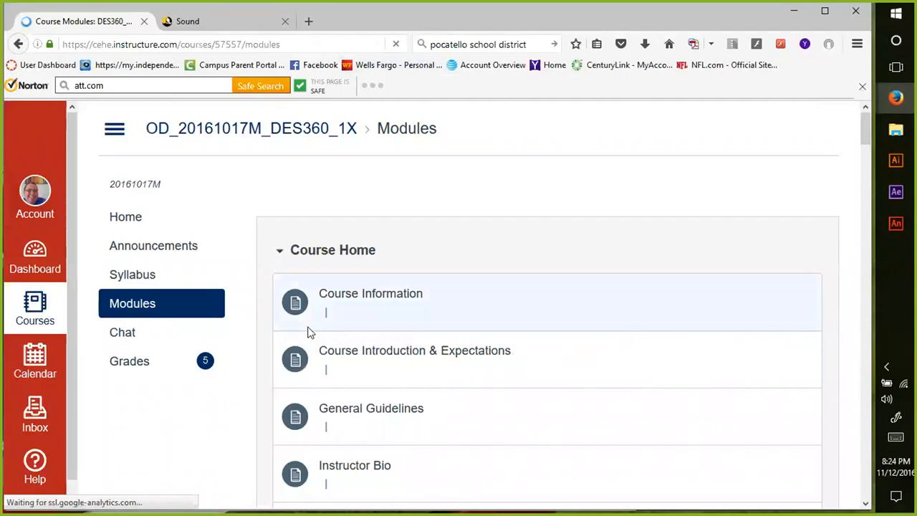
- Switch back to Adobe Animate, dismiss the publishing error and leave the publish settings
click(896, 224)
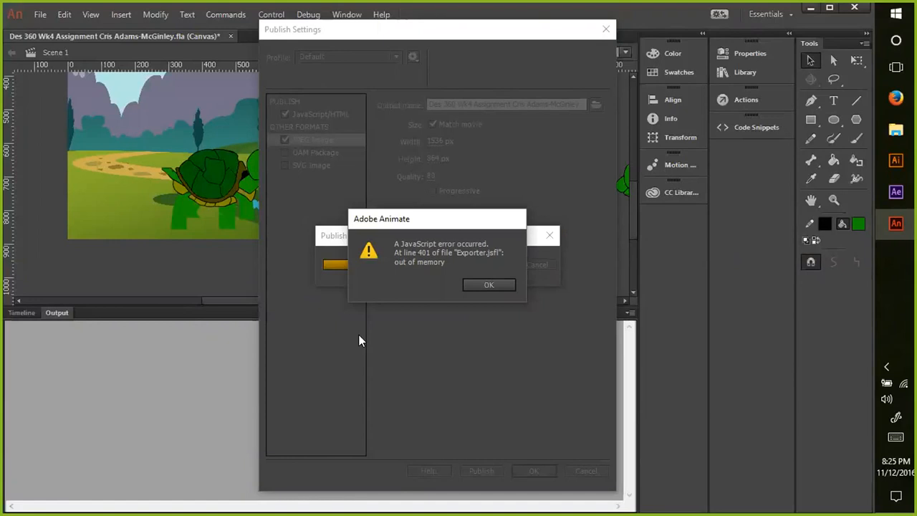
click(474, 285)
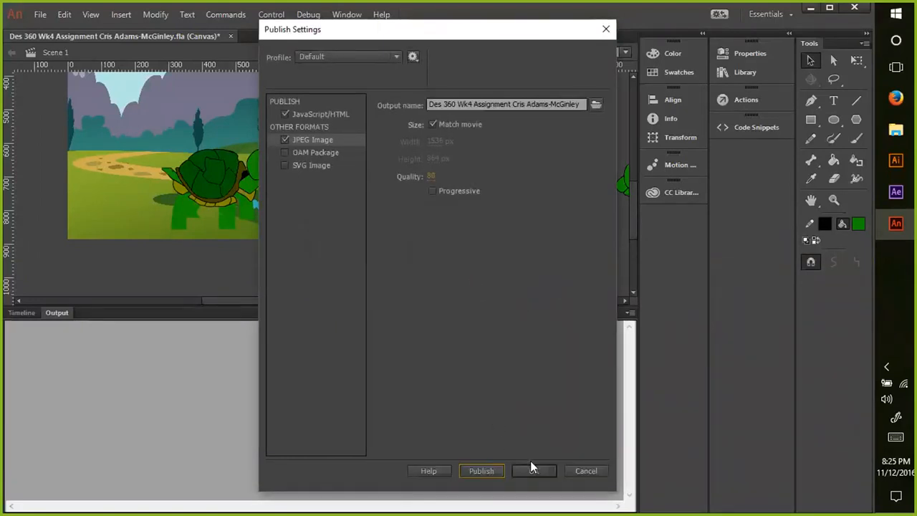
click(587, 472)
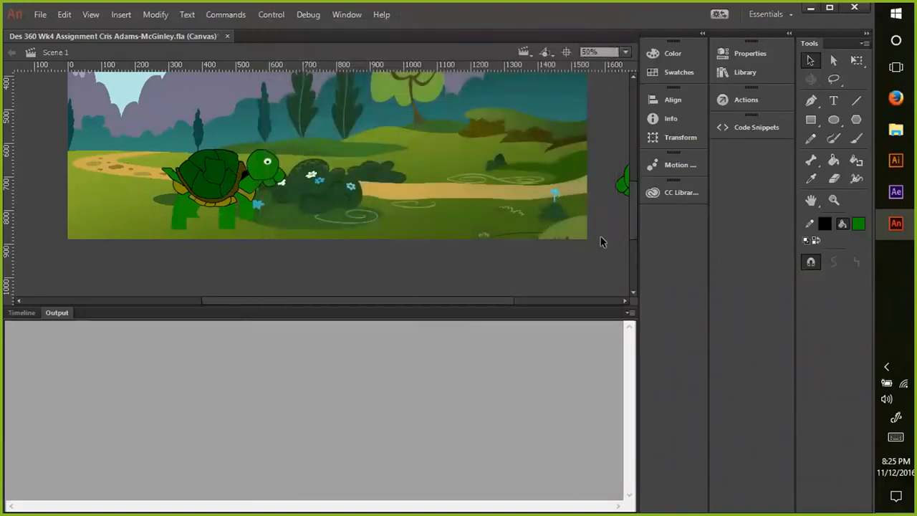
scroll(602, 243, up, 3)
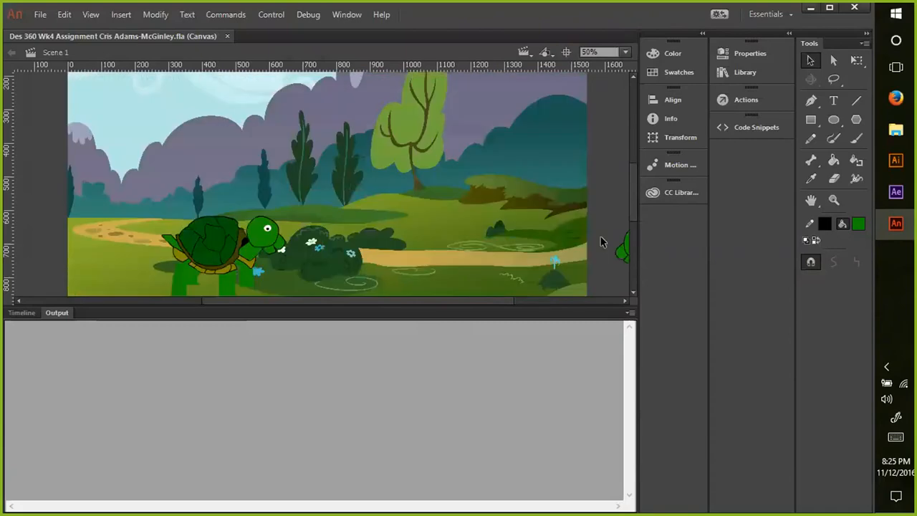
- Switch to File Explorer, check the Desktop folder for published files and view the drives under This PC
mouse_move(889, 133)
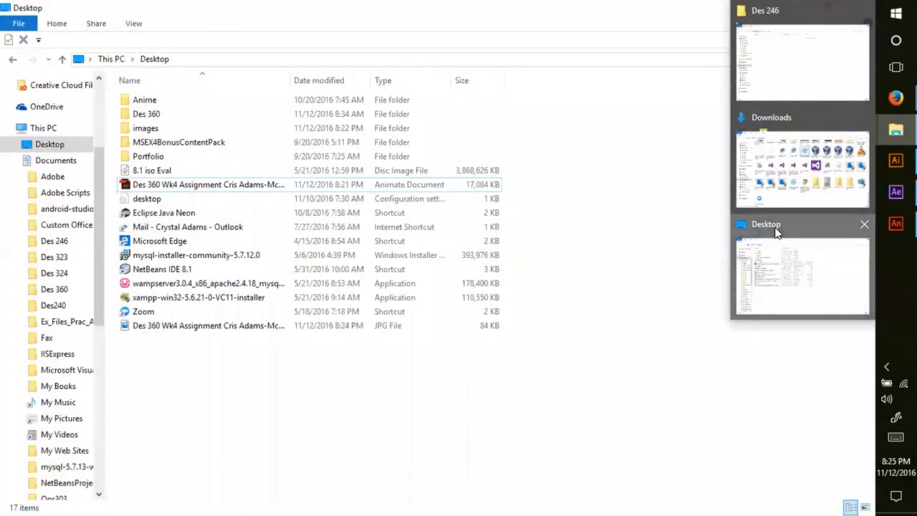
click(774, 229)
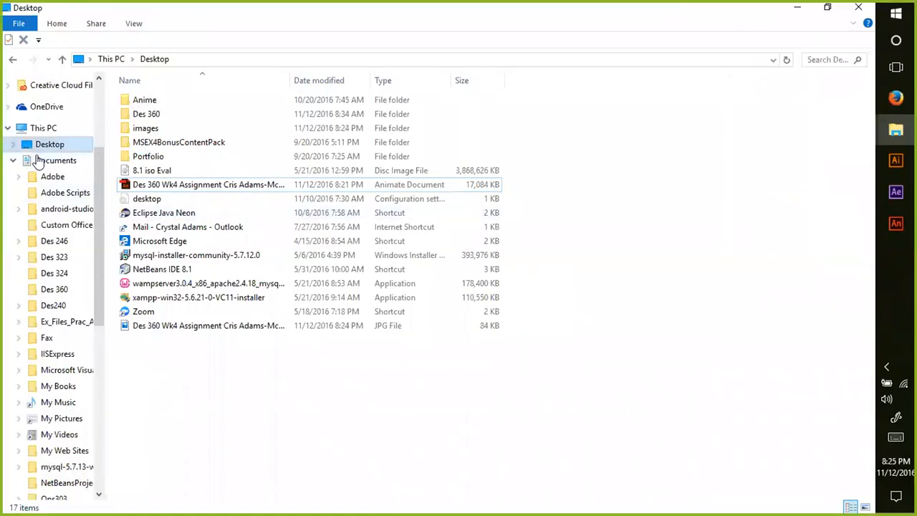
click(43, 127)
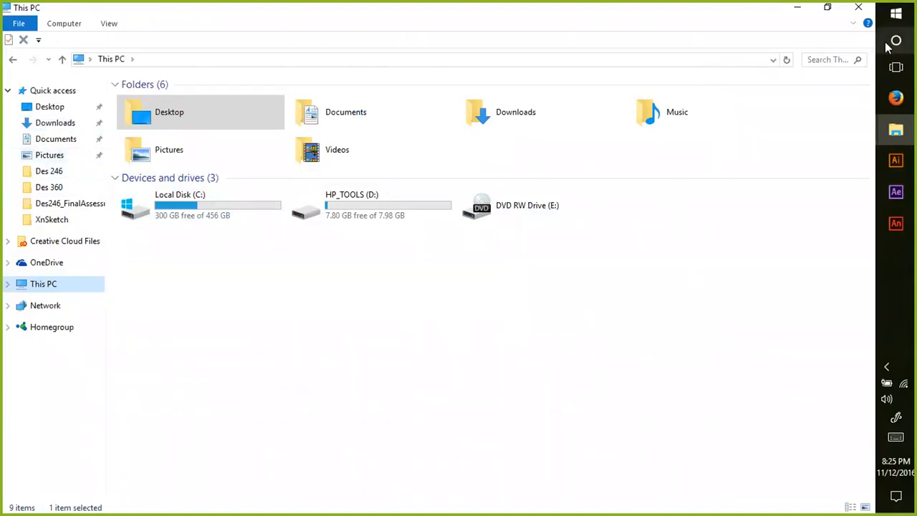
- Open Task Manager with its detailed process view and close the Disk Management window
right_click(895, 13)
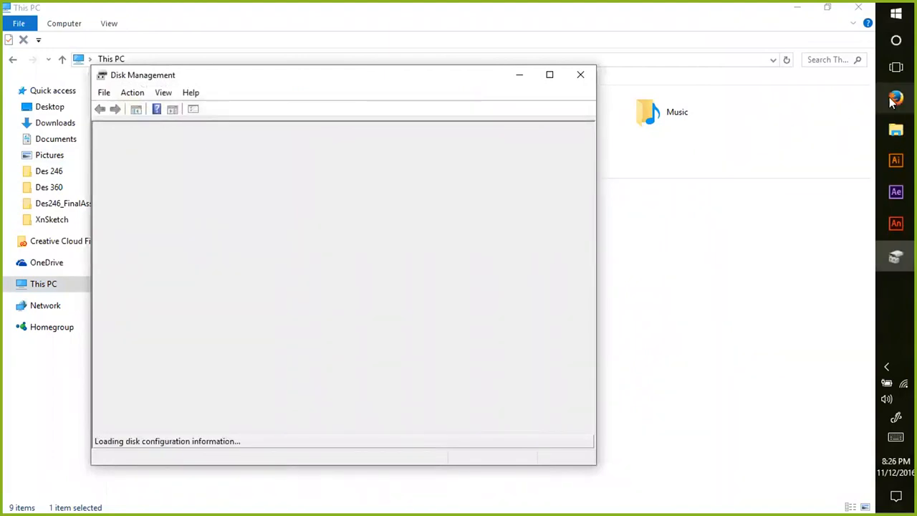
click(896, 13)
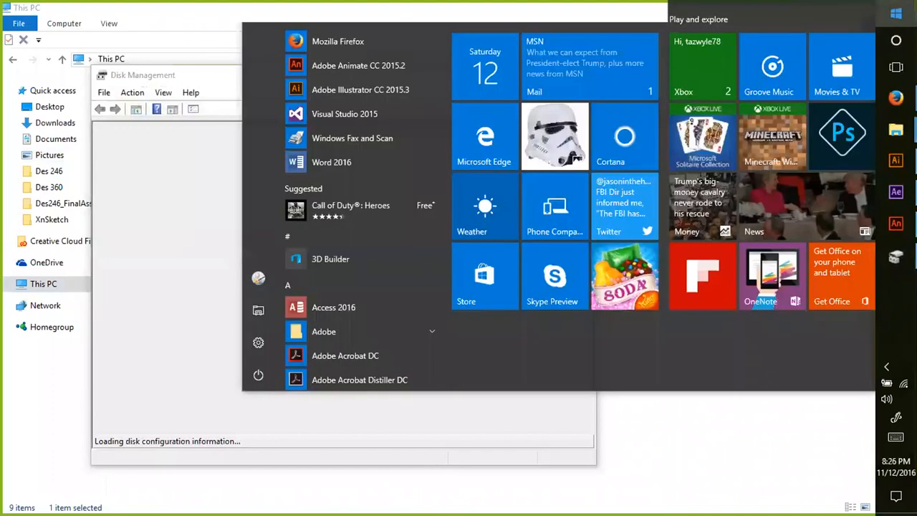
right_click(896, 14)
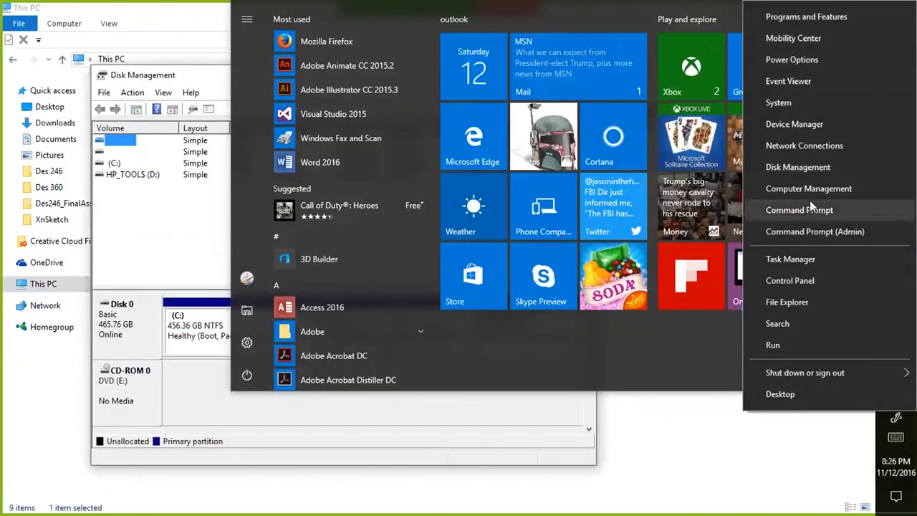
click(775, 259)
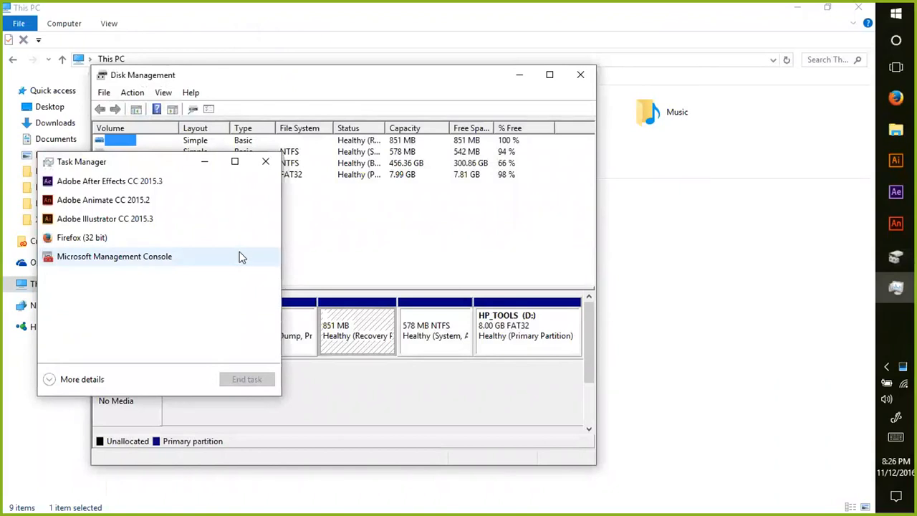
click(77, 383)
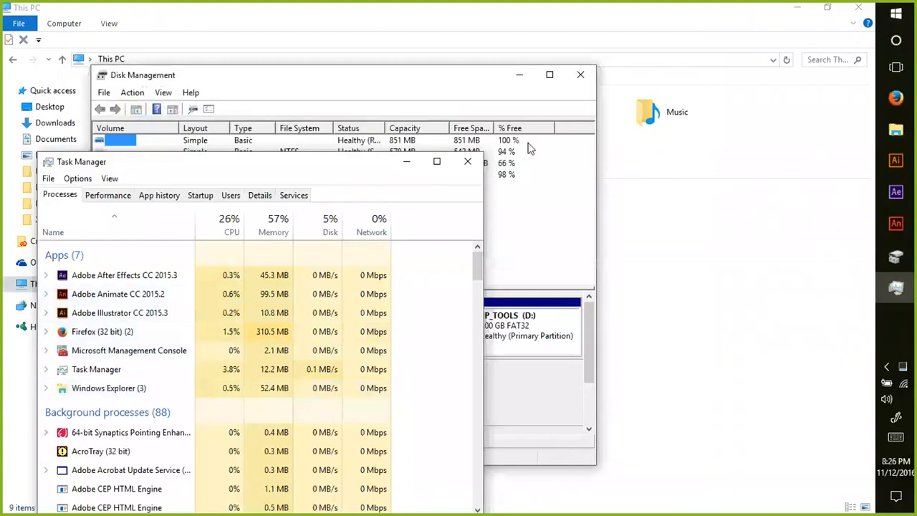
click(585, 79)
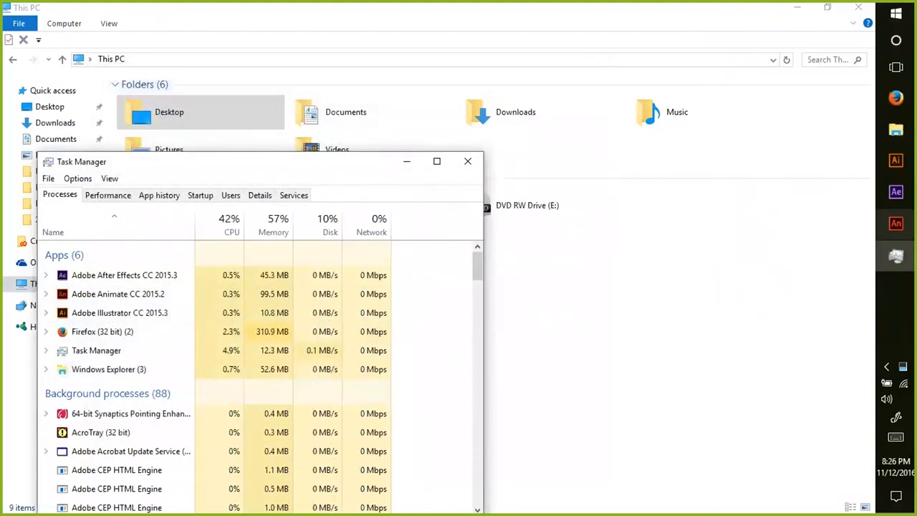
- Switch to After Effects and quit it with the untitled project to free memory
click(895, 197)
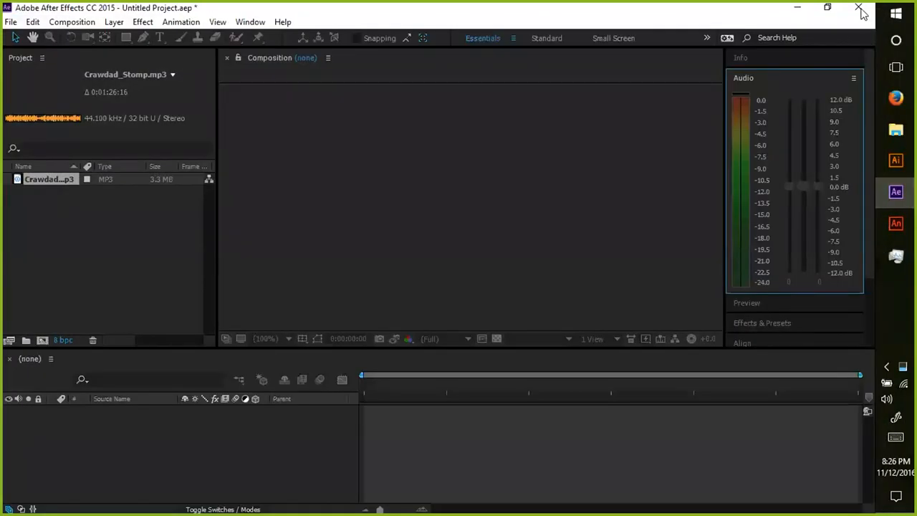
click(860, 10)
click(453, 285)
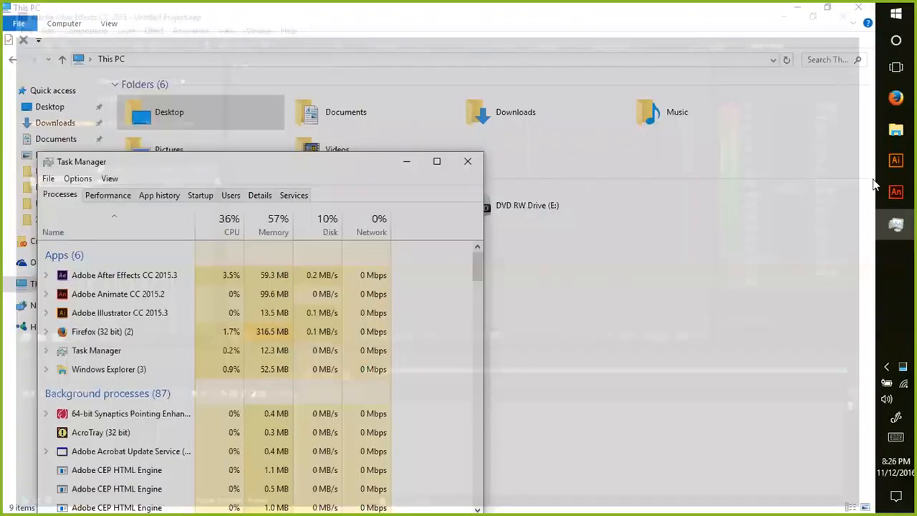
- Close Adobe Illustrator, keeping its clipboard data available to other applications
right_click(880, 157)
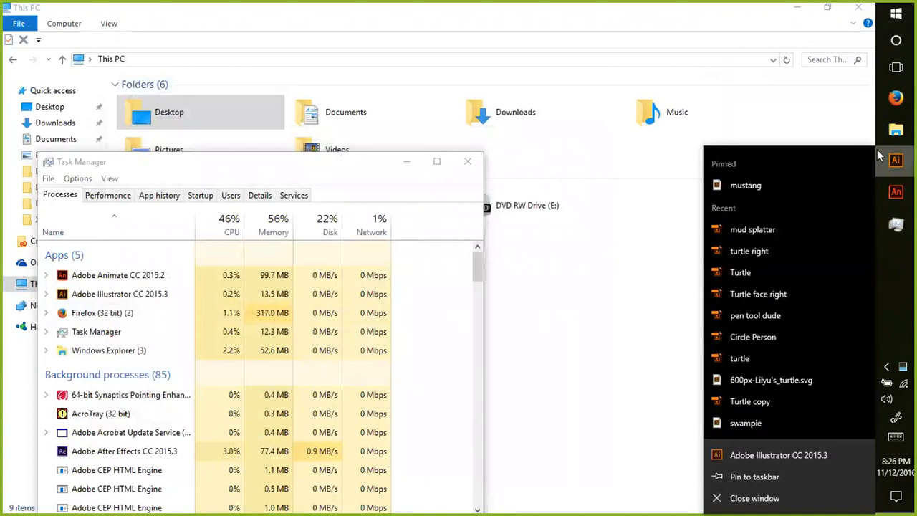
click(717, 499)
mouse_move(896, 225)
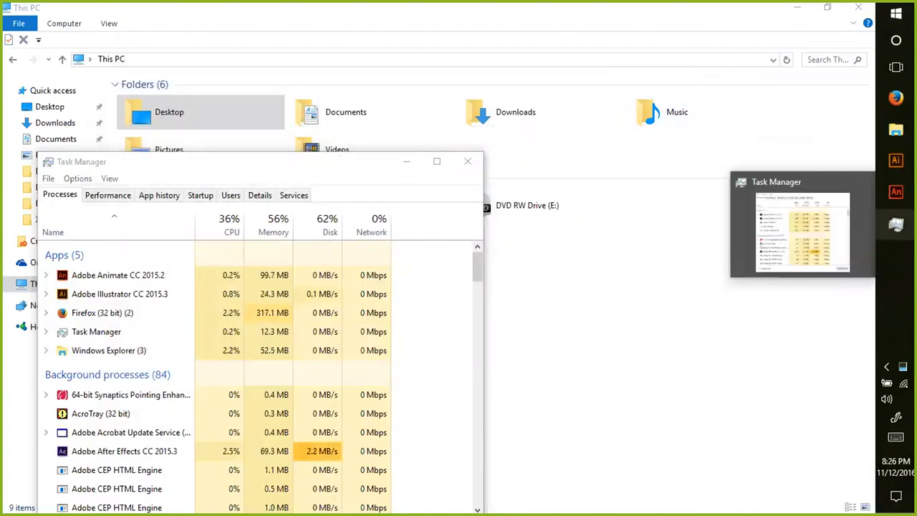
mouse_move(896, 159)
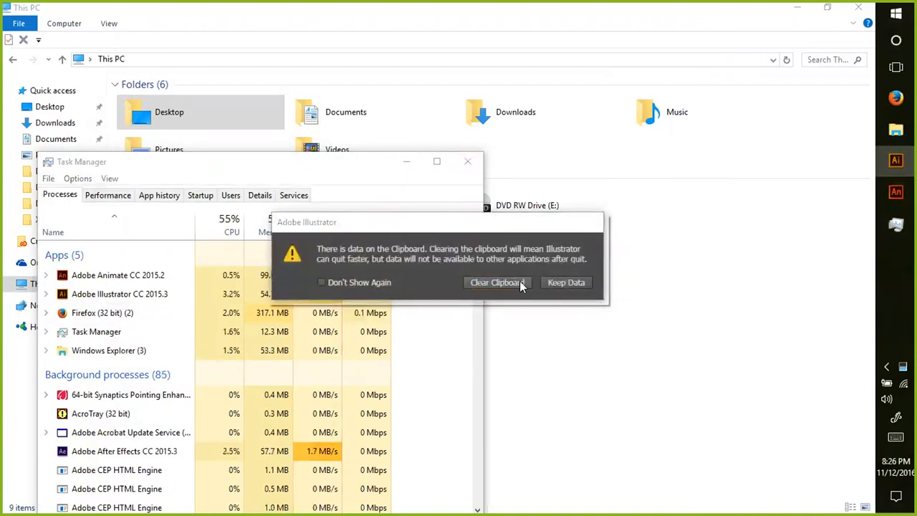
click(547, 282)
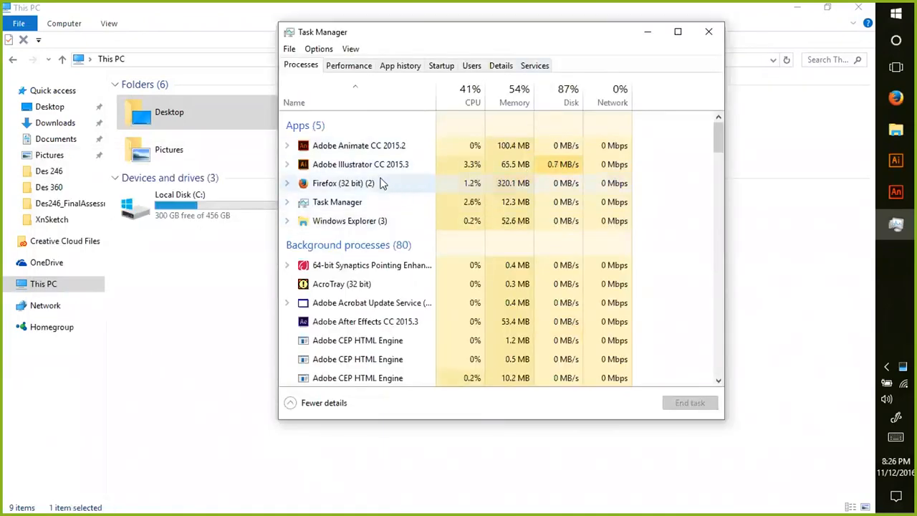
click(896, 161)
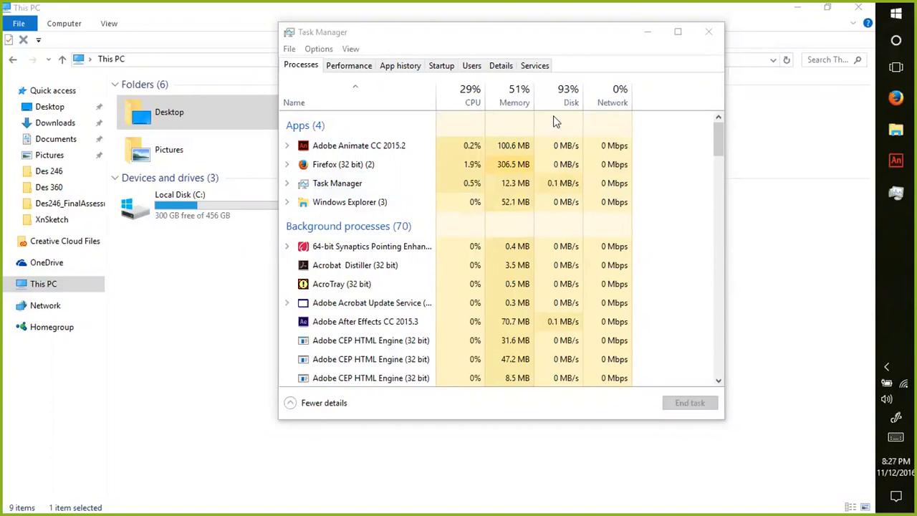
- Sort the Task Manager processes by disk usage, review them and switch back to Adobe Animate
click(564, 106)
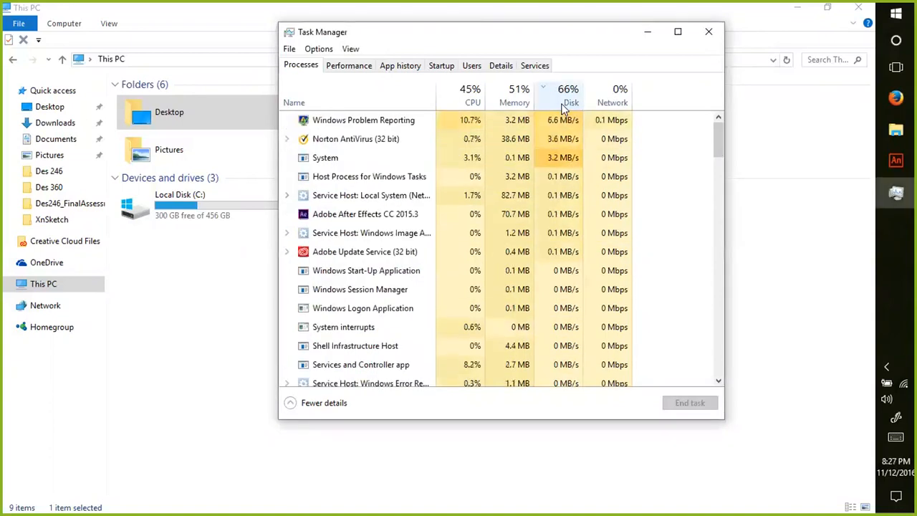
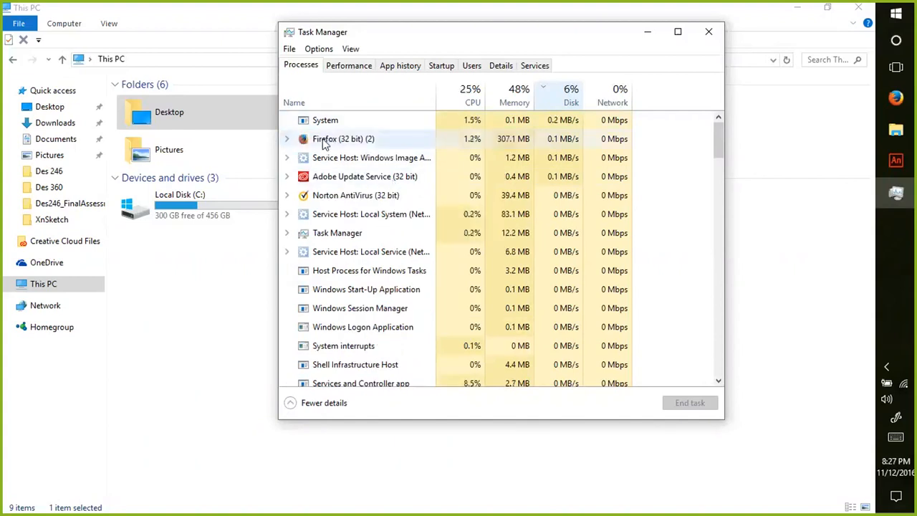
mouse_move(887, 169)
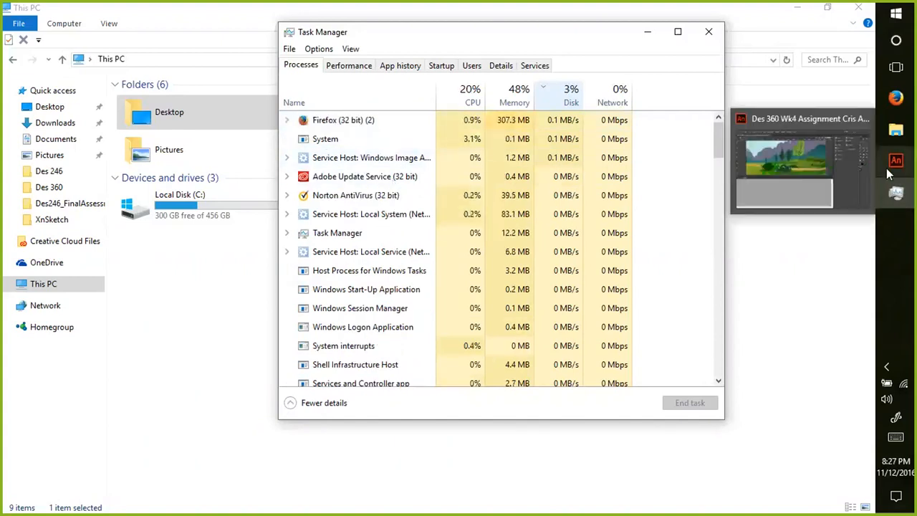
click(862, 164)
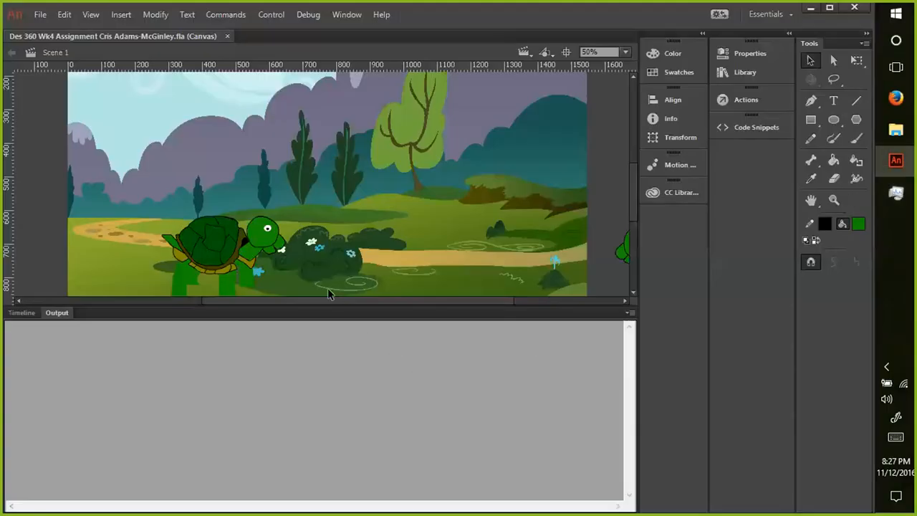
- Publish the animation again and place Task Manager beside the publishing progress to watch resource use
click(40, 14)
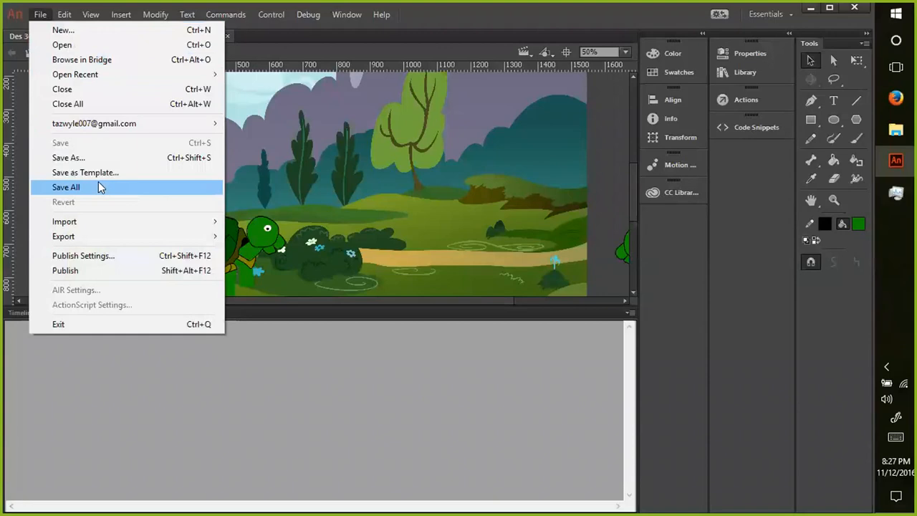
click(97, 276)
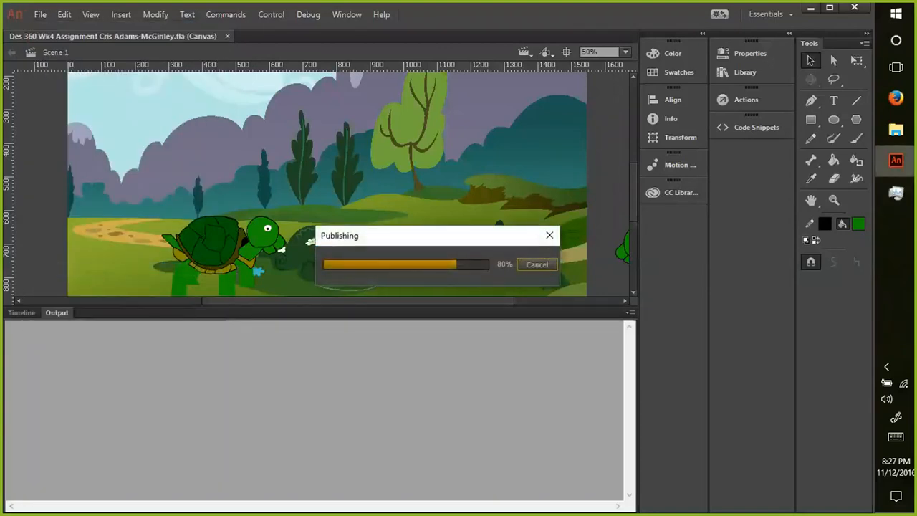
click(897, 192)
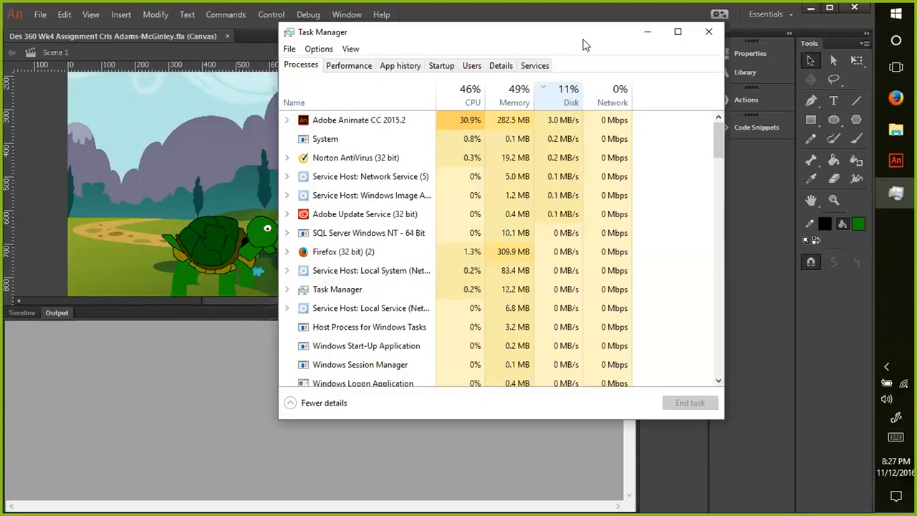
drag(584, 45, 322, 57)
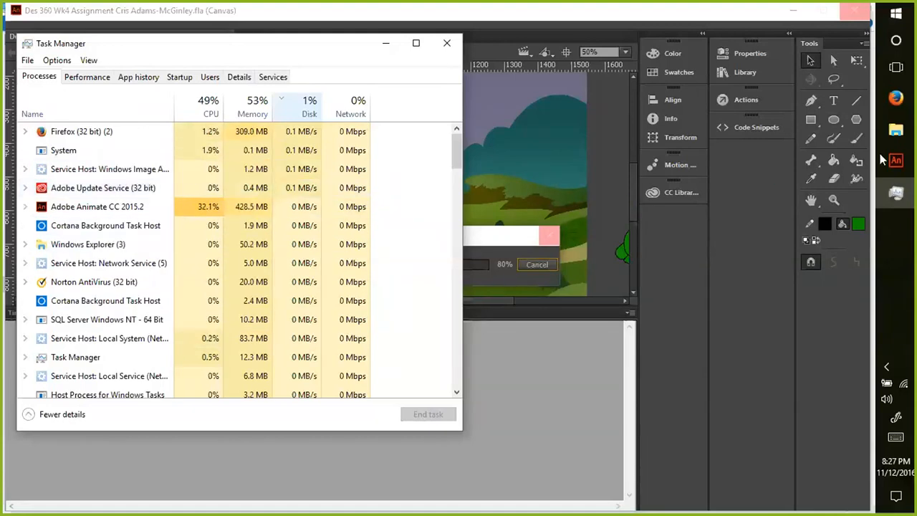
- Close the Lynda.com Sound page in Firefox, then return to Animate and dismiss the publishing error
mouse_move(896, 98)
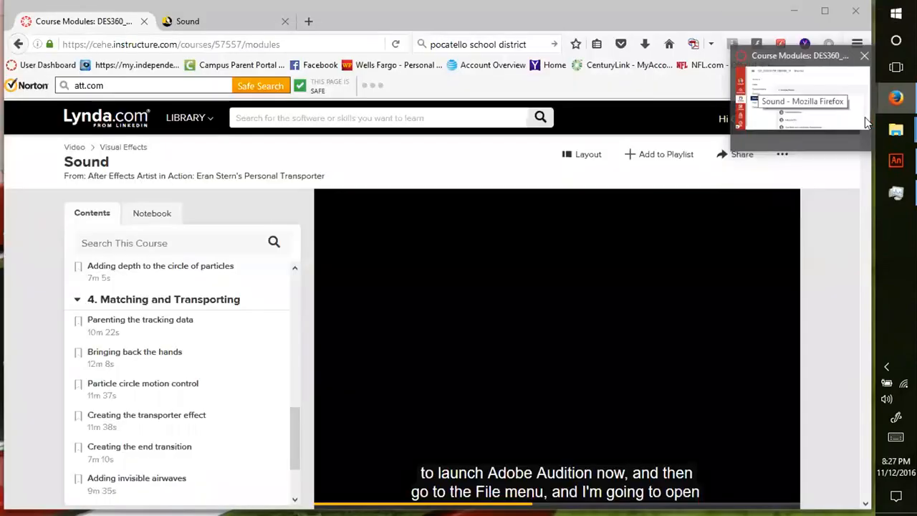
click(865, 117)
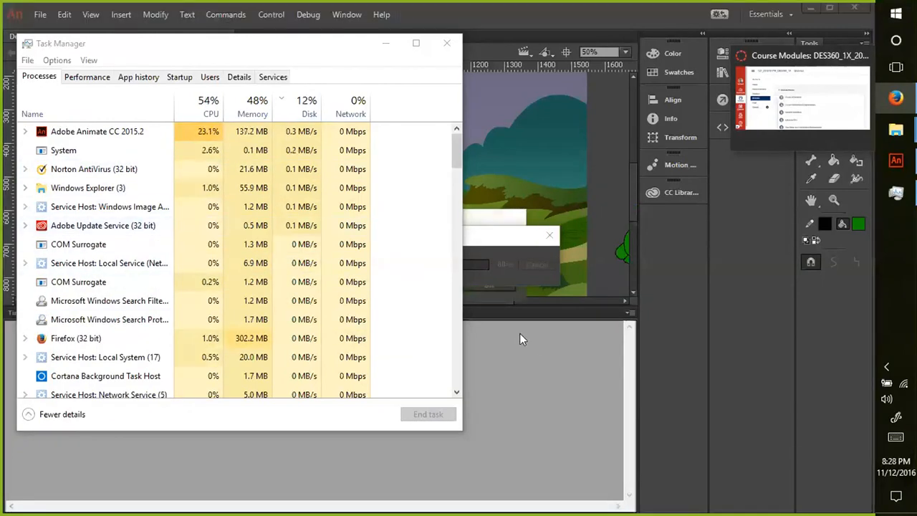
click(364, 46)
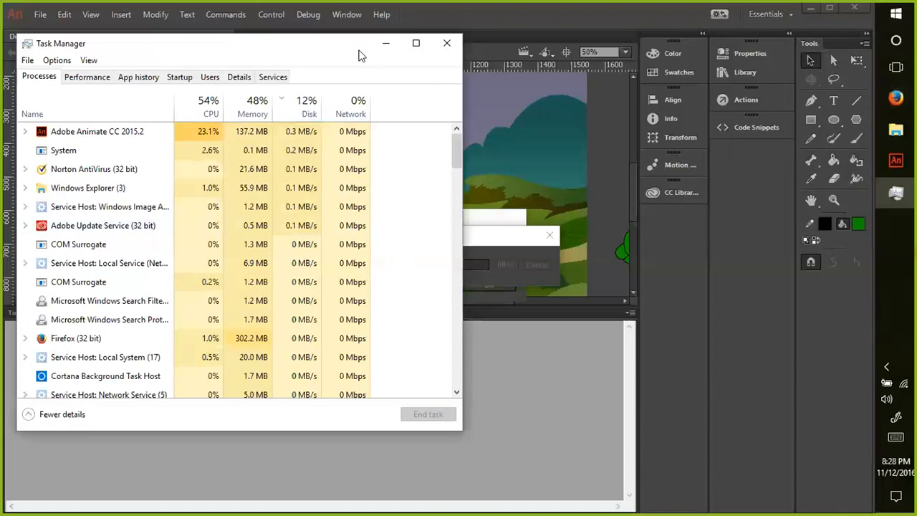
drag(362, 56, 331, 68)
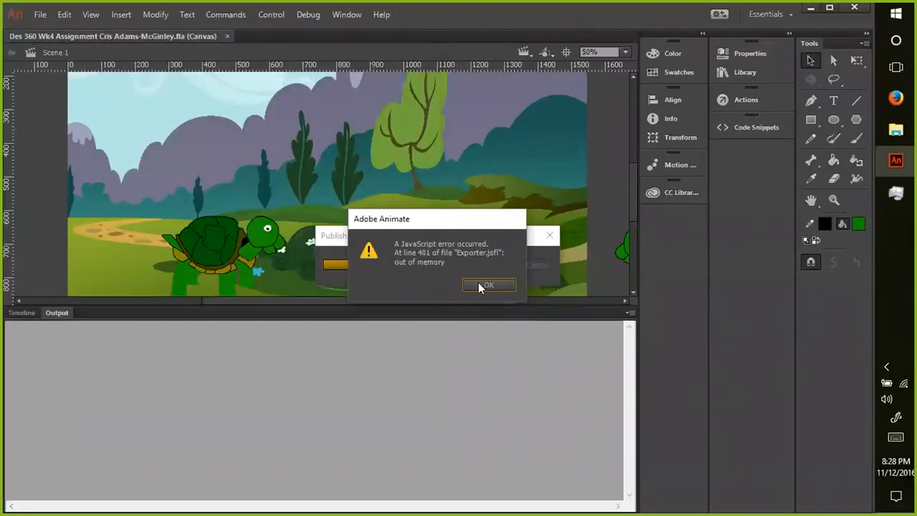
click(482, 285)
- Review performance, users, details, services and running processes in Task Manager, then minimize it
click(896, 192)
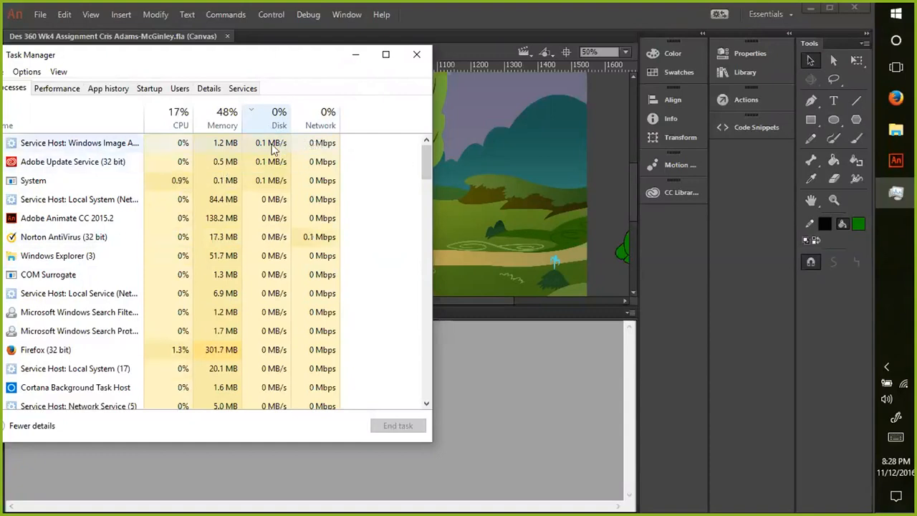
click(54, 92)
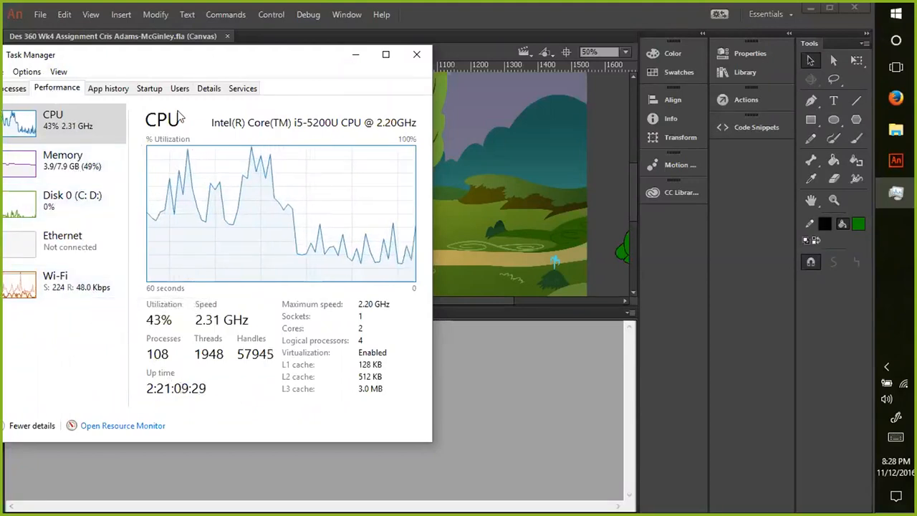
click(179, 89)
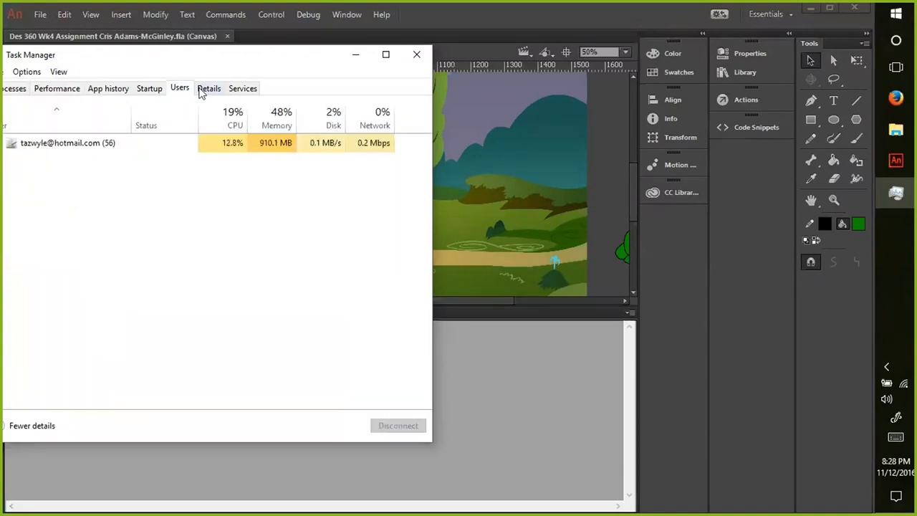
click(208, 89)
click(242, 90)
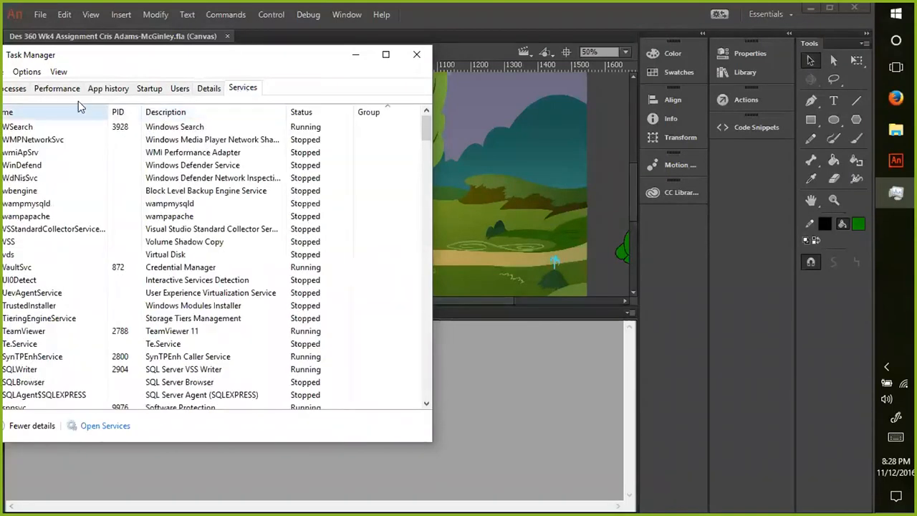
click(59, 89)
click(15, 88)
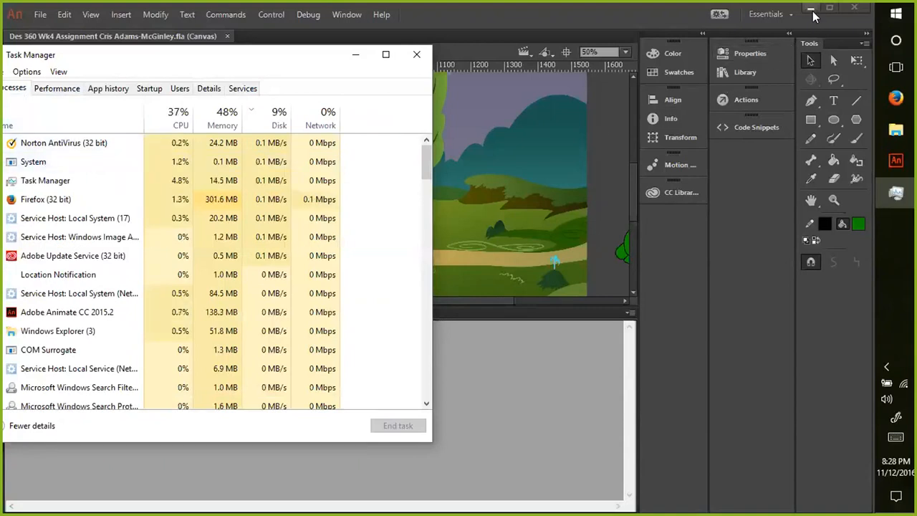
click(354, 60)
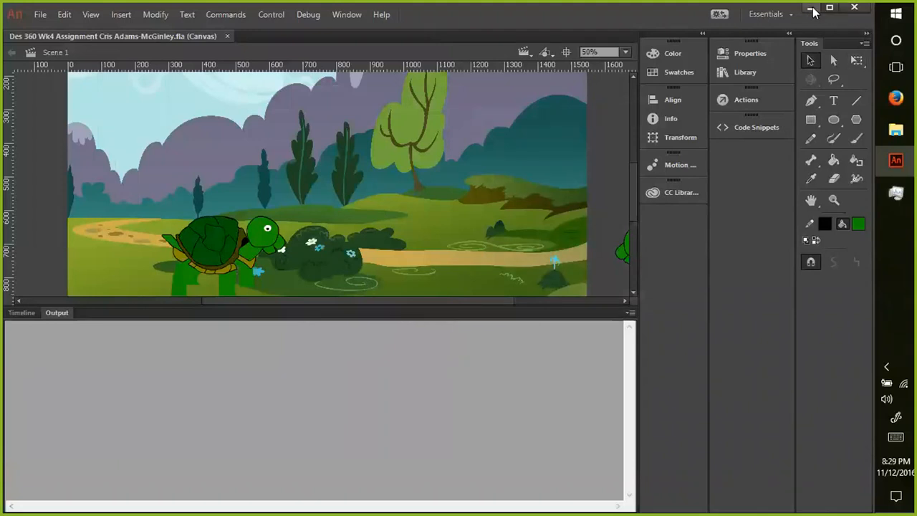
- Save the animation document to the Desktop, replacing the existing file, and minimize Animate
click(40, 15)
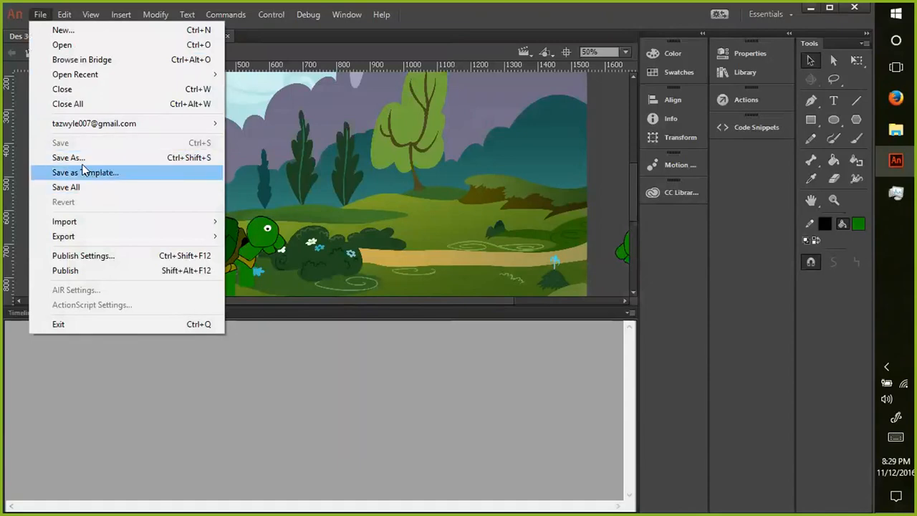
click(77, 162)
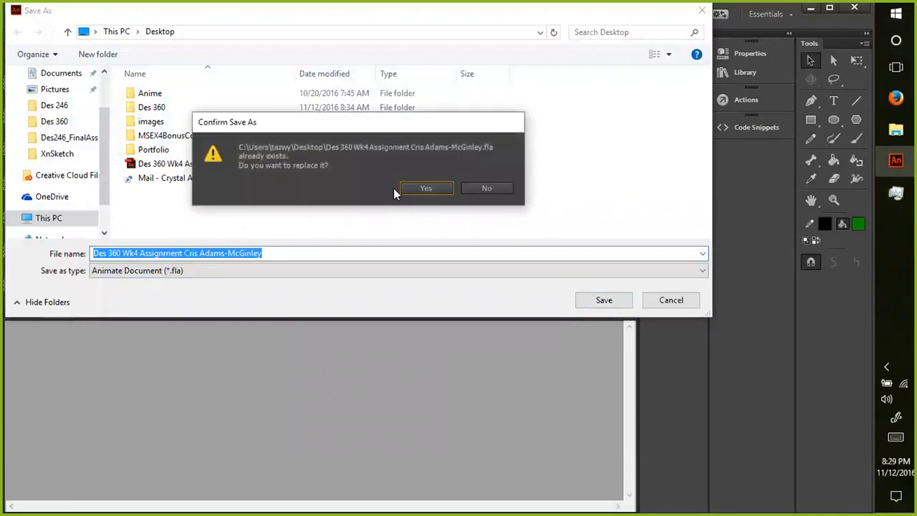
click(416, 190)
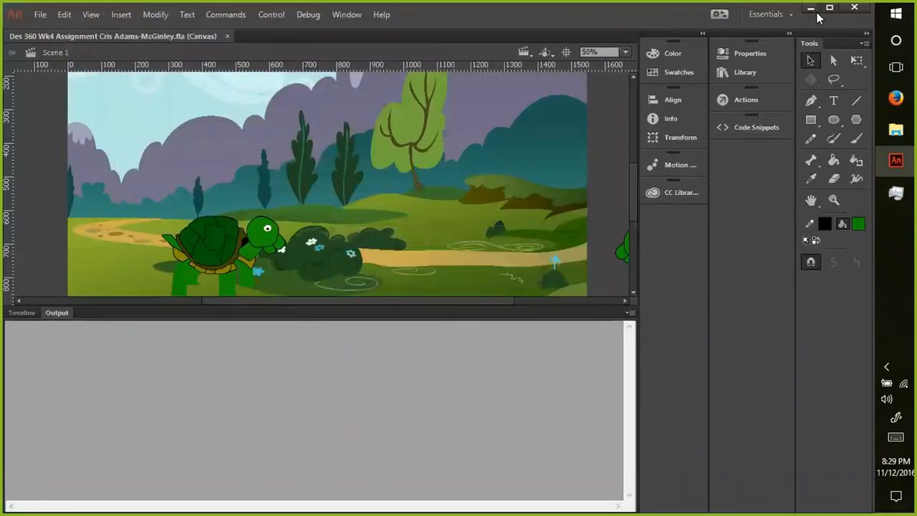
click(811, 11)
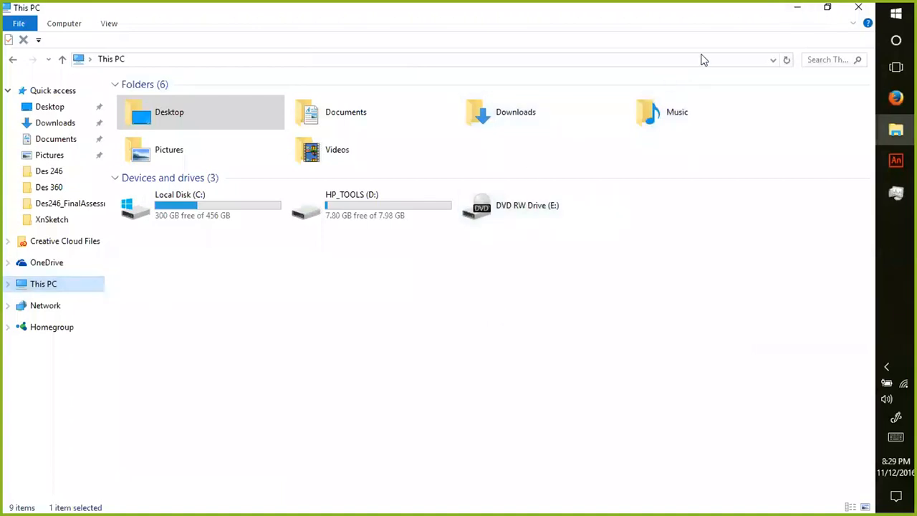
- Switch to the course modules in Firefox and open "Week 4 Final Assessment: Publishing the final animation"
click(888, 131)
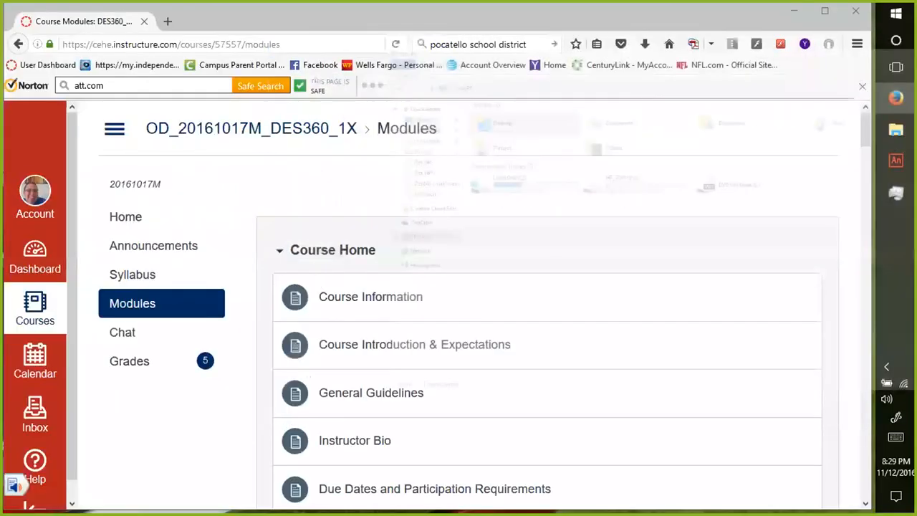
scroll(272, 354, down, 5)
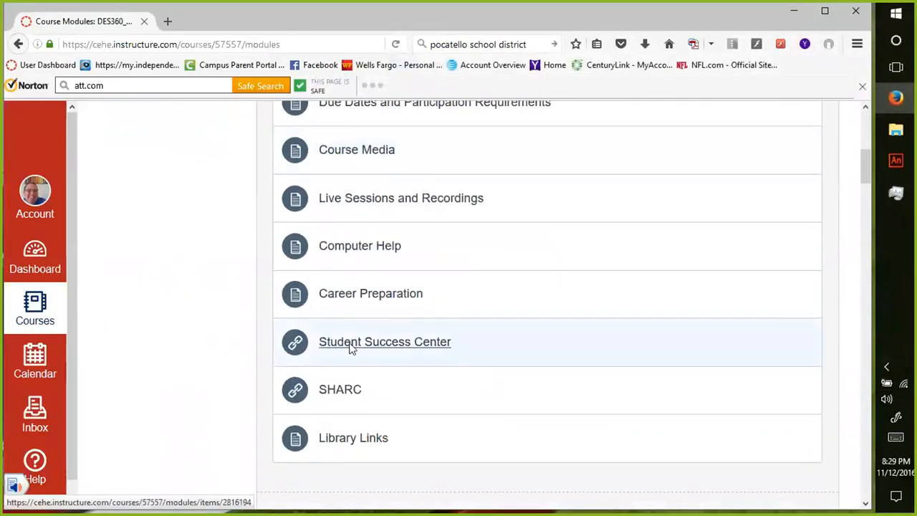
scroll(351, 345, down, 20)
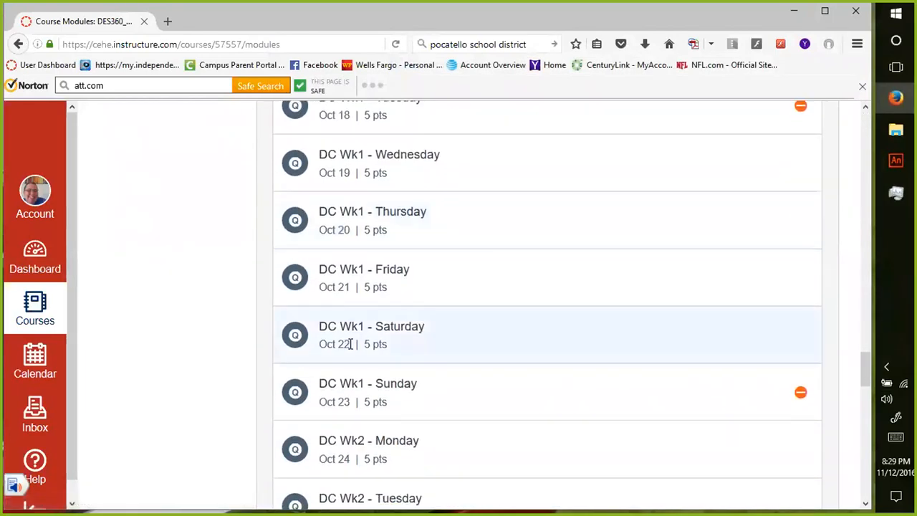
scroll(351, 344, up, 6)
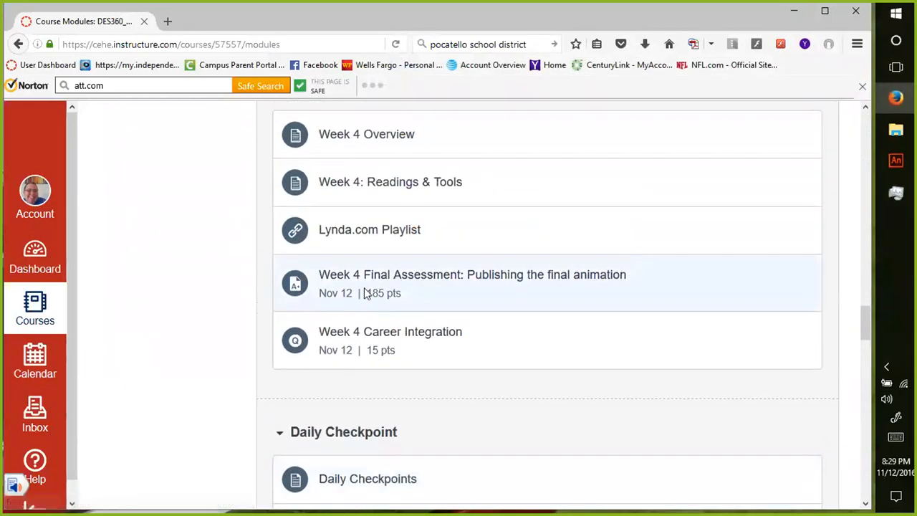
click(364, 280)
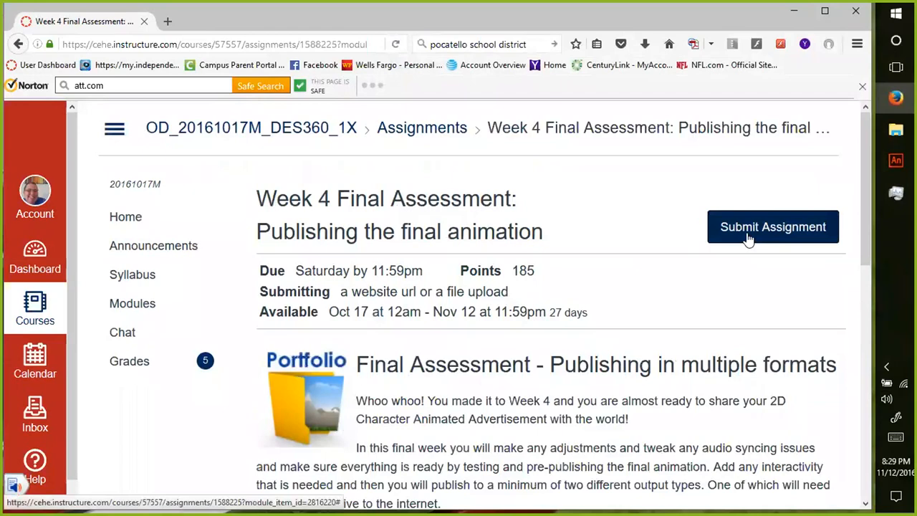
- Start a file-upload submission for the assignment and compress the Desktop's Week 4 Animate document into a zipped folder
click(748, 239)
click(367, 192)
click(149, 182)
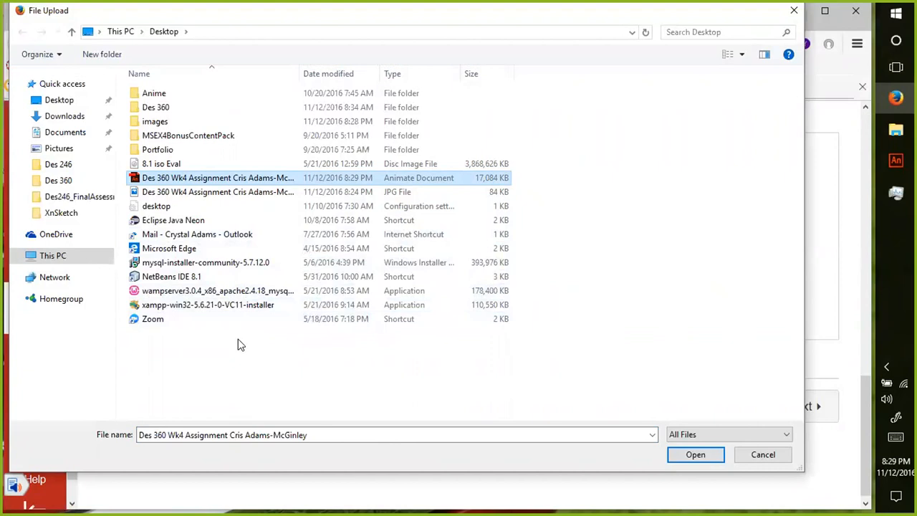
right_click(206, 184)
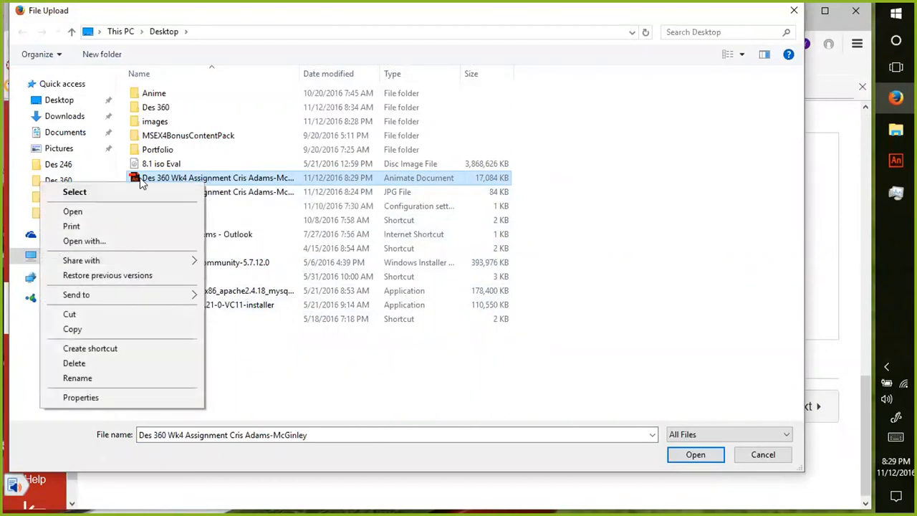
mouse_move(128, 293)
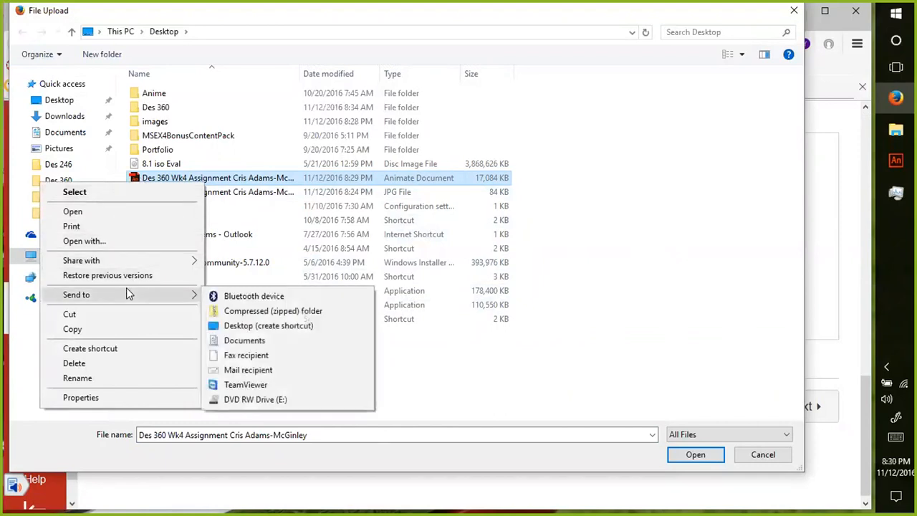
click(238, 315)
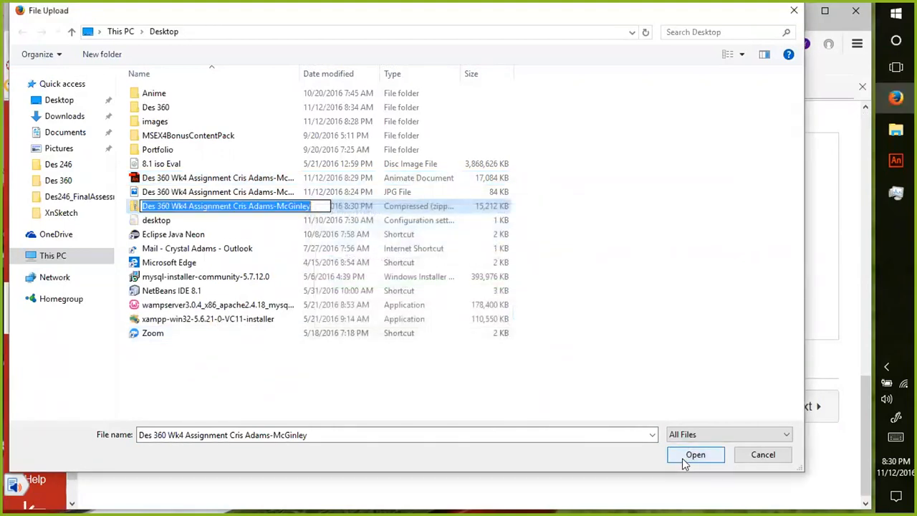
- Attach the zipped Week 4 animation without renaming it and submit the assignment
click(622, 348)
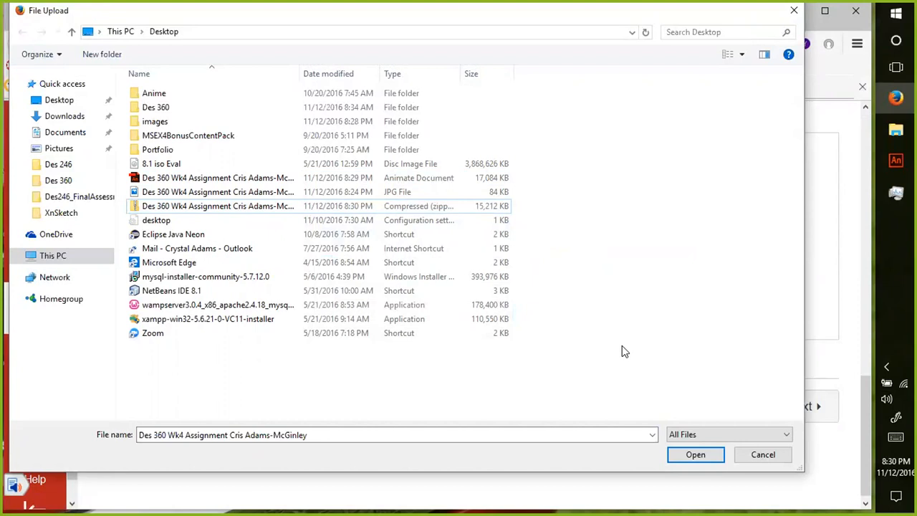
click(695, 454)
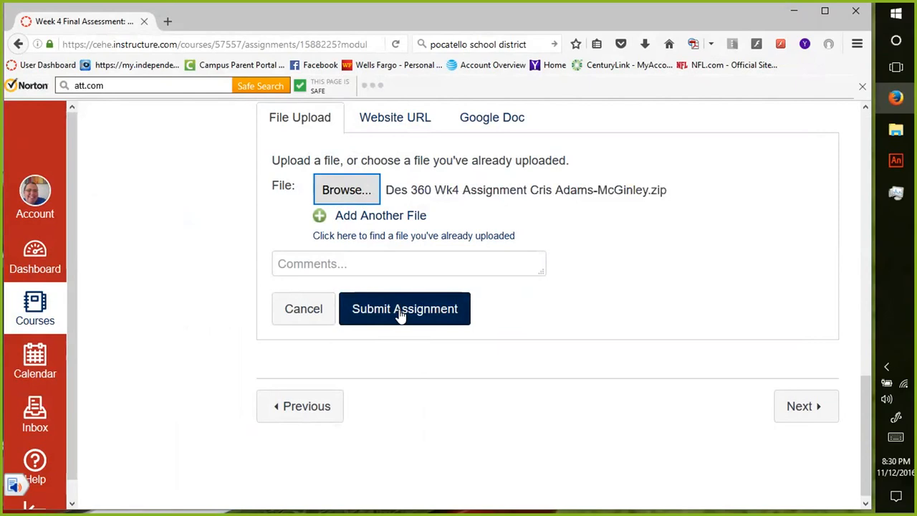
click(401, 316)
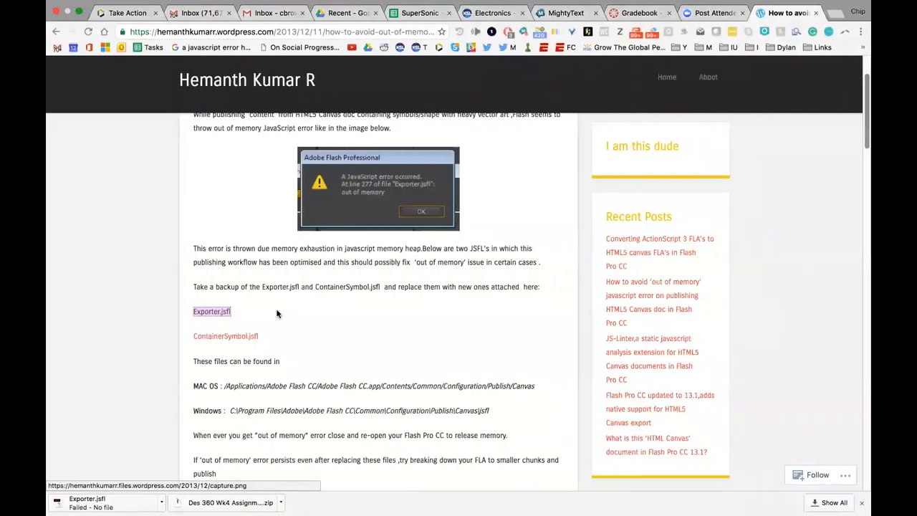
- Try to save the linked ContainerSymbol.jsfl file from the out-of-memory article to the Downloads folder
right_click(224, 336)
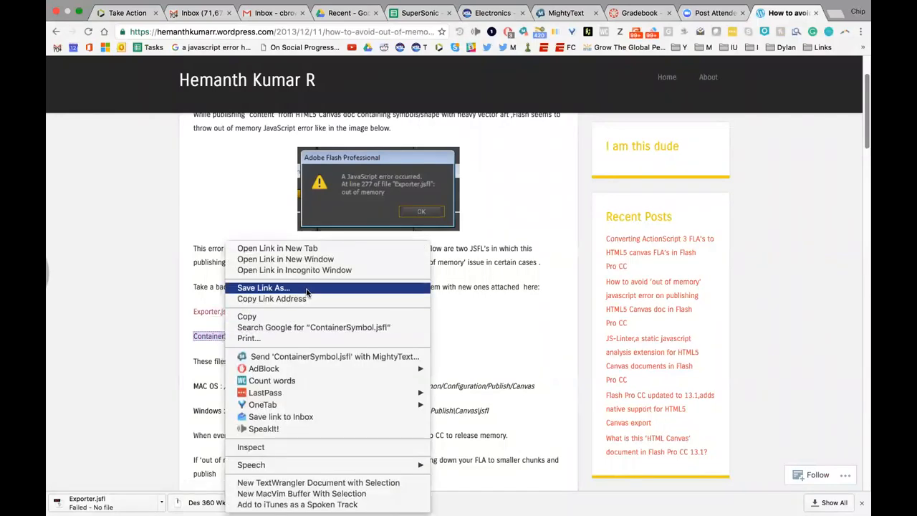
click(272, 287)
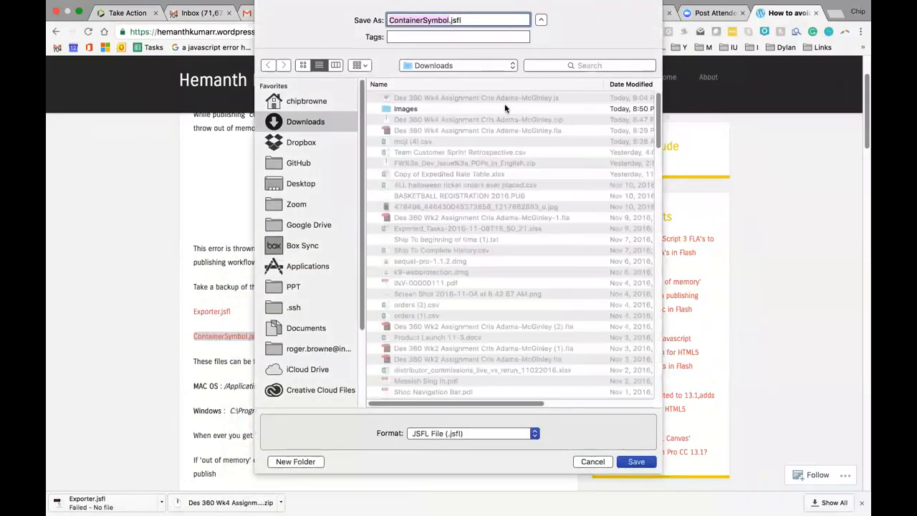
click(635, 463)
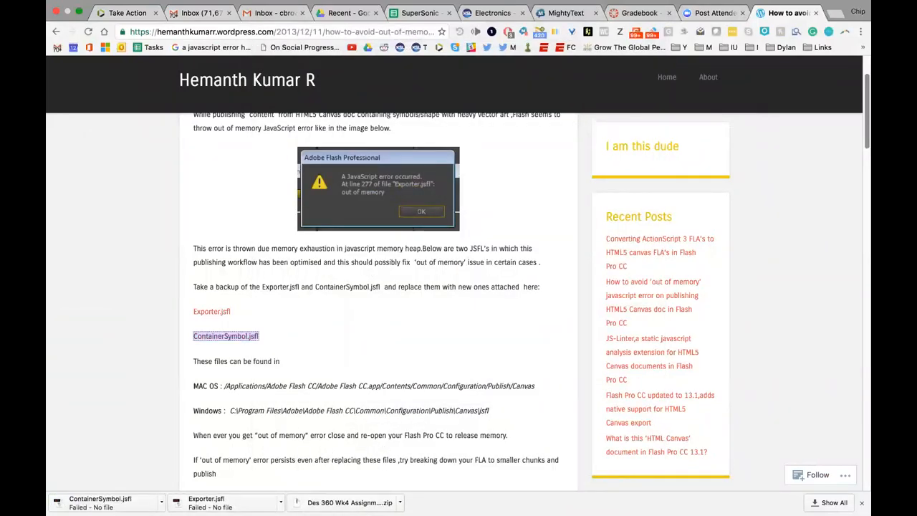
- Check the Exporter.jsfl download, read the rest of the out-of-memory article and return to the Google search results
right_click(289, 500)
click(280, 503)
click(281, 502)
click(412, 490)
scroll(460, 301, down, 2)
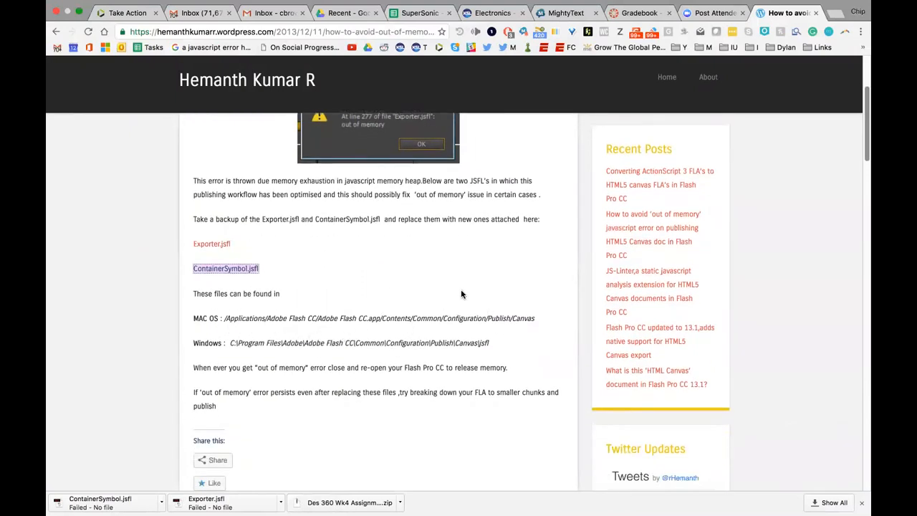
click(57, 31)
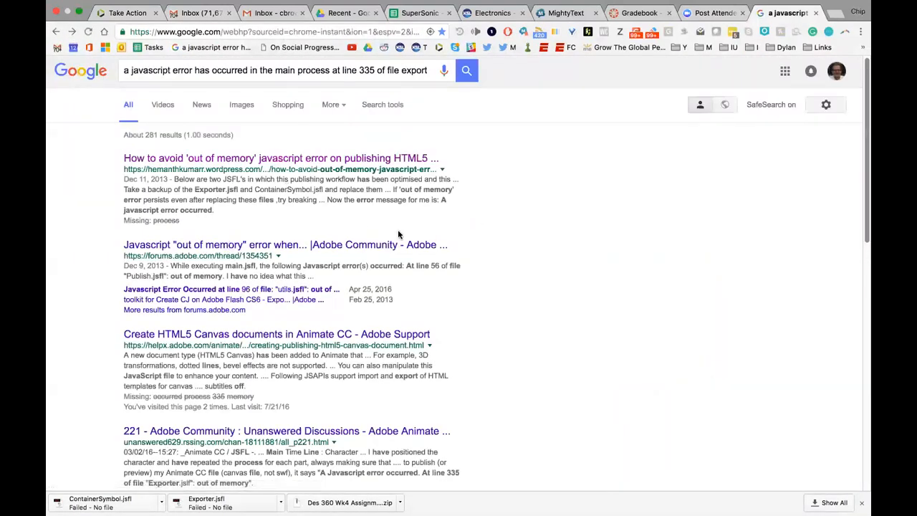
- Read the Adobe Community thread on the JavaScript "out of memory" error through its replies and return to the search results
click(258, 246)
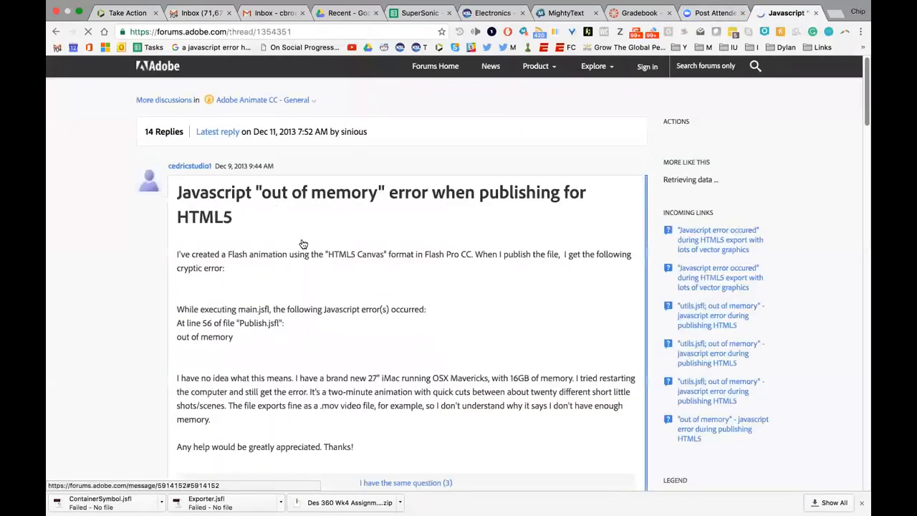
scroll(463, 338, down, 5)
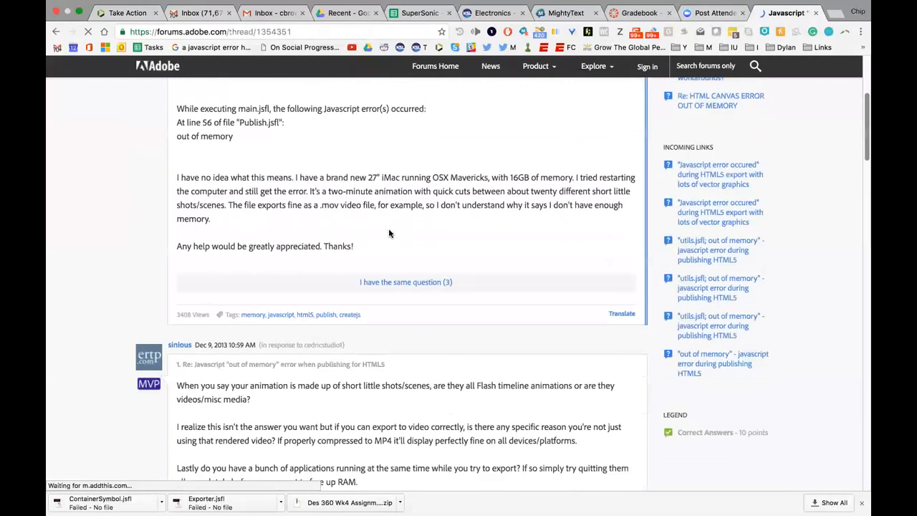
scroll(430, 241, down, 5)
scroll(466, 244, down, 9)
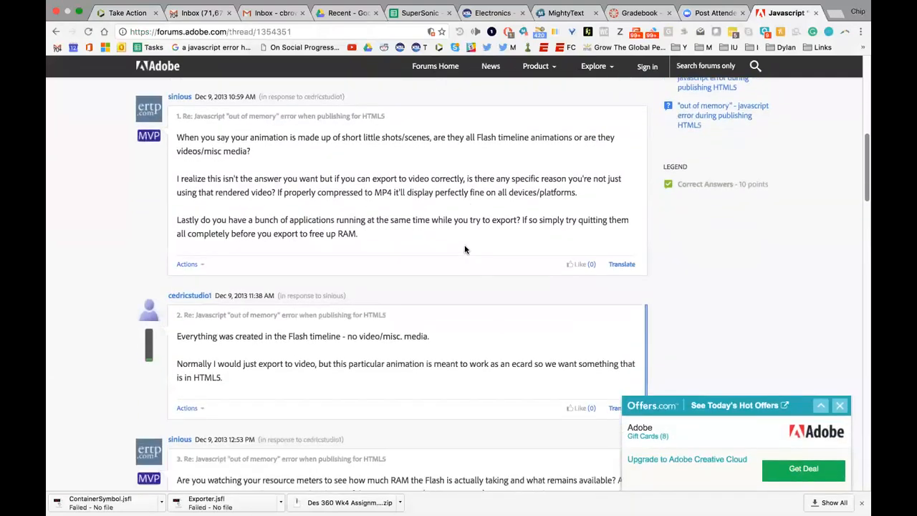
scroll(464, 250, down, 12)
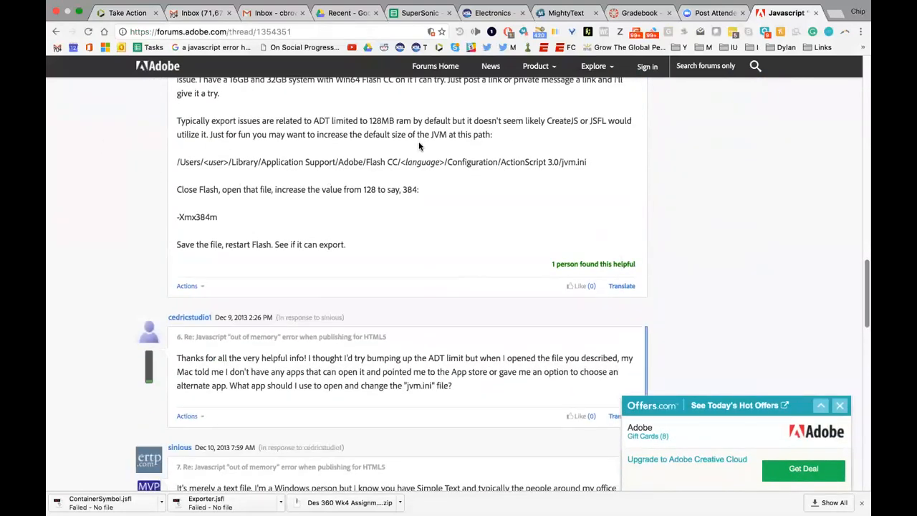
scroll(371, 181, up, 5)
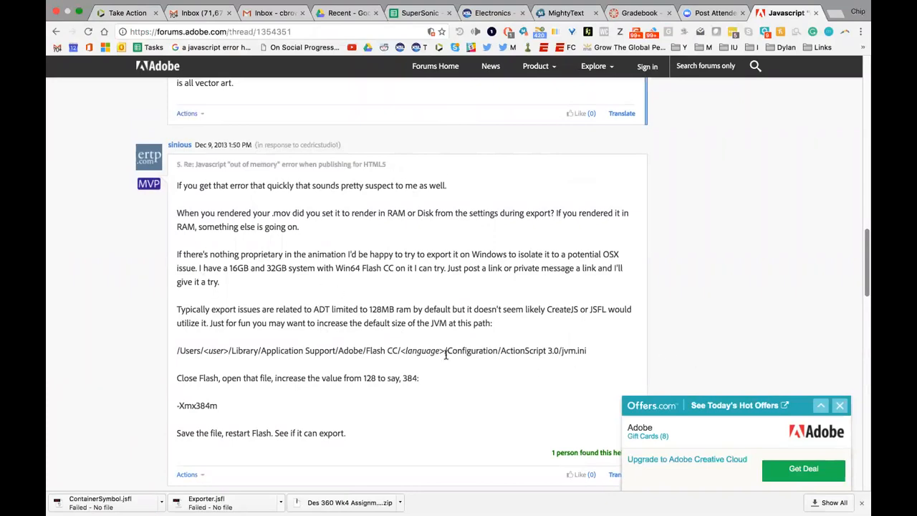
scroll(440, 392, down, 10)
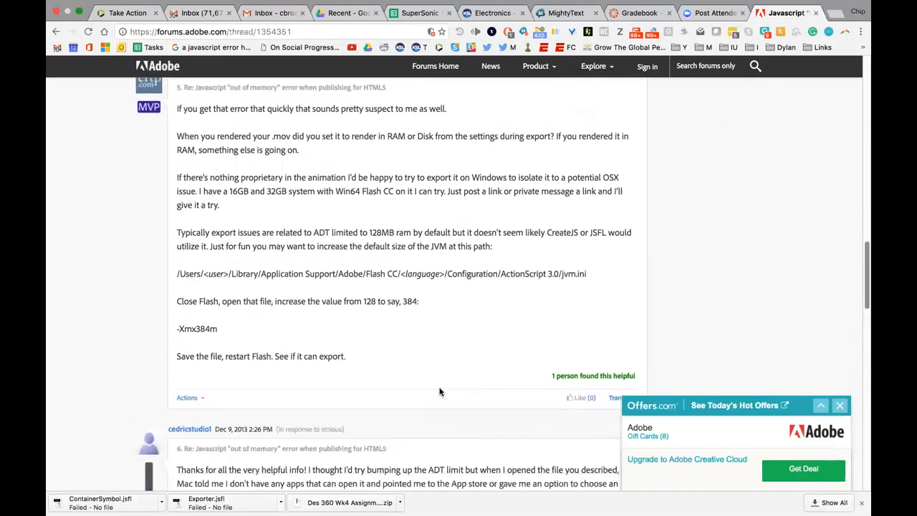
scroll(434, 352, down, 12)
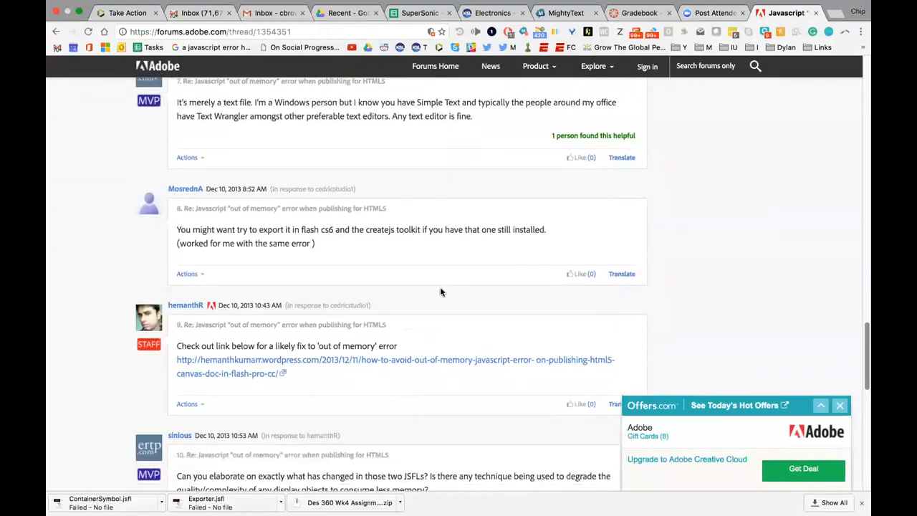
scroll(400, 304, up, 5)
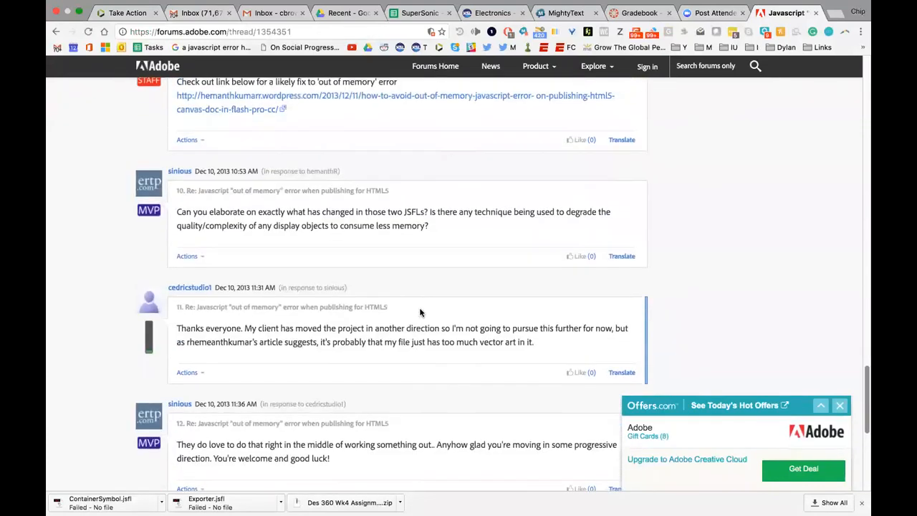
scroll(443, 311, down, 5)
scroll(442, 311, down, 5)
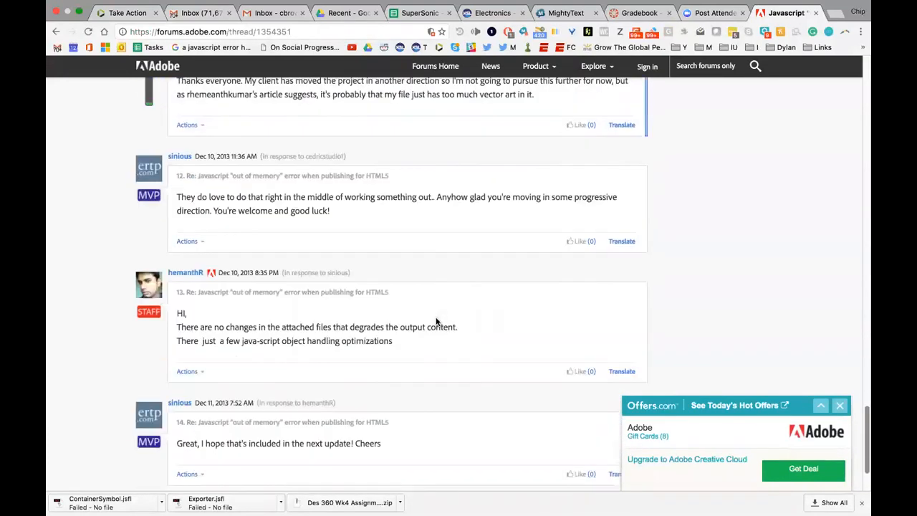
click(55, 31)
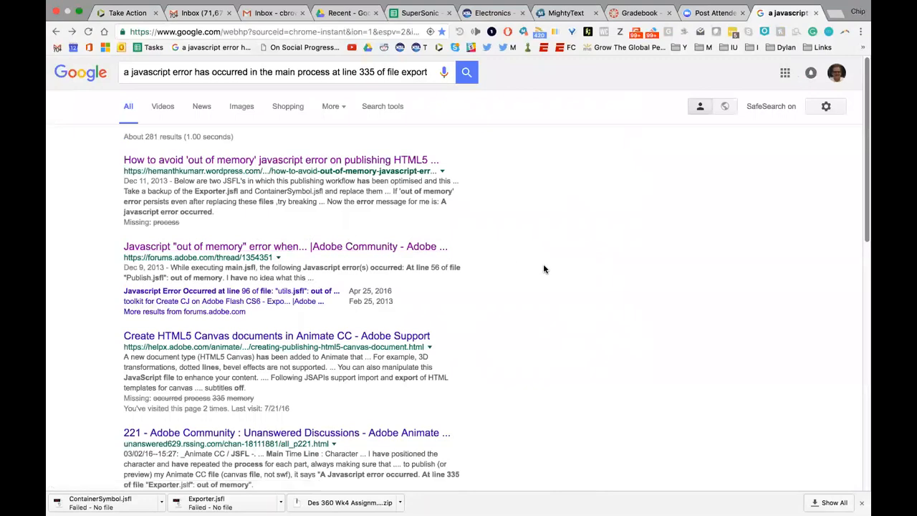
- Open the Adobe Support article on creating HTML5 Canvas documents in Animate CC and read its introductory and JavaScript interactivity sections
scroll(538, 265, down, 5)
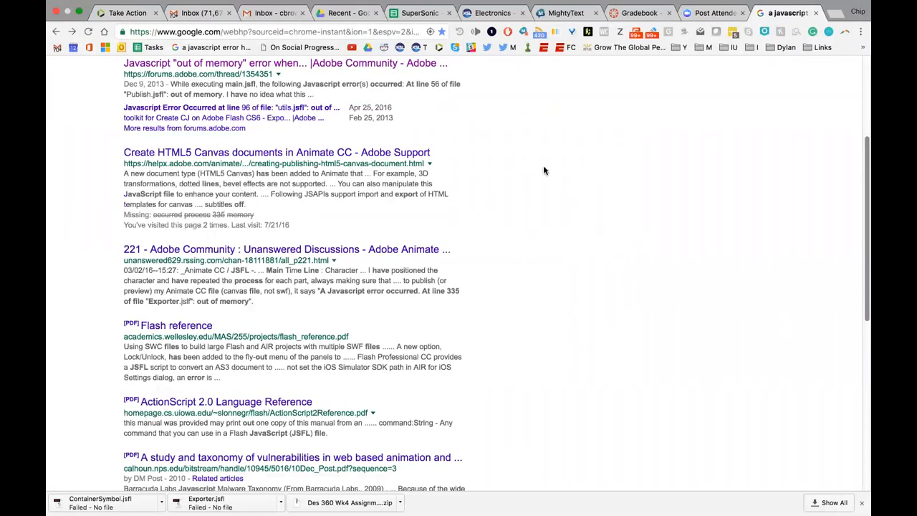
click(338, 153)
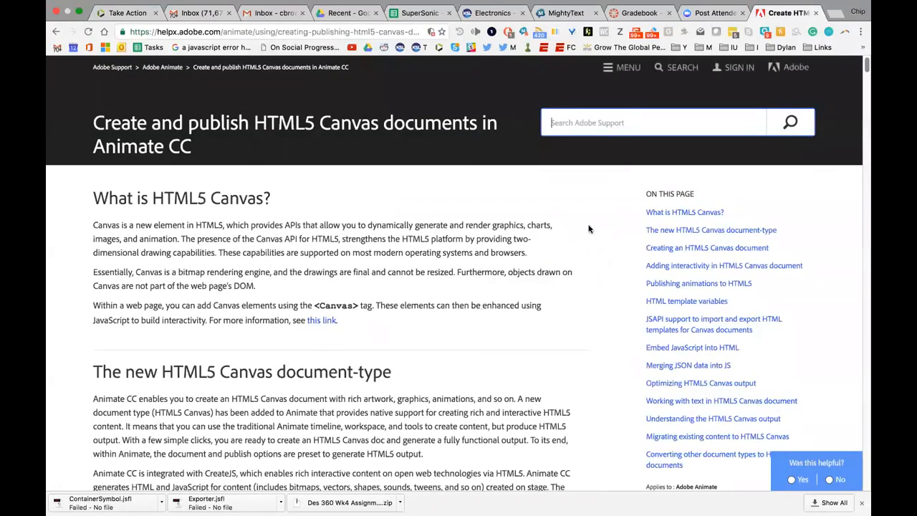
scroll(473, 244, down, 3)
scroll(478, 259, down, 15)
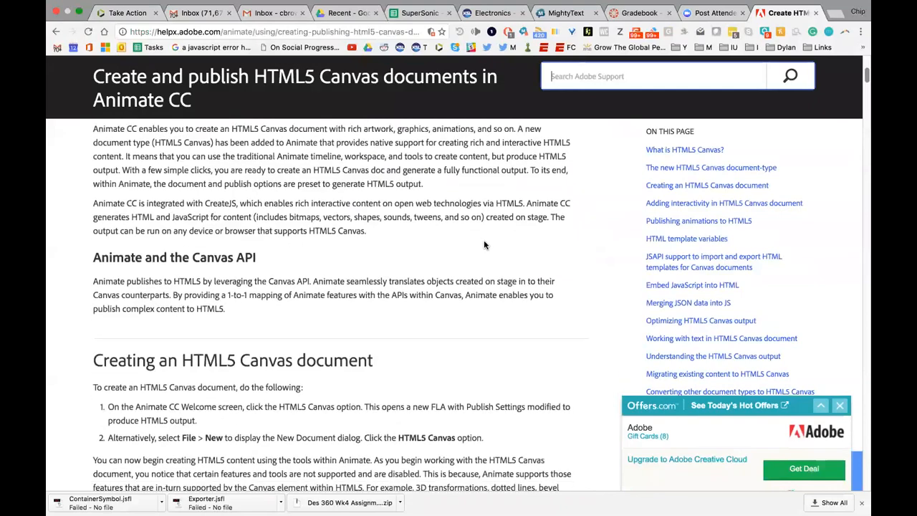
scroll(488, 252, down, 4)
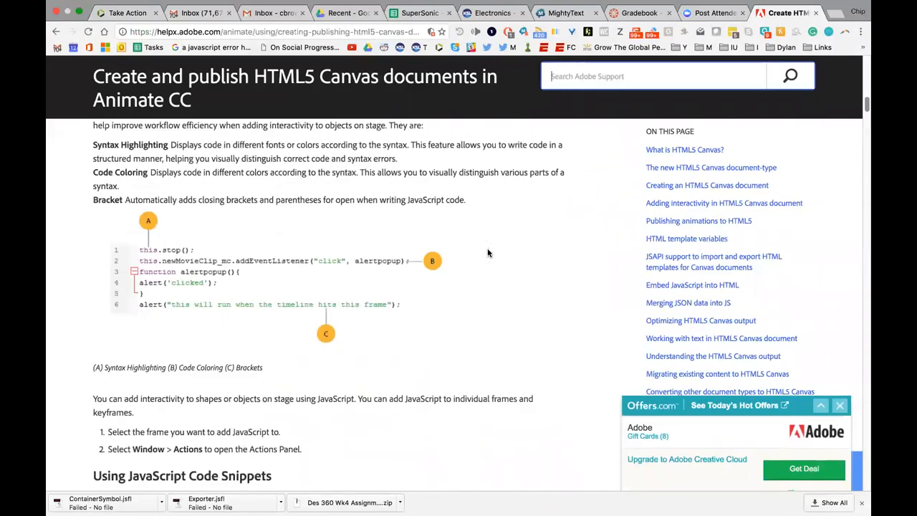
scroll(487, 252, down, 5)
scroll(475, 252, up, 2)
scroll(475, 247, down, 8)
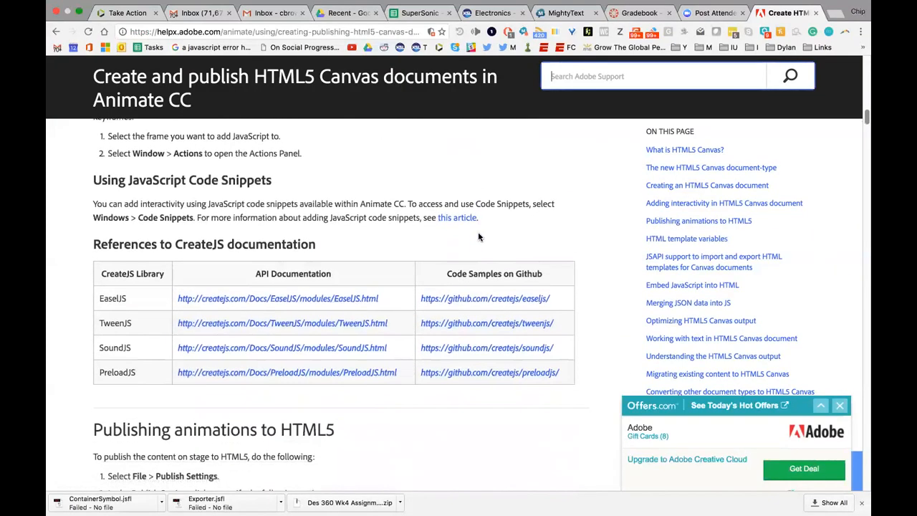
scroll(506, 210, down, 1)
scroll(506, 210, down, 1)
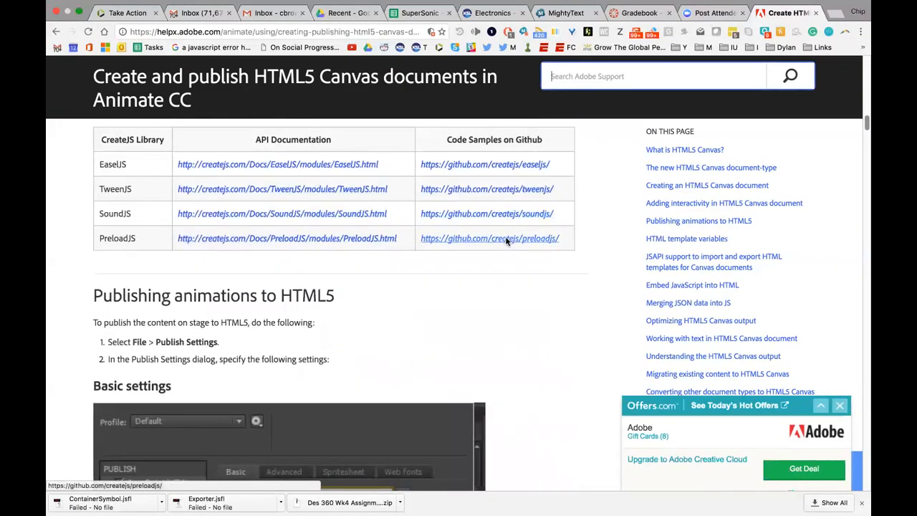
- Examine the basic publish settings for HTML5 output in the article's section on publishing animations
scroll(505, 241, down, 5)
scroll(506, 242, down, 11)
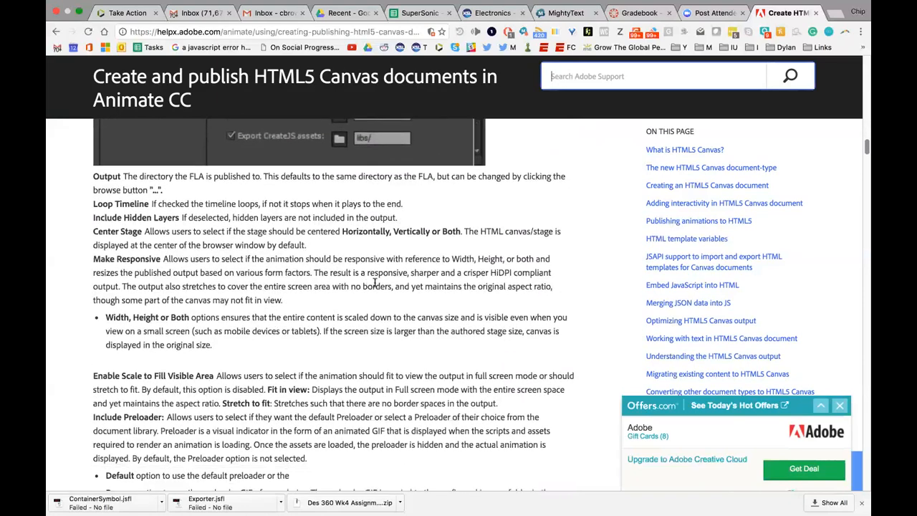
scroll(433, 249, down, 5)
scroll(433, 248, down, 9)
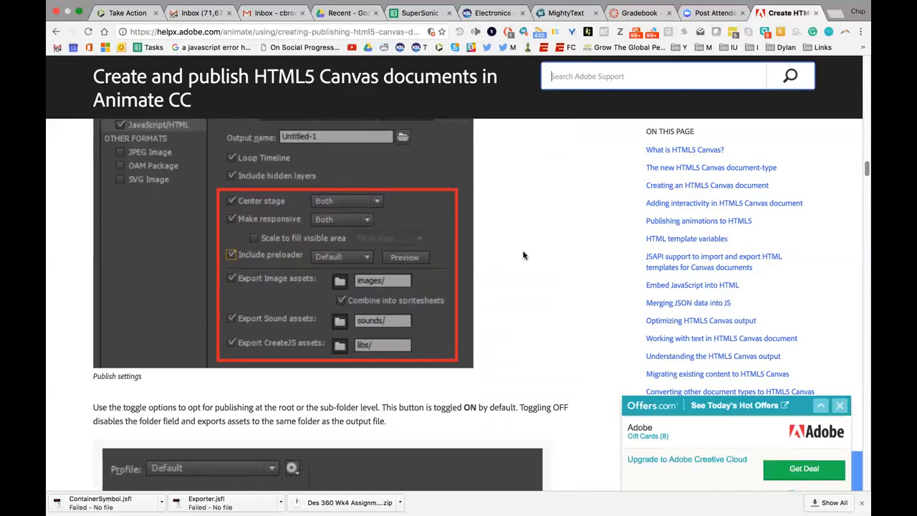
scroll(544, 245, down, 1)
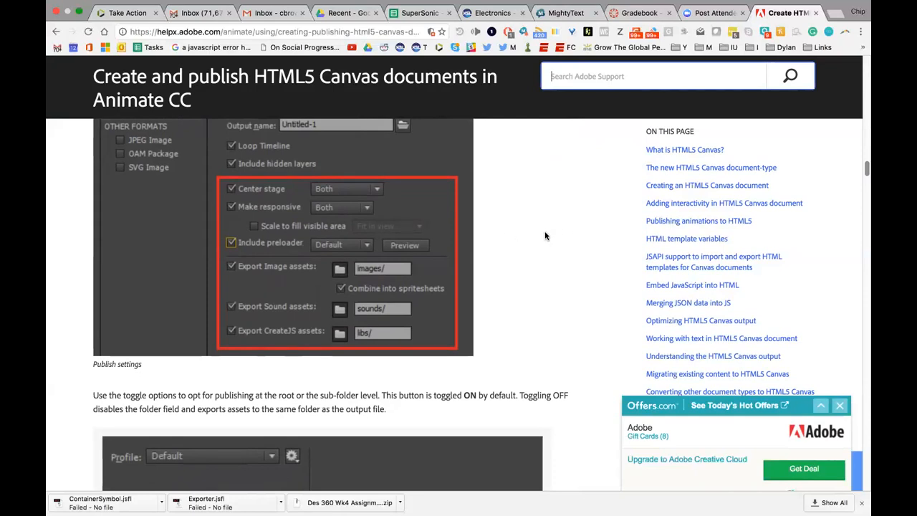
scroll(542, 212, up, 1)
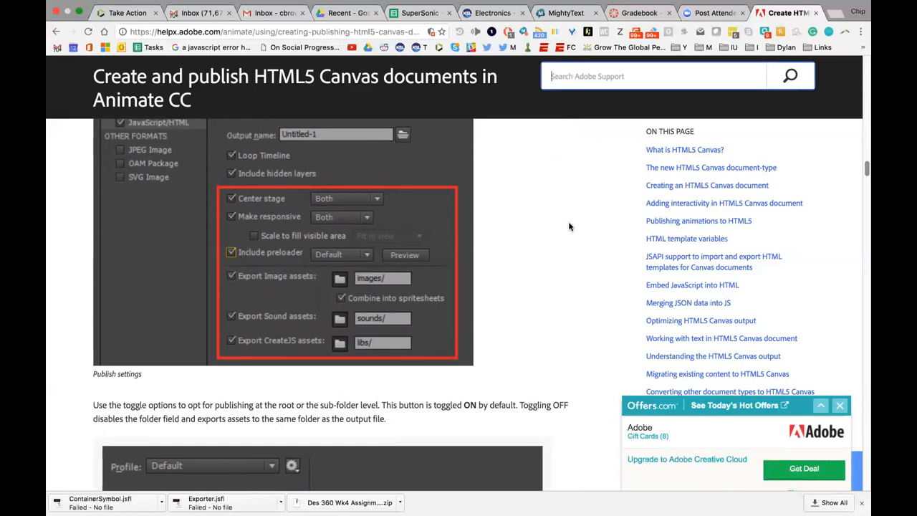
scroll(545, 248, up, 5)
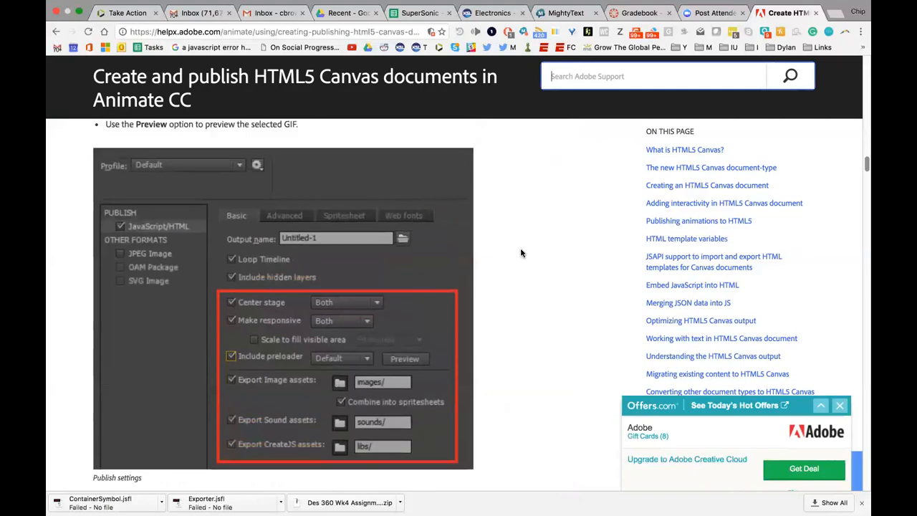
scroll(593, 326, down, 15)
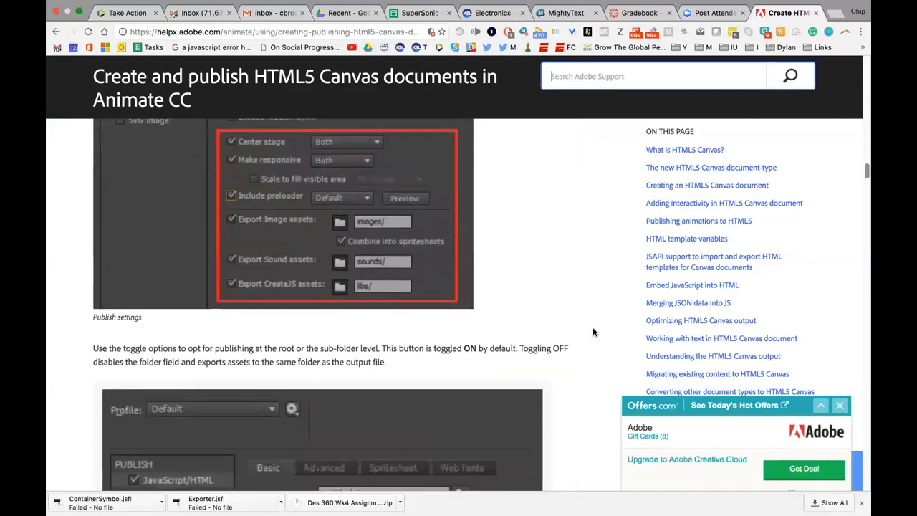
- Skim the rest of the article, from advanced settings to converting documents to HTML5 Canvas, and return to the search results
scroll(595, 329, down, 12)
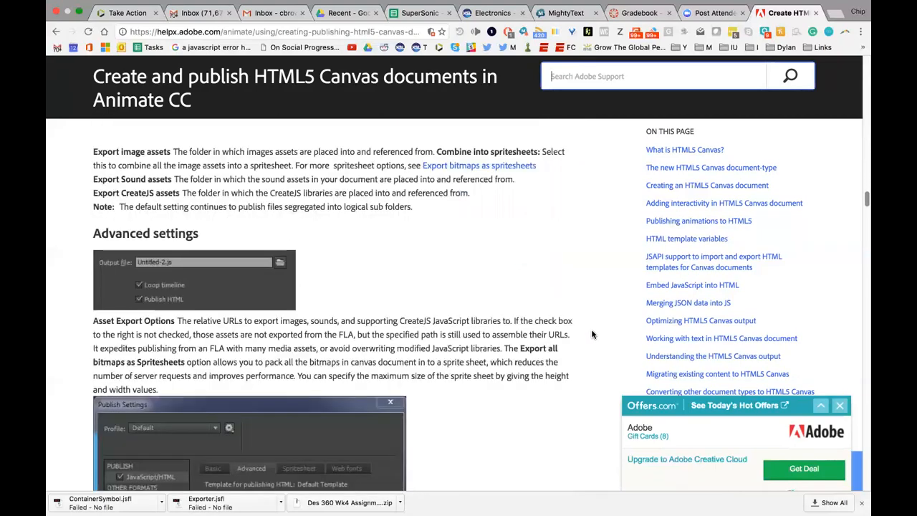
scroll(562, 325, down, 12)
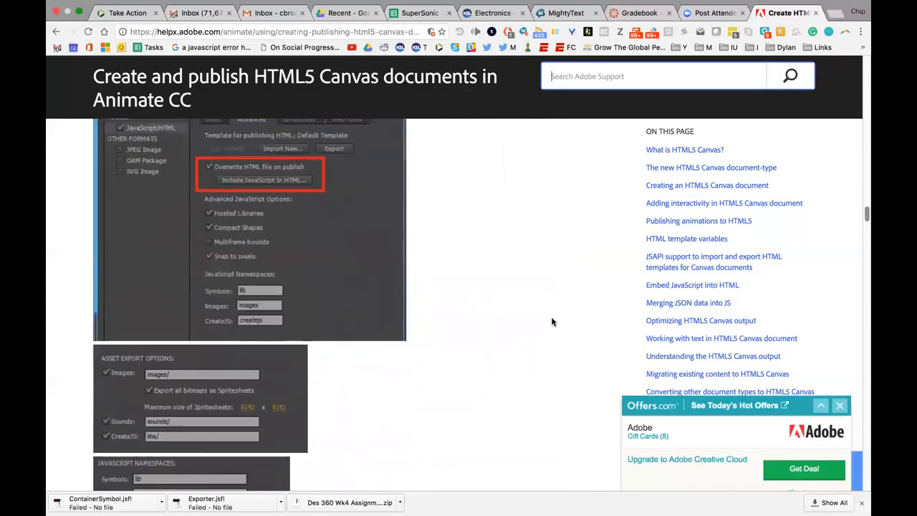
scroll(552, 322, down, 10)
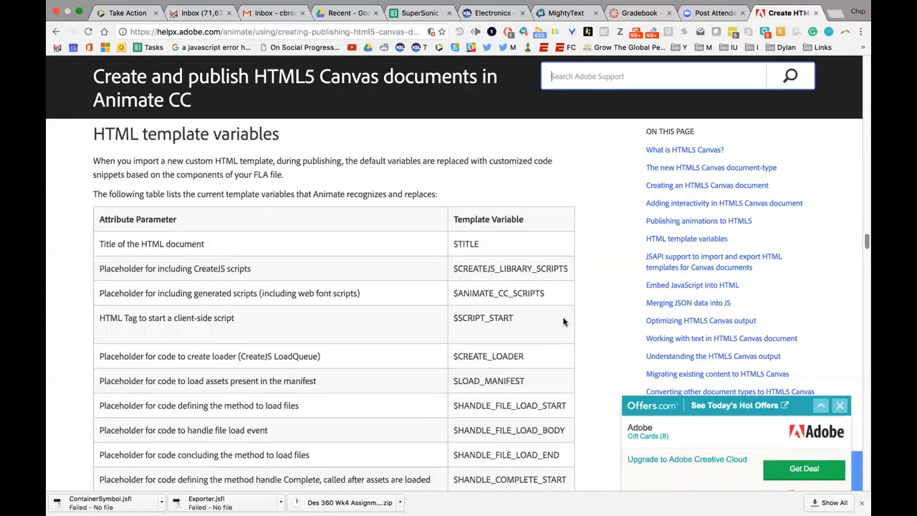
scroll(358, 230, down, 15)
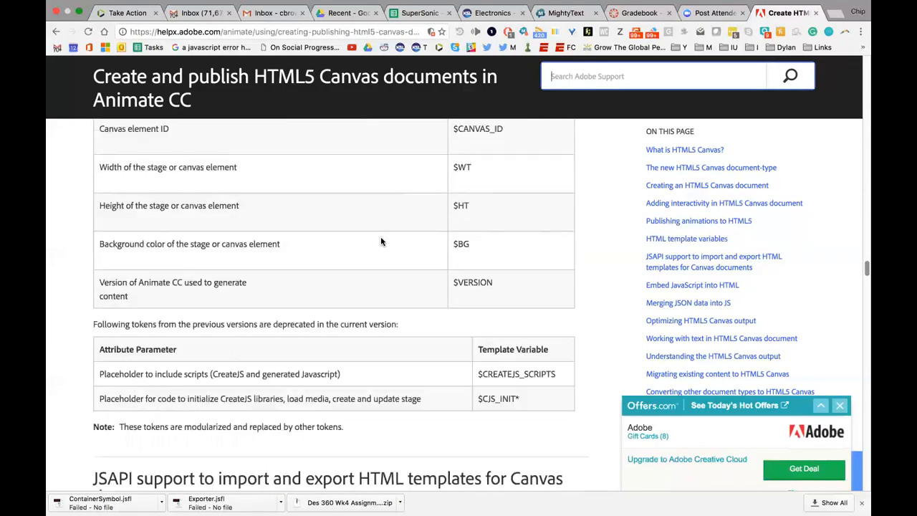
scroll(382, 242, down, 20)
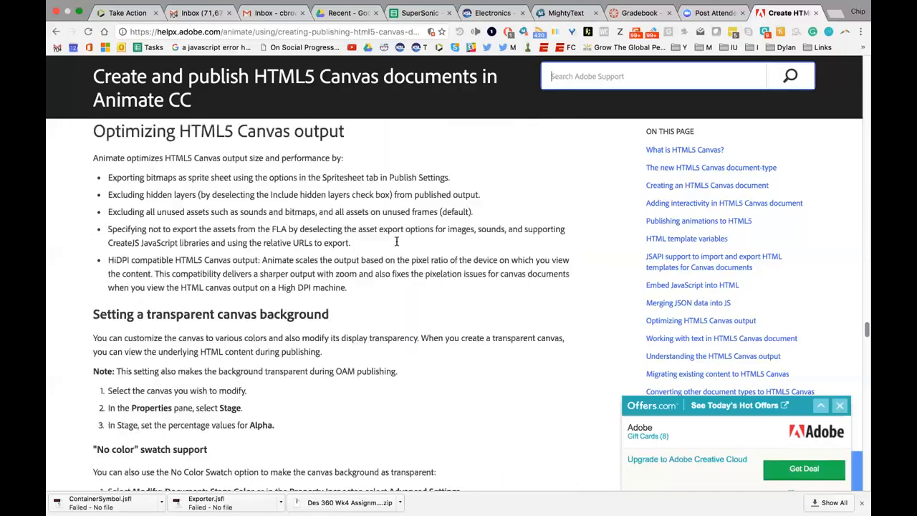
scroll(430, 250, down, 20)
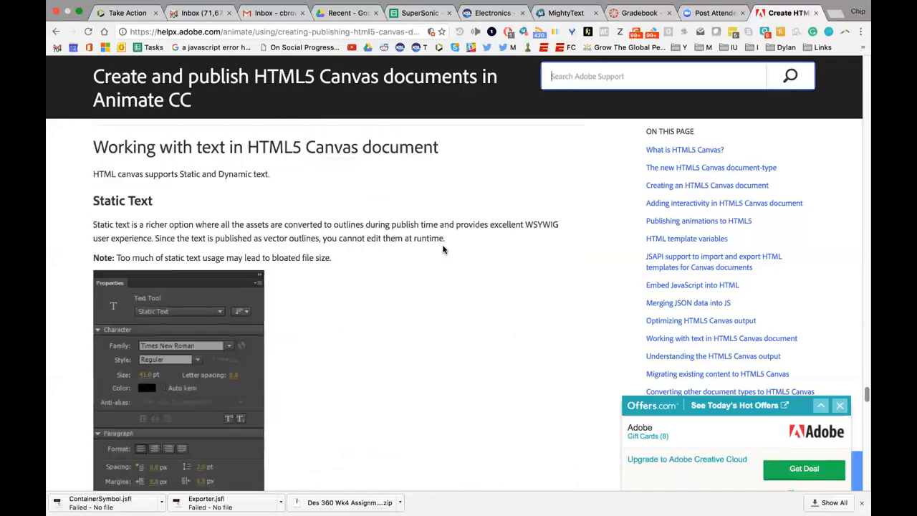
scroll(430, 251, down, 20)
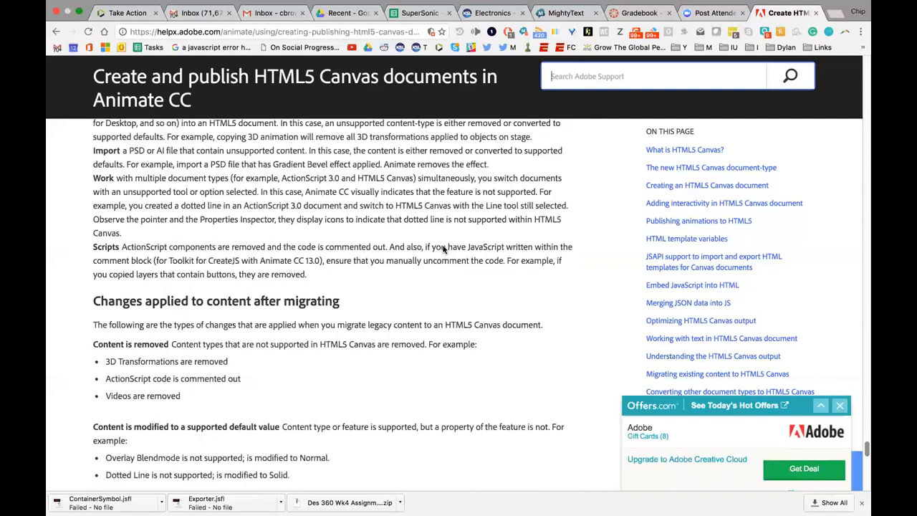
scroll(380, 255, down, 8)
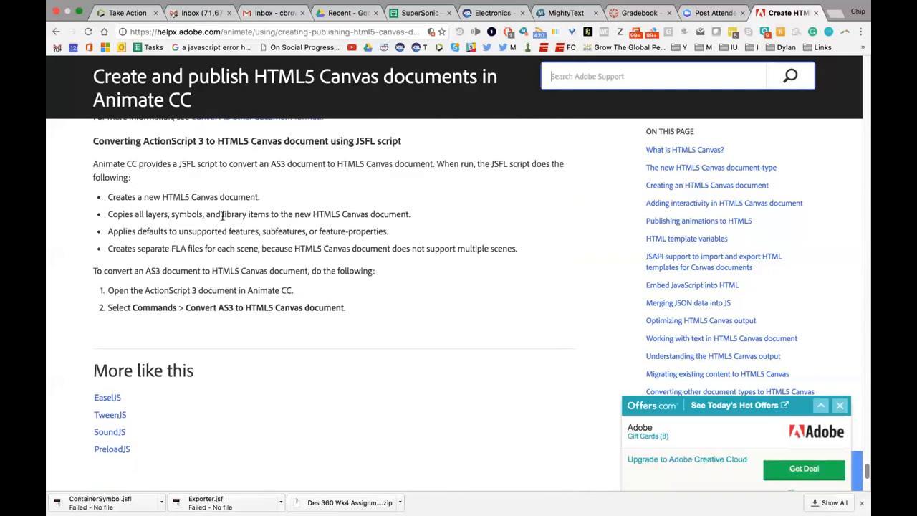
click(56, 32)
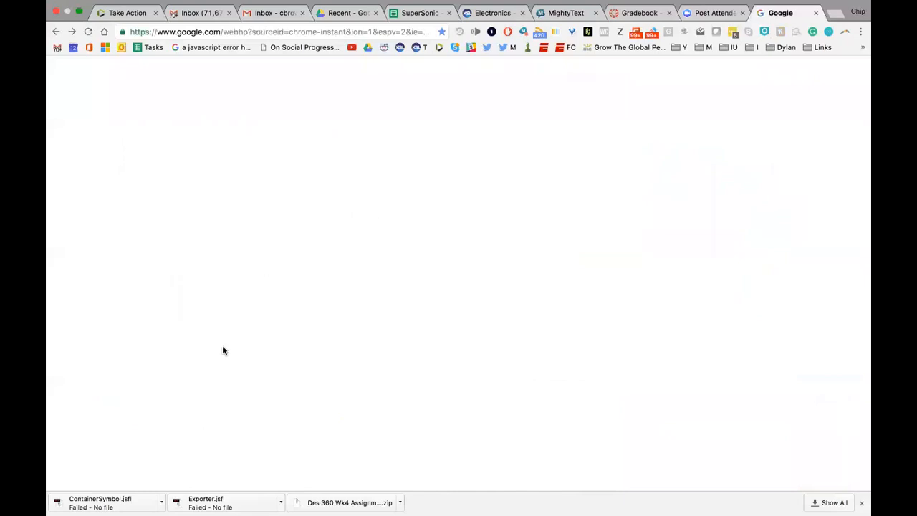
- Check the MightyText conversation, go back to the error search and open the "221 - Adobe Community : Unanswered Discussions" result
click(562, 13)
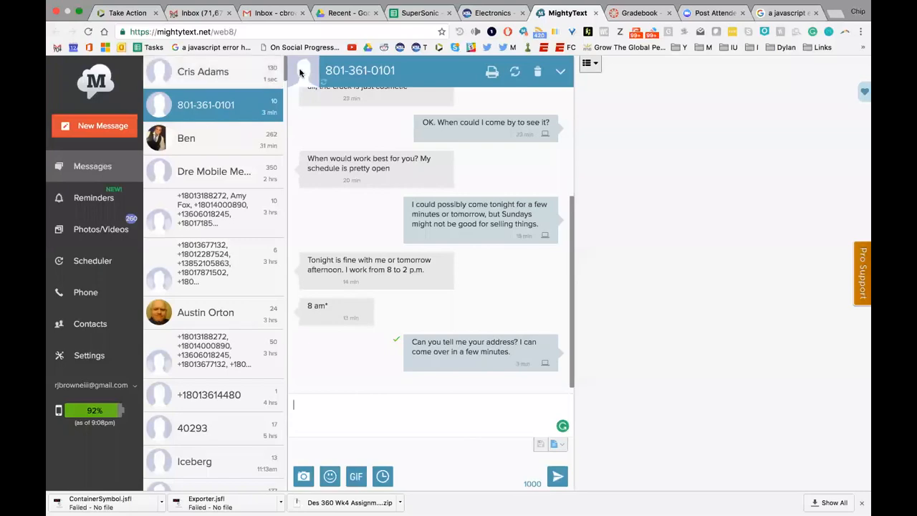
click(788, 13)
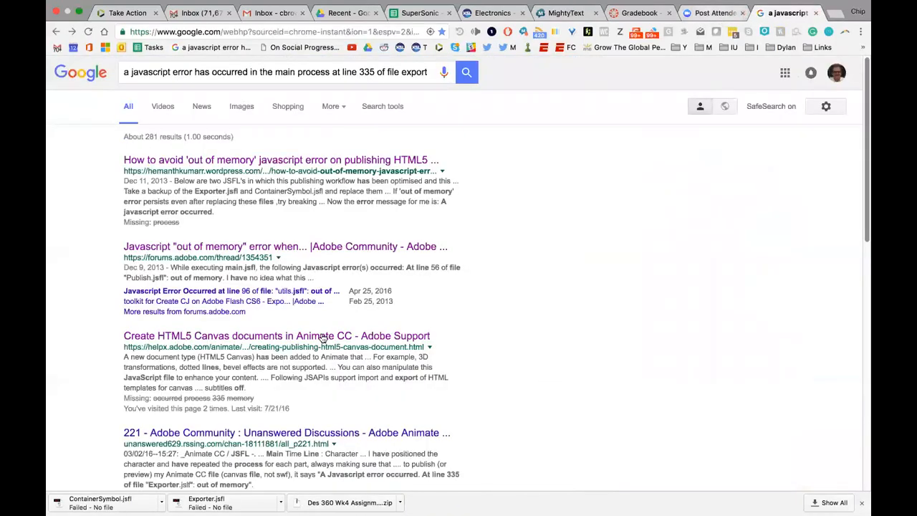
scroll(610, 309, down, 3)
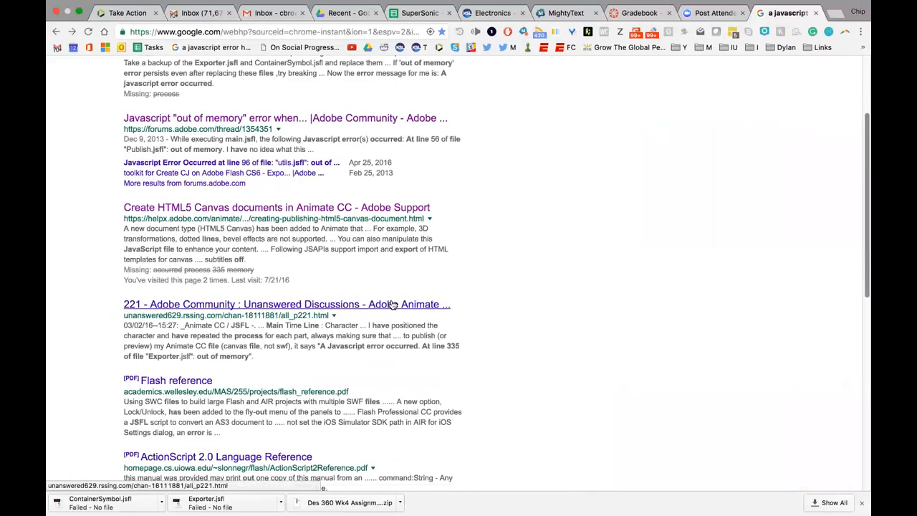
click(331, 305)
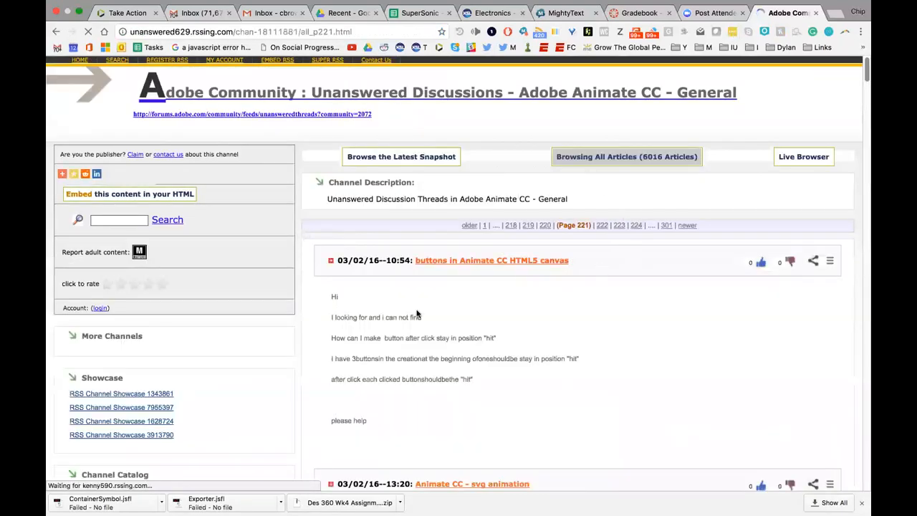
- Search the page for ".jsfl" and read the post "Out of memory error message when publishing in Animate CC"
key(super+f)
text(.)
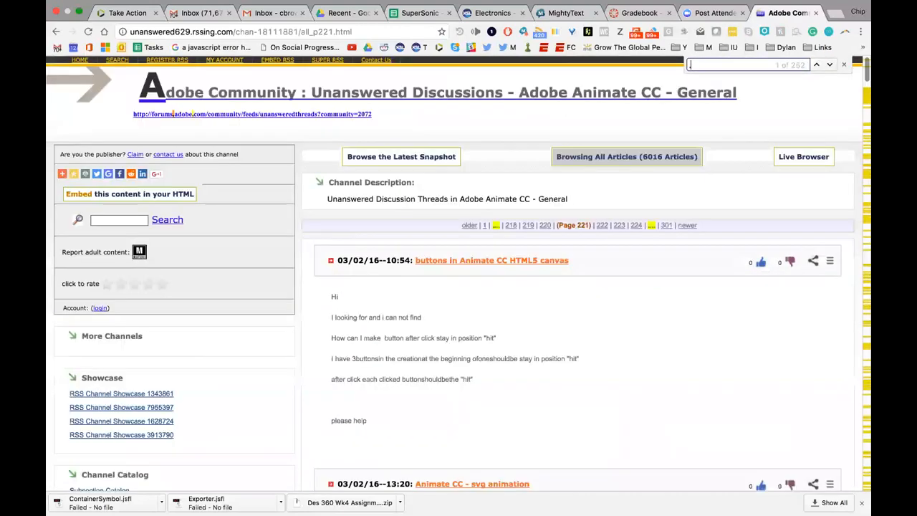
text(jsfl)
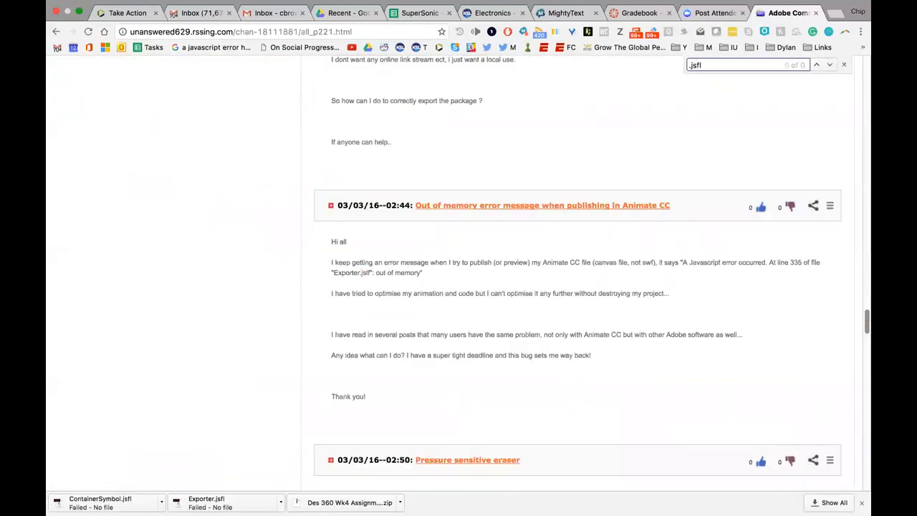
scroll(145, 319, up, 2)
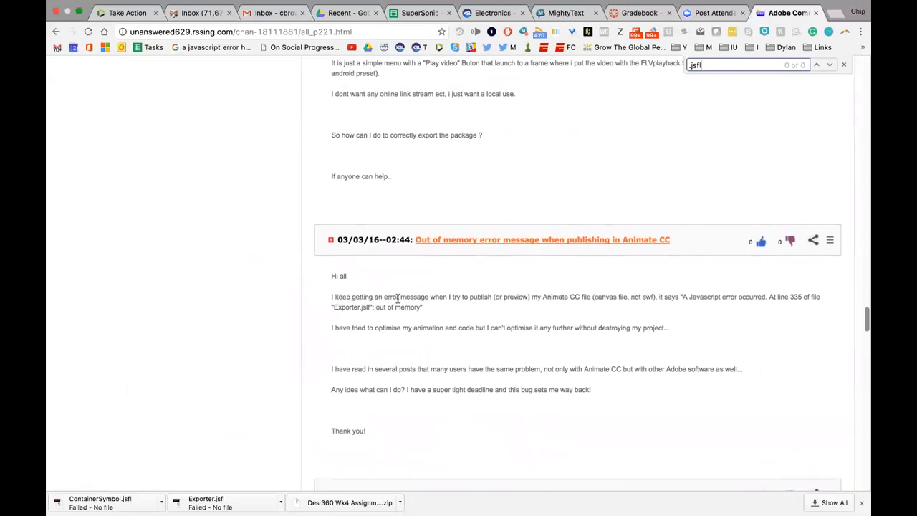
scroll(408, 296, down, 1)
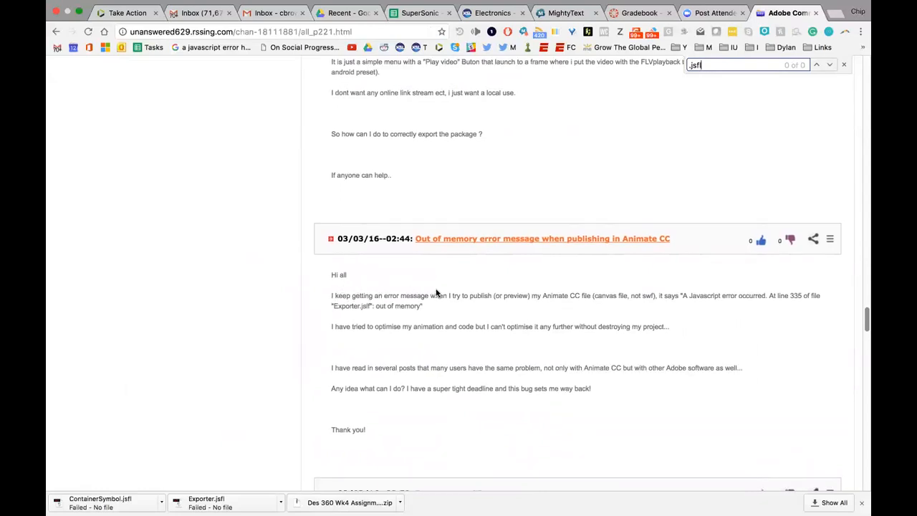
scroll(436, 293, down, 1)
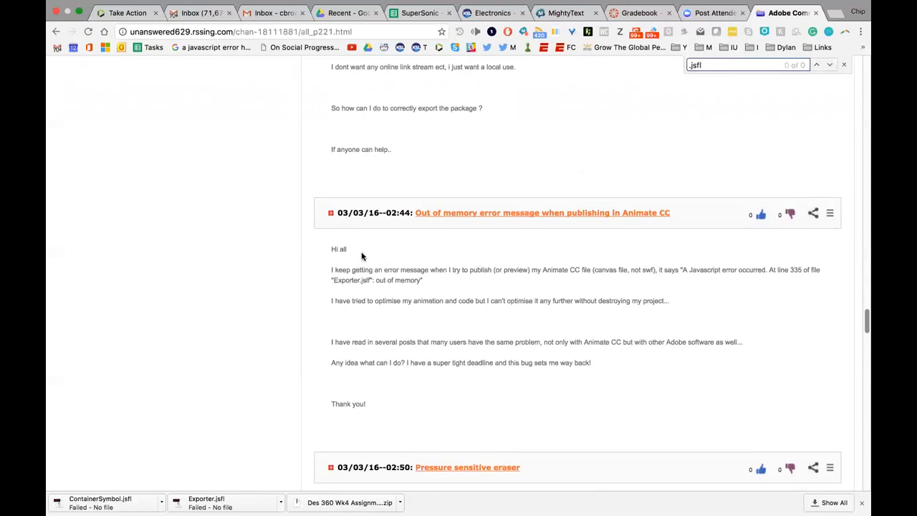
scroll(358, 259, down, 1)
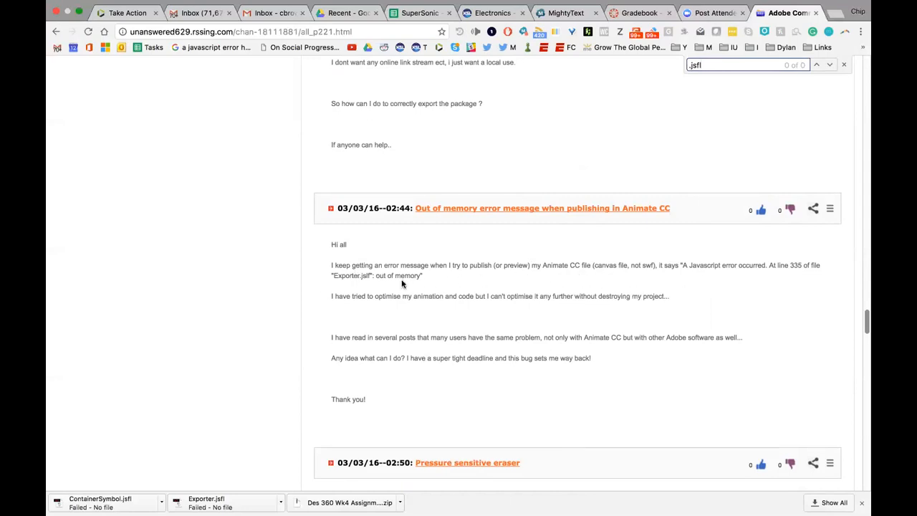
scroll(512, 269, left, 3)
scroll(511, 283, down, 1)
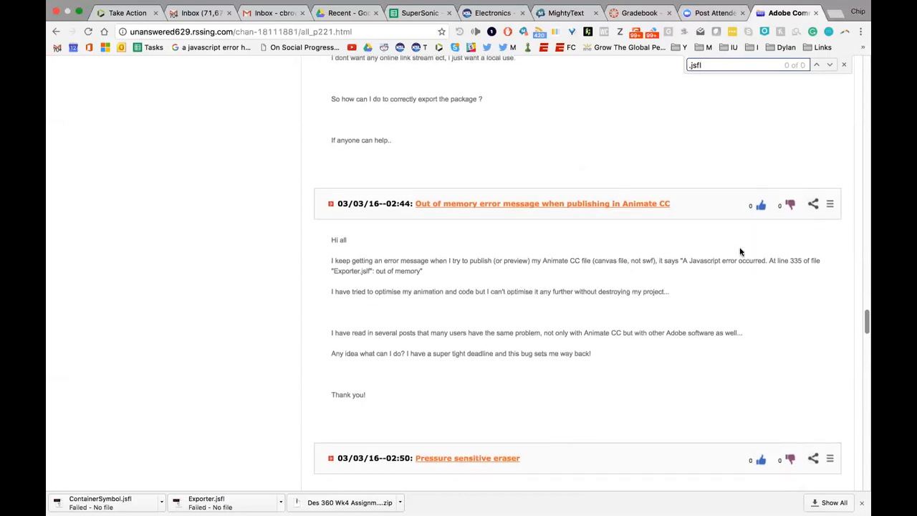
scroll(401, 253, up, 1)
scroll(408, 254, down, 1)
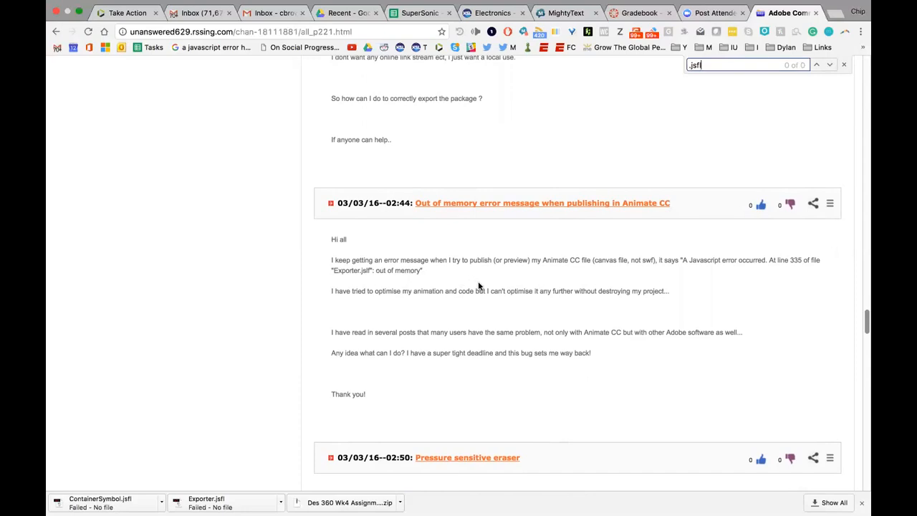
- Go back to the search results, return to the discussions page and reread the out-of-memory post at a larger view
scroll(350, 302, left, 5)
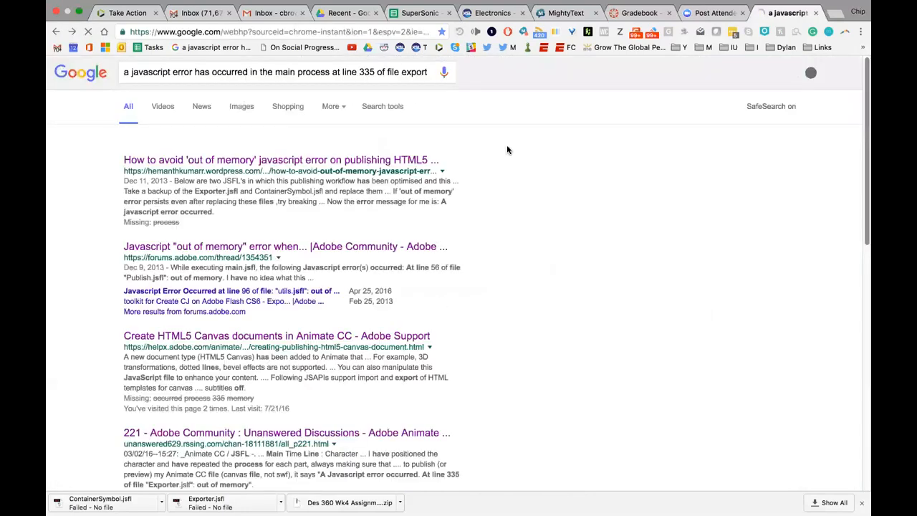
scroll(289, 167, right, 5)
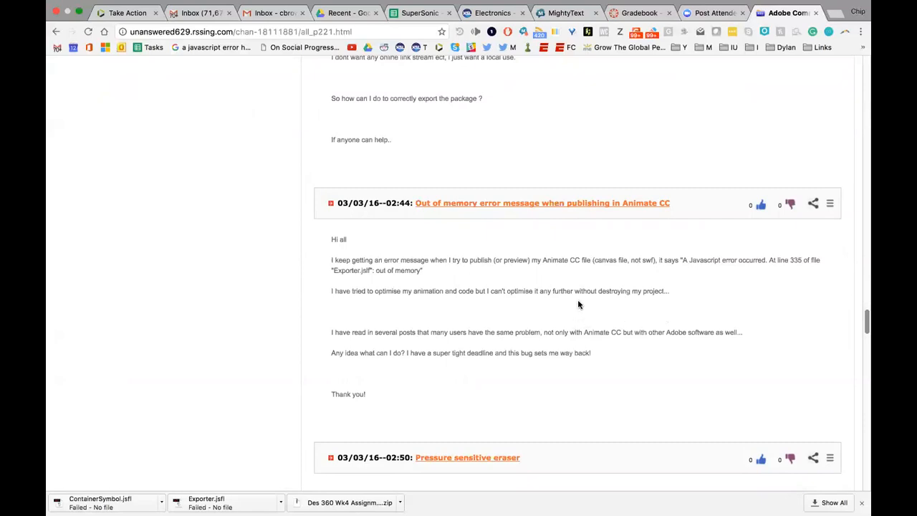
scroll(601, 287, up, 5)
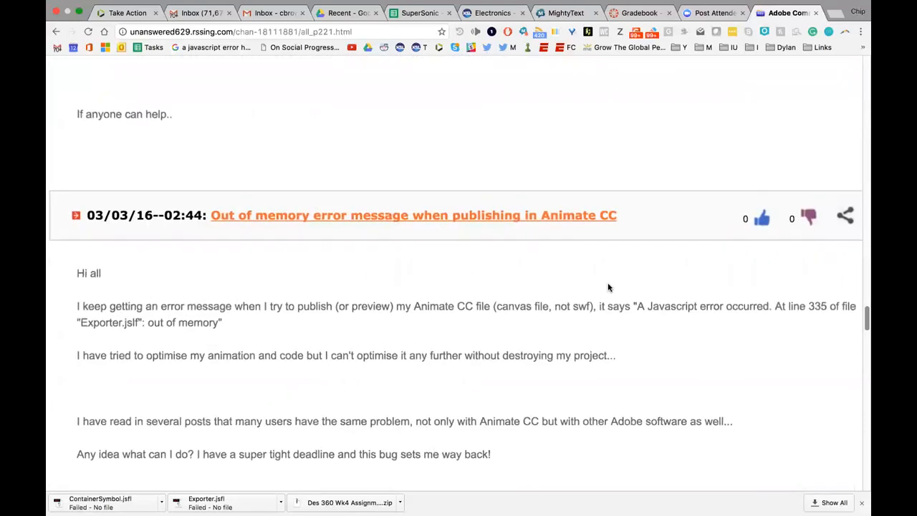
scroll(602, 288, down, 5)
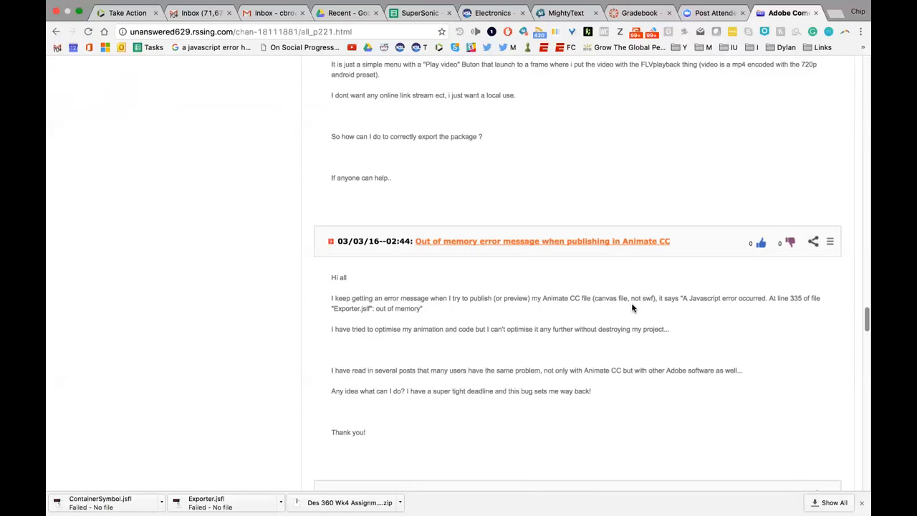
scroll(573, 323, down, 1)
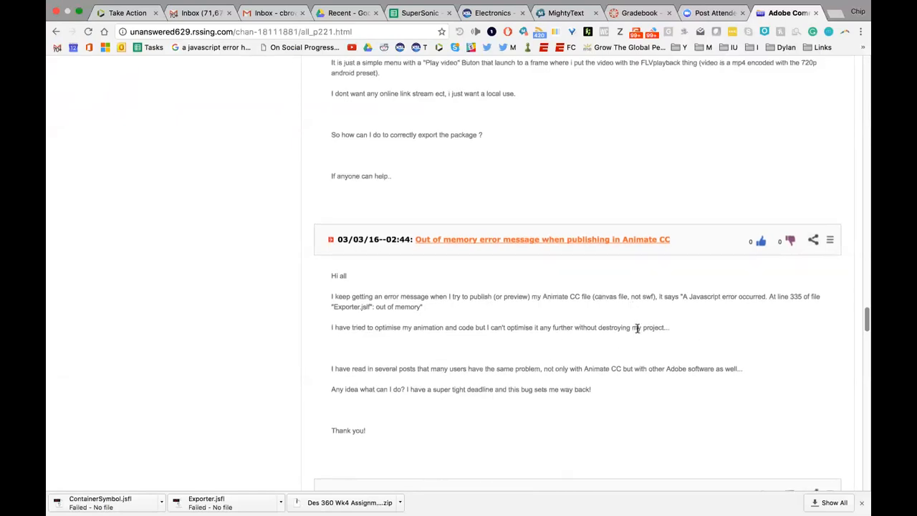
scroll(753, 304, down, 5)
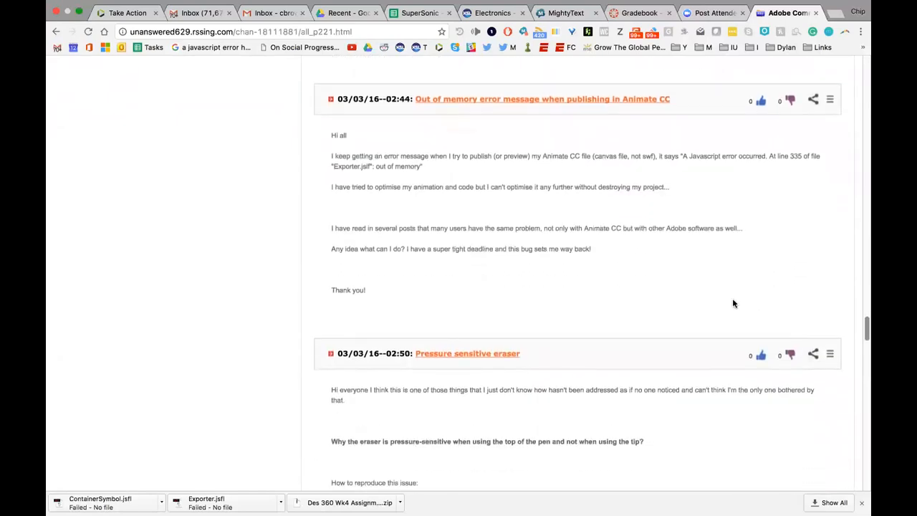
- Skim the remaining discussions from "Pressure sensitive eraser" to the end of page 221 for replies about the publishing error
scroll(621, 297, down, 1)
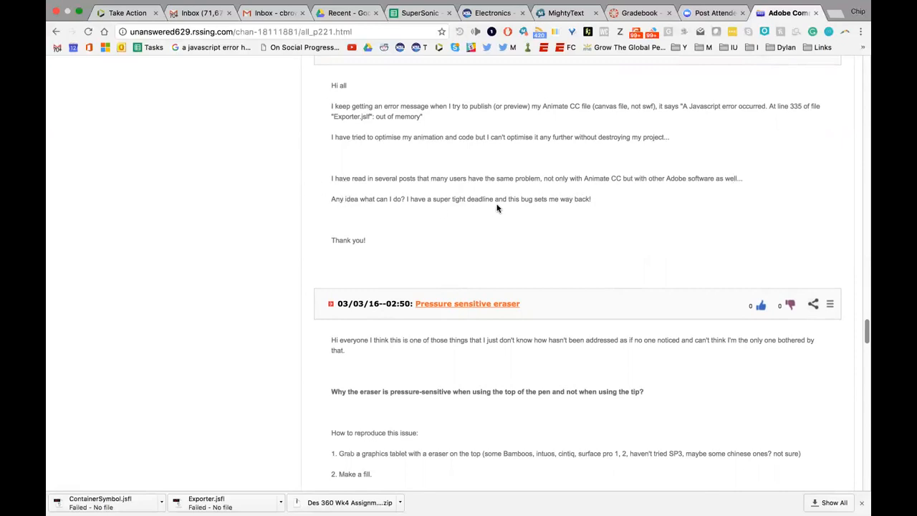
scroll(650, 217, down, 5)
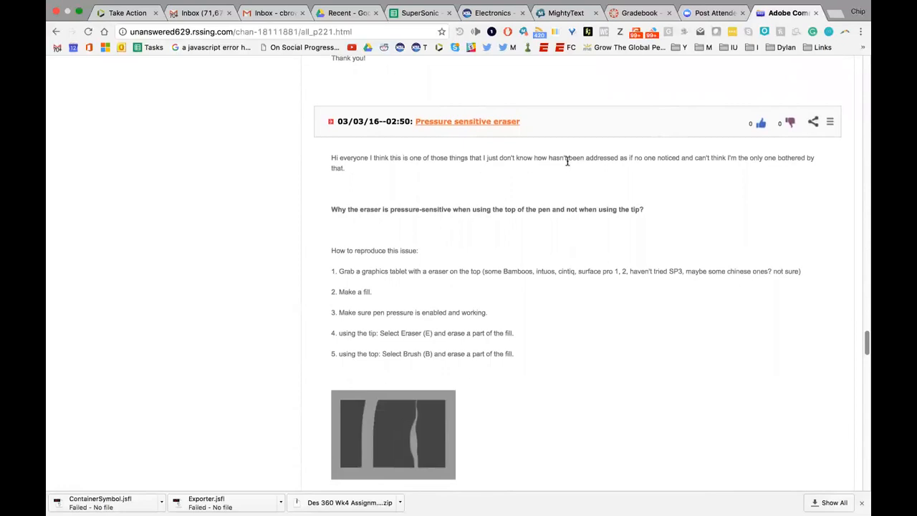
scroll(695, 262, down, 10)
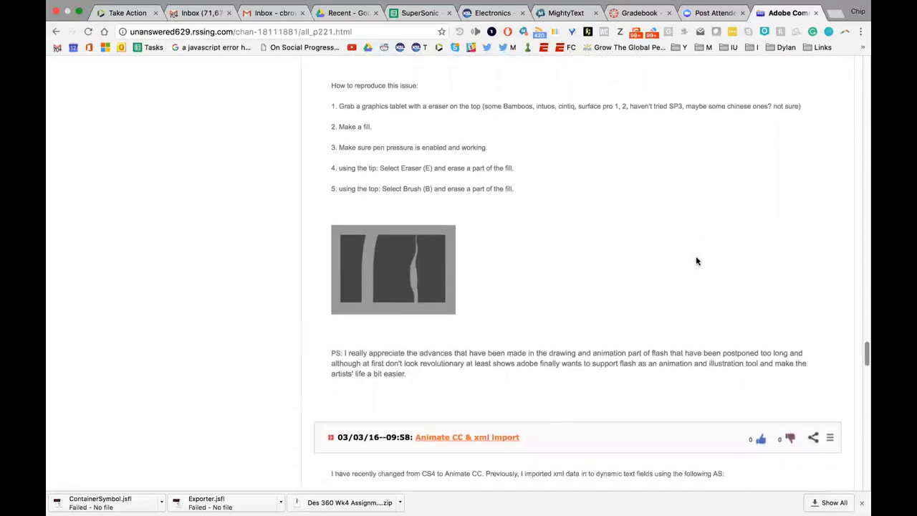
scroll(696, 262, down, 2)
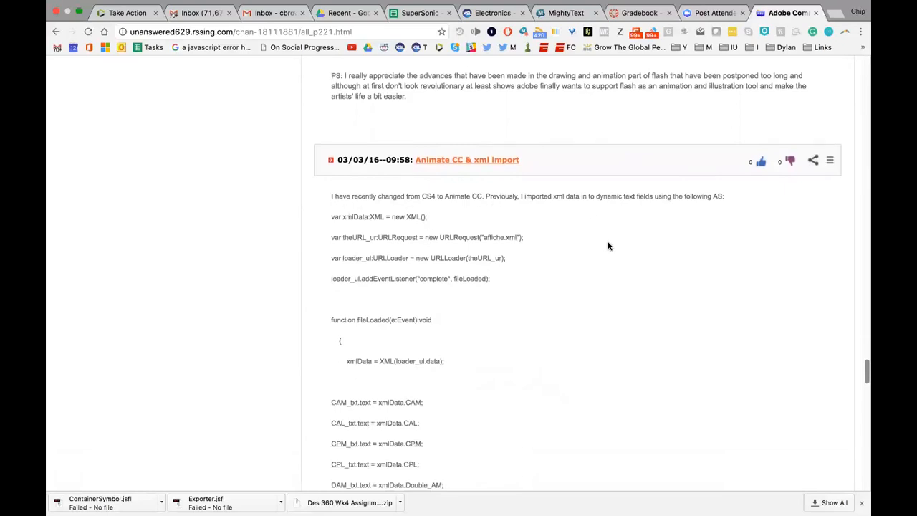
scroll(629, 243, down, 5)
scroll(629, 243, down, 12)
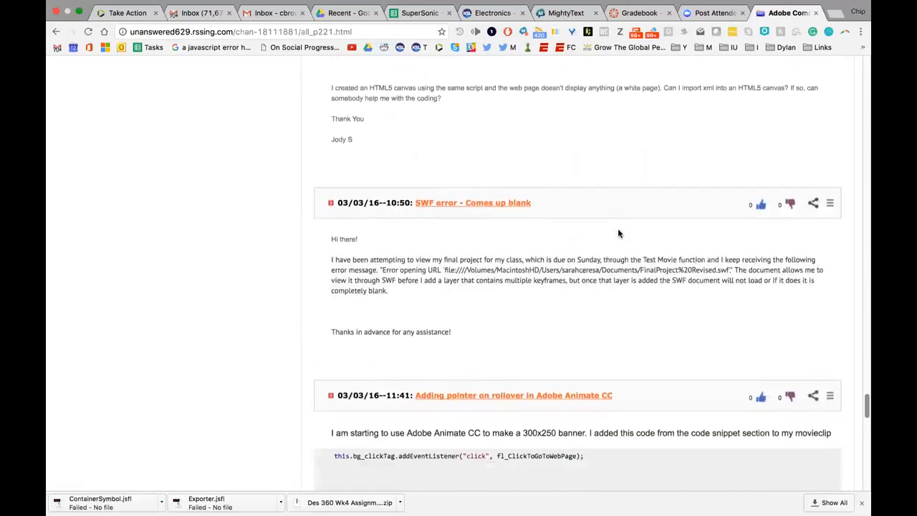
scroll(643, 226, down, 2)
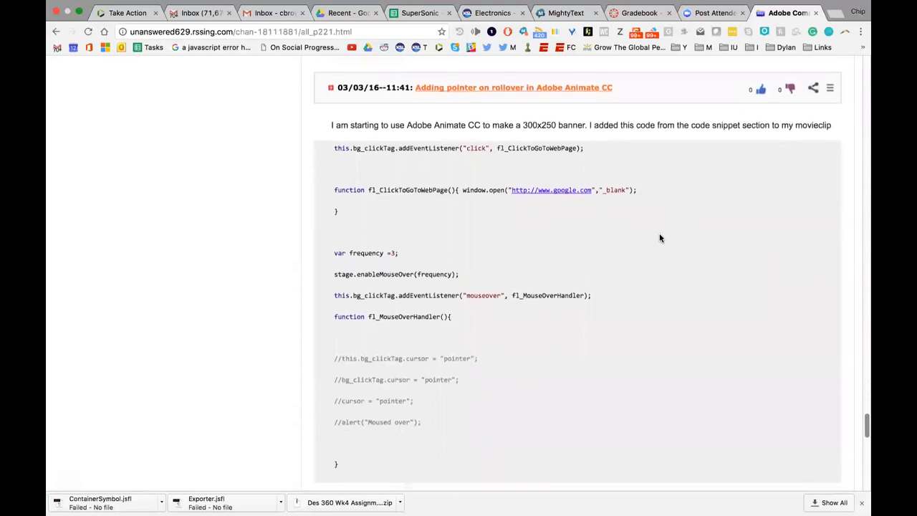
scroll(699, 189, down, 5)
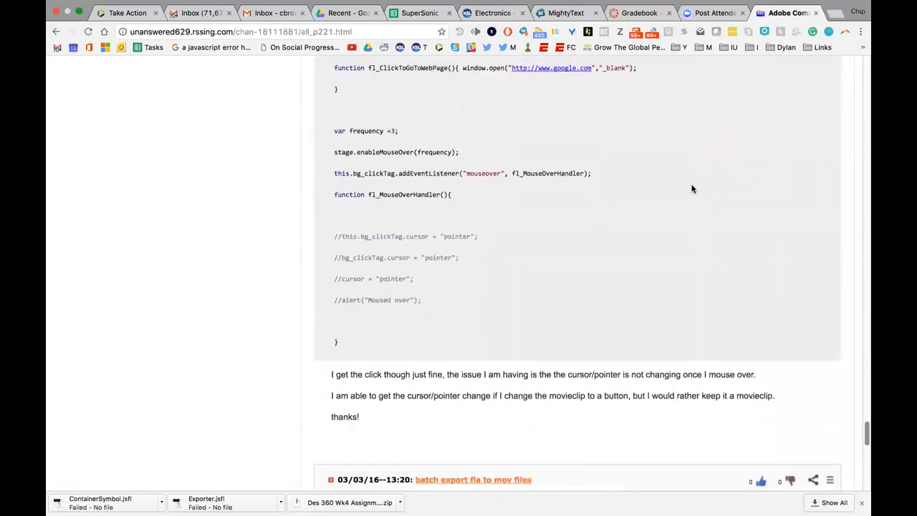
scroll(634, 194, down, 10)
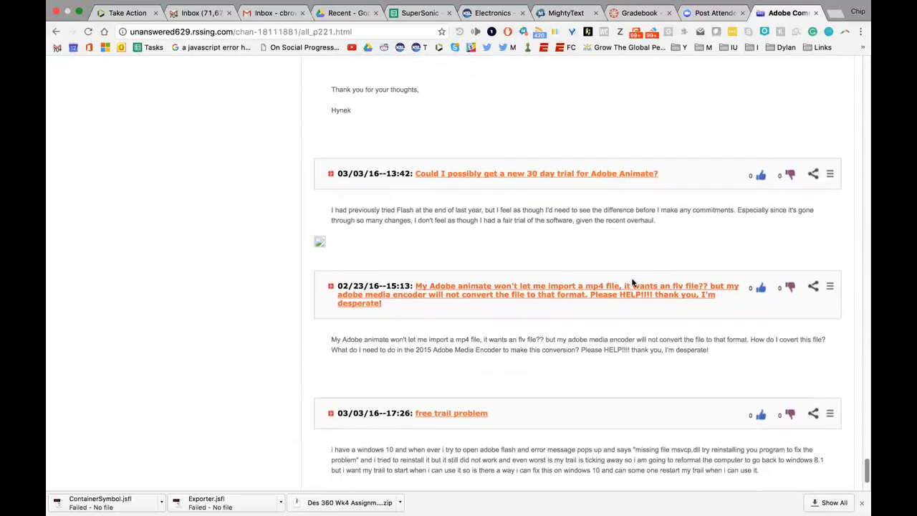
scroll(631, 282, down, 2)
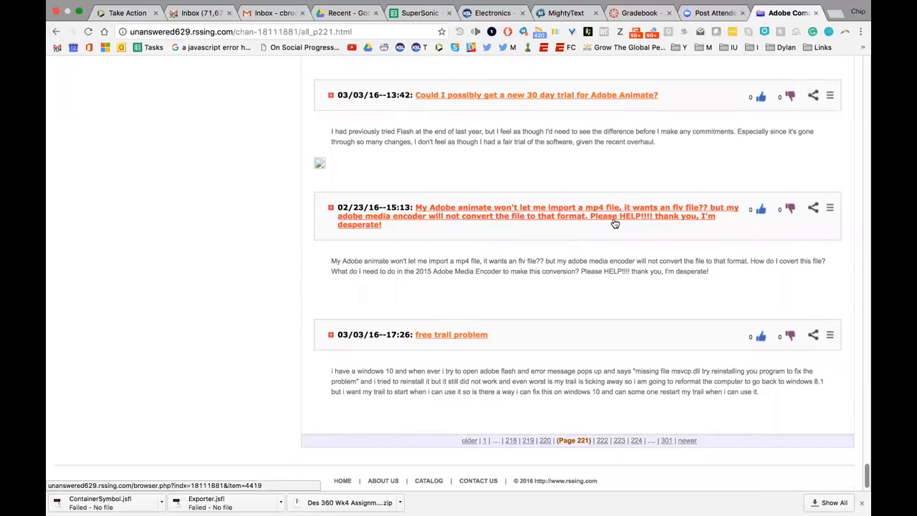
scroll(544, 224, down, 1)
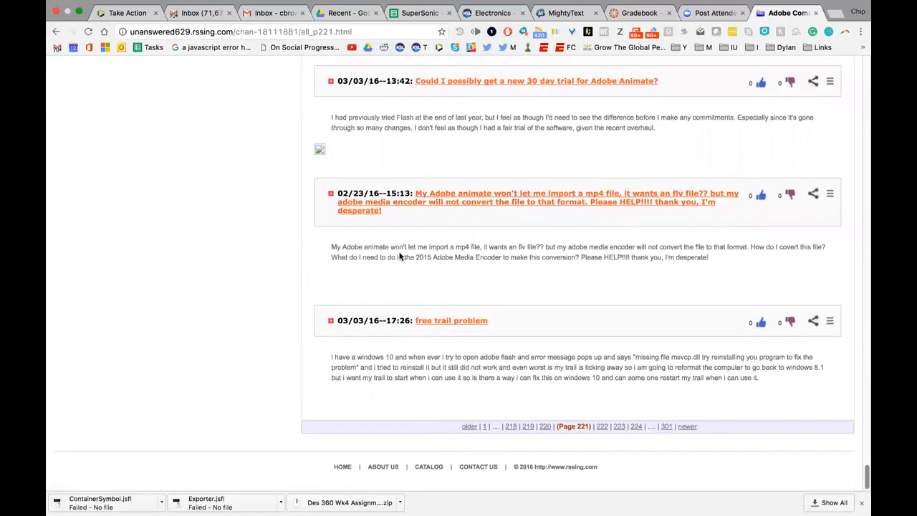
- Return to the Google results for the JavaScript error and look through them for other relevant pages
scroll(200, 123, up, 6)
click(56, 31)
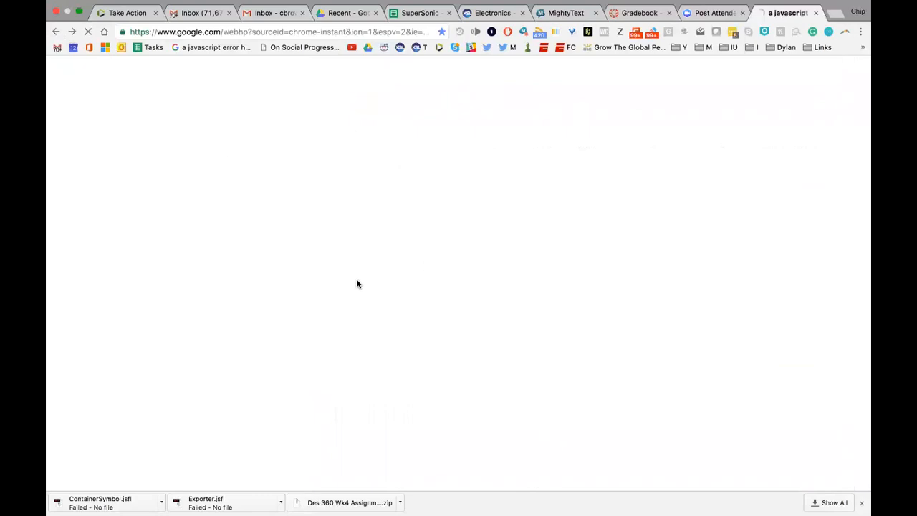
scroll(527, 293, down, 3)
scroll(529, 292, down, 7)
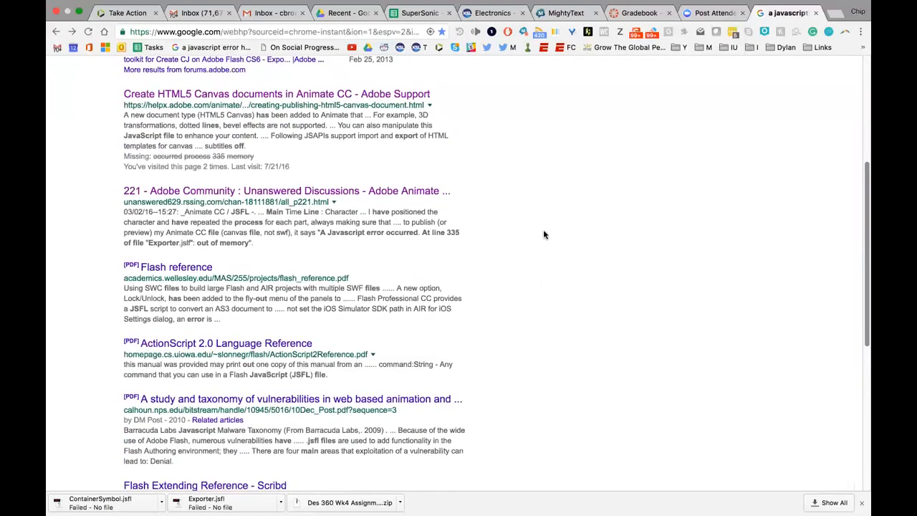
scroll(530, 228, up, 8)
scroll(245, 121, down, 2)
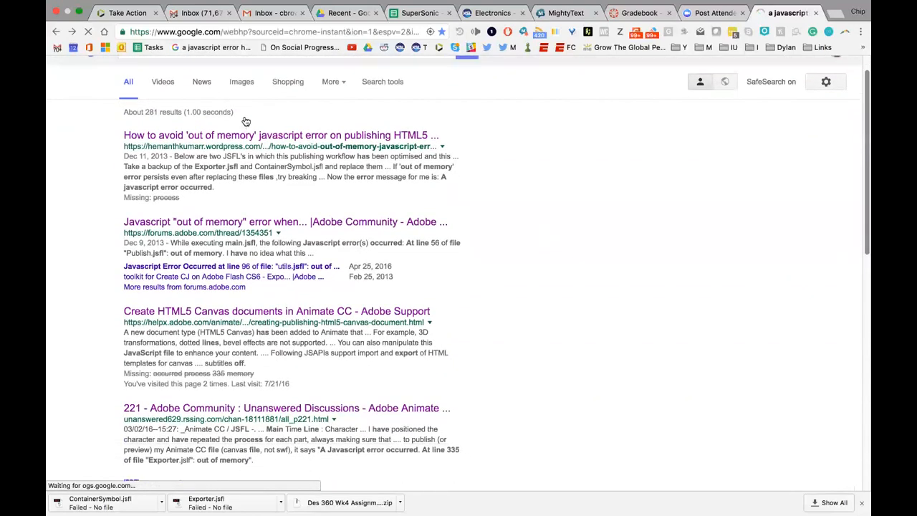
scroll(245, 121, up, 1)
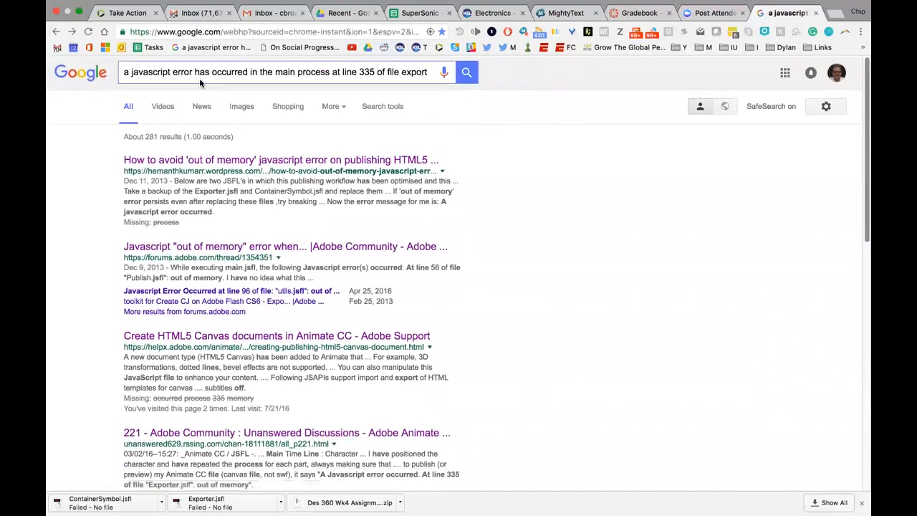
- Try to narrow the search by putting the phrase "javascript error has occurred" in quotation marks
click(131, 72)
text(")
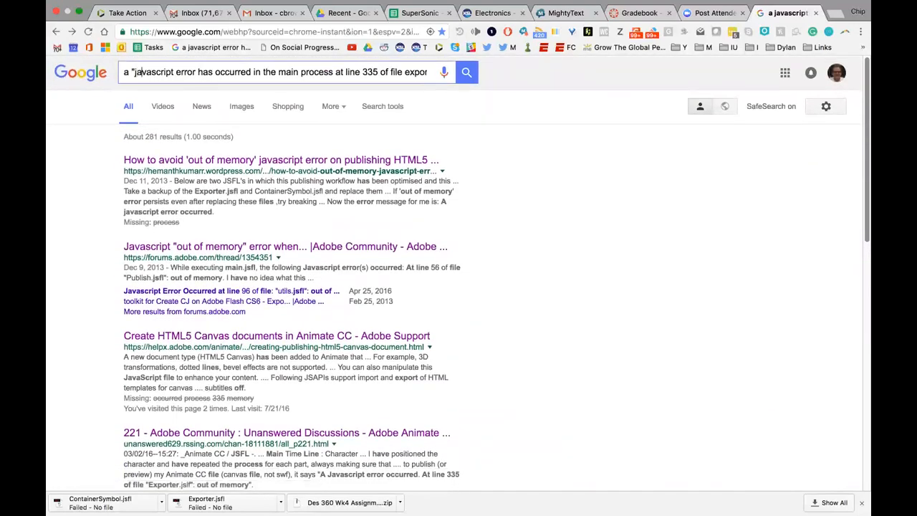
key(Right)
key(Right)
key(Right)
key(Right)
key(Right)
key(Right)
key(Right)
key(Right)
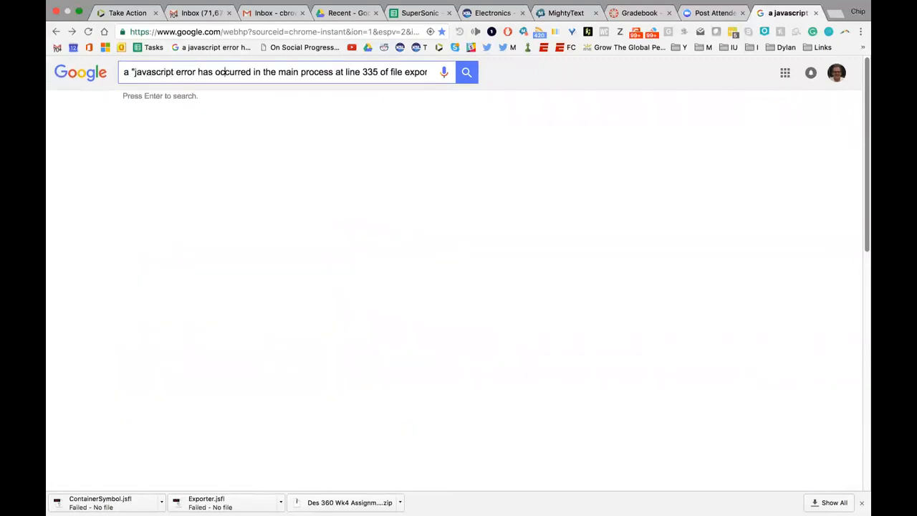
text(")
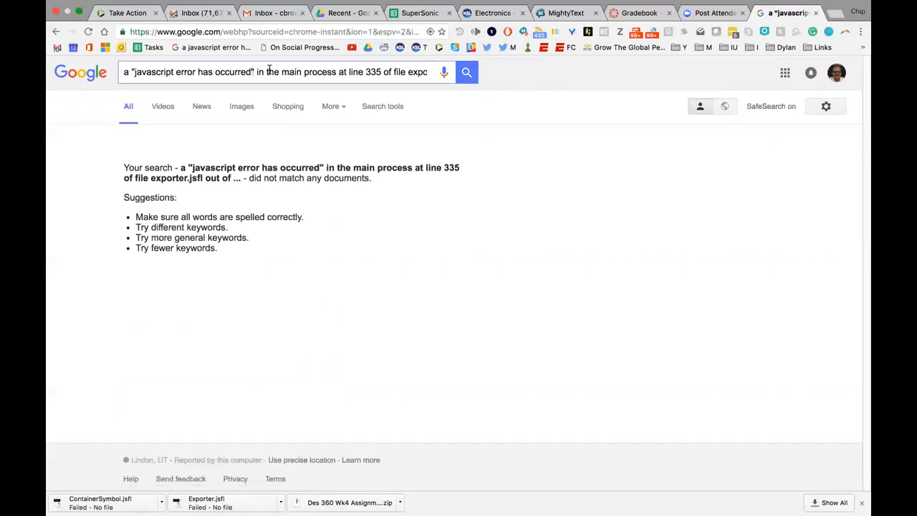
- Remove the quotation marks from the query, rerun the error search and look through the results again
key(BackSpace)
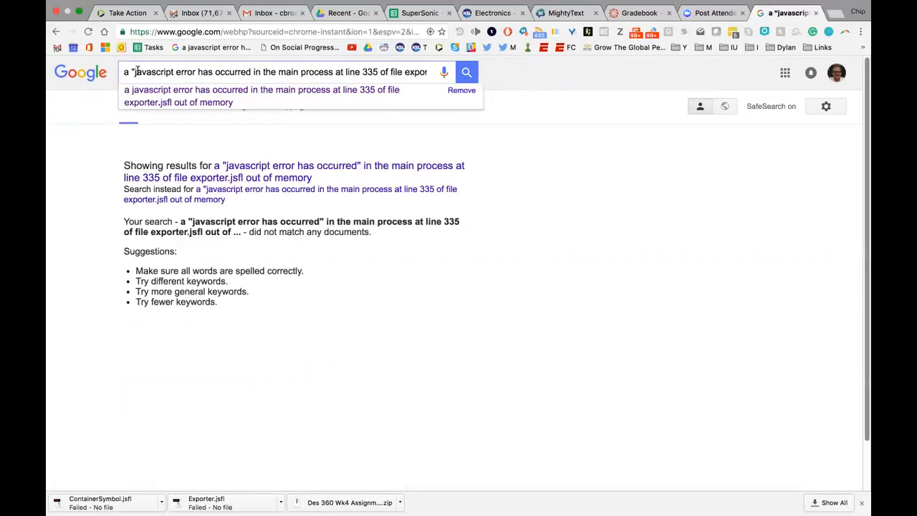
click(136, 71)
key(BackSpace)
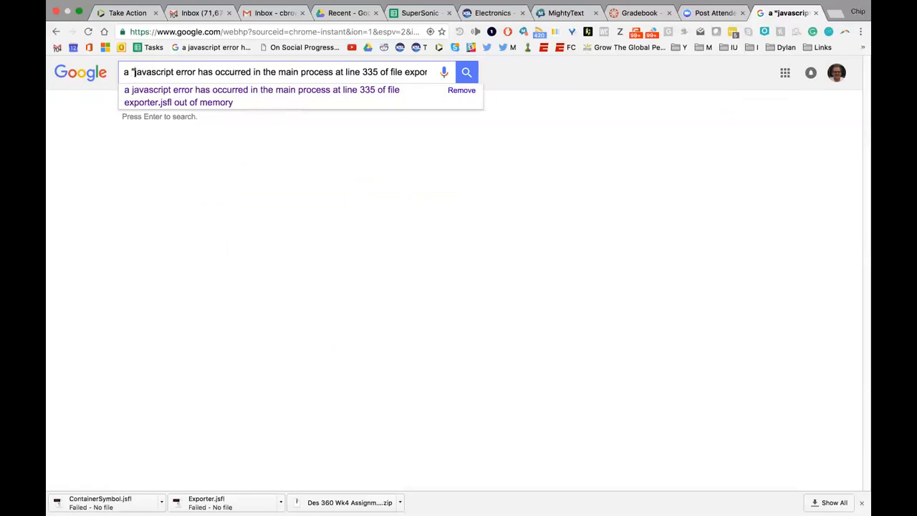
key(BackSpace)
key(Return)
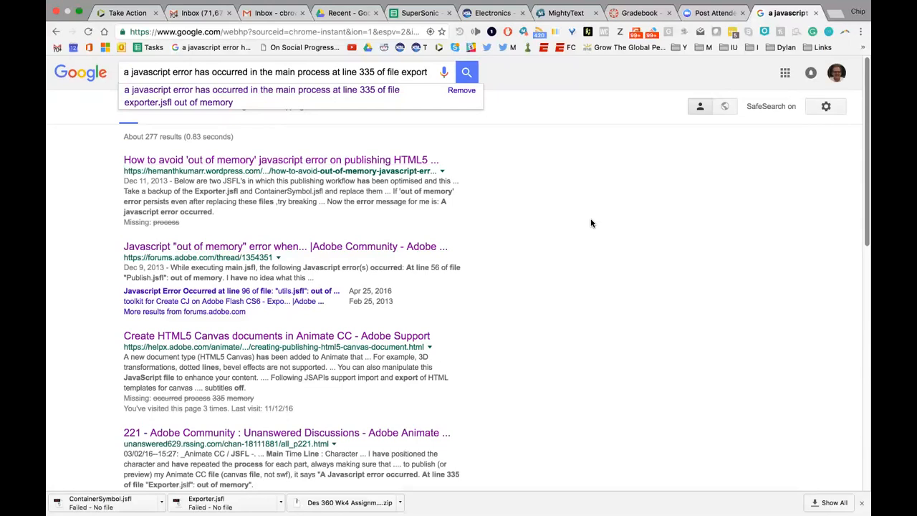
scroll(579, 279, down, 3)
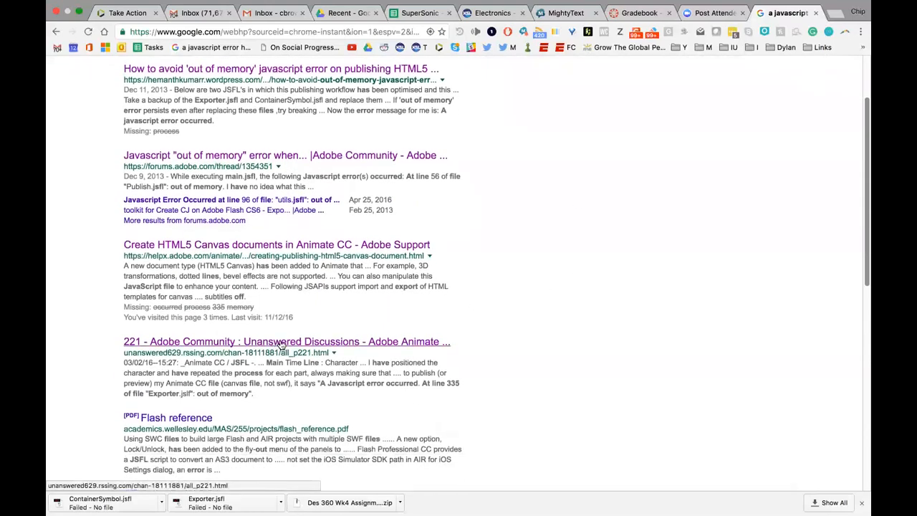
- Open the page 221 Adobe Community unanswered discussions result and search it for ".jsfl" around the out-of-memory publishing thread
click(314, 347)
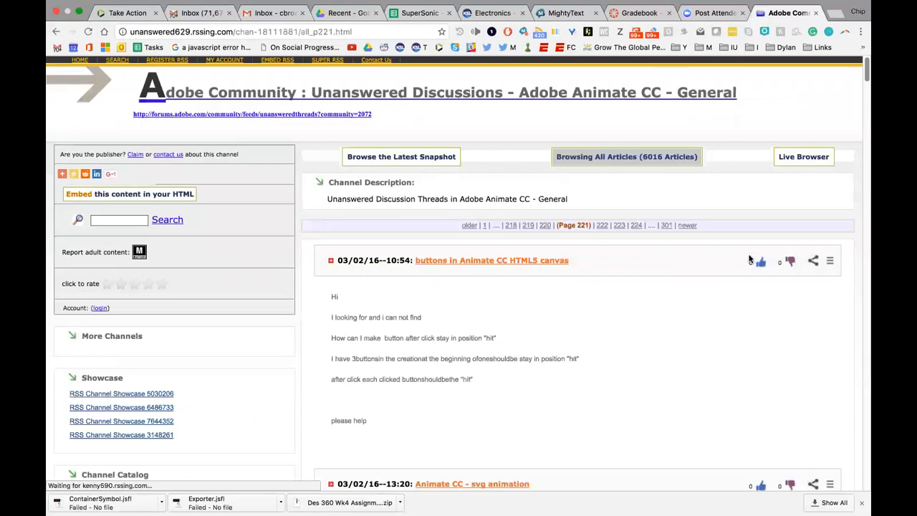
scroll(632, 283, down, 5)
key(super+f)
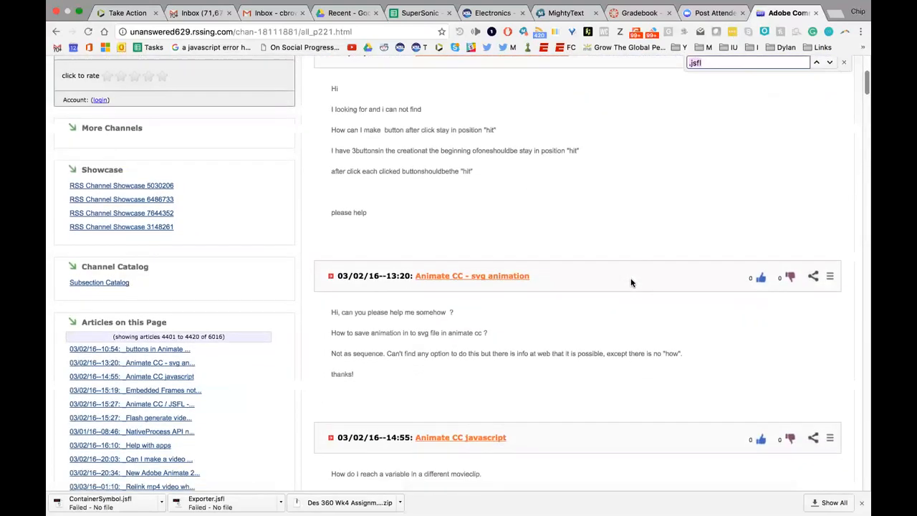
text(.jsfl)
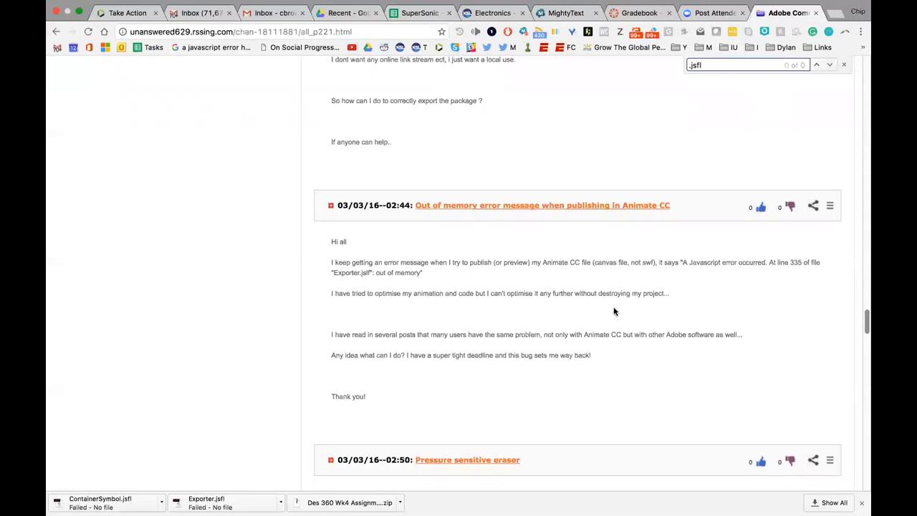
scroll(637, 313, down, 5)
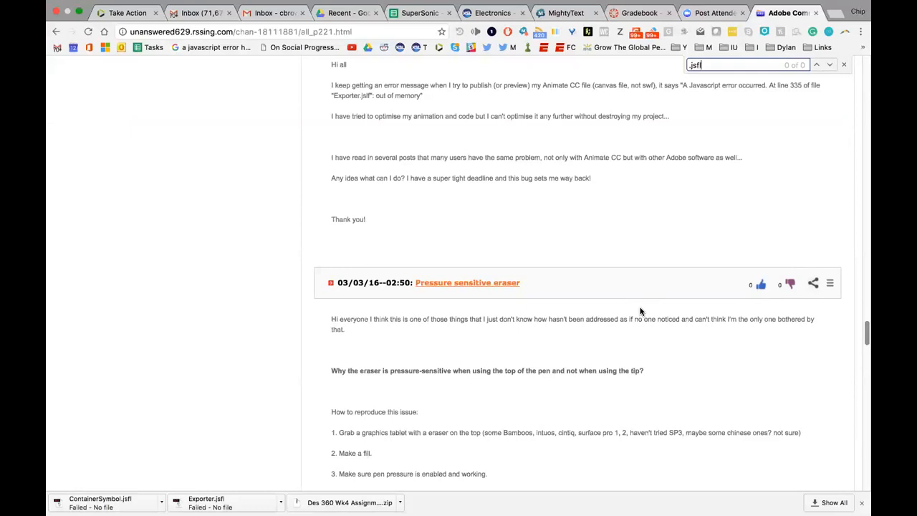
scroll(674, 321, down, 8)
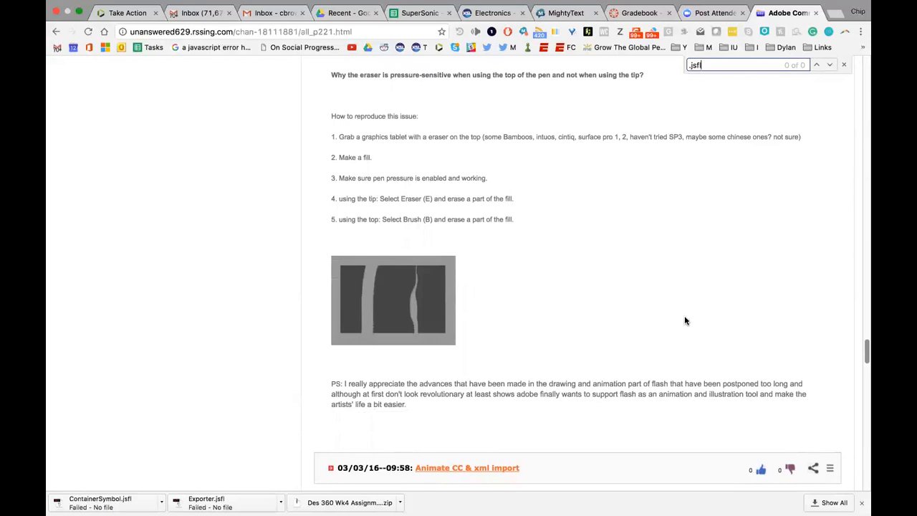
click(844, 65)
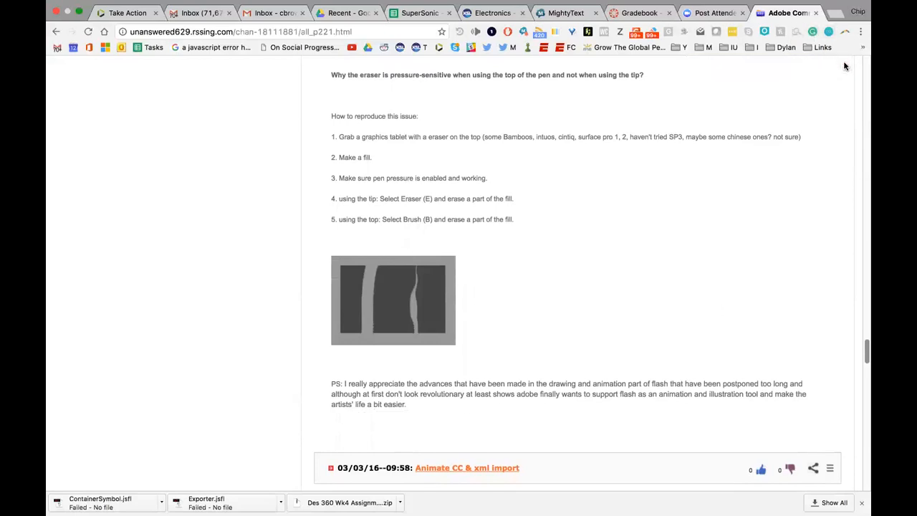
- Skim the threads from "Animate CC & xml import" to "Adding pointer on rollover in Adobe Animate CC" for related answers
scroll(688, 283, down, 8)
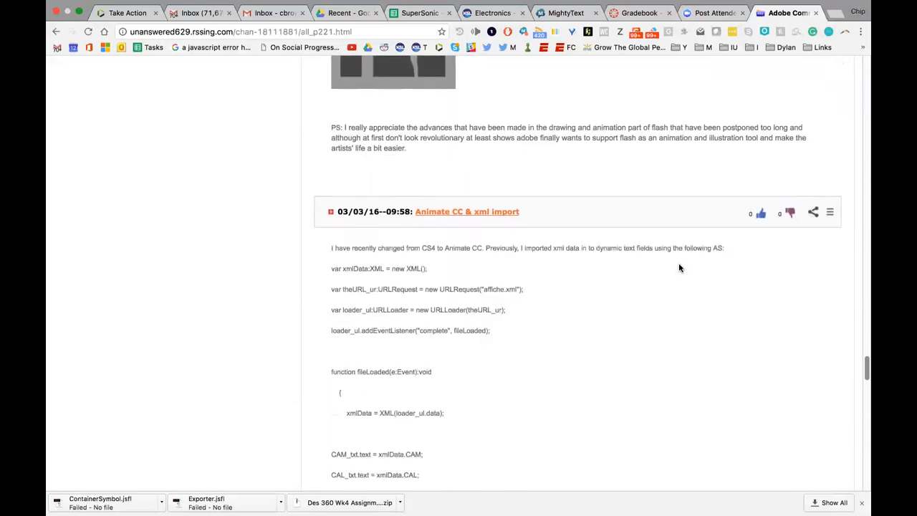
scroll(631, 242, down, 4)
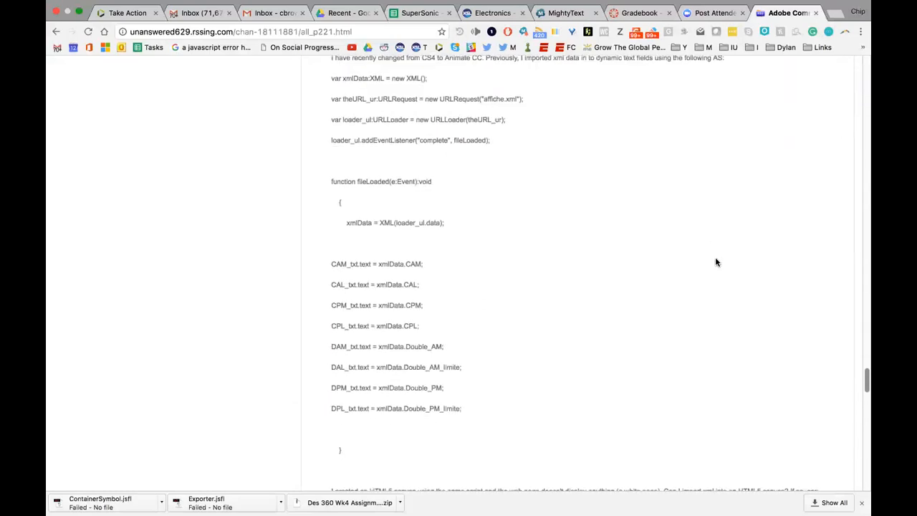
scroll(715, 262, down, 10)
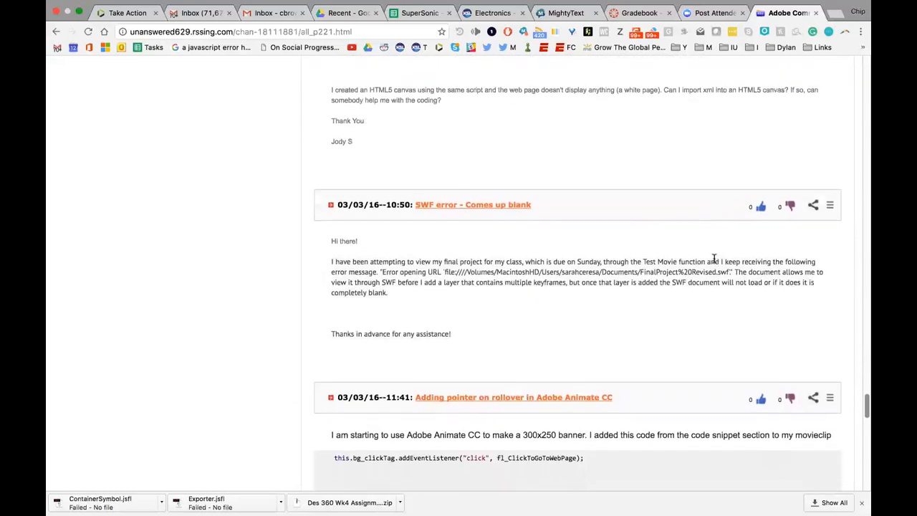
- Go back to the Google results and check the MightyText conversation for new messages
click(56, 31)
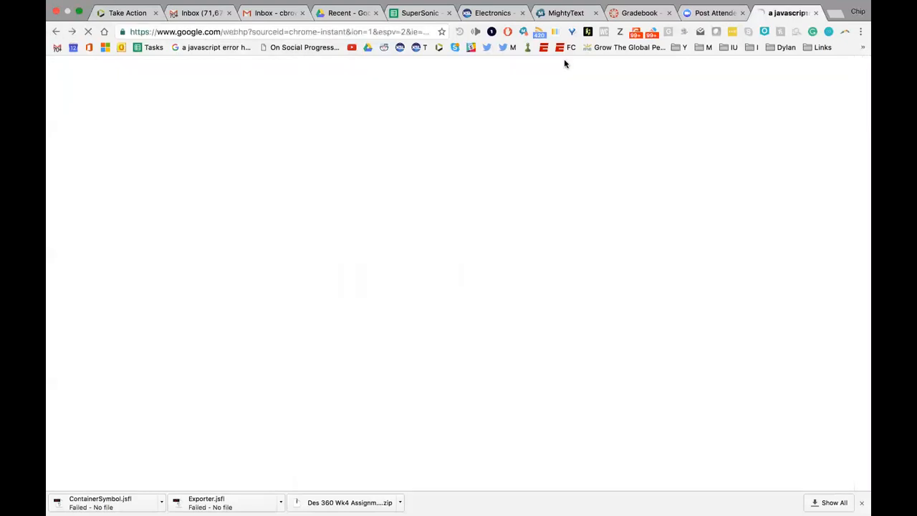
click(567, 14)
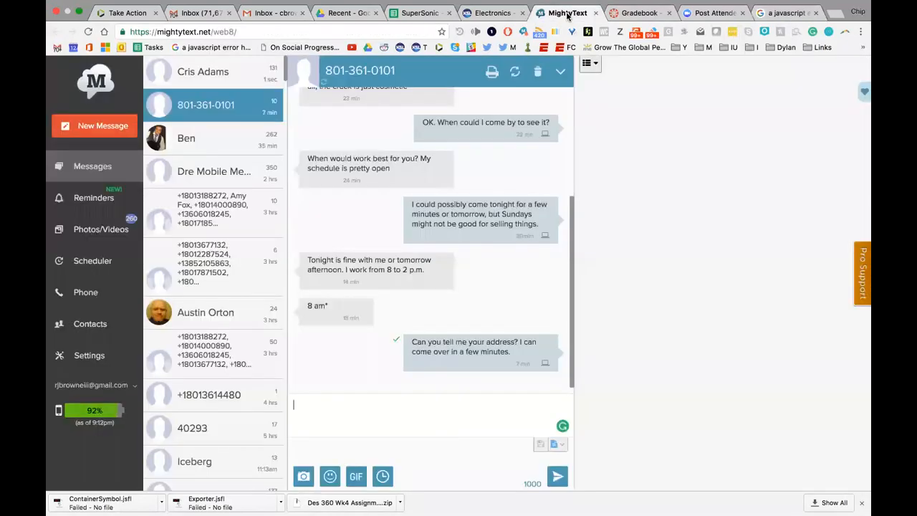
click(786, 12)
- Look through the first page of error search results, glance at page 2 and return to the first page
scroll(524, 295, down, 3)
scroll(524, 295, down, 5)
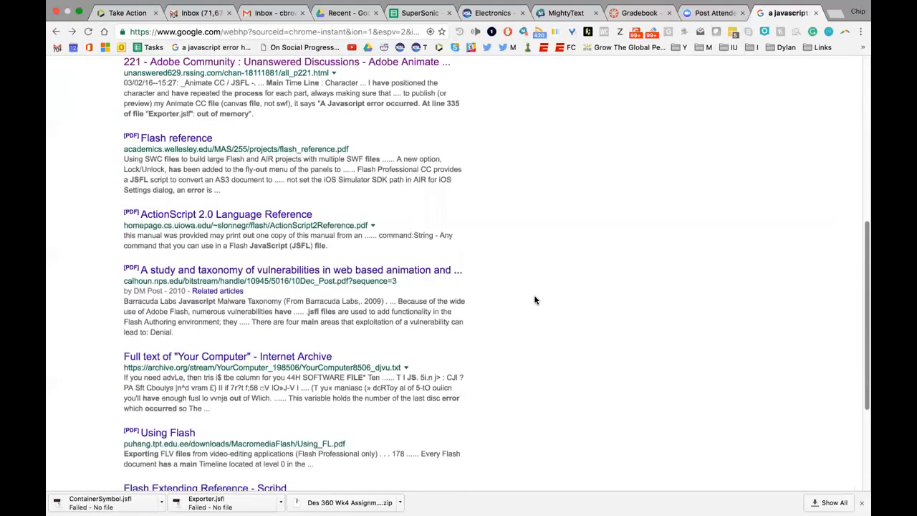
scroll(534, 300, down, 3)
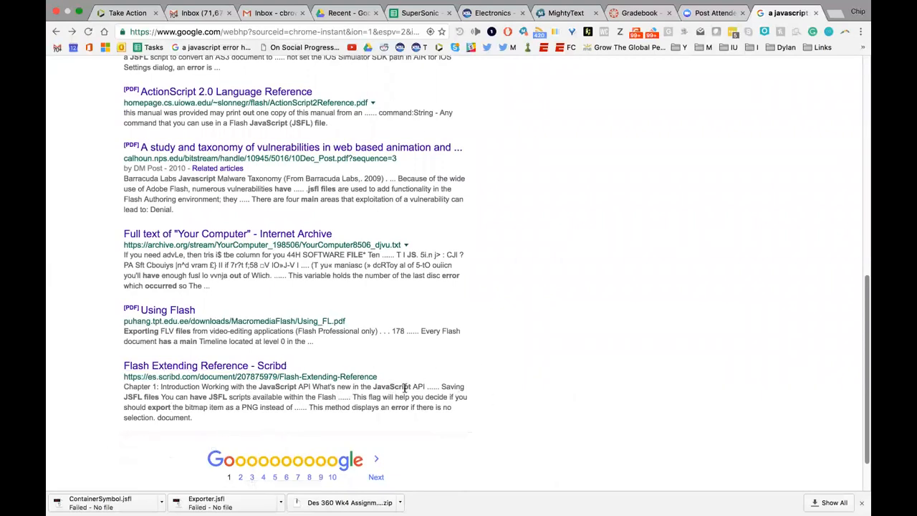
scroll(581, 371, down, 2)
click(376, 422)
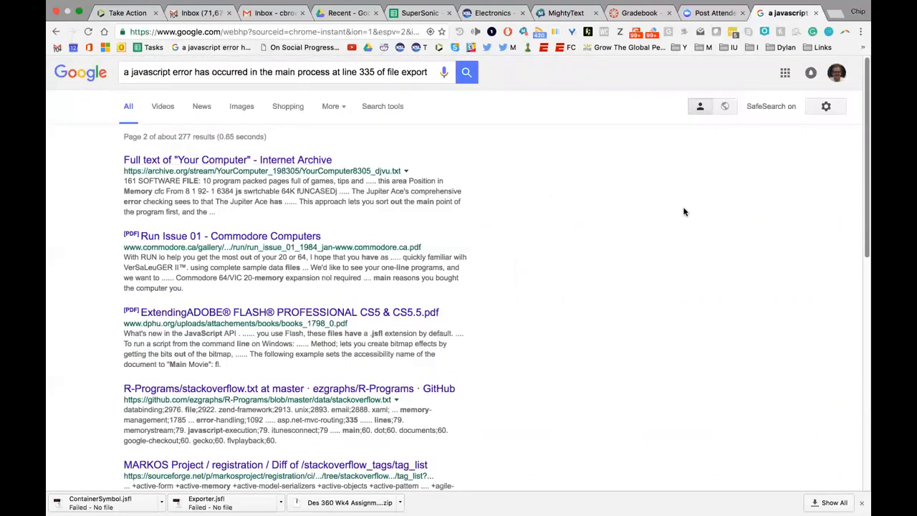
key(super+Left)
scroll(652, 205, up, 8)
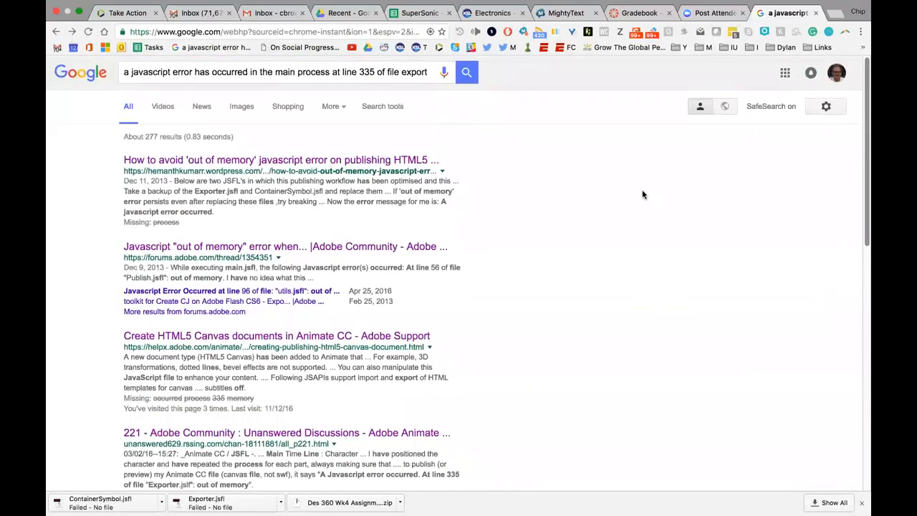
- Review the first results page again and look through page 2 for pages about the Exporter.jsfl error
scroll(645, 191, down, 5)
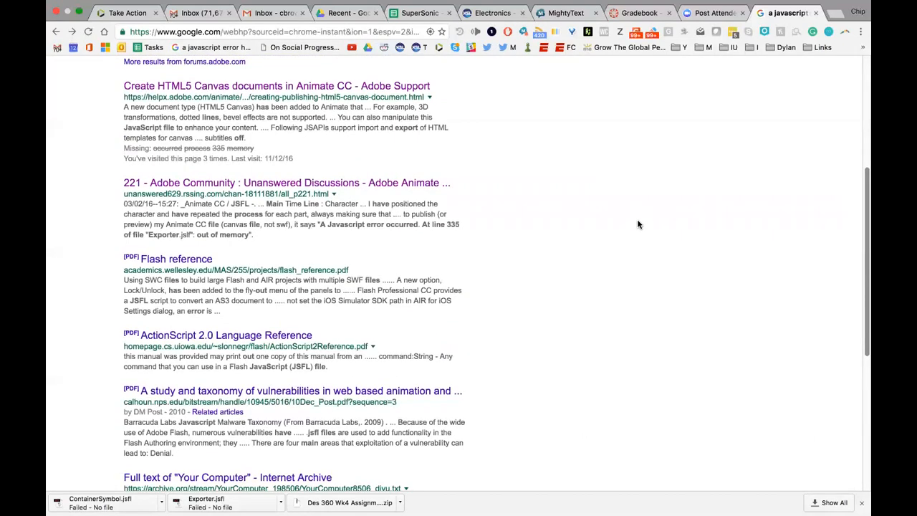
scroll(639, 221, down, 6)
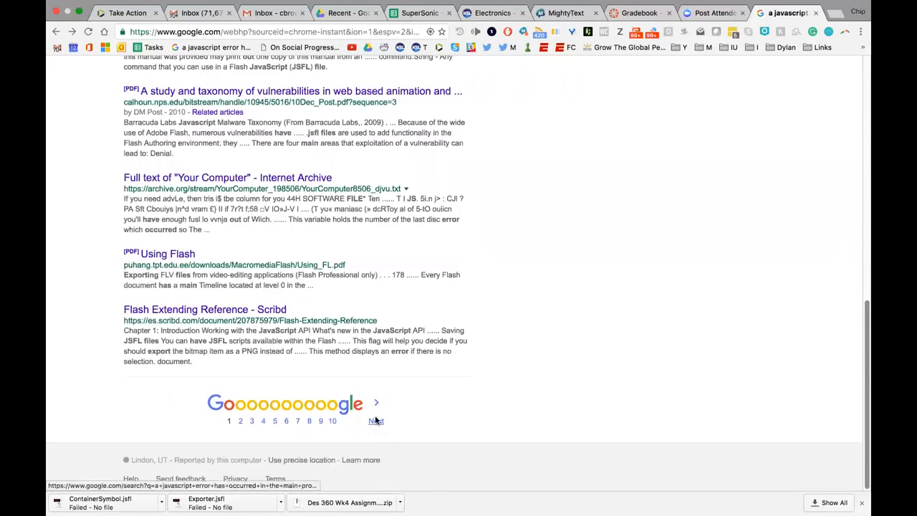
click(377, 419)
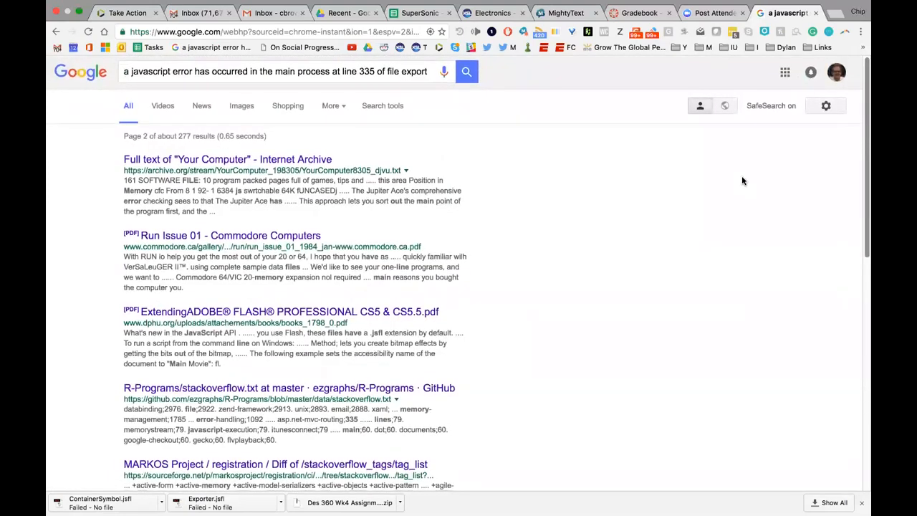
scroll(741, 179, down, 3)
scroll(632, 177, down, 10)
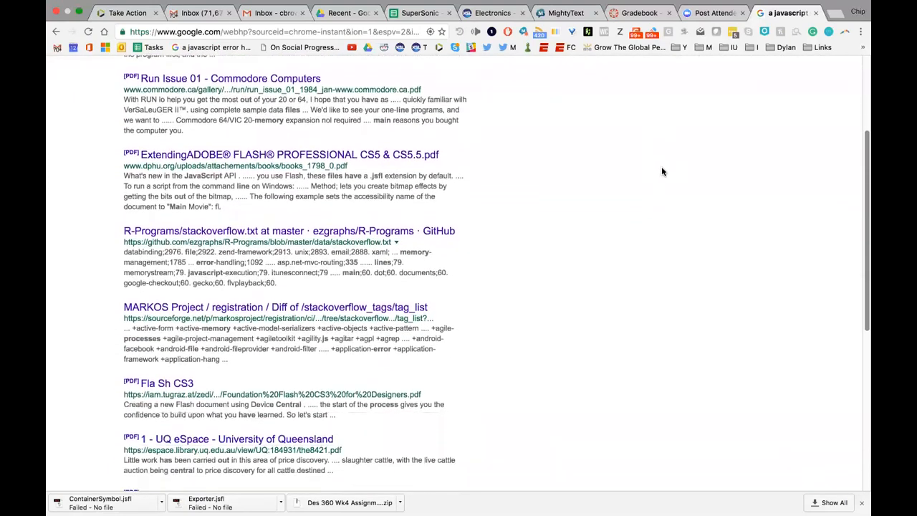
scroll(654, 169, down, 1)
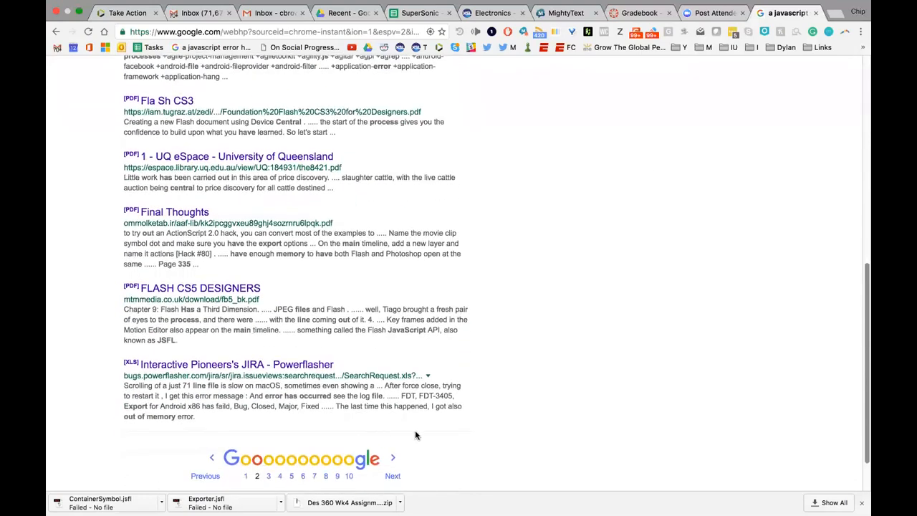
- Look through results pages 3 to 5 for pages about the Exporter.jsfl out-of-memory error
click(393, 476)
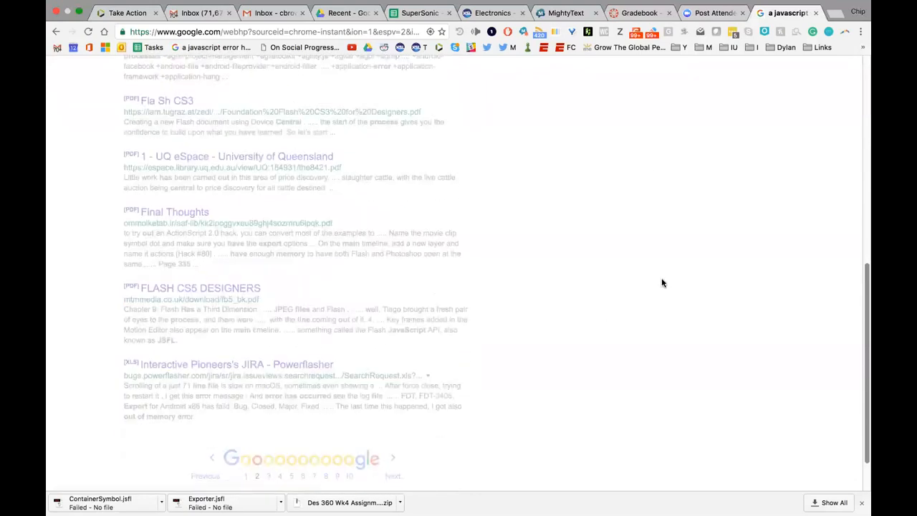
scroll(573, 299, down, 8)
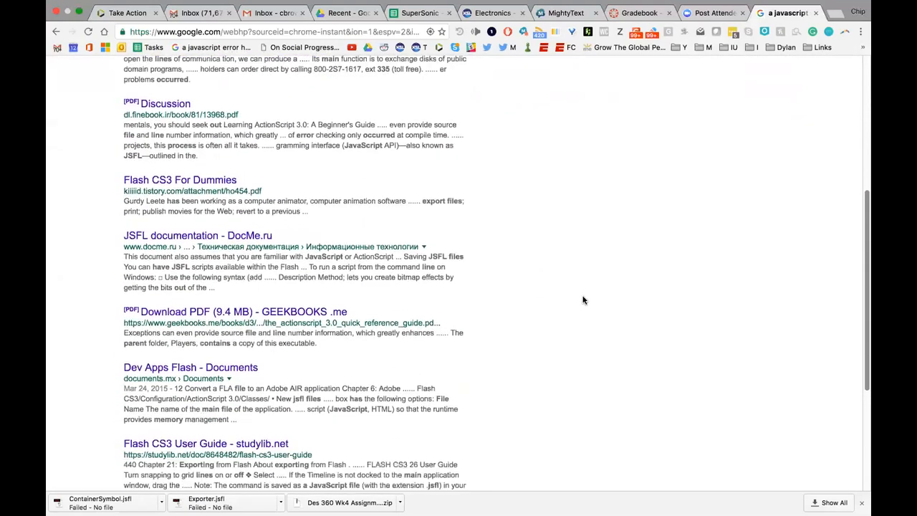
scroll(583, 300, down, 6)
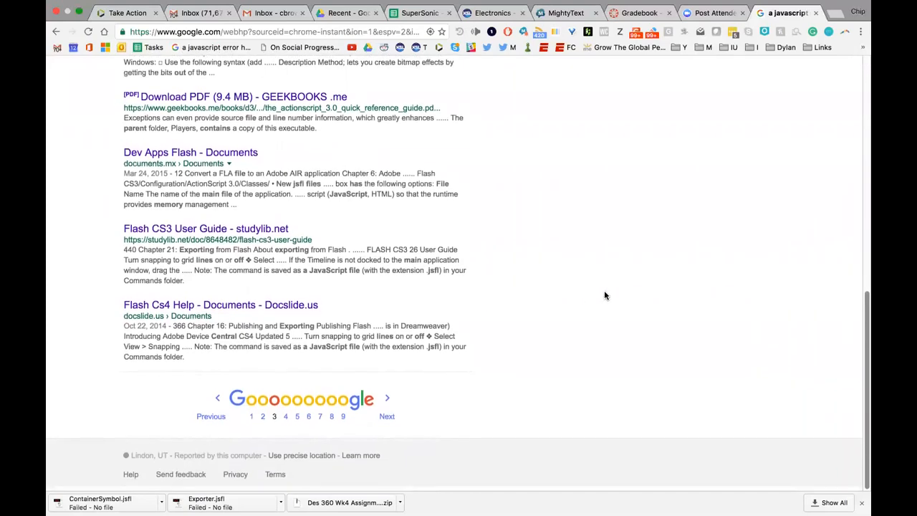
click(387, 421)
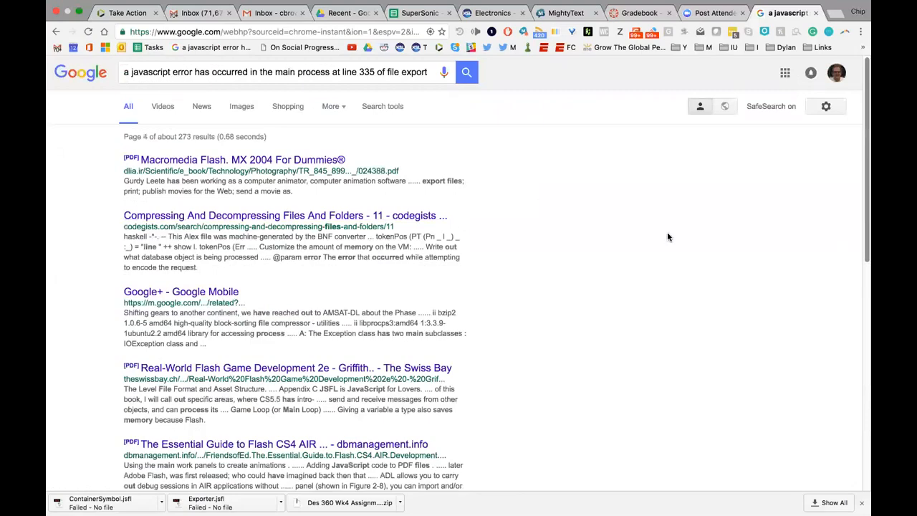
scroll(594, 281, down, 7)
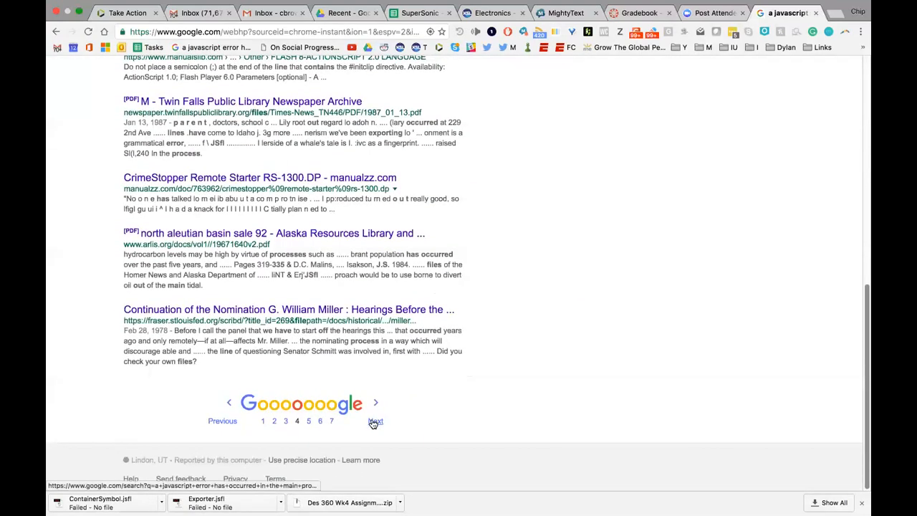
click(374, 420)
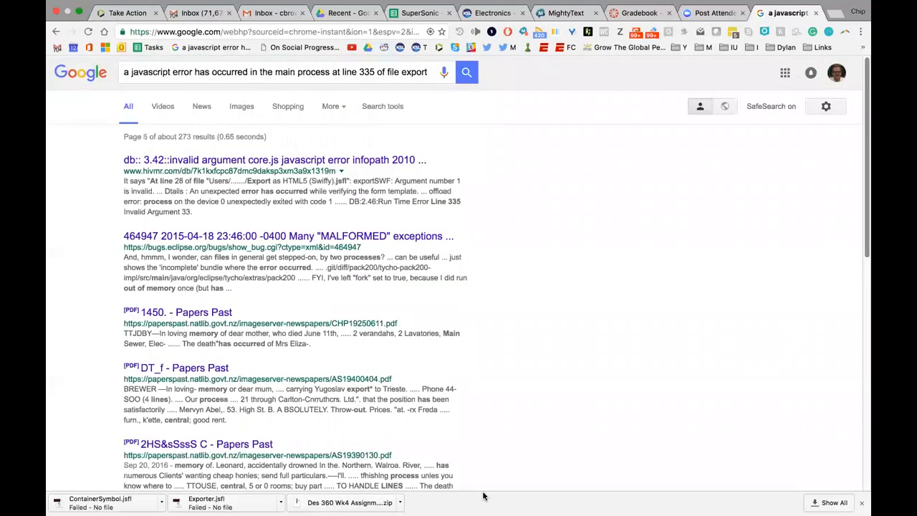
- Go back to the original unquoted search's first results page and open the "How to avoid 'out of memory' javascript error" article
click(53, 31)
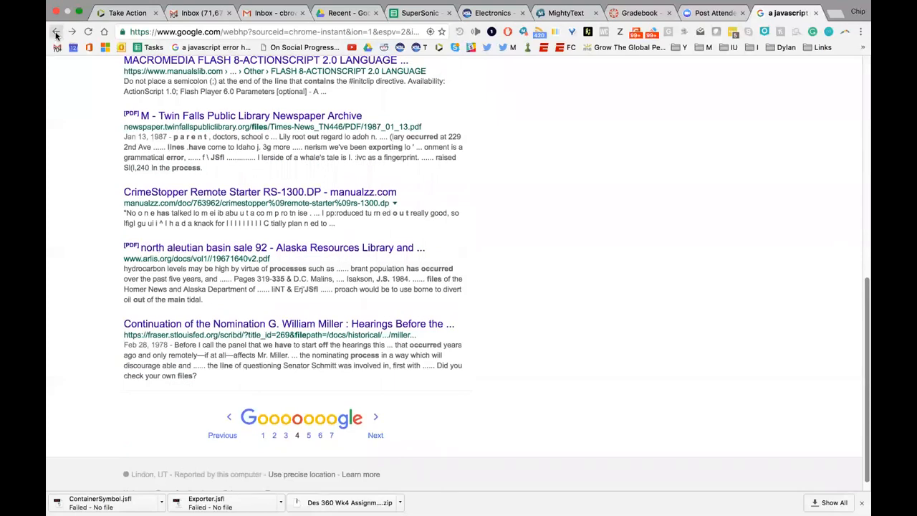
click(56, 33)
click(56, 33)
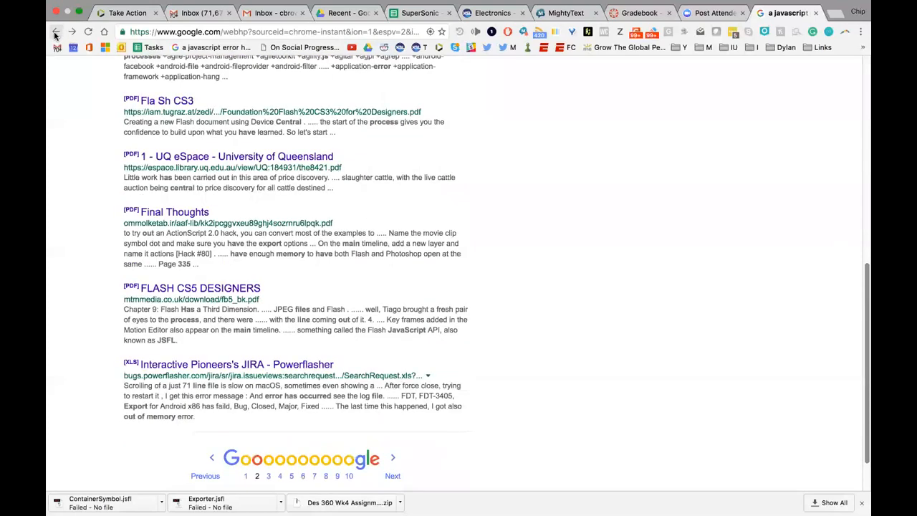
click(56, 34)
click(56, 34)
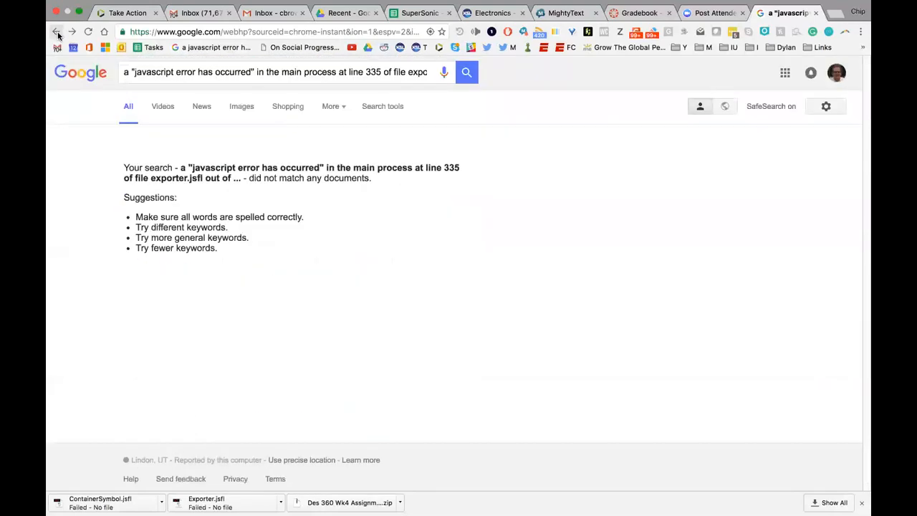
click(57, 33)
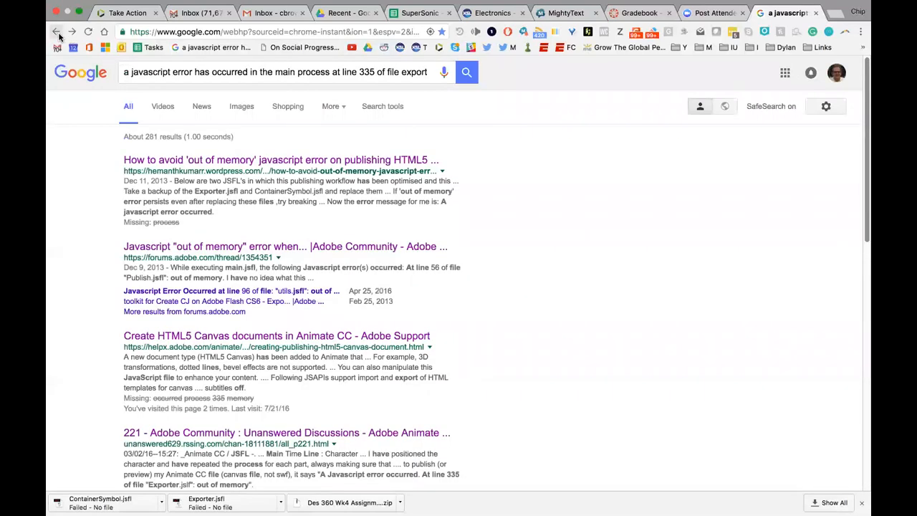
click(296, 161)
click(300, 162)
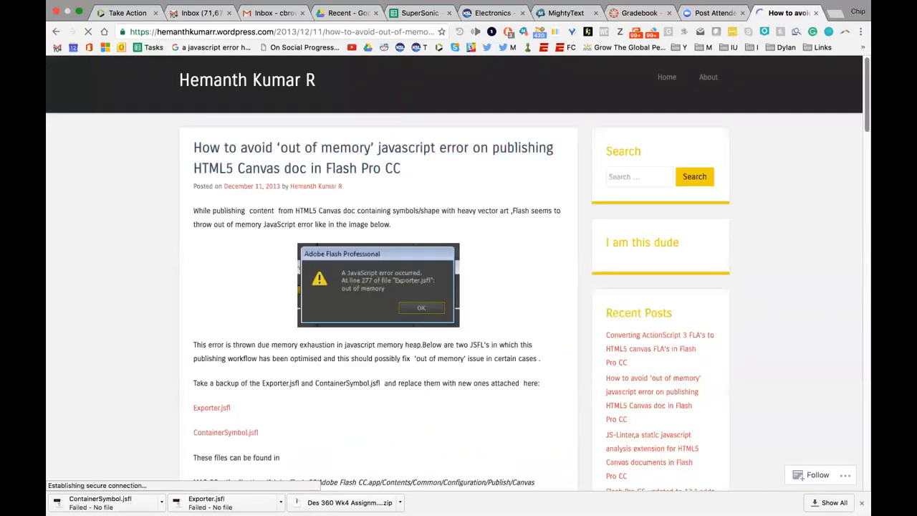
- Switch to Animate CC to check the publishing error's wording, and return to the out-of-memory article in Chrome
mouse_move(423, 490)
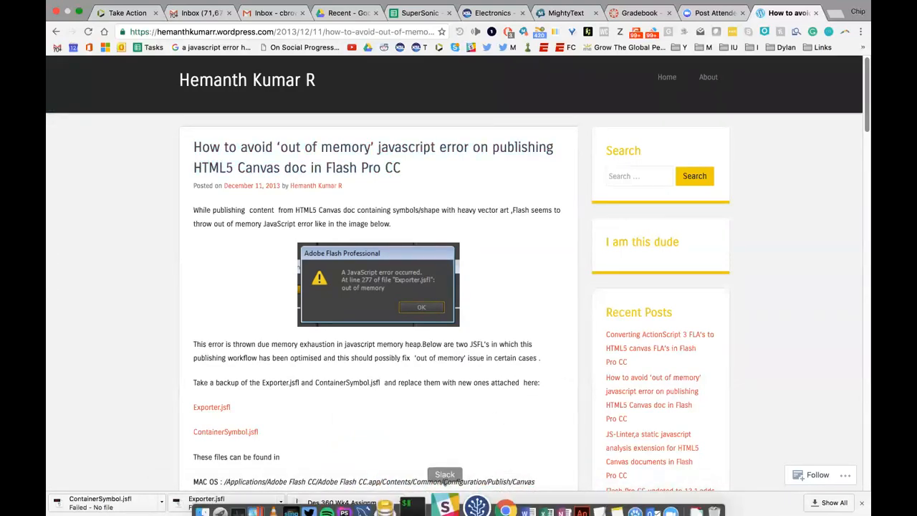
click(549, 494)
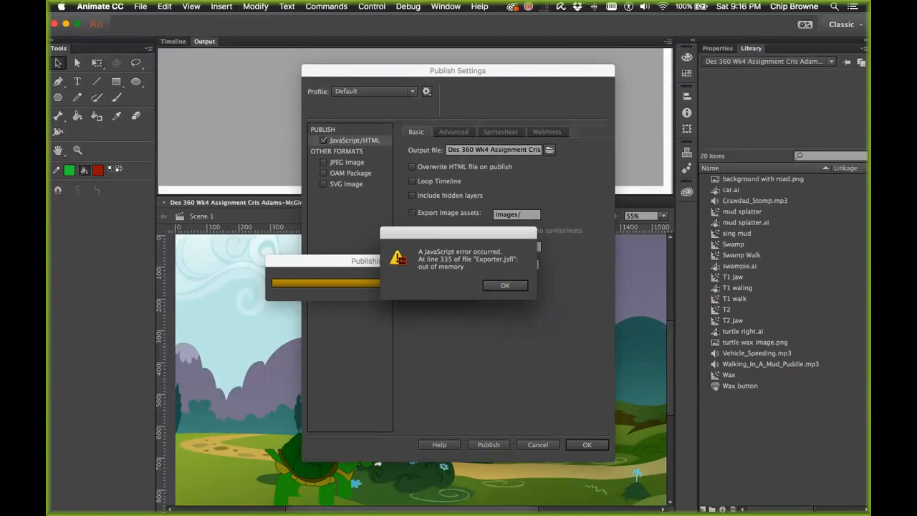
mouse_move(399, 488)
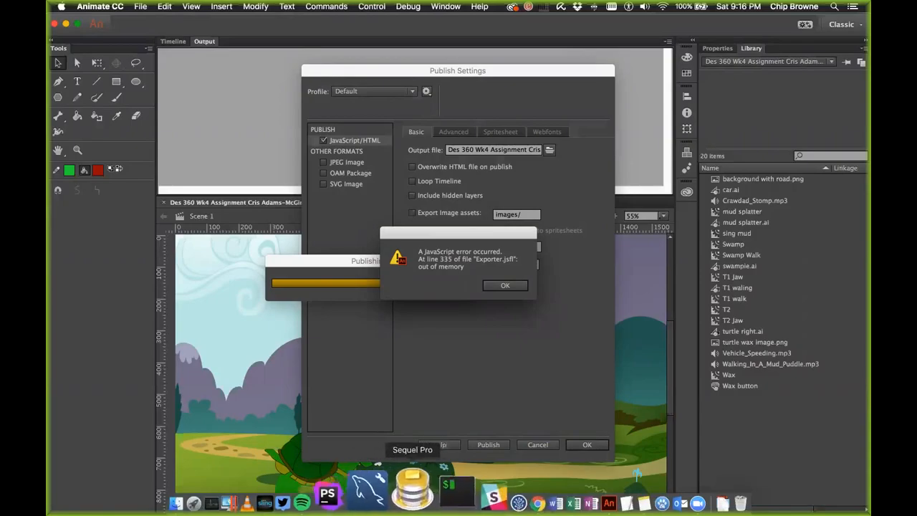
click(479, 491)
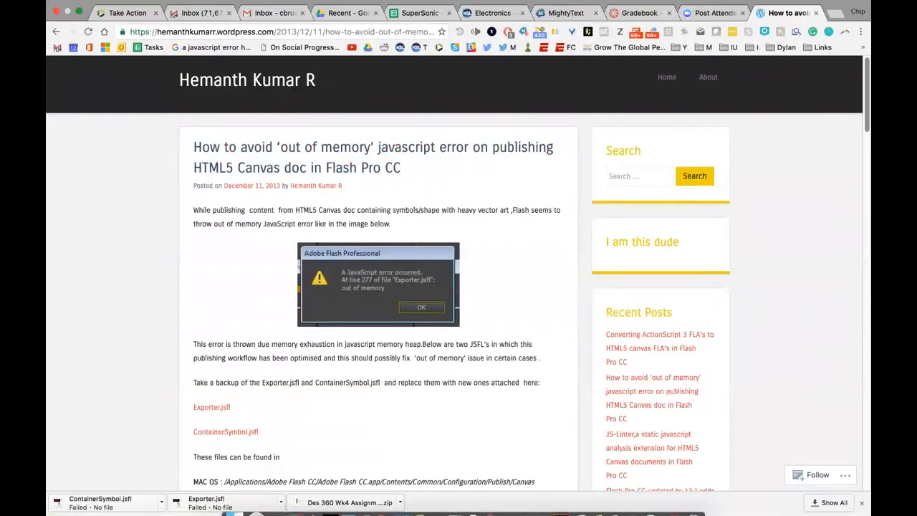
- Switch to Finder's Downloads folder and open the published Wk4 assignment .js file in Adobe Dreamweaver CC 2015
click(226, 492)
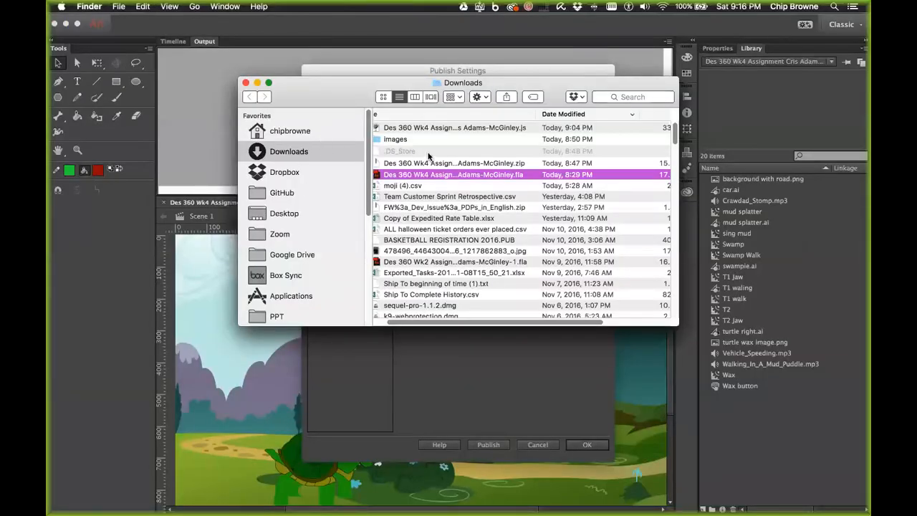
click(447, 138)
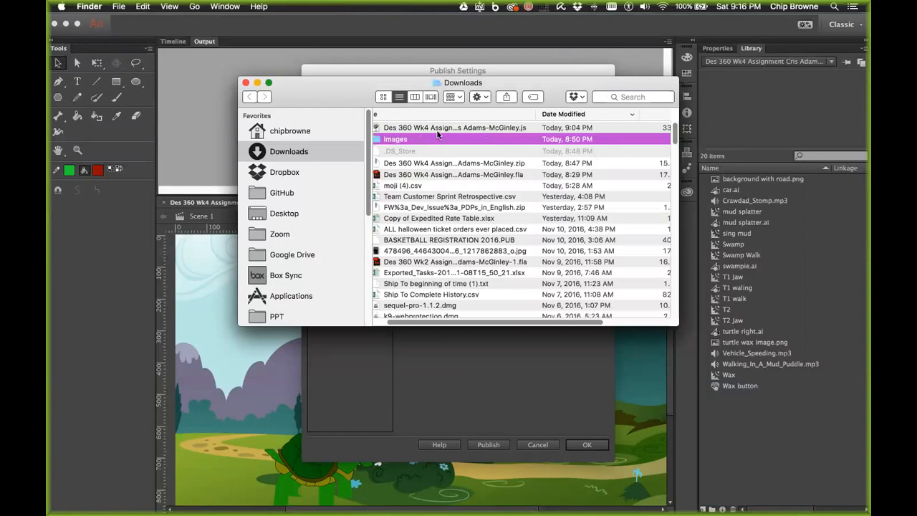
click(436, 131)
right_click(386, 129)
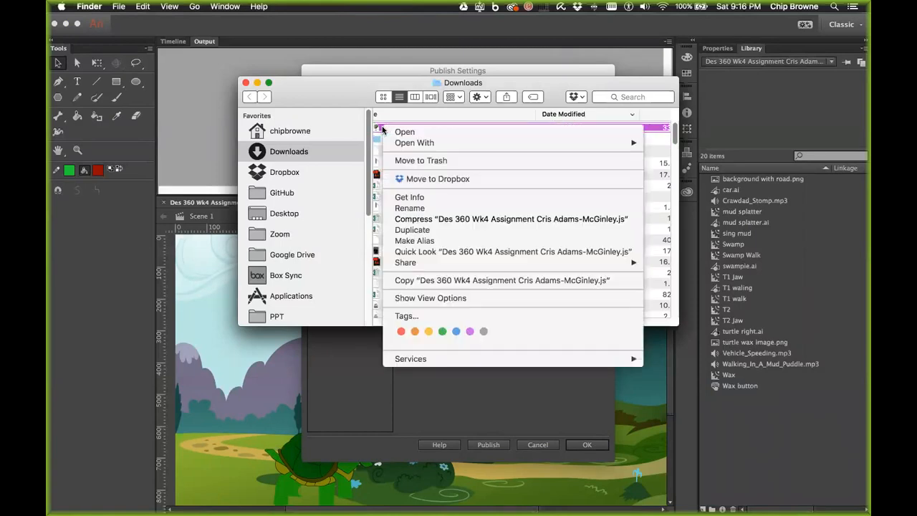
mouse_move(463, 144)
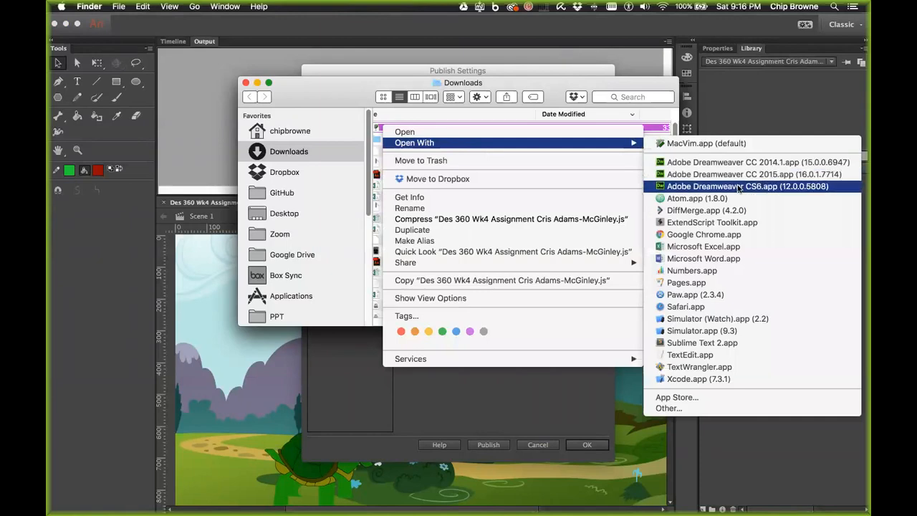
click(784, 177)
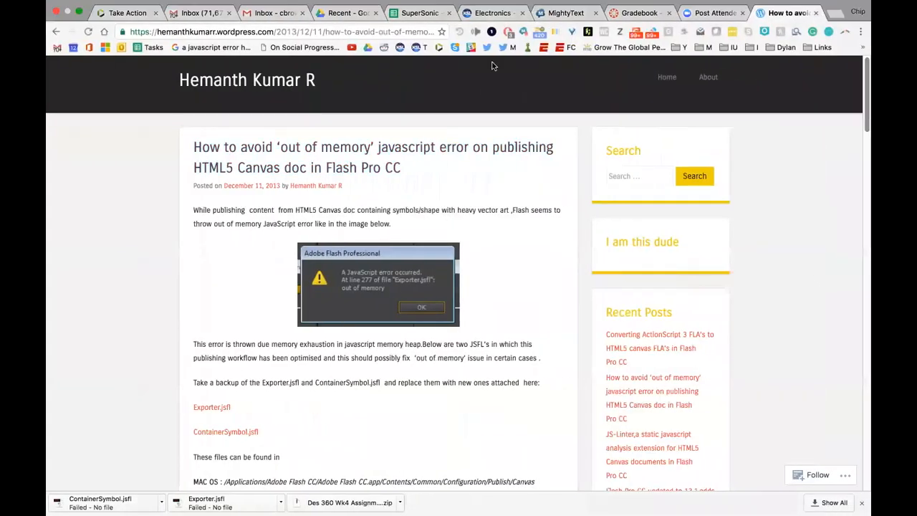
- Reply in the open MightyText conversation in Chrome with "You bet. I can meet you at the ice cream store if you want."
click(559, 12)
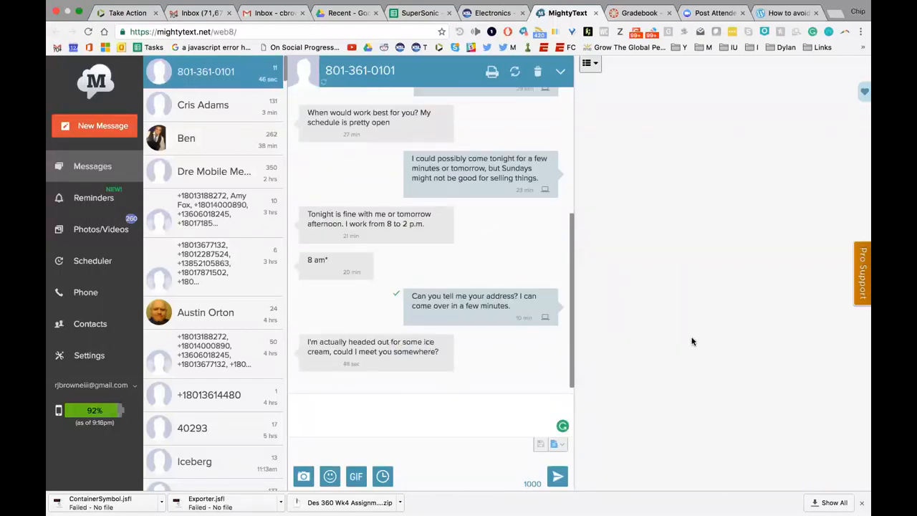
text(S)
text(ou bet.)
text(I )
text(can meet you)
text( at the cr)
key(BackSpace)
key(BackSpace)
text(ice crea)
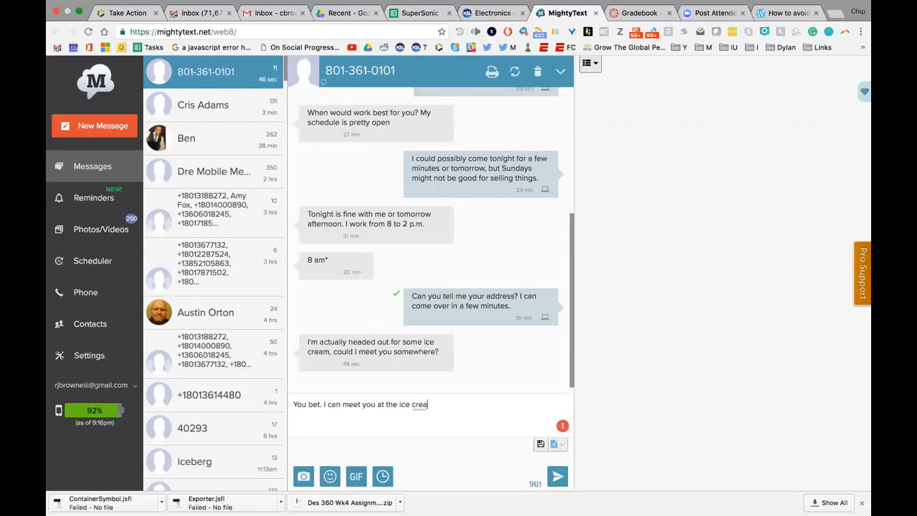
text(m store if you want.)
click(558, 476)
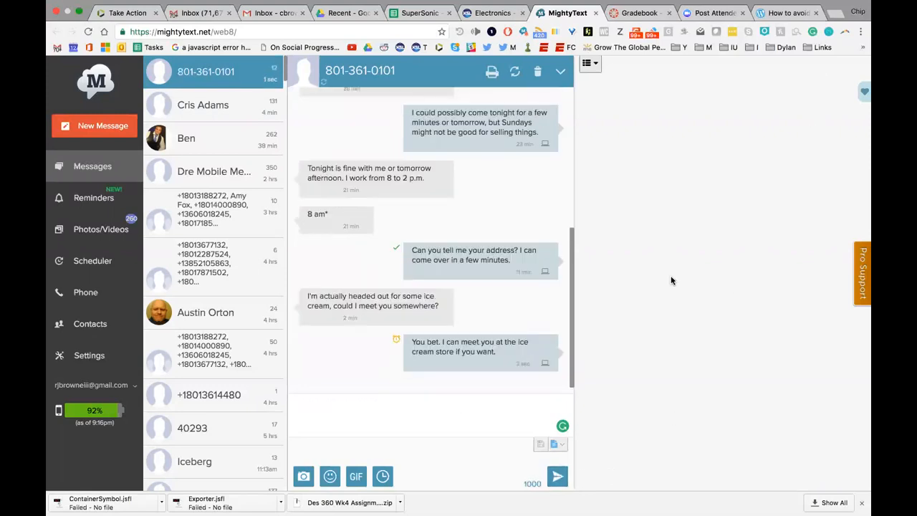
- Close the Post Attendee page and return to the out-of-memory article
click(640, 12)
click(718, 14)
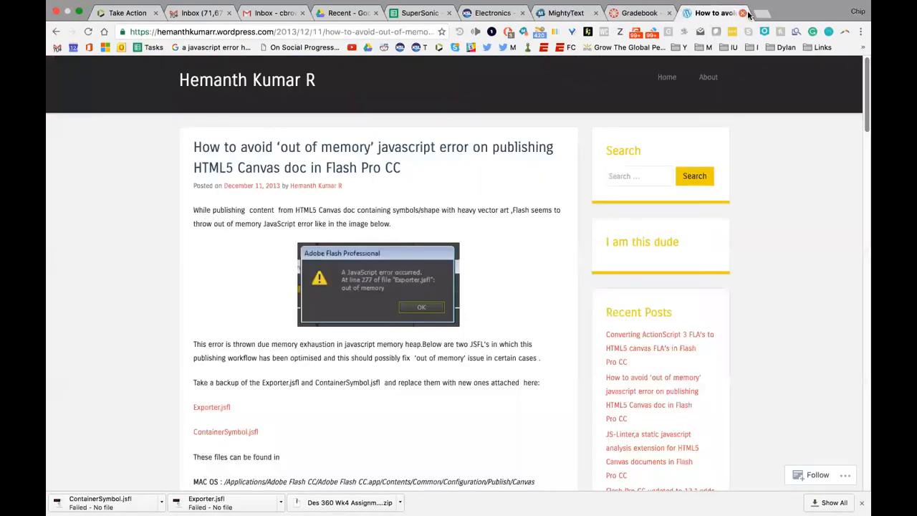
click(744, 13)
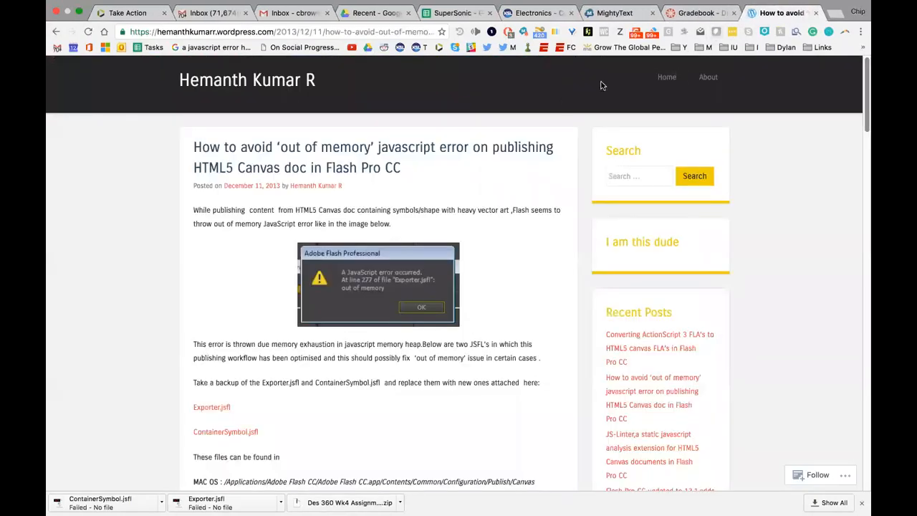
- Go back to the Google results, look through the first page, and reopen the "How to avoid 'out of memory' javascript error" article
click(56, 32)
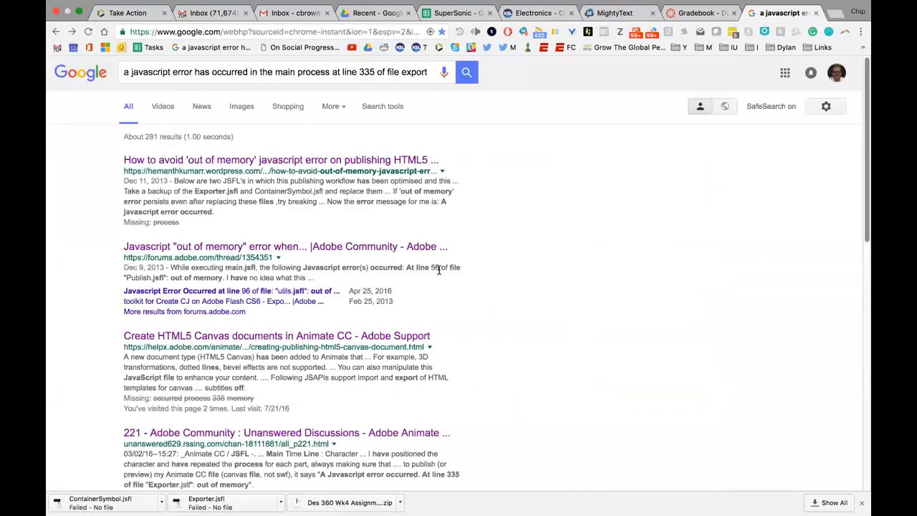
scroll(486, 272, down, 6)
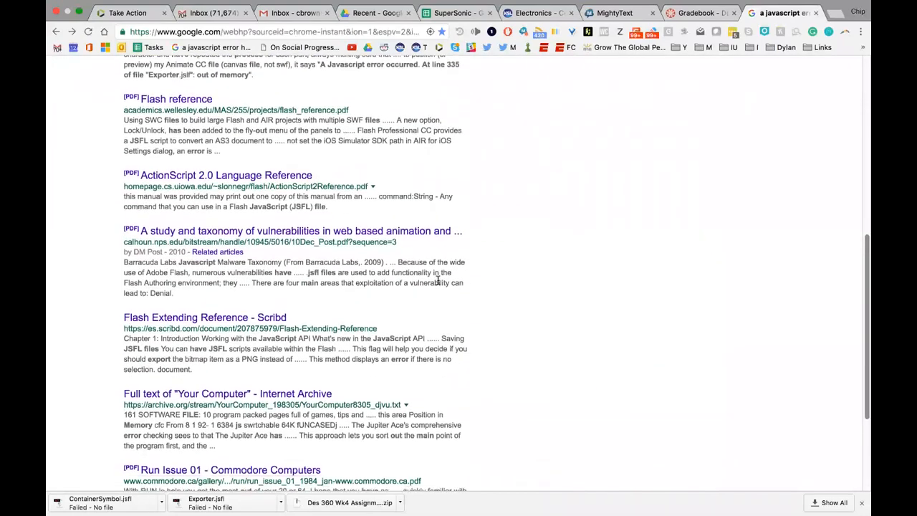
scroll(551, 296, down, 2)
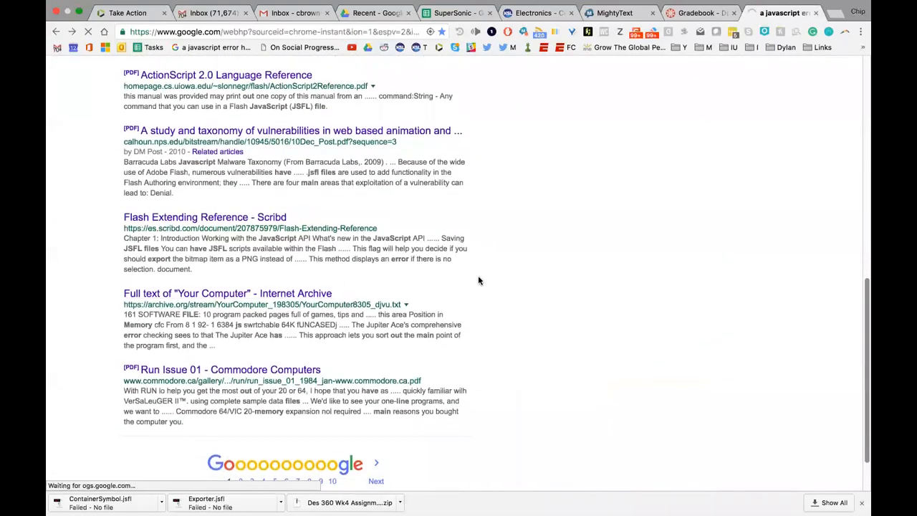
scroll(479, 282, up, 9)
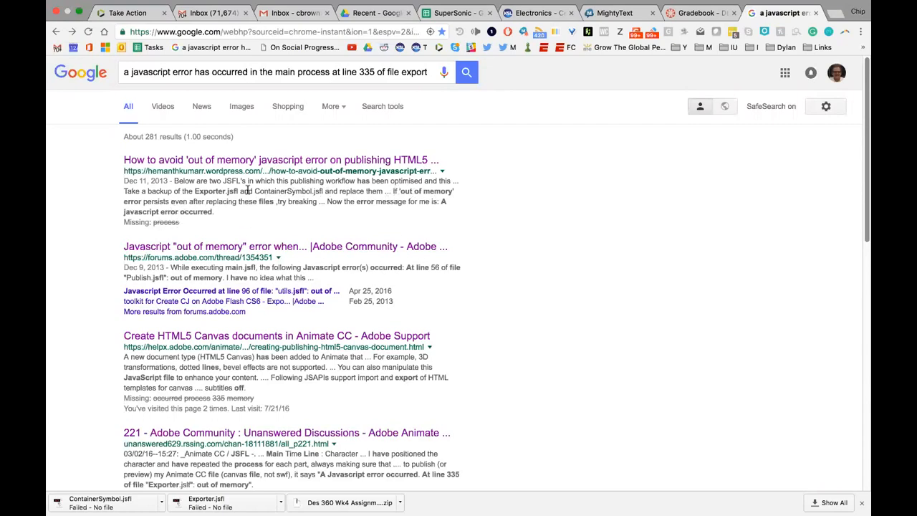
click(307, 161)
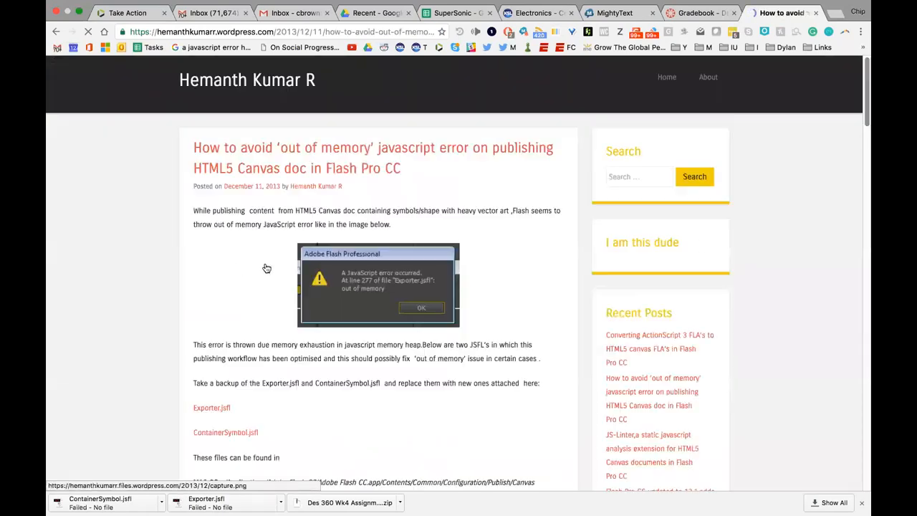
- Try to download the replacement Exporter.jsfl file linked in the article, and close the page that opens
scroll(423, 388, down, 3)
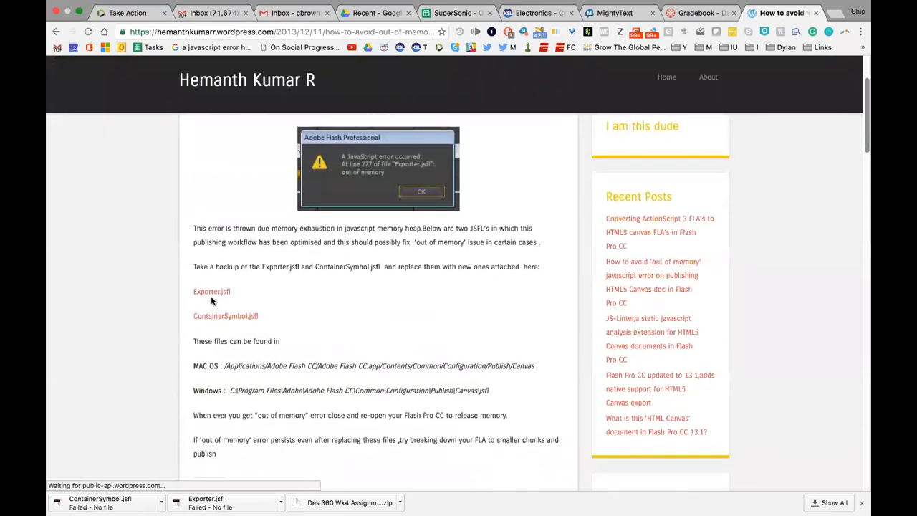
scroll(206, 293, down, 1)
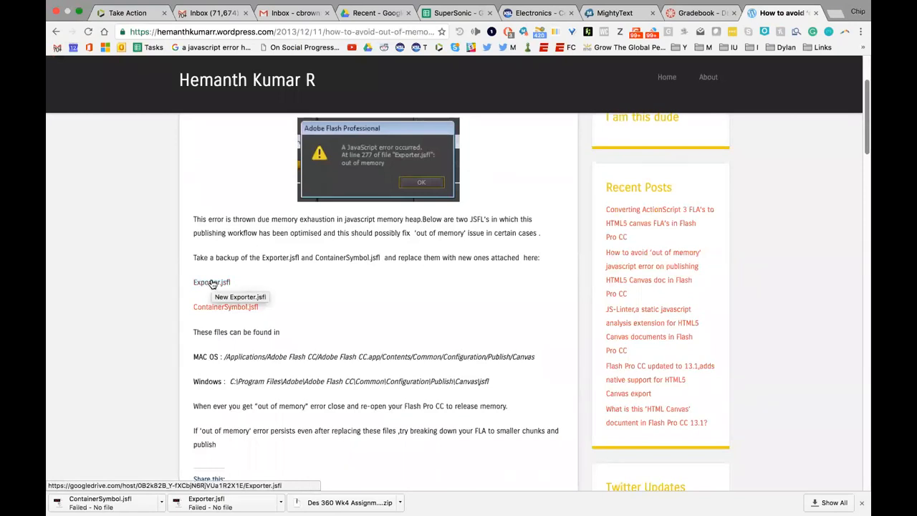
click(212, 284)
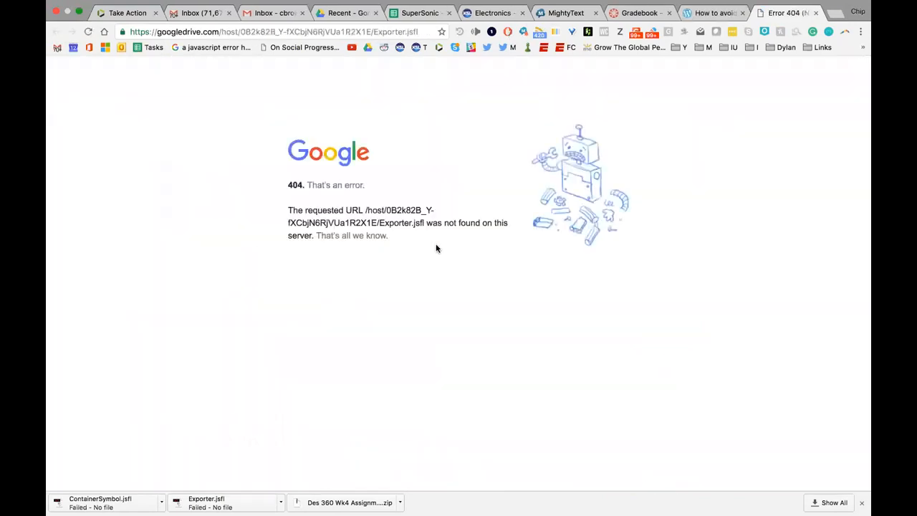
click(817, 13)
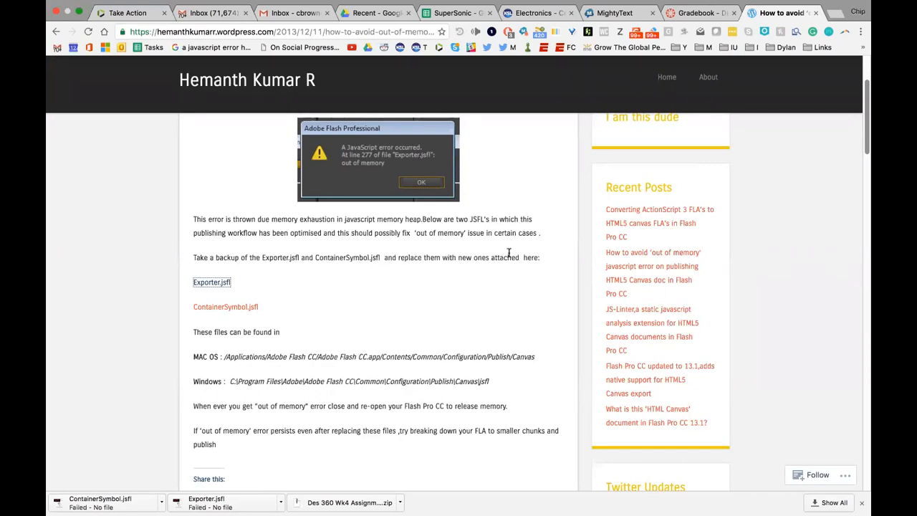
- Copy the file name Exporter.jsfl from the article's link text
scroll(438, 260, up, 4)
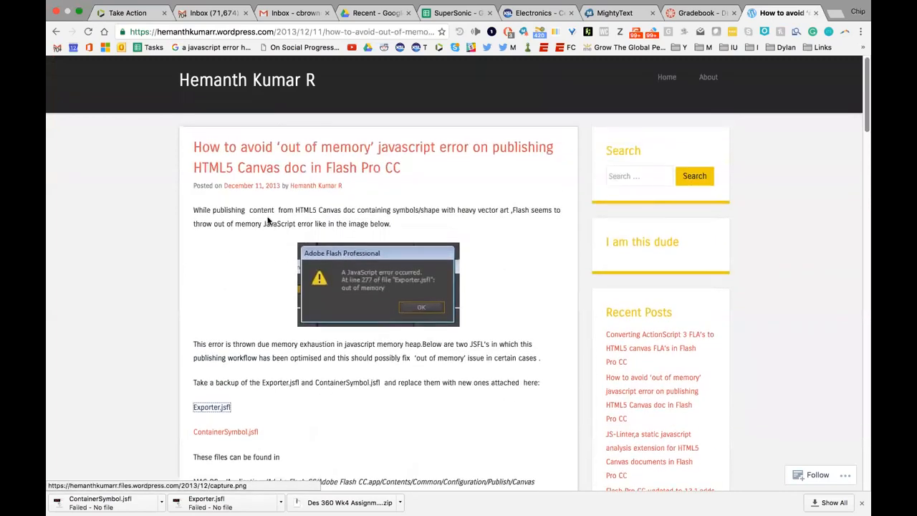
click(215, 414)
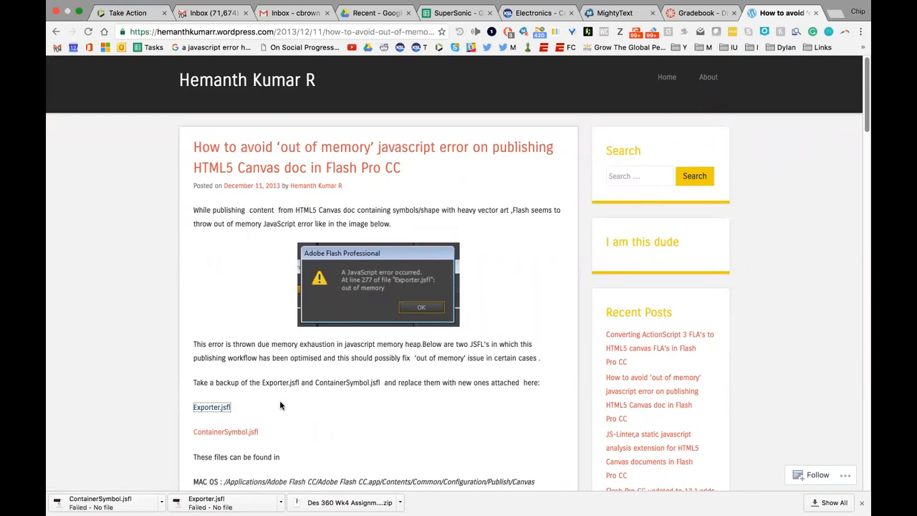
scroll(320, 422, down, 3)
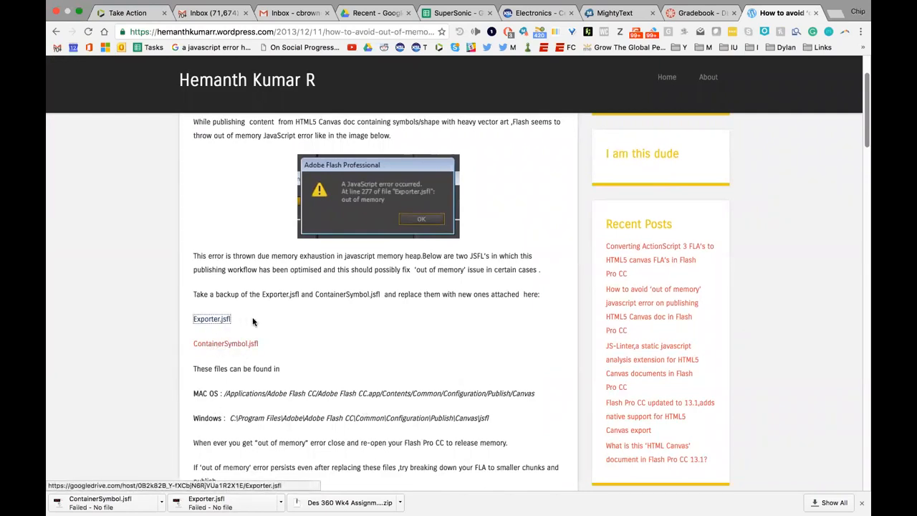
click(232, 318)
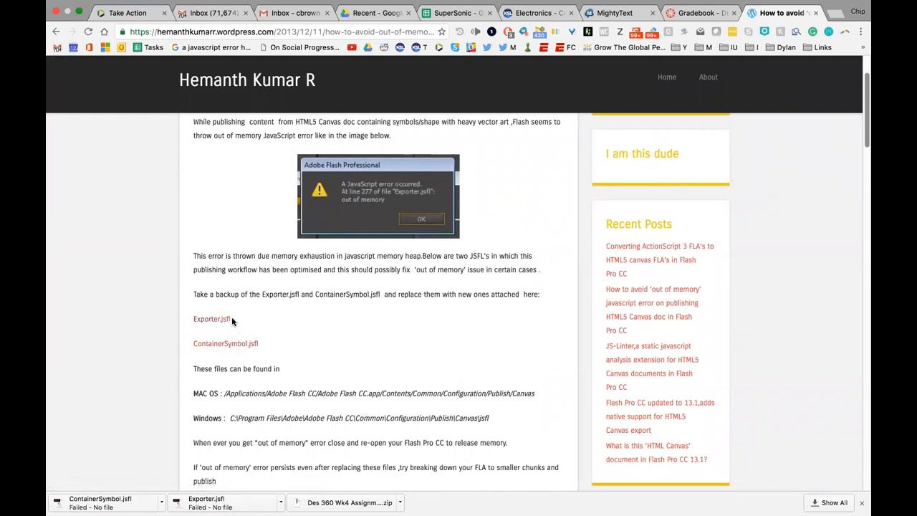
click(228, 319)
mouse_move(391, 501)
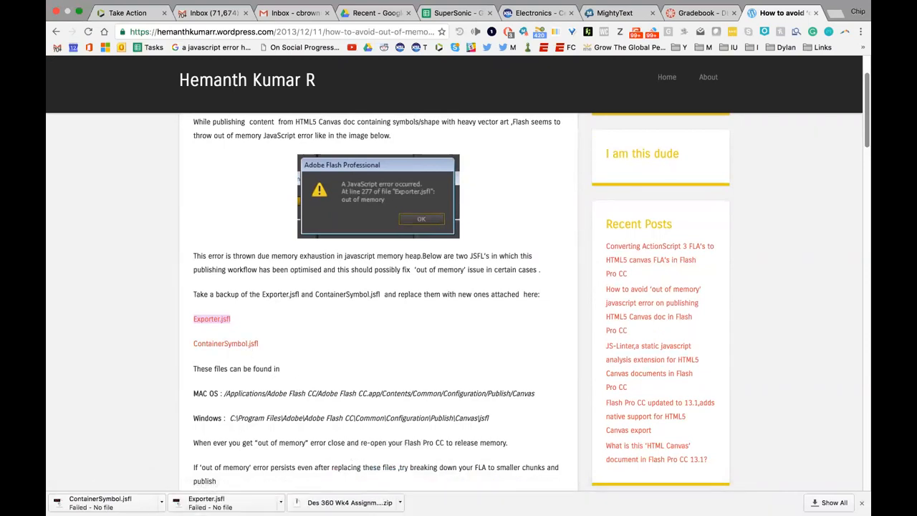
- Switch to Finder, search this Mac for Exporter.jsfl, and clear the search
click(229, 495)
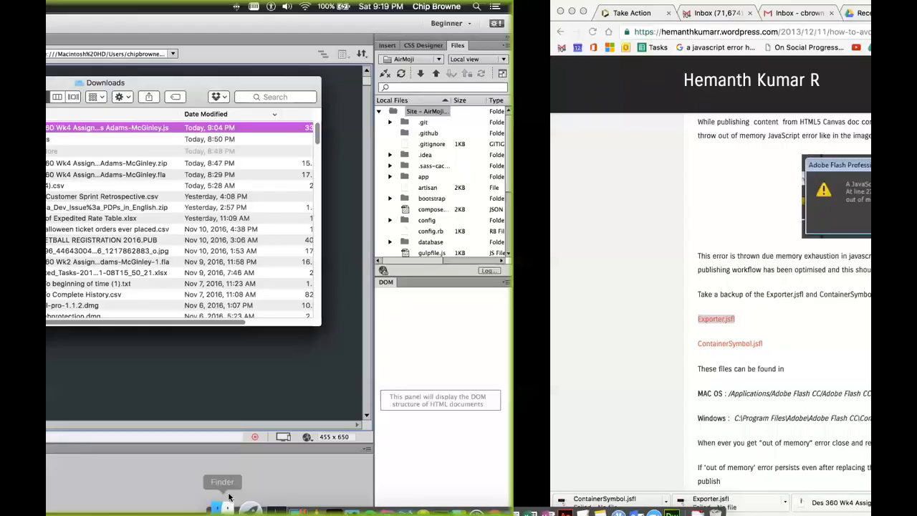
click(625, 97)
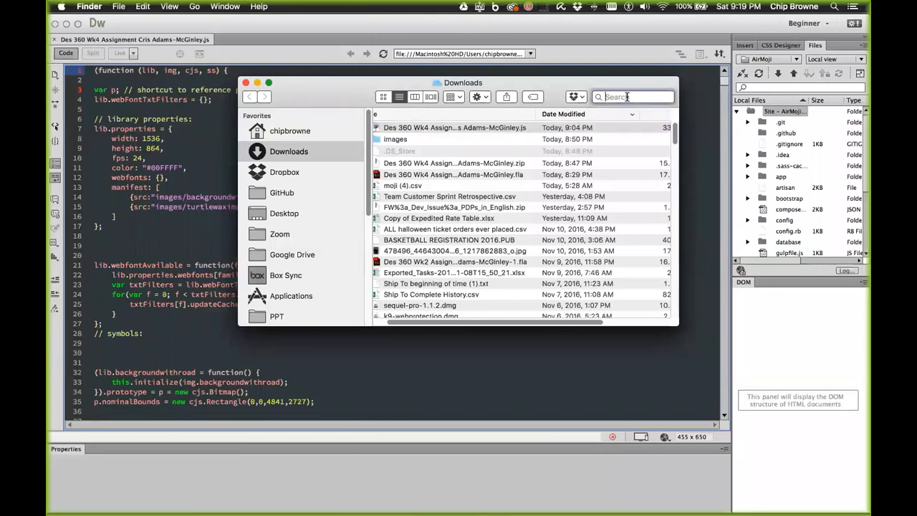
text(Exporter.jsfl)
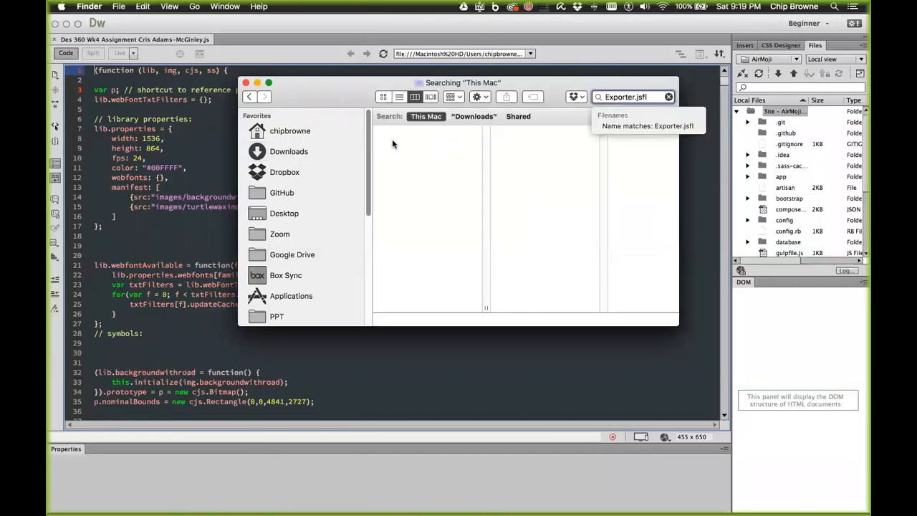
key(Down)
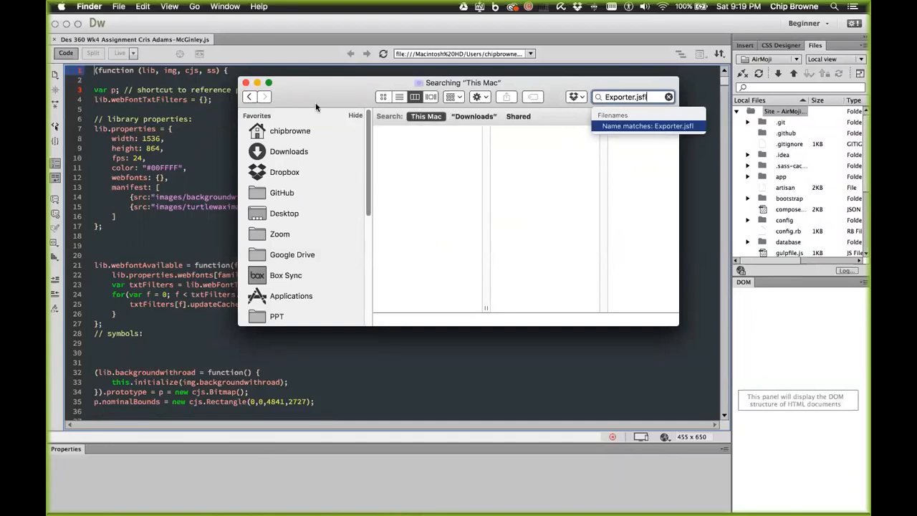
click(669, 98)
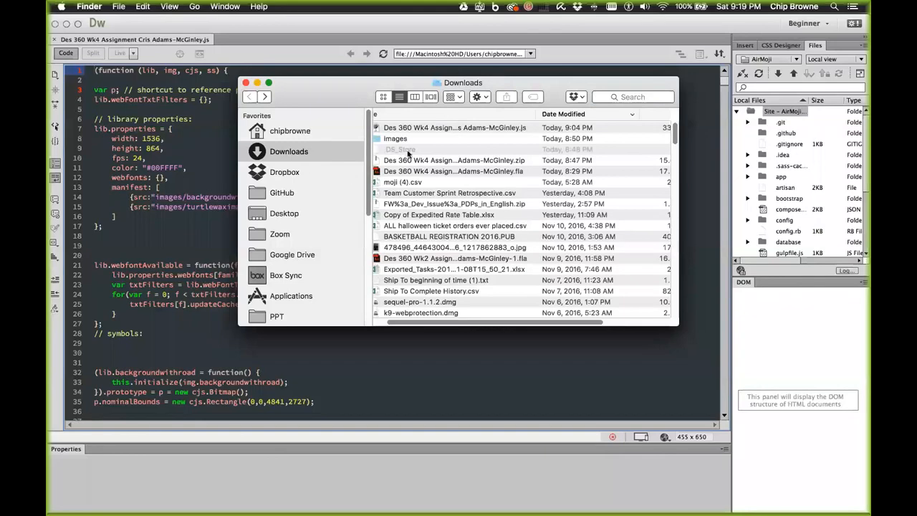
- Search this Mac again for Exporter.jsfl in an enlarged Finder window, and close that window
drag(681, 326, 832, 393)
drag(386, 87, 245, 92)
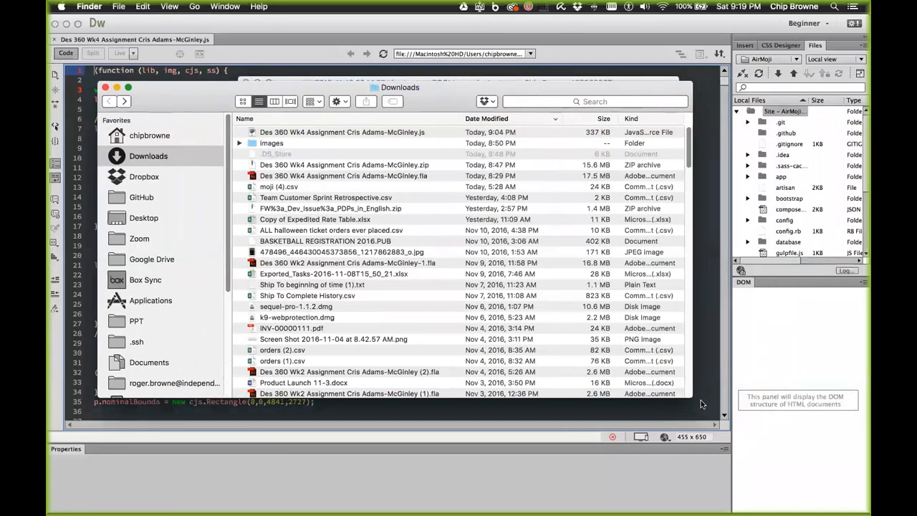
drag(688, 393, 825, 413)
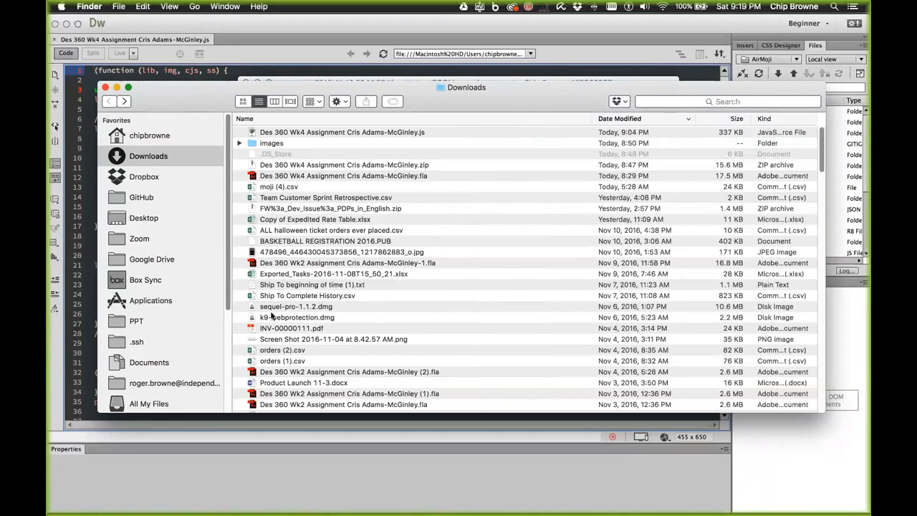
scroll(215, 305, down, 5)
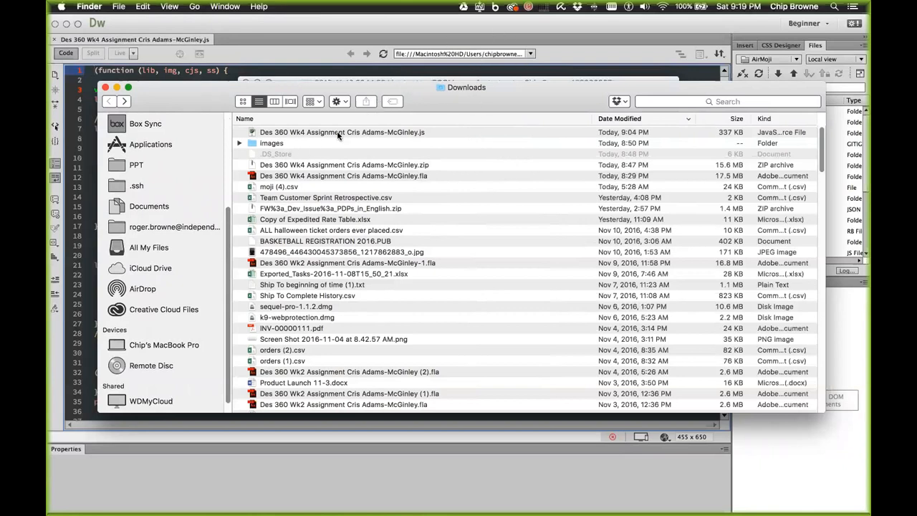
click(695, 101)
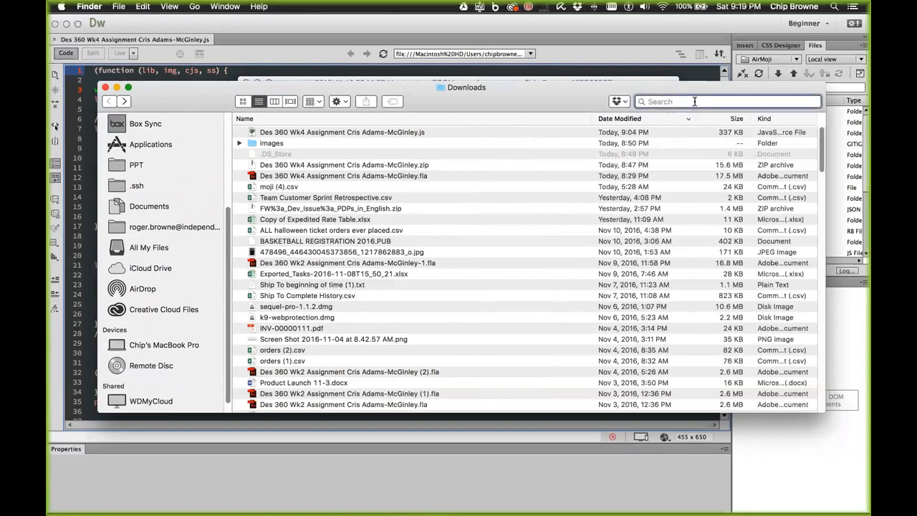
text(Exporter.jsfl)
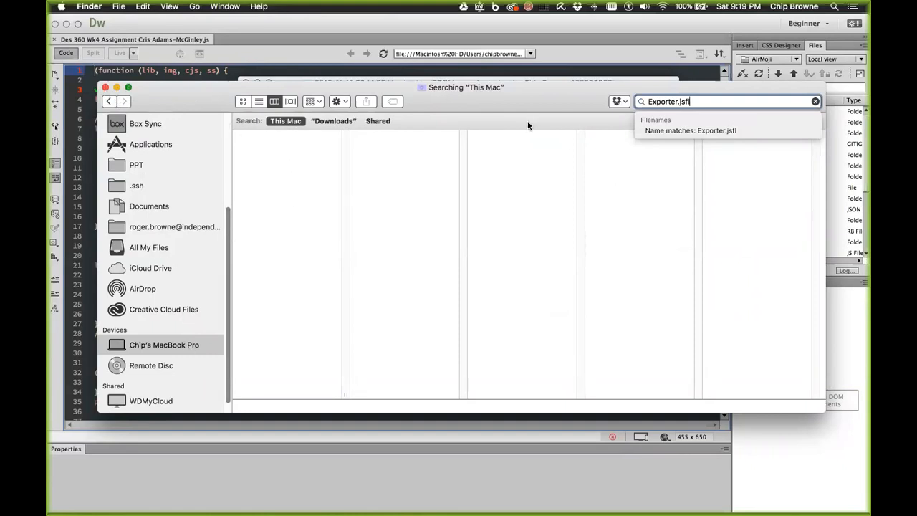
click(106, 88)
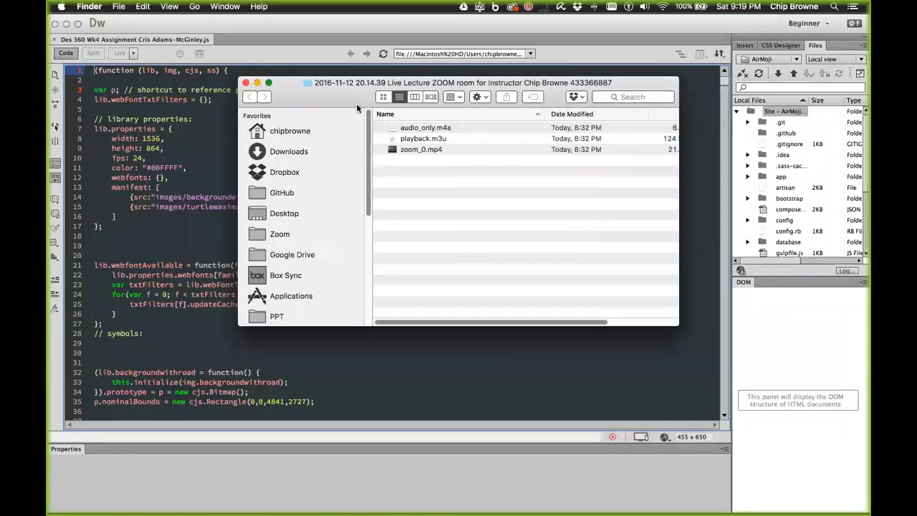